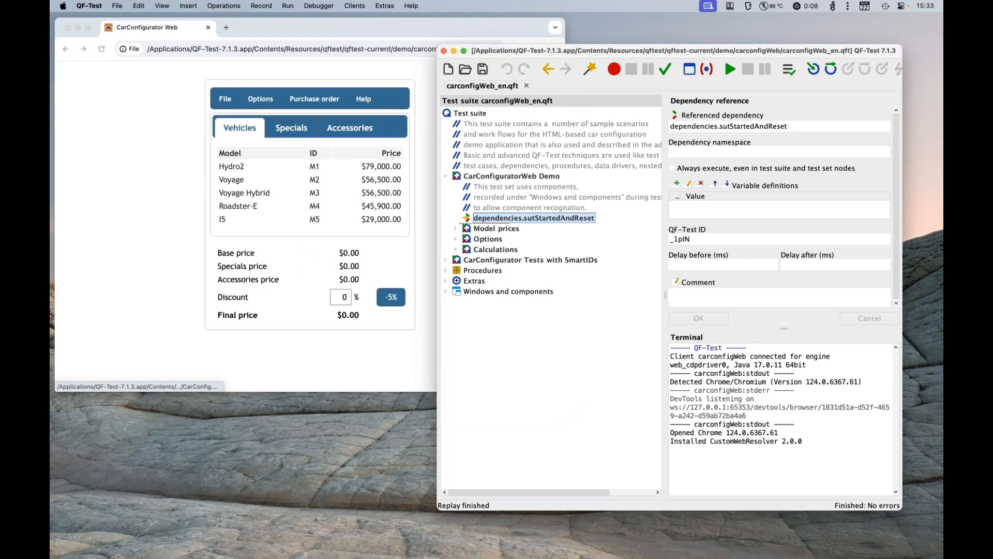
Step: Arrange the CarConfigurator browser window and the QF-Test window side by side without overlap
click(161, 207)
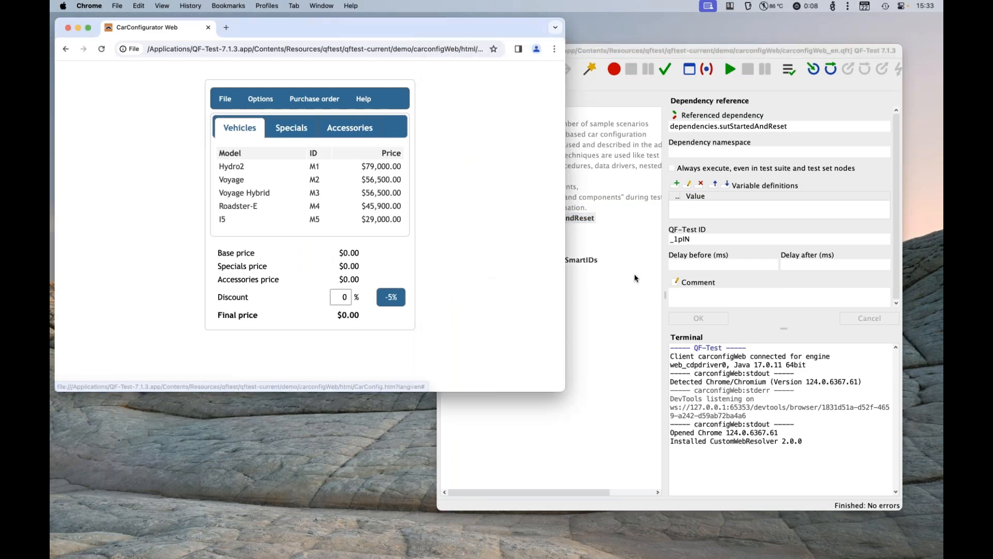
click(645, 301)
drag(741, 49, 782, 42)
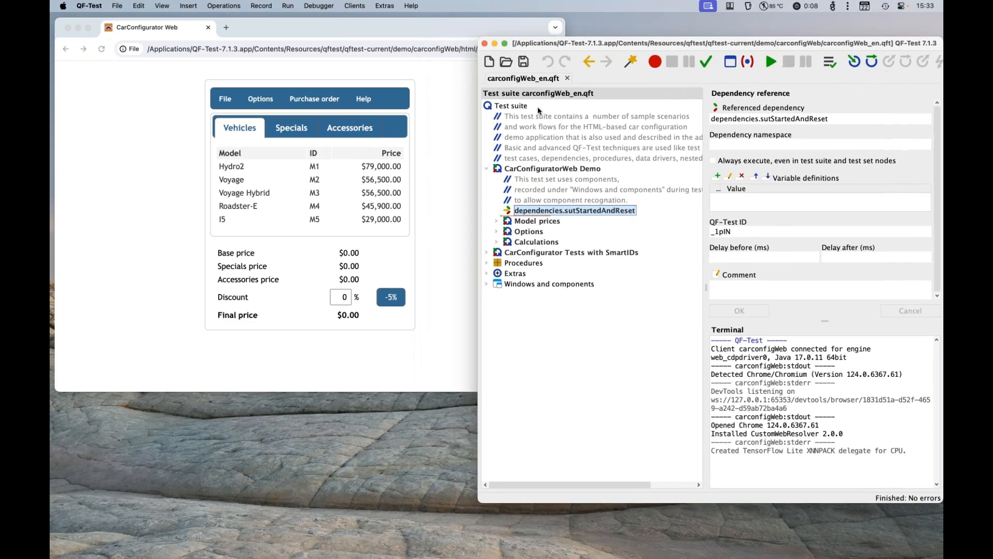
click(465, 166)
drag(565, 176, 478, 175)
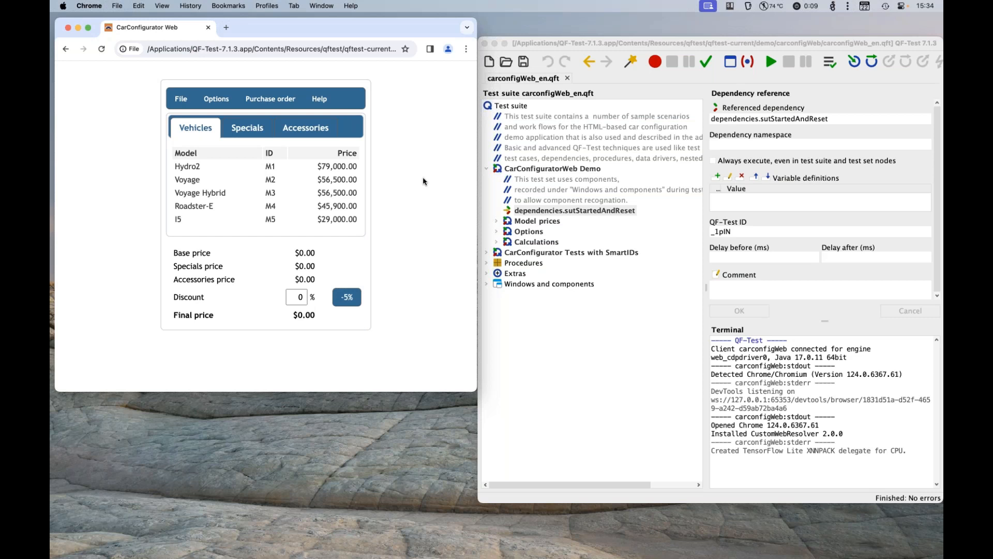
Step: Open Chrome's developer tools for the CarConfigurator page and enlarge the window and the element tree area
key(super+alt+i)
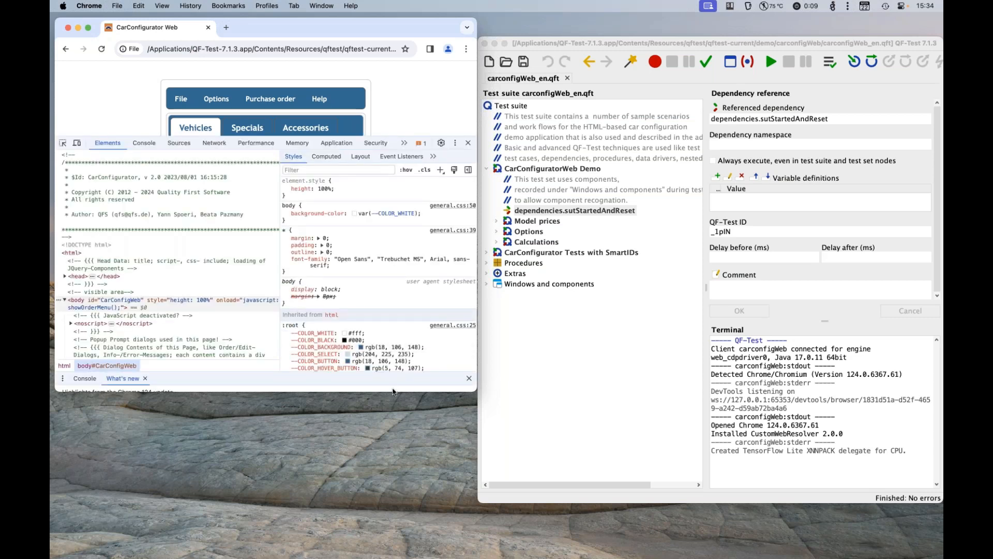
drag(392, 391, 373, 557)
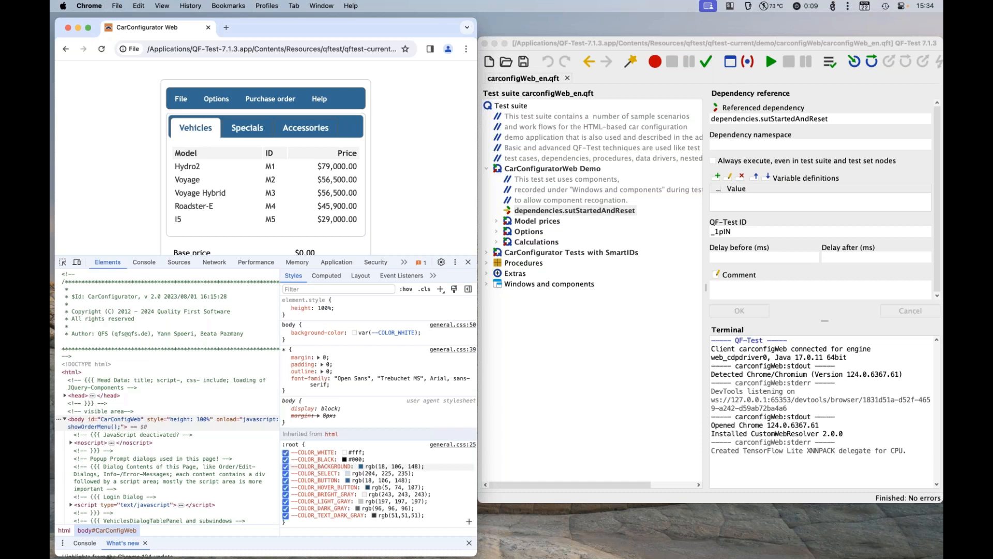
drag(284, 391, 416, 392)
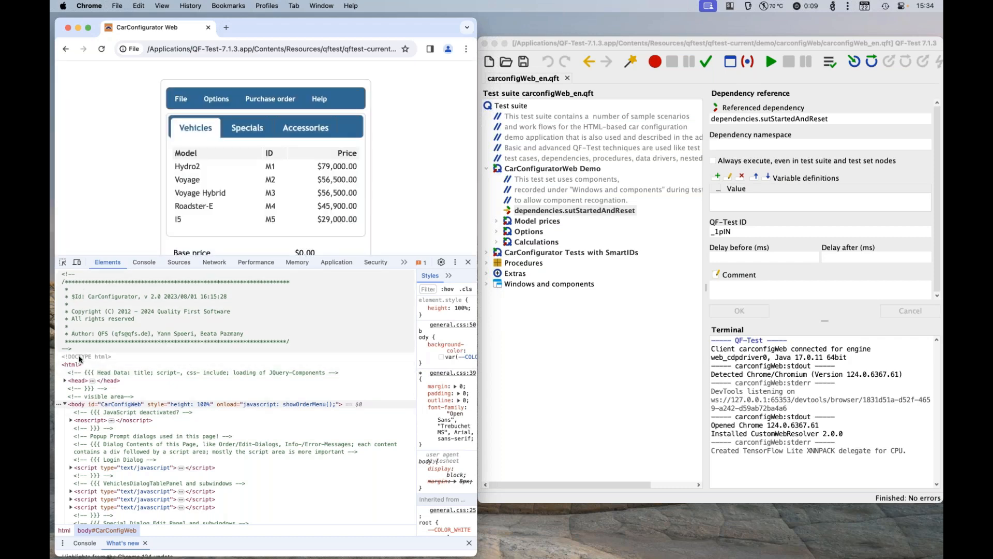
Step: Examine the html element and the contents of the head element in the page's DOM tree, leaving head collapsed
click(76, 365)
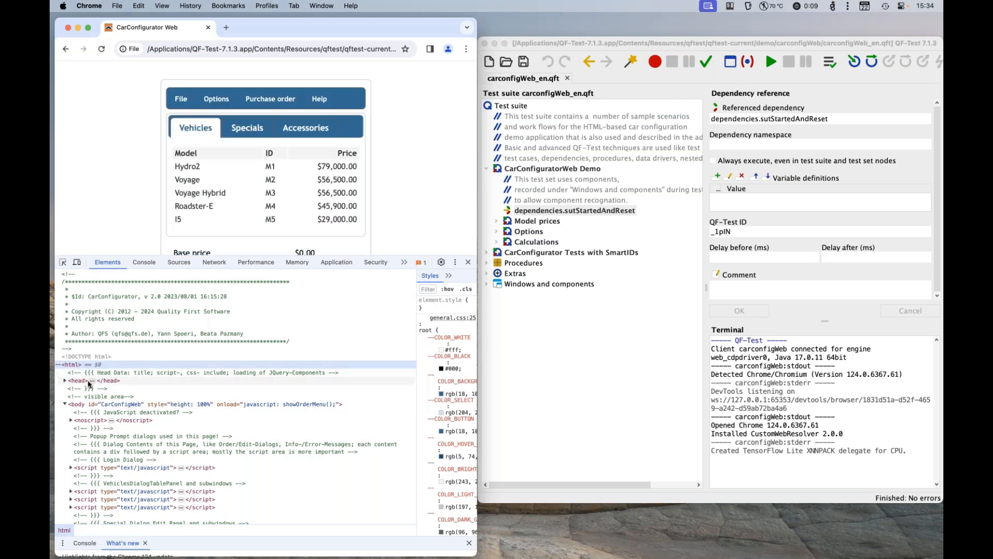
click(74, 381)
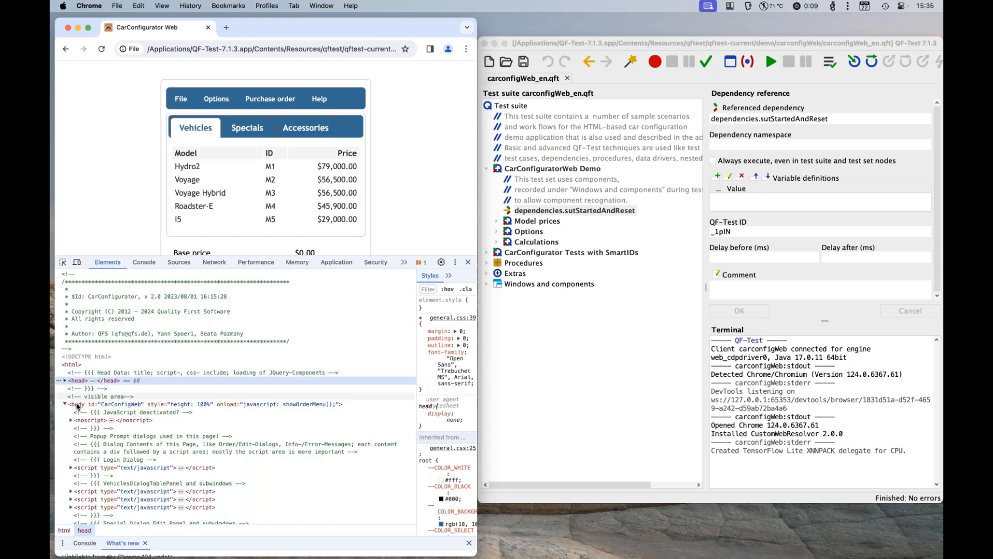
click(65, 381)
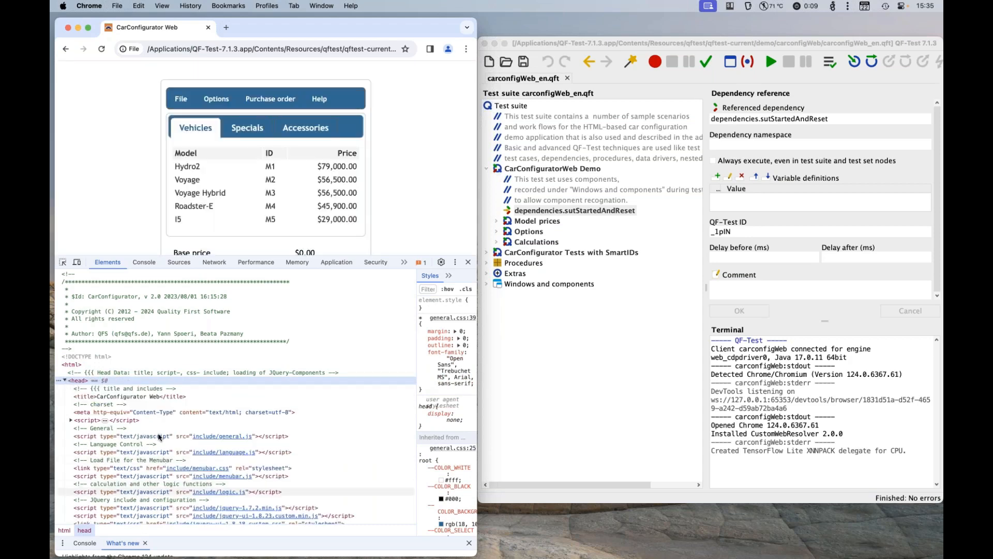
click(64, 381)
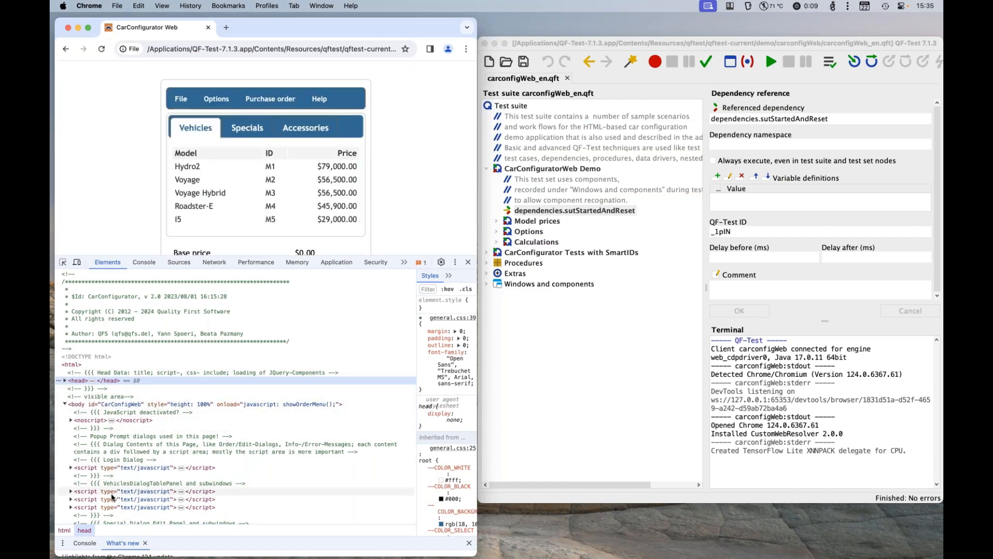
Step: Expand the main HTML content div and its nested borderforallstdelements div in the page body
scroll(114, 491, down, 5)
scroll(111, 498, down, 2)
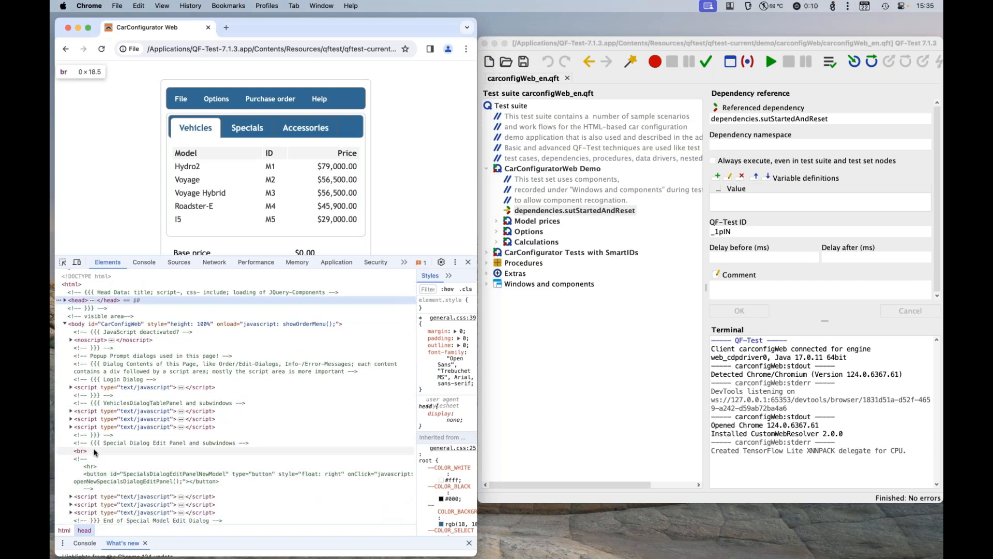
scroll(95, 452, down, 10)
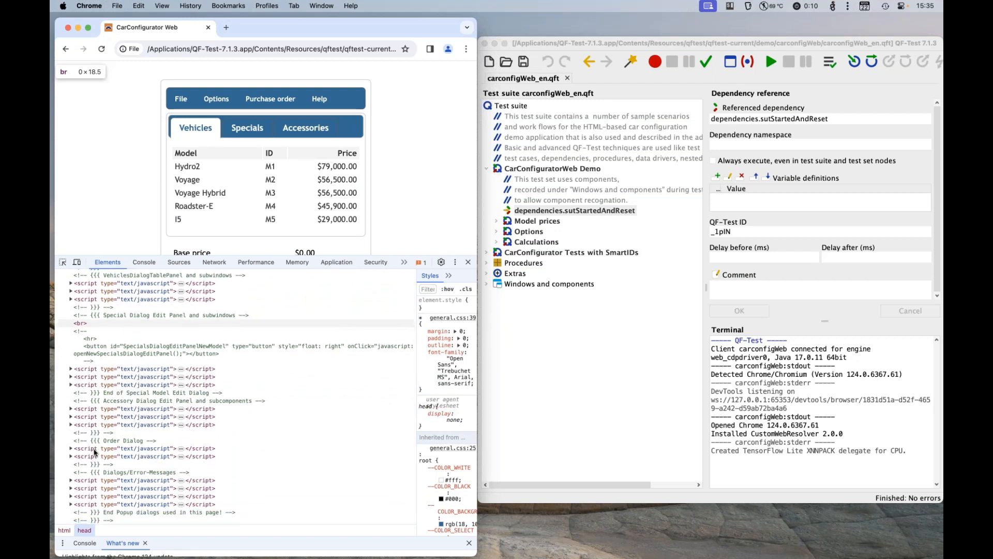
scroll(94, 452, down, 6)
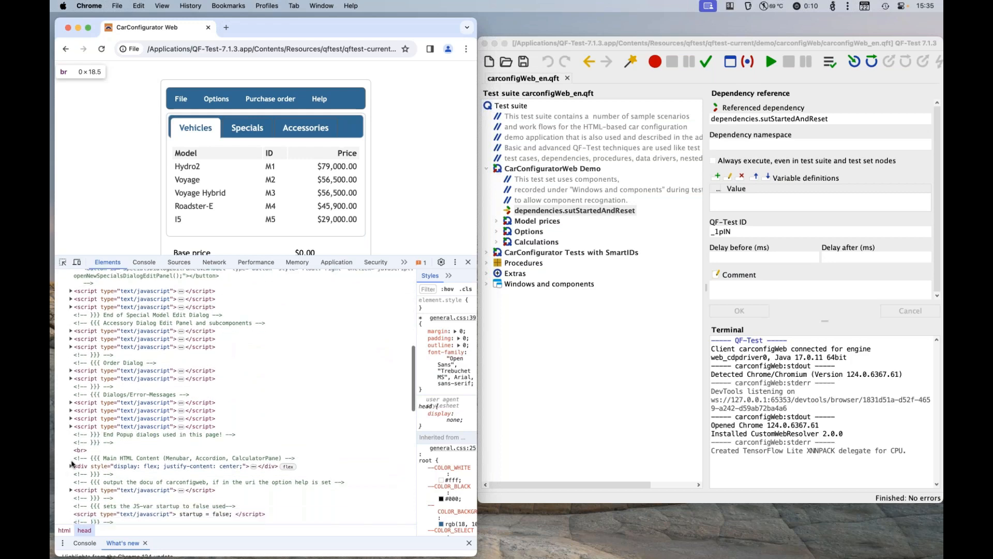
click(71, 466)
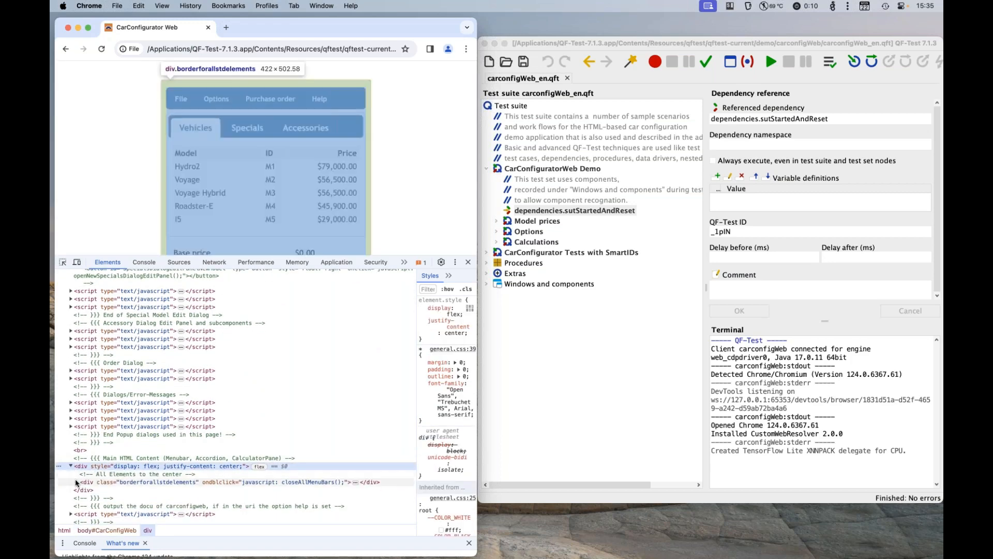
click(76, 481)
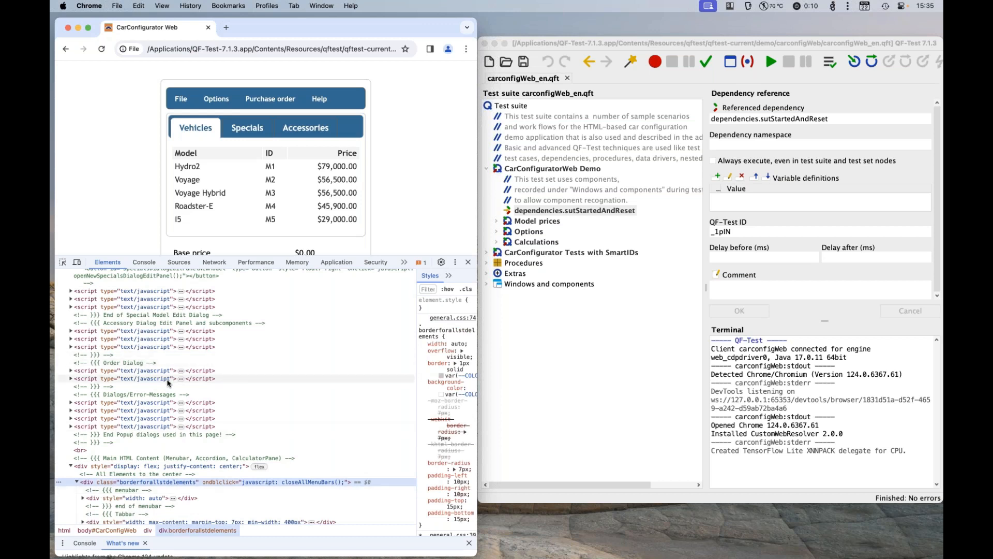
Step: Inspect the Voyage Hybrid cell of the vehicle table in the DOM tree and widen the Styles area
click(62, 263)
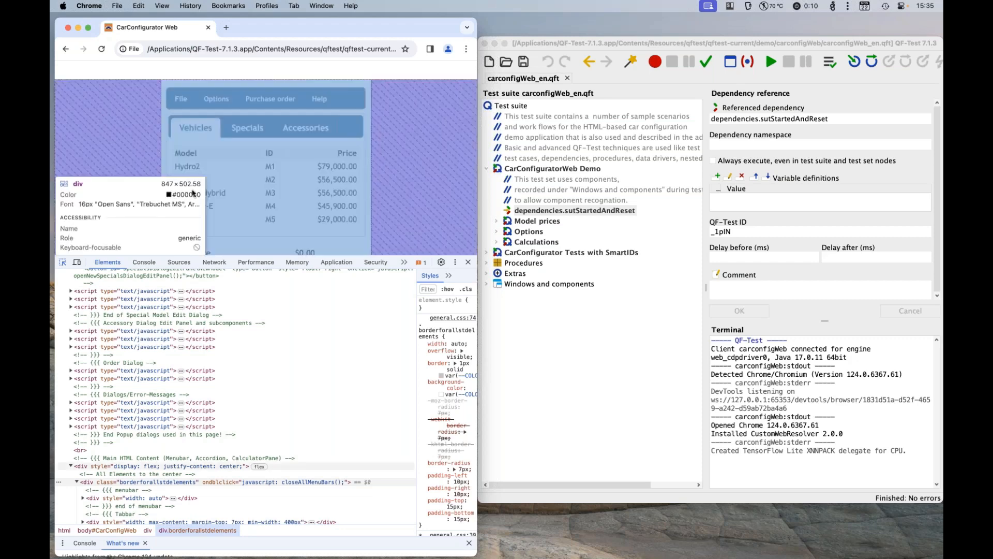
click(215, 194)
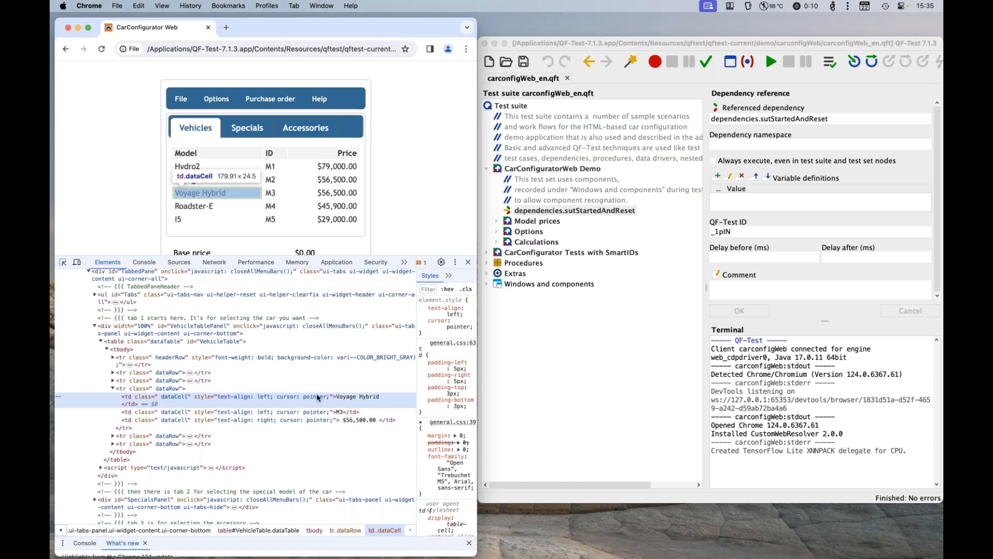
drag(417, 386, 269, 386)
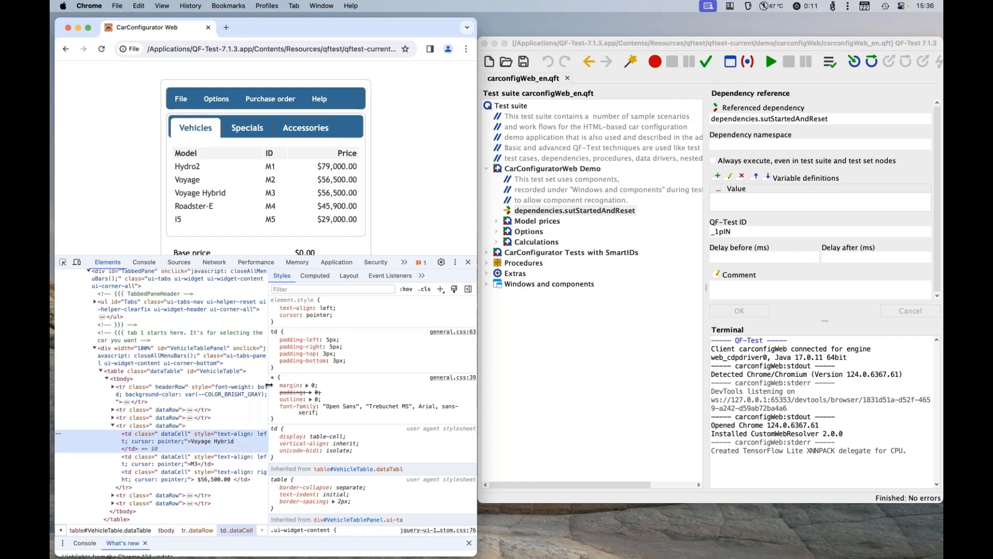
Step: In QF-Test, record the vehicle table component into a new test suite and expand the Windows and components node
double_click(618, 81)
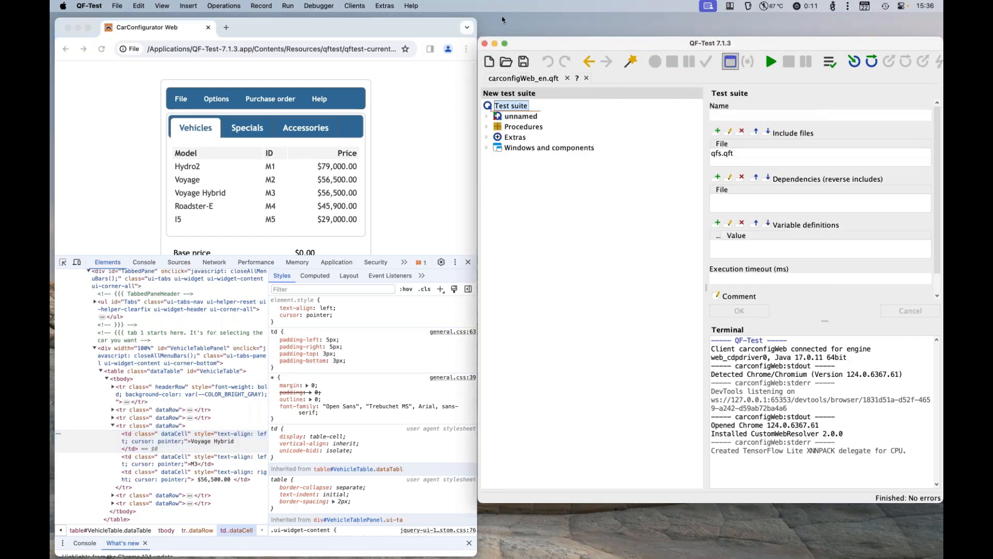
click(429, 22)
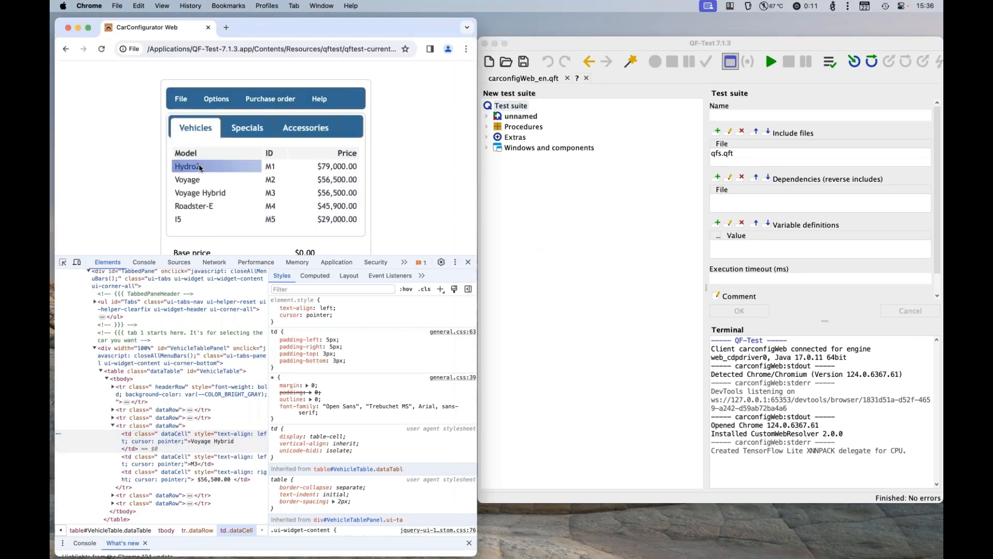
click(730, 63)
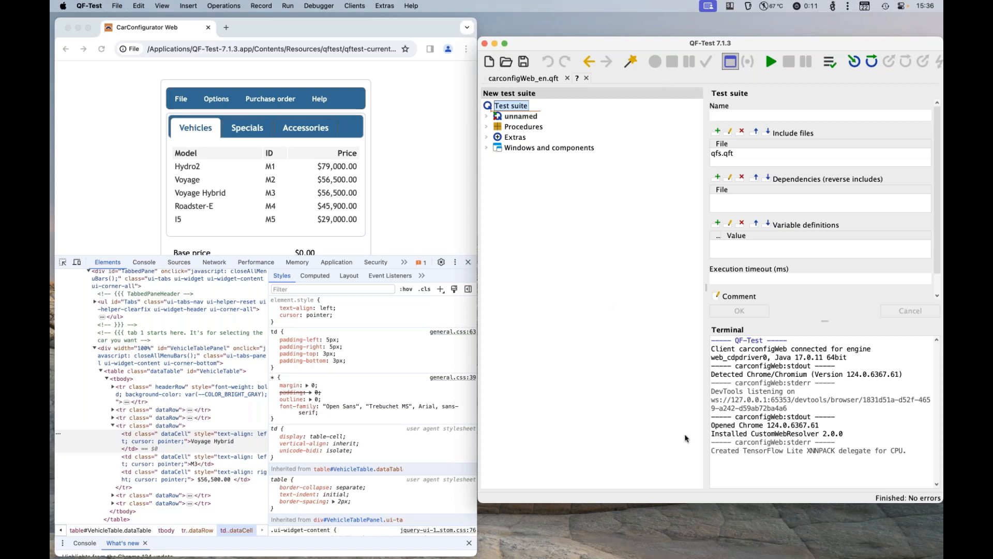
click(517, 147)
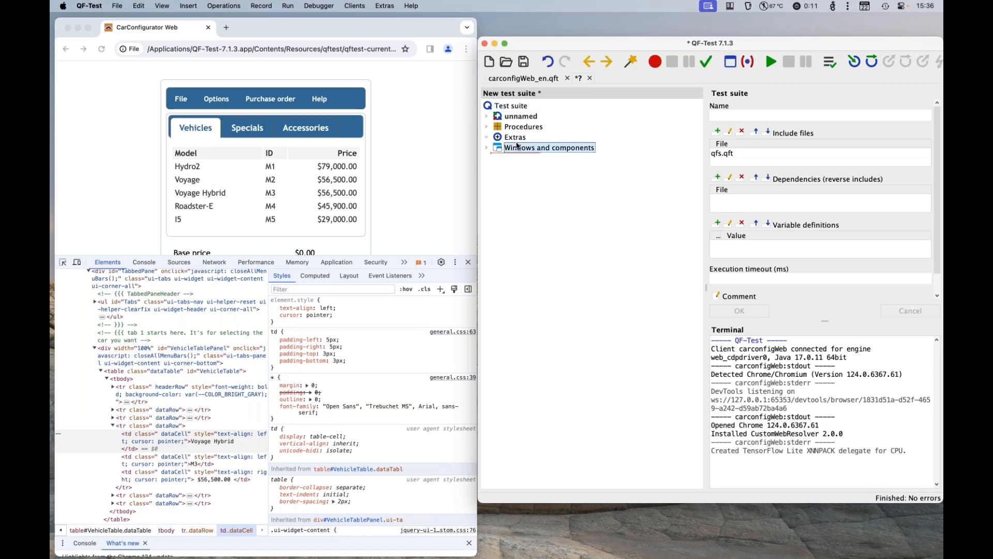
double_click(517, 147)
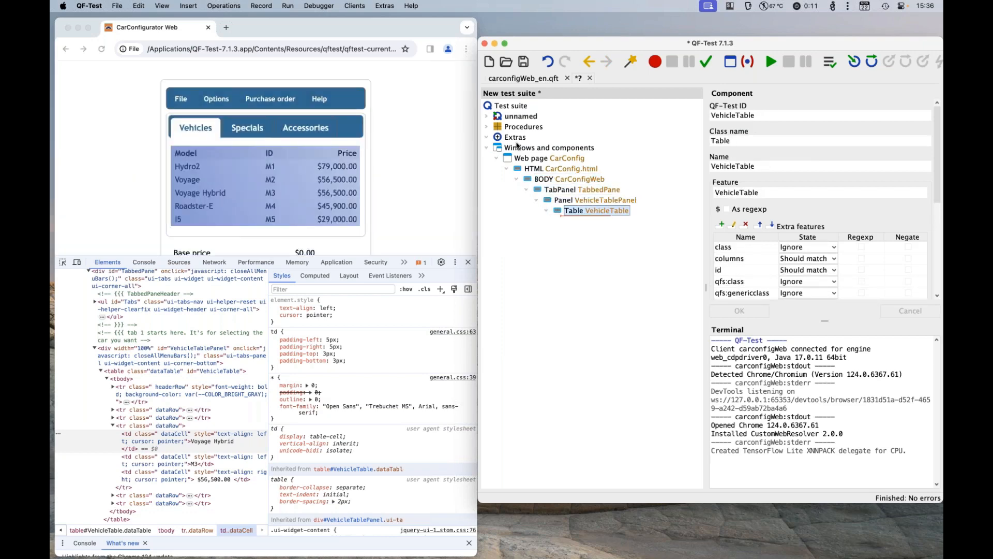
Step: Widen the component details area and examine the Feature value of the VehicleTable component
drag(706, 288, 623, 288)
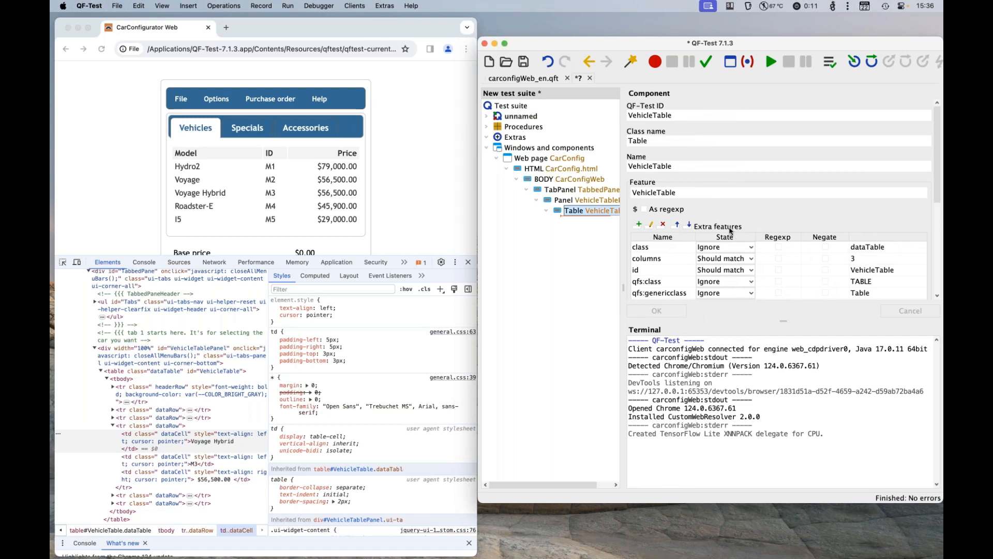
click(667, 192)
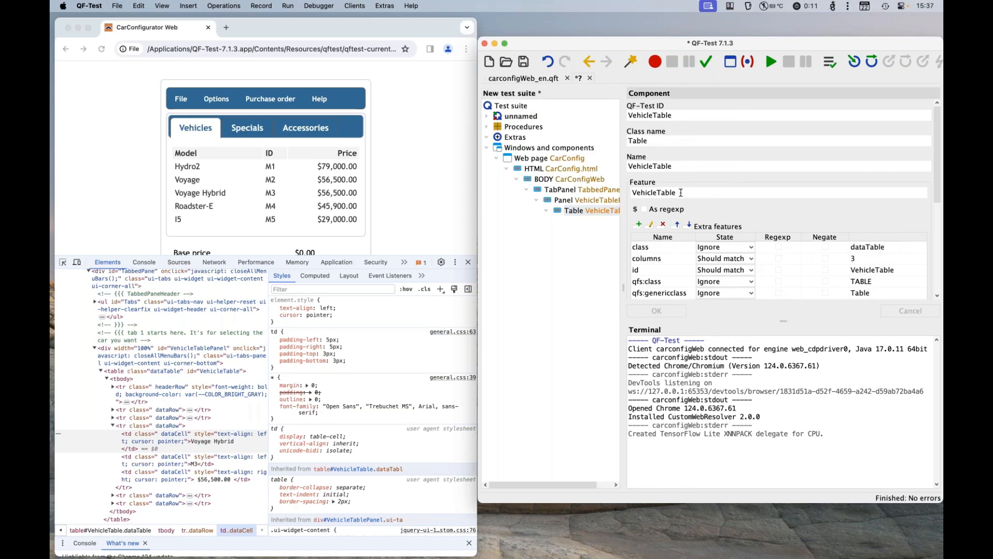
drag(688, 192, 626, 192)
Step: Insert an SUT script node under Extras and fill its script from the FeatureResolver template
right_click(508, 138)
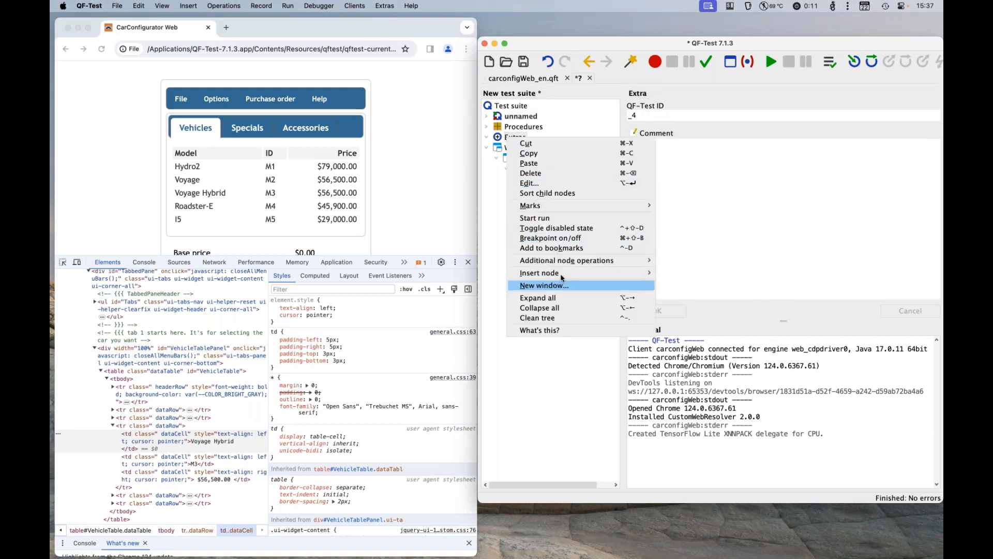
mouse_move(563, 274)
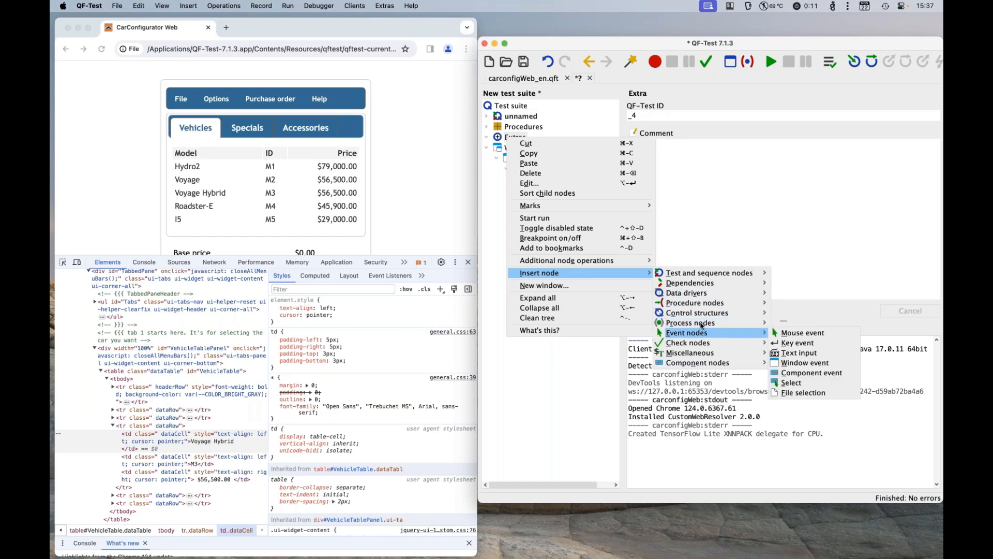
mouse_move(747, 318)
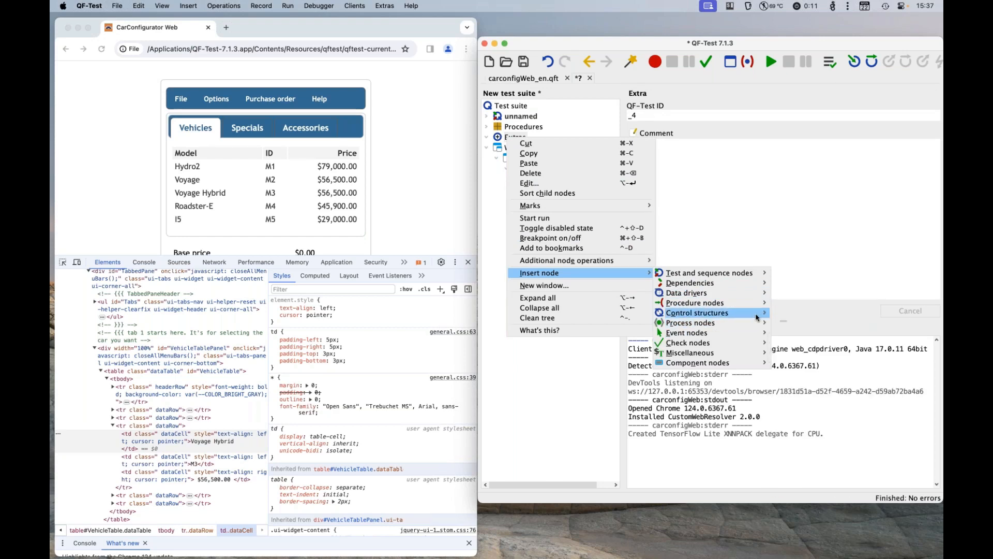
click(794, 433)
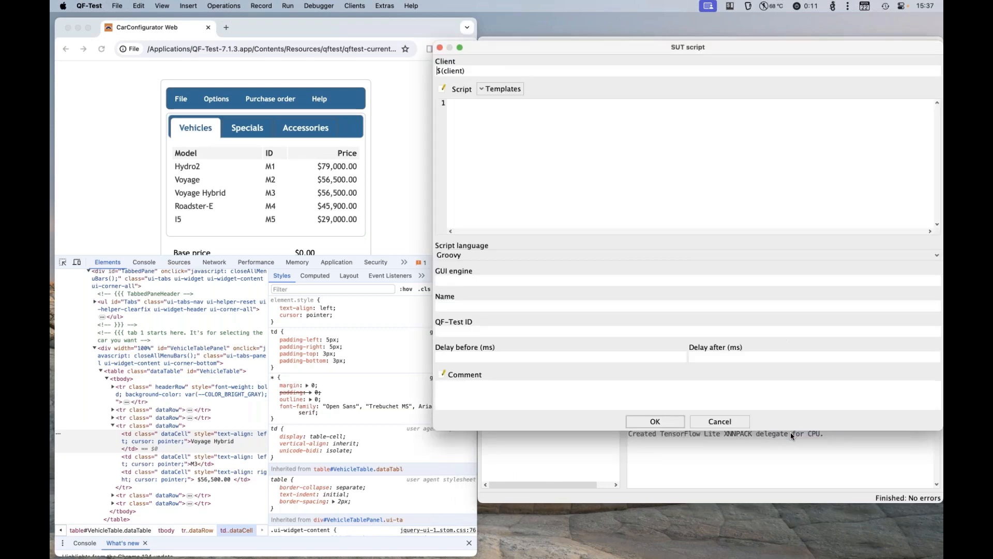
click(509, 93)
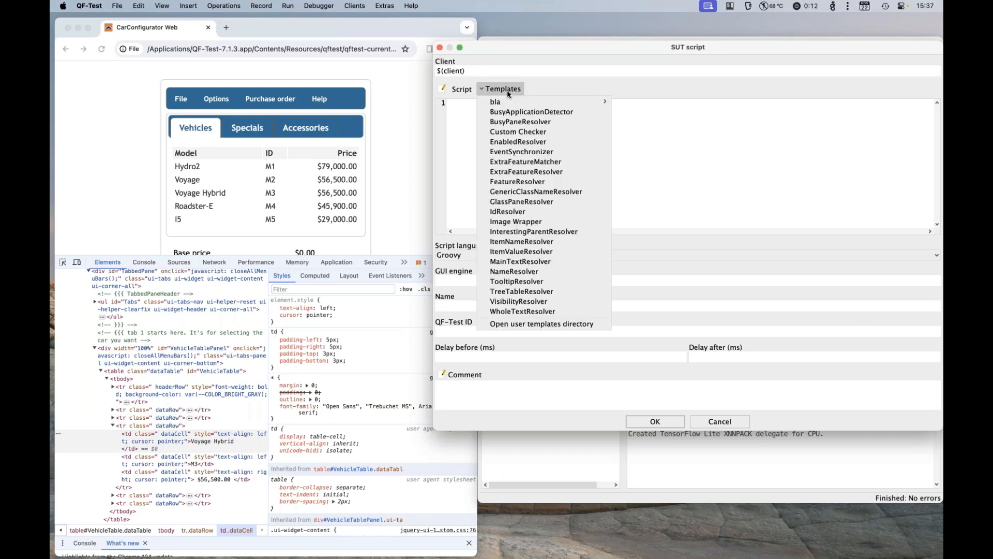
click(543, 181)
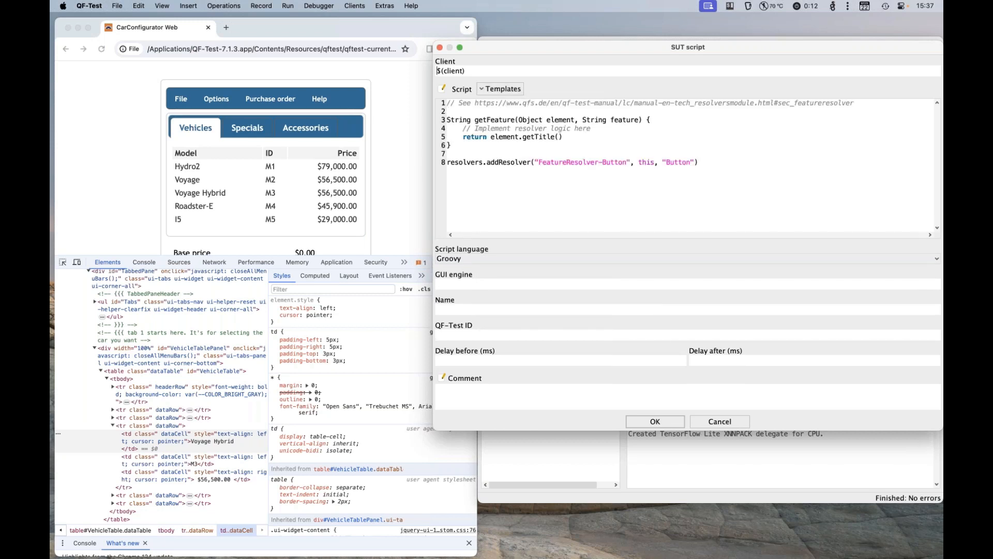
Step: Make the resolver return feature + "X", remove the "Button" argument from the addResolver call, and save the script node
click(566, 138)
drag(513, 138, 491, 137)
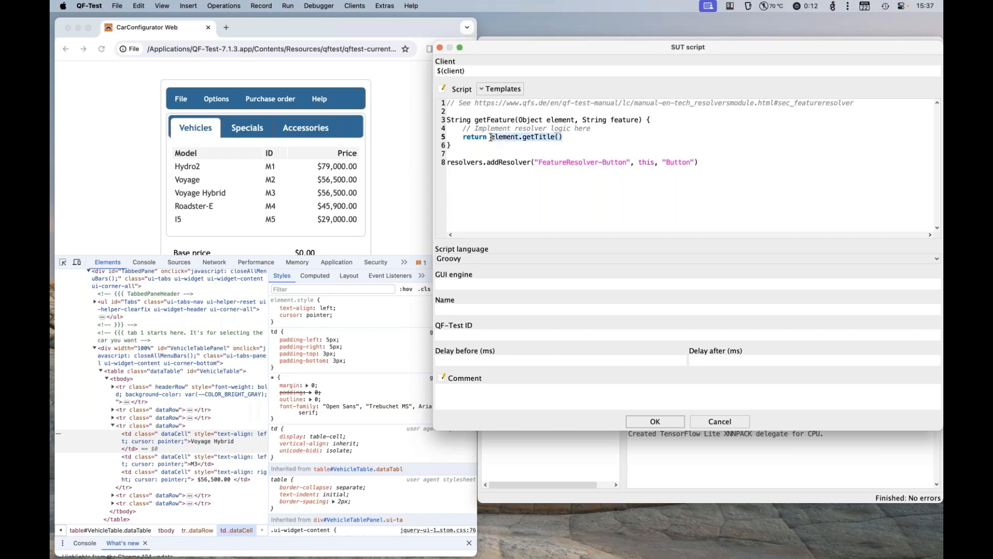
text(feature)
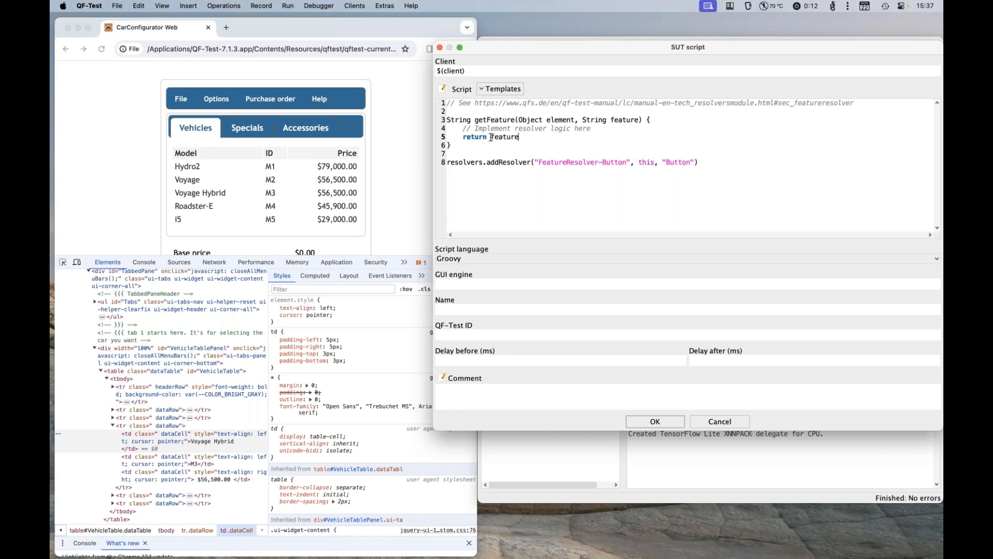
text( + "X")
drag(695, 163, 654, 164)
key(BackSpace)
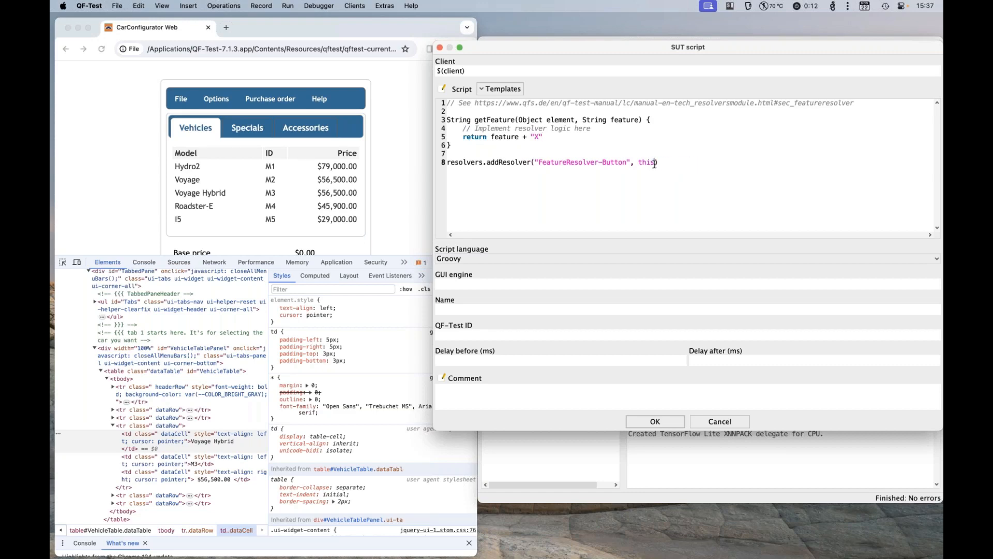
click(655, 422)
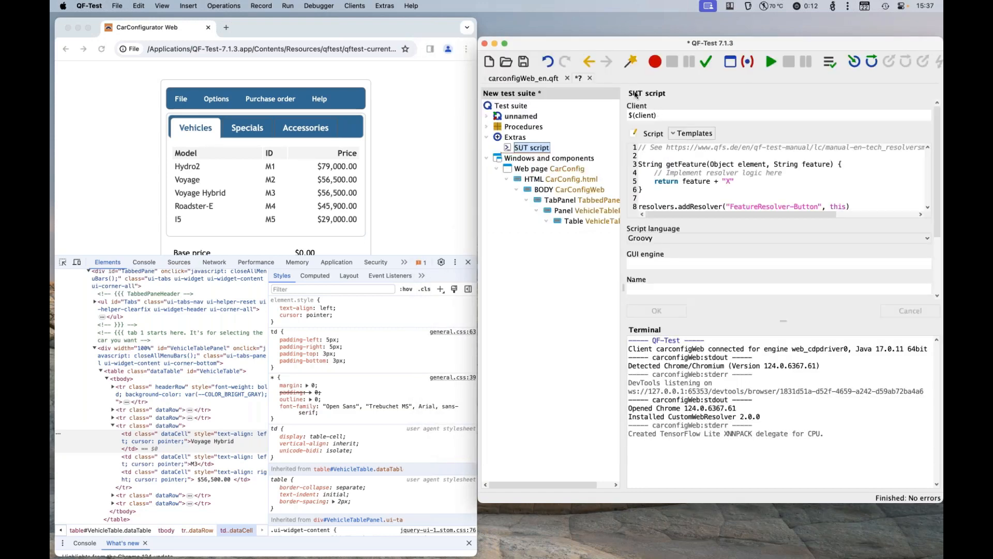
Step: Run the SUT script and record the vehicle table component from the CarConfigurator page again
click(771, 62)
click(731, 61)
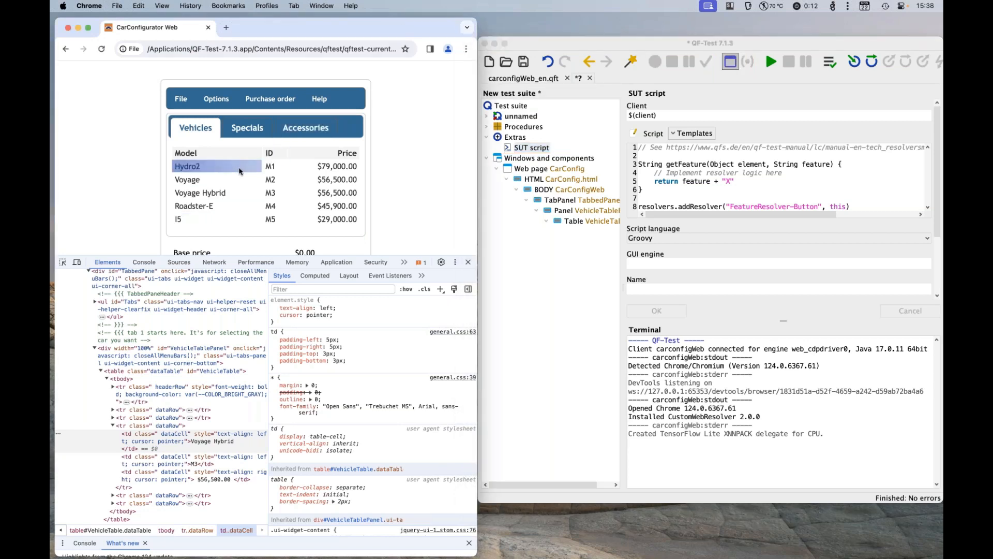
click(729, 62)
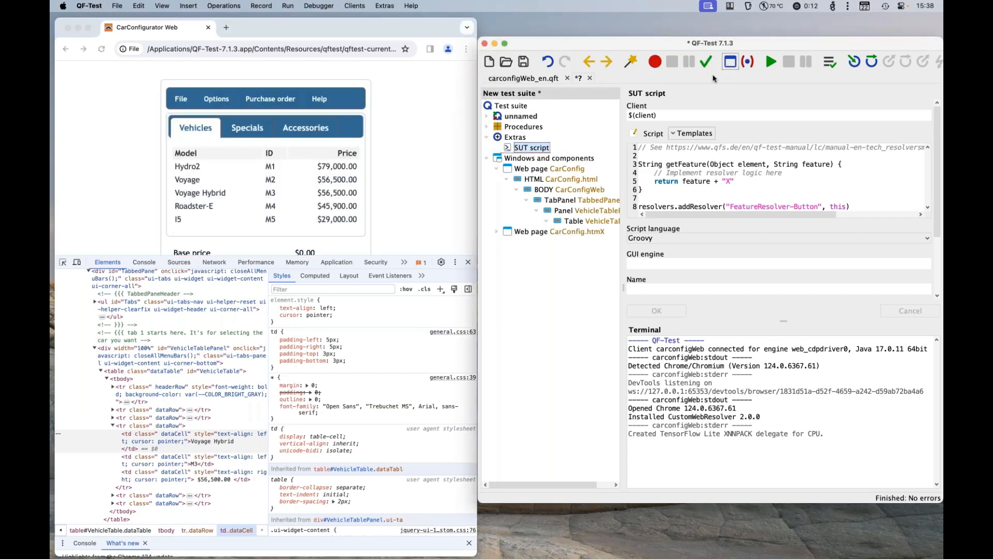
Step: Expand the CarConfig.htmX web page node down to the VehicleTable2 table and examine its Feature value
double_click(561, 233)
double_click(559, 242)
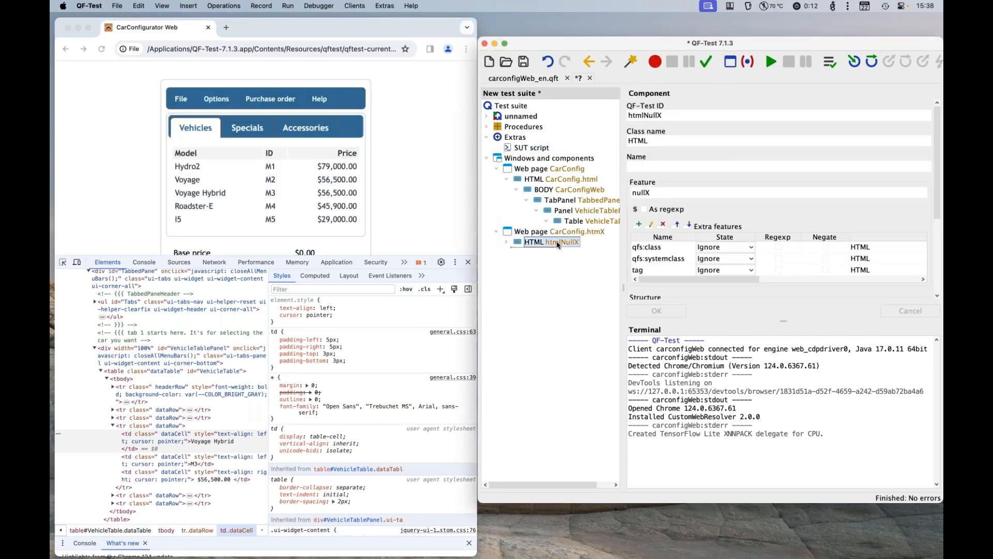
double_click(557, 253)
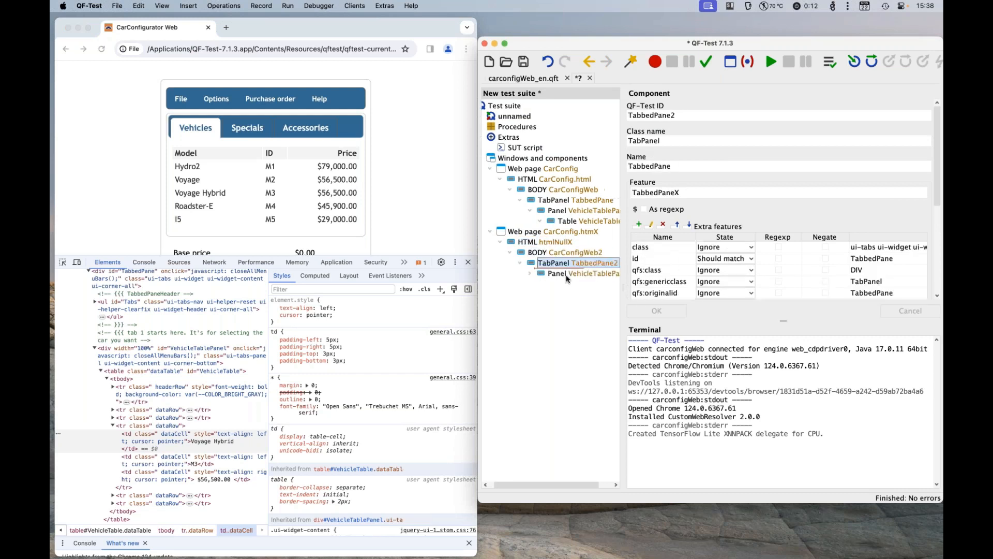
double_click(560, 263)
double_click(566, 274)
double_click(568, 284)
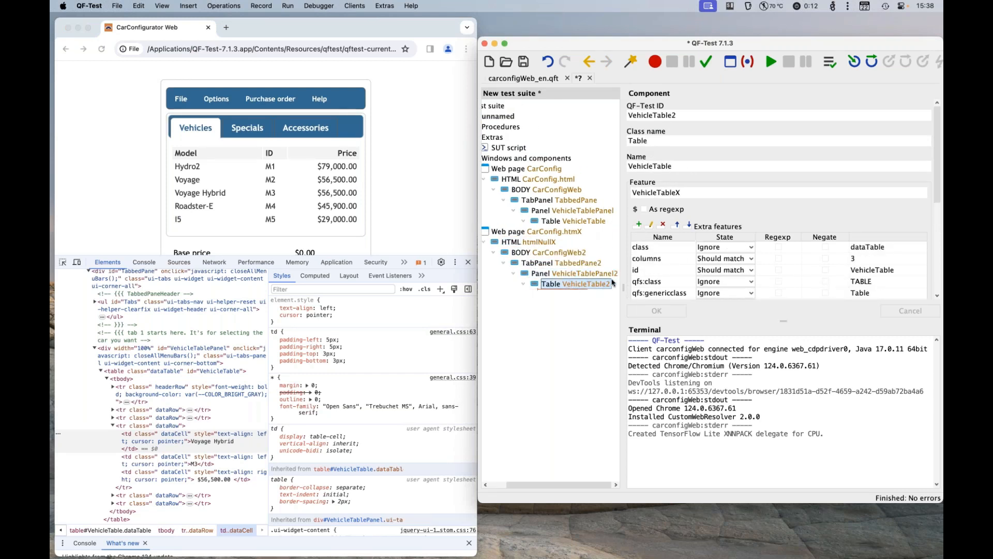
double_click(694, 191)
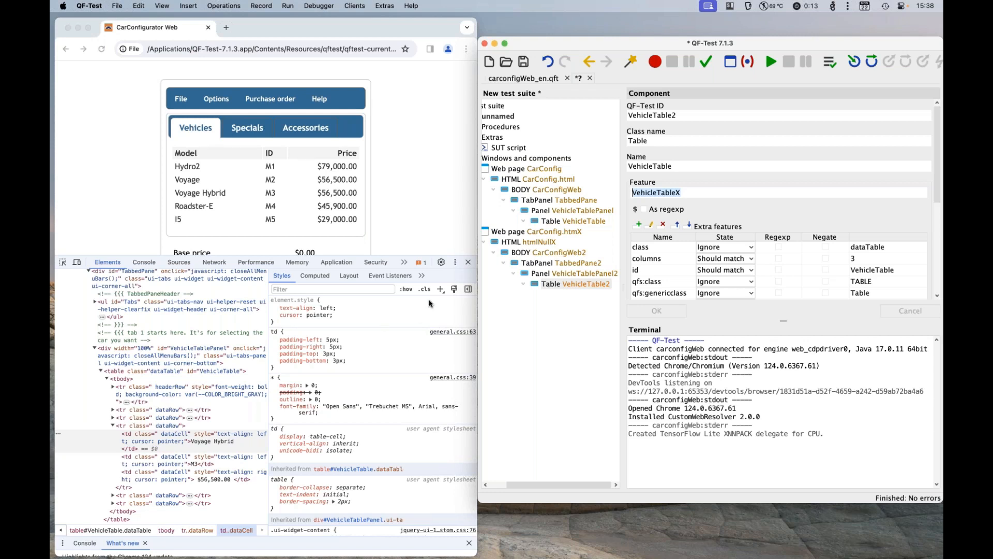
Step: Close the browser's developer tools and shorten the browser window to just below the configurator form
click(469, 267)
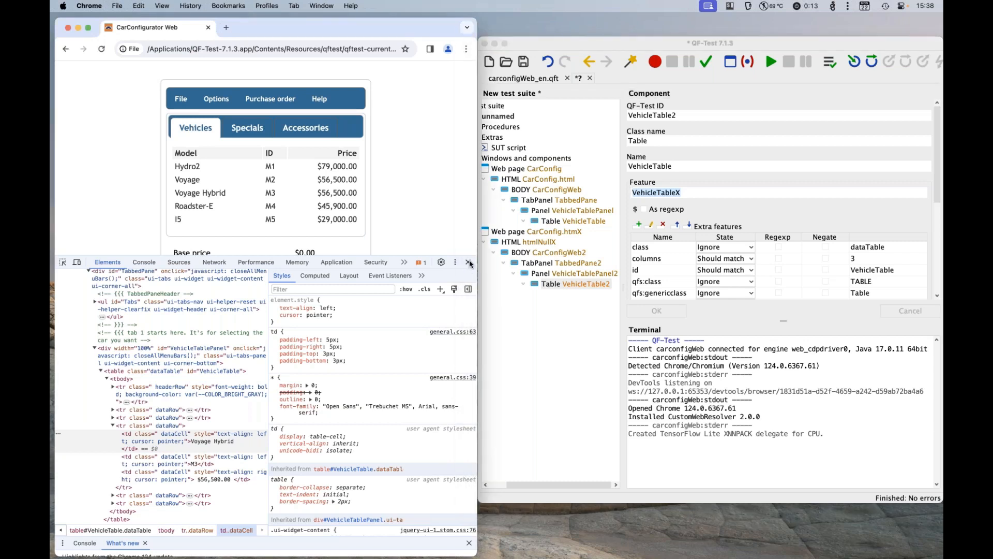
click(469, 263)
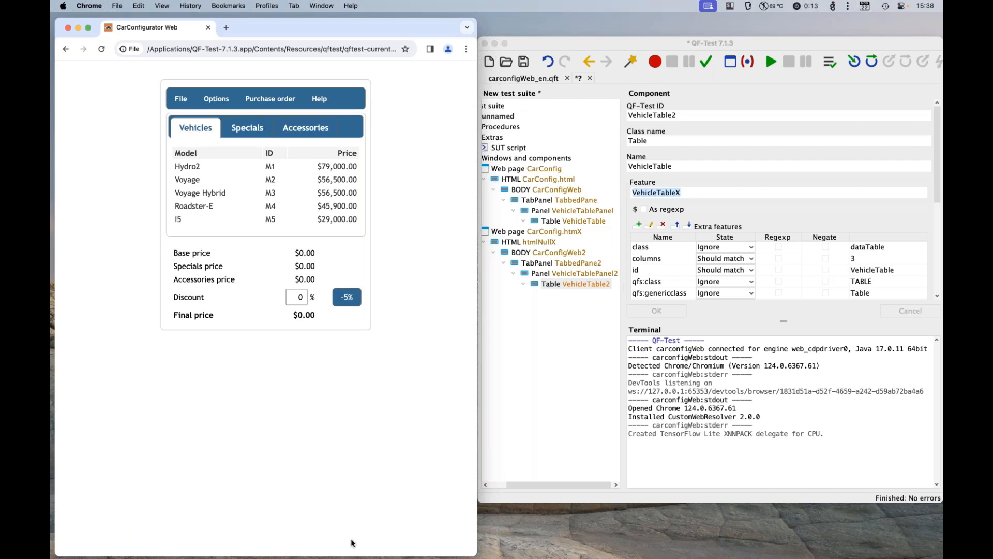
drag(355, 556, 384, 350)
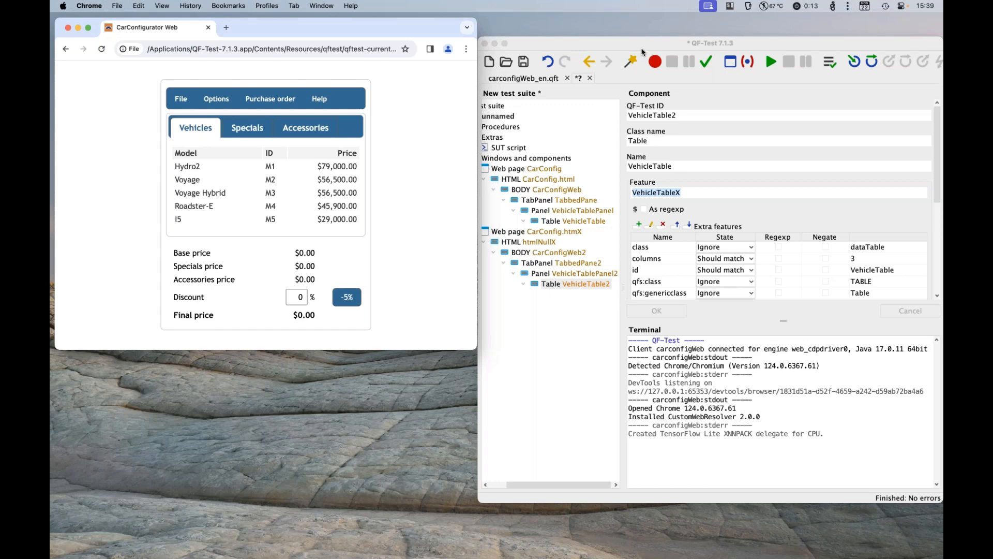
Step: Open the Web UI Inspector for the carconfigWeb client from QF-Test and bring its window to the front
click(482, 41)
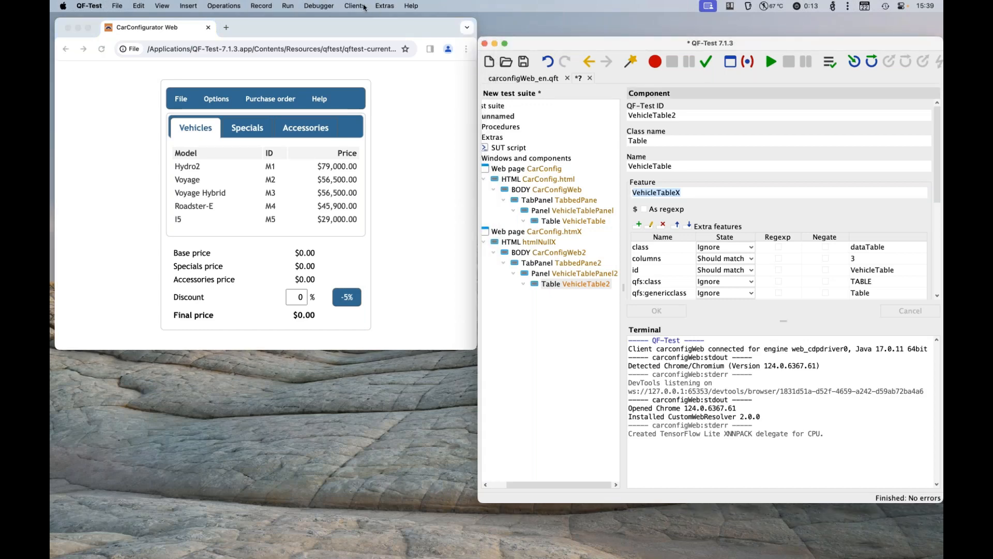
click(355, 6)
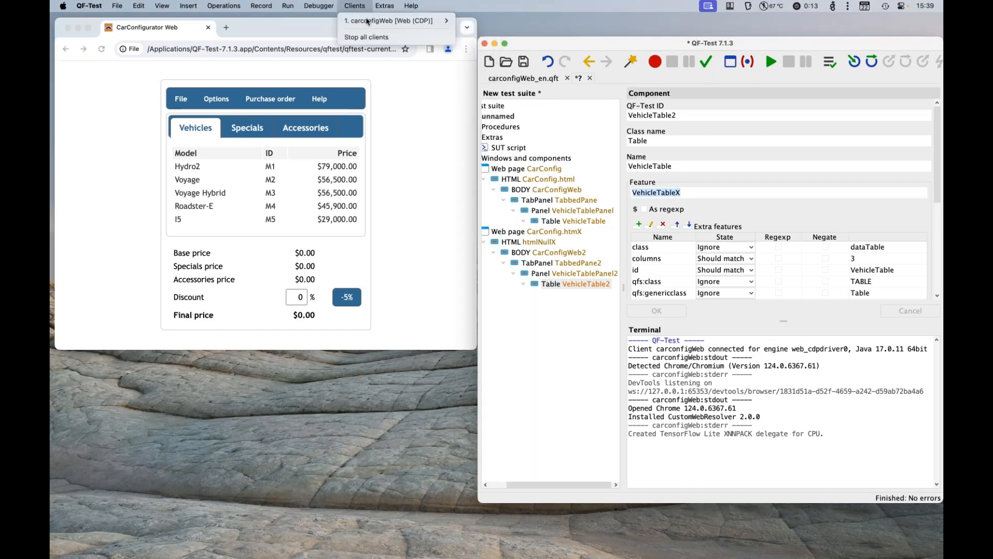
mouse_move(367, 20)
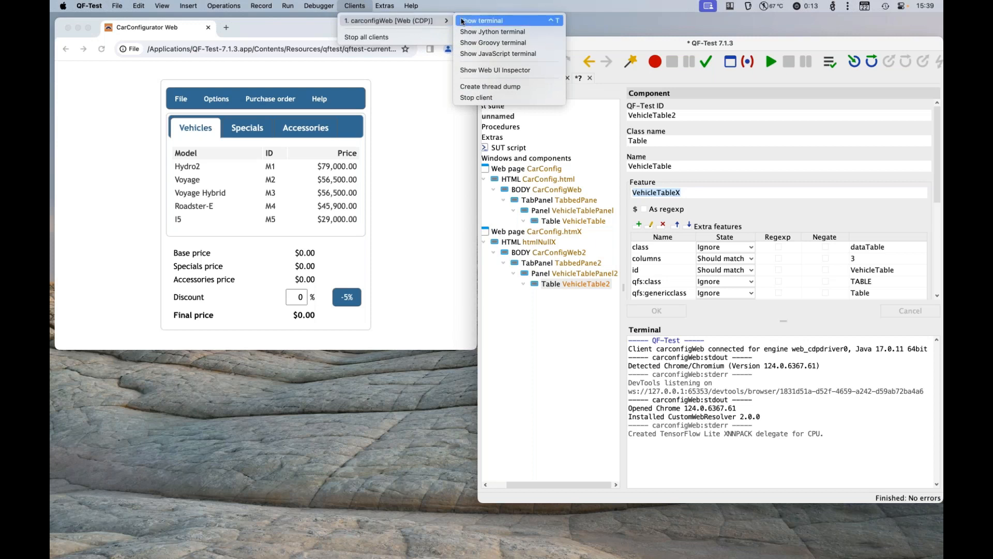
click(482, 71)
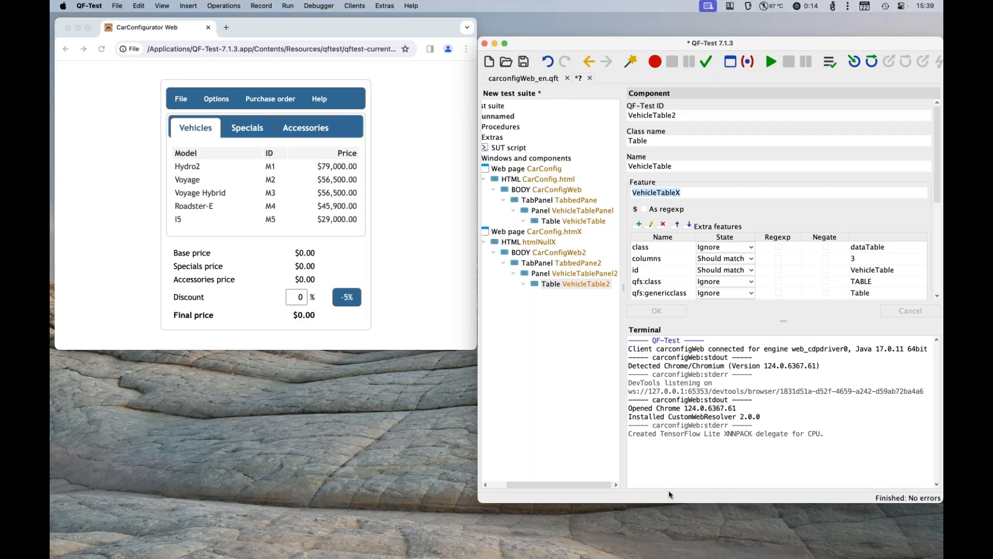
key(super+Tab)
key(super+Tab)
key(super+Tab)
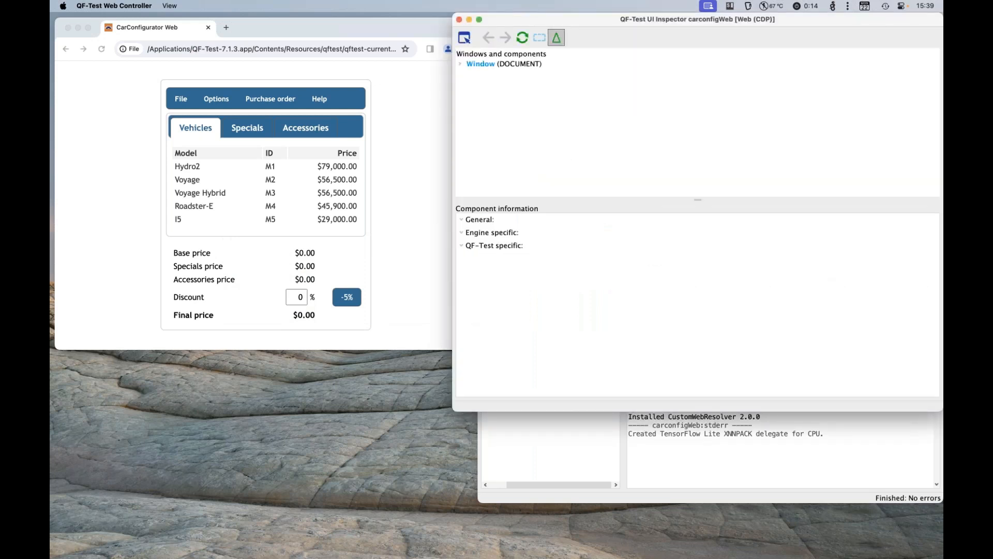
Step: Examine the page's component hierarchy in the UI Inspector from Window down to the first table row of the lower Panel
click(461, 64)
click(469, 74)
click(480, 84)
click(490, 94)
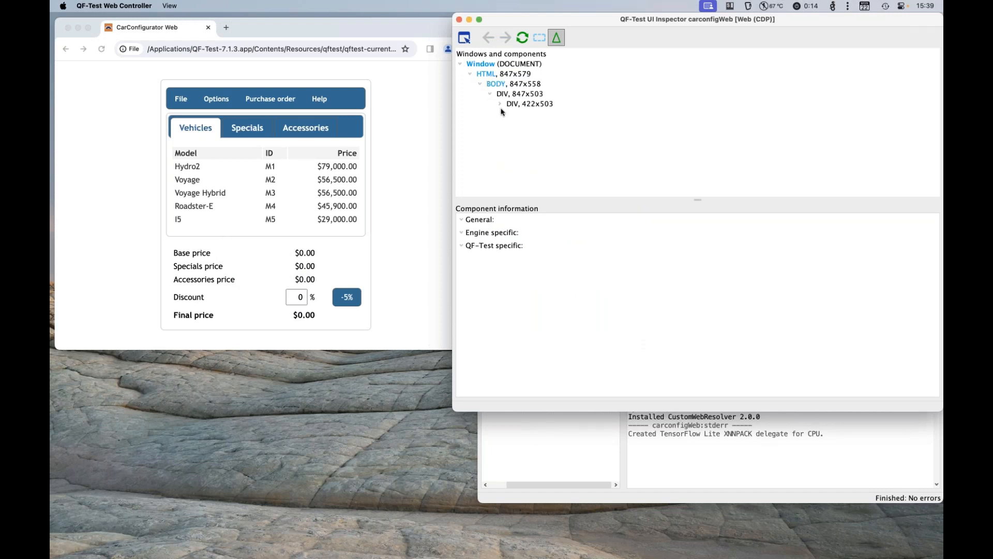
click(500, 104)
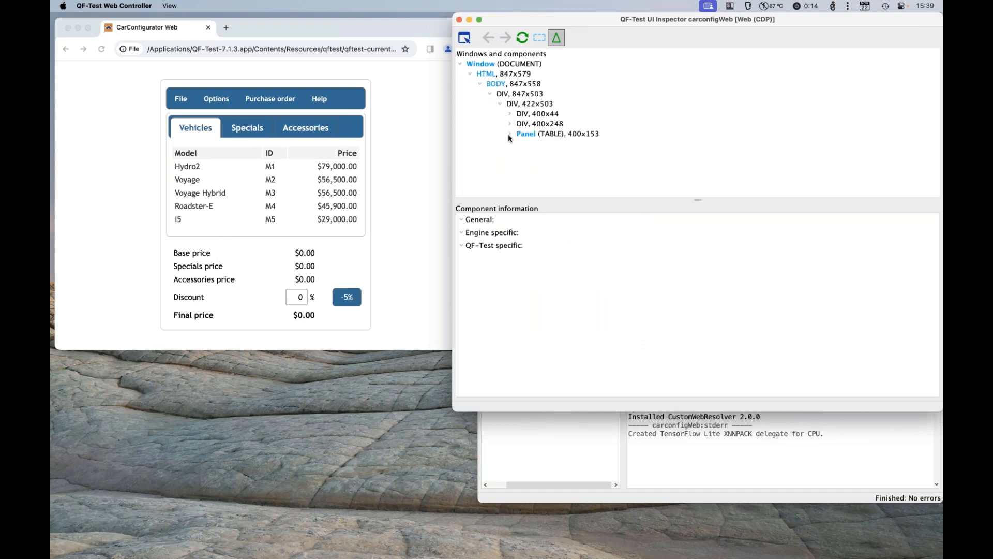
click(510, 135)
click(520, 144)
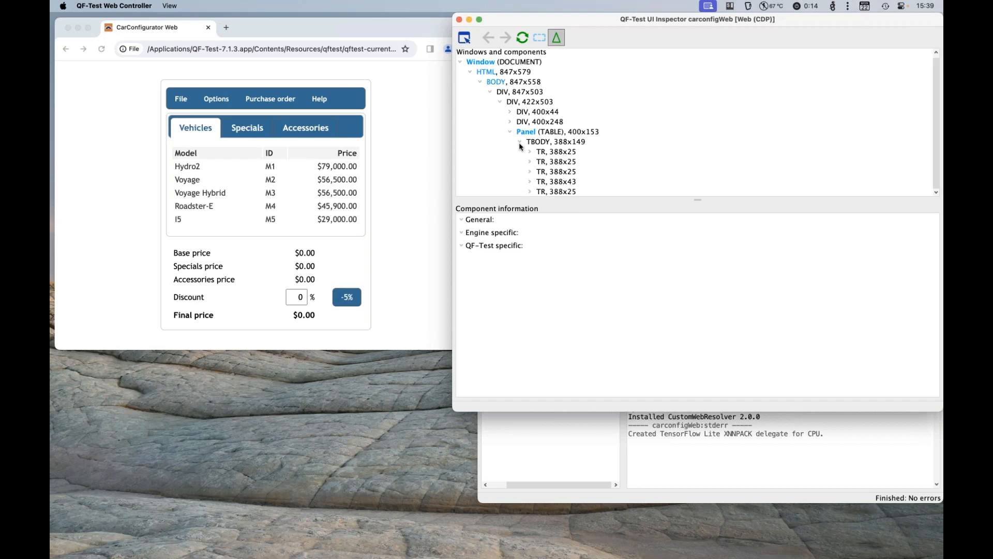
click(530, 153)
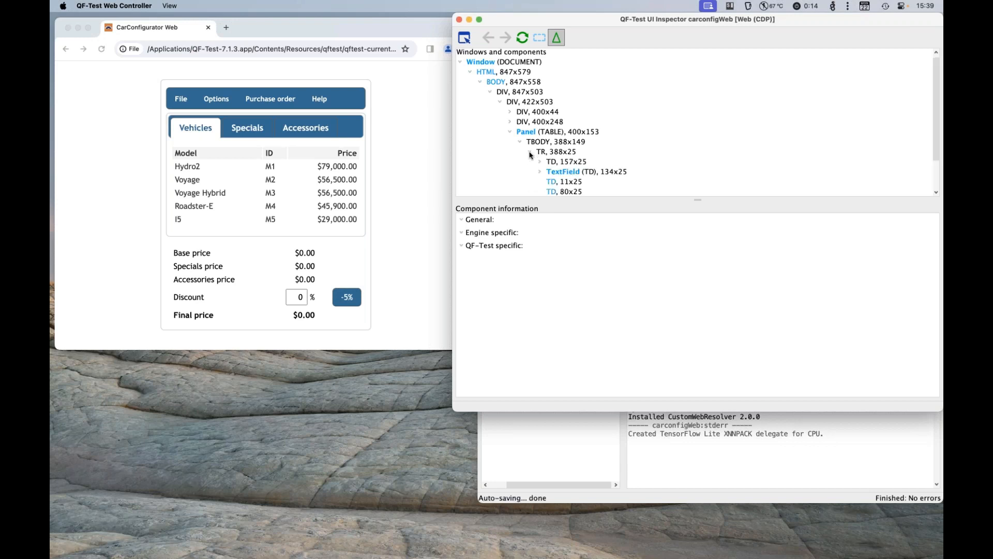
scroll(571, 175, down, 2)
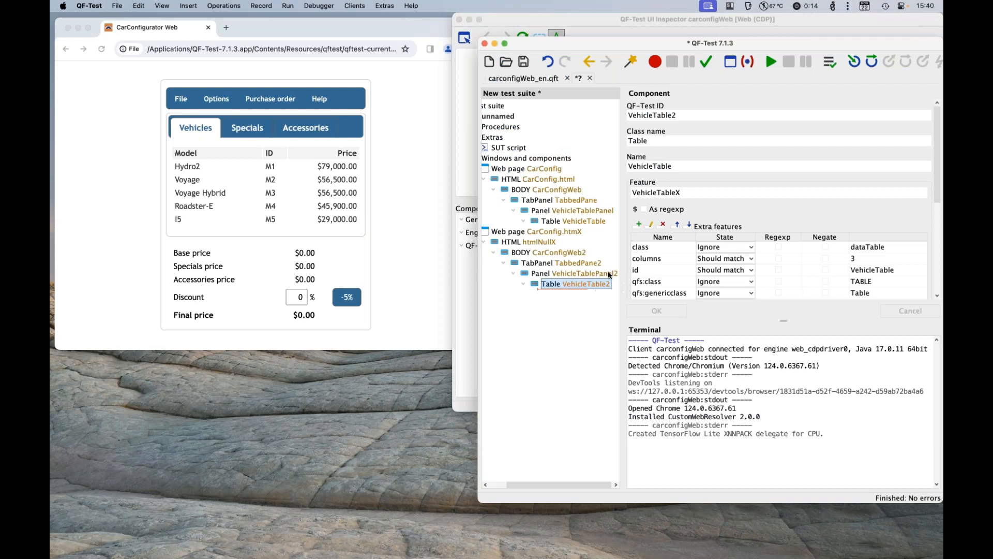
Step: Show the VehicleTable2 component in the UI Inspector and return to the QF-Test test suite
right_click(565, 285)
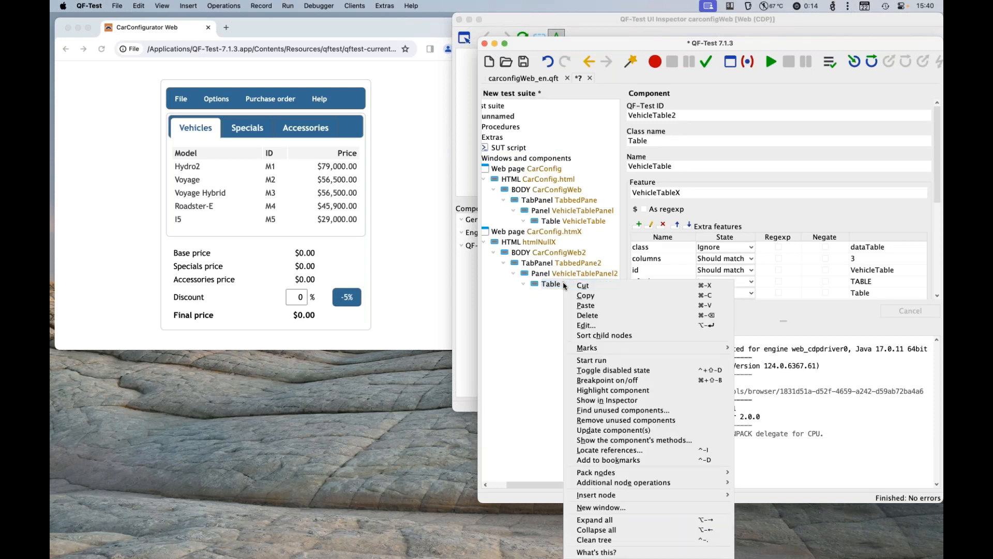
click(659, 401)
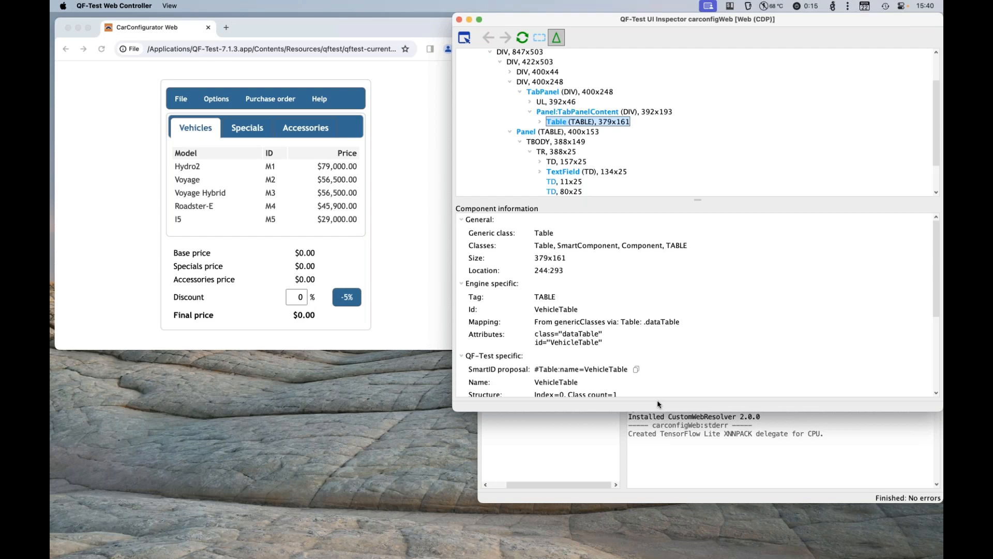
click(563, 448)
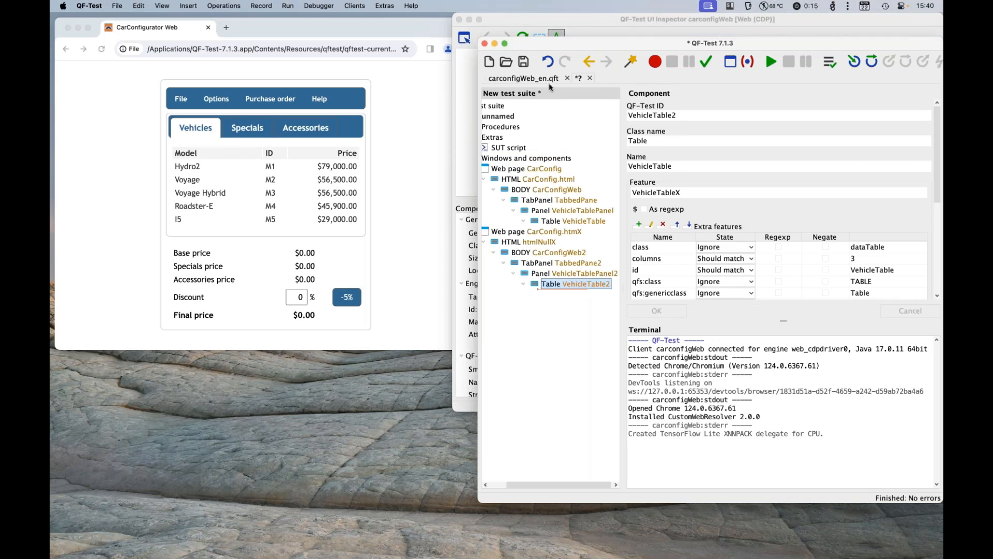
Step: Record a mouse click on the CarConfigurator's -5% discount button into a new sequence
click(654, 62)
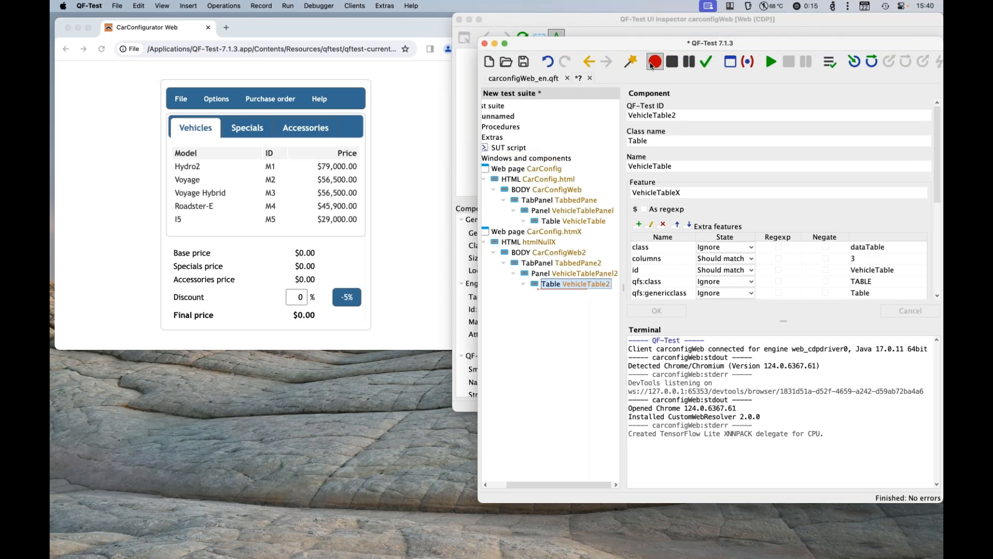
click(379, 281)
click(349, 299)
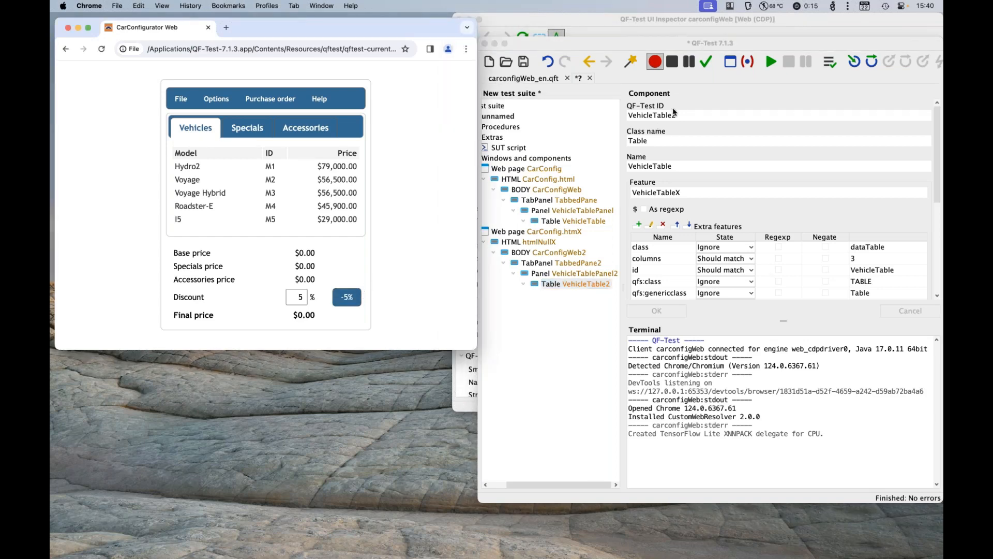
click(673, 64)
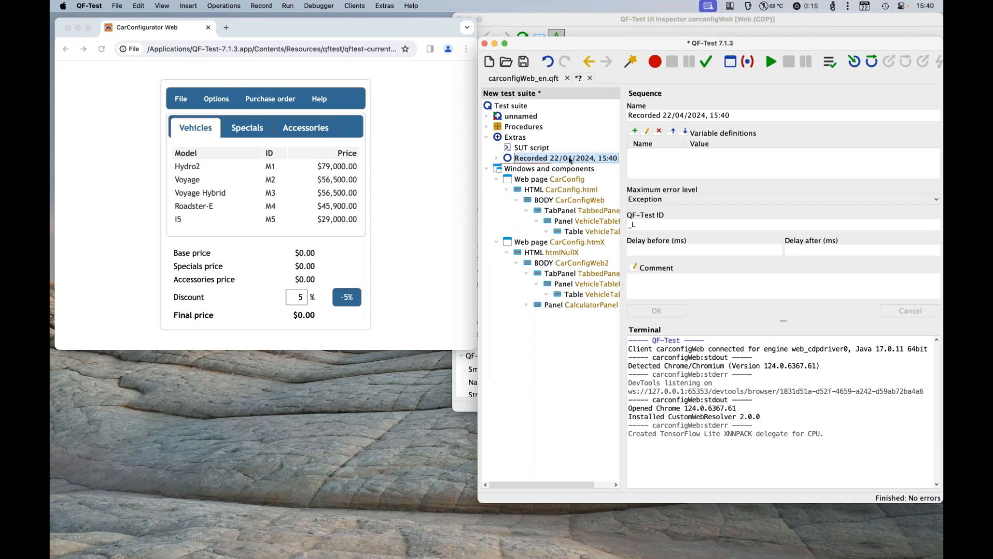
Step: Show the recorded mouse click's discountButton component in the UI Inspector and return to the test suite
click(566, 170)
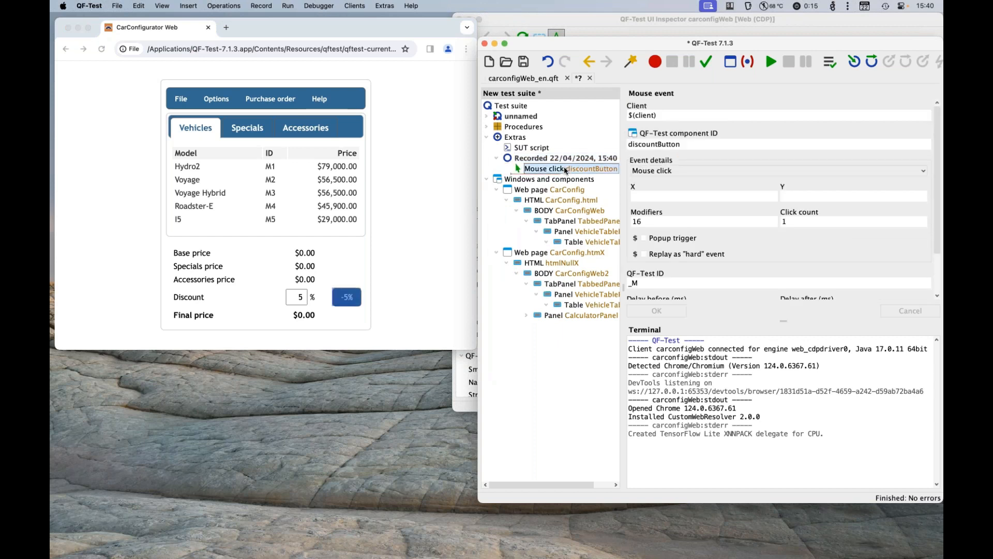
right_click(565, 170)
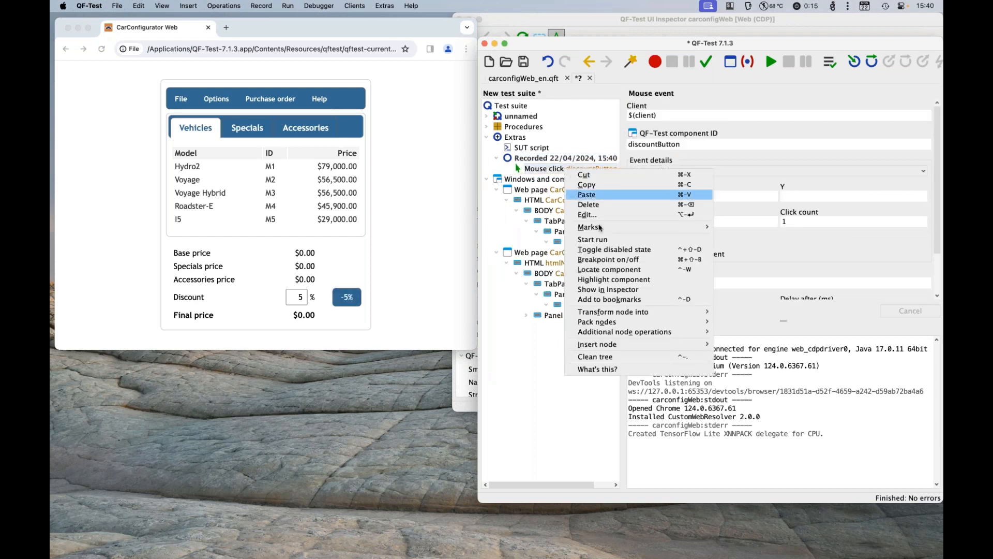
click(657, 292)
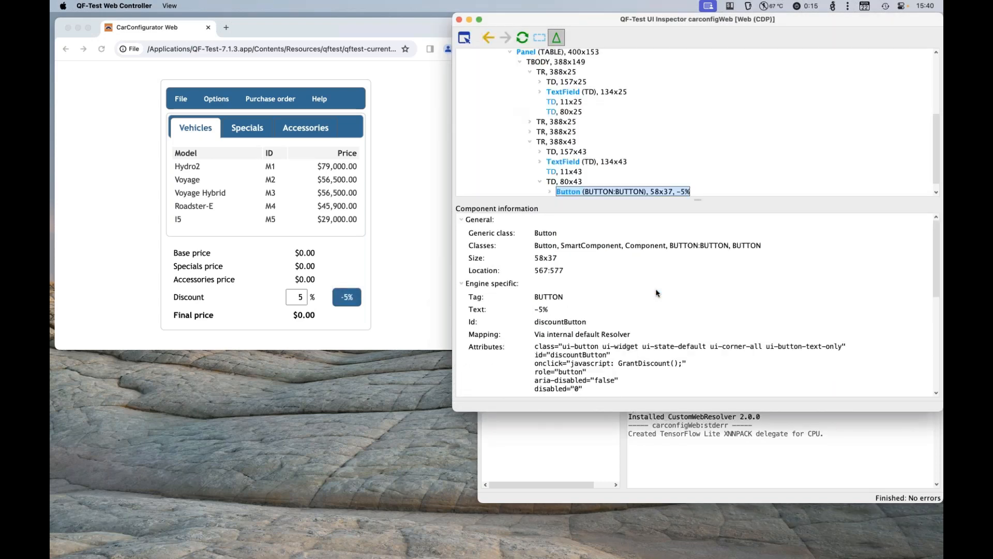
click(607, 433)
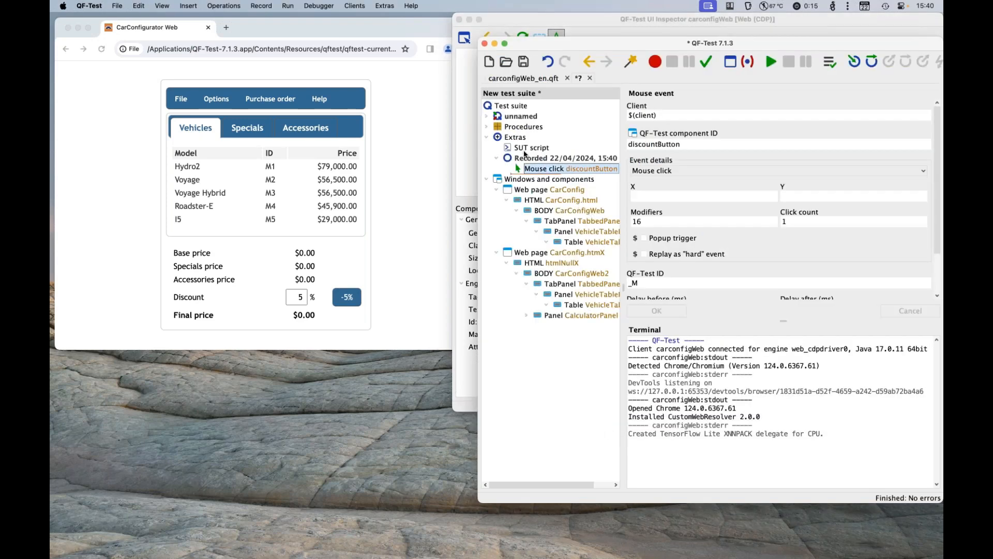
Step: Insert an Install CustomWebResolver node with its default YAML configuration under Extras and open the UI Inspector from that node
click(525, 141)
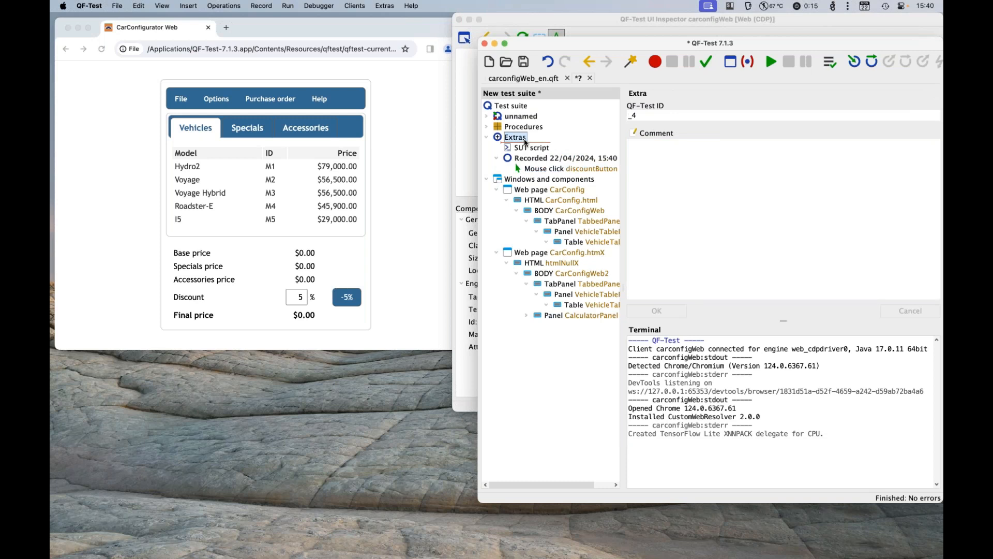
click(188, 7)
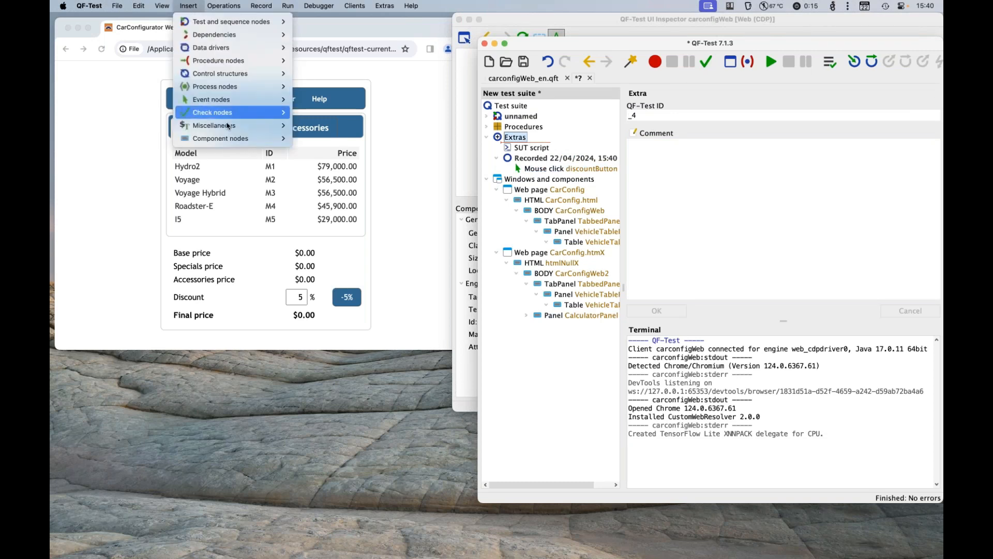
mouse_move(248, 126)
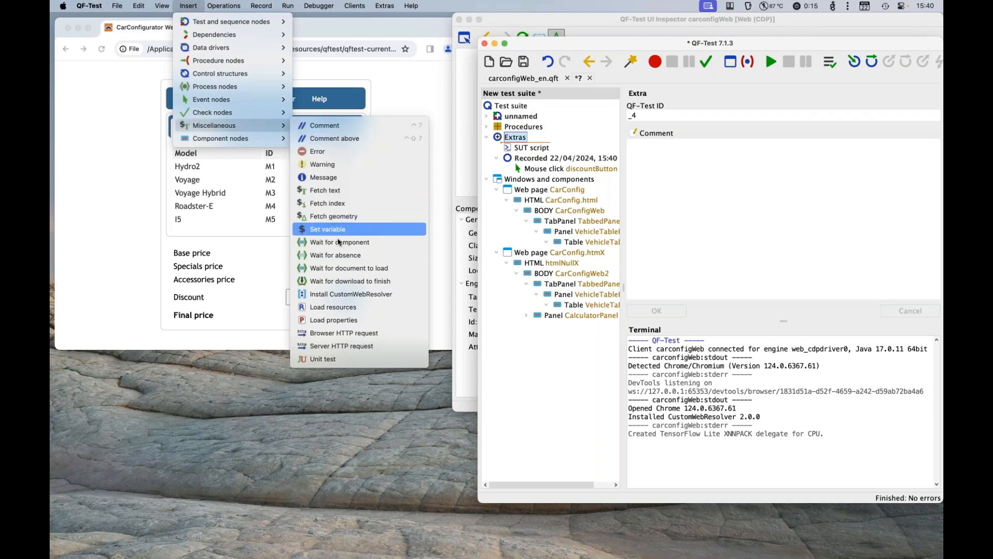
click(346, 294)
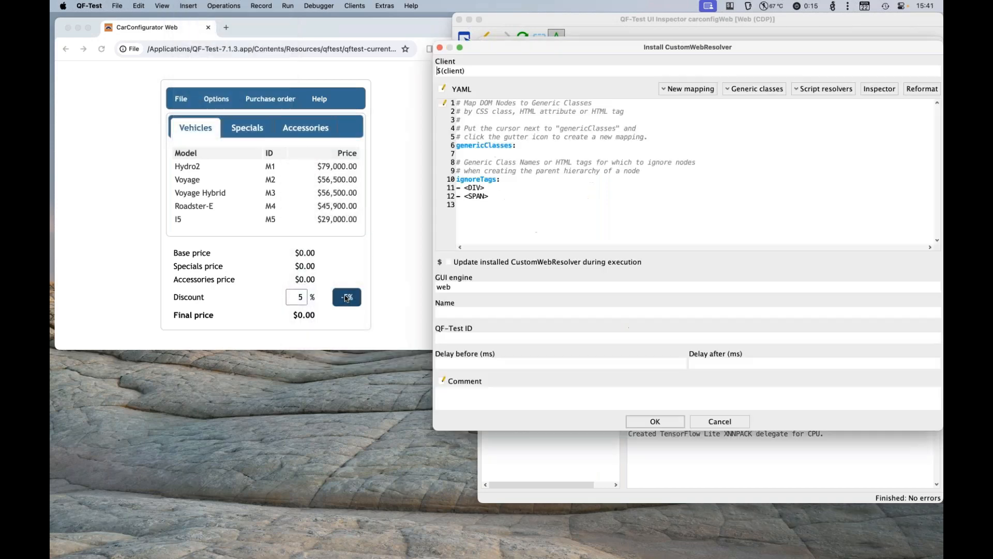
click(656, 422)
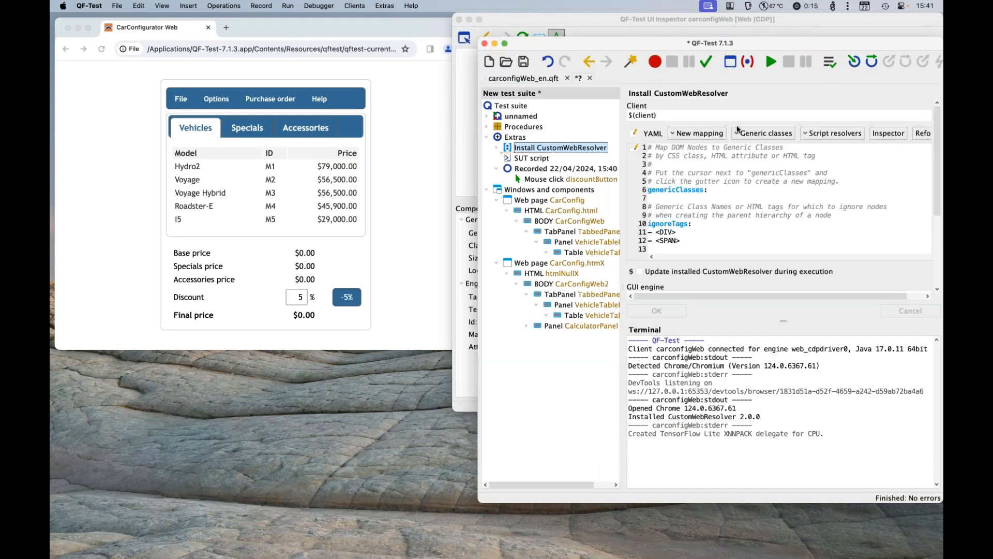
click(888, 134)
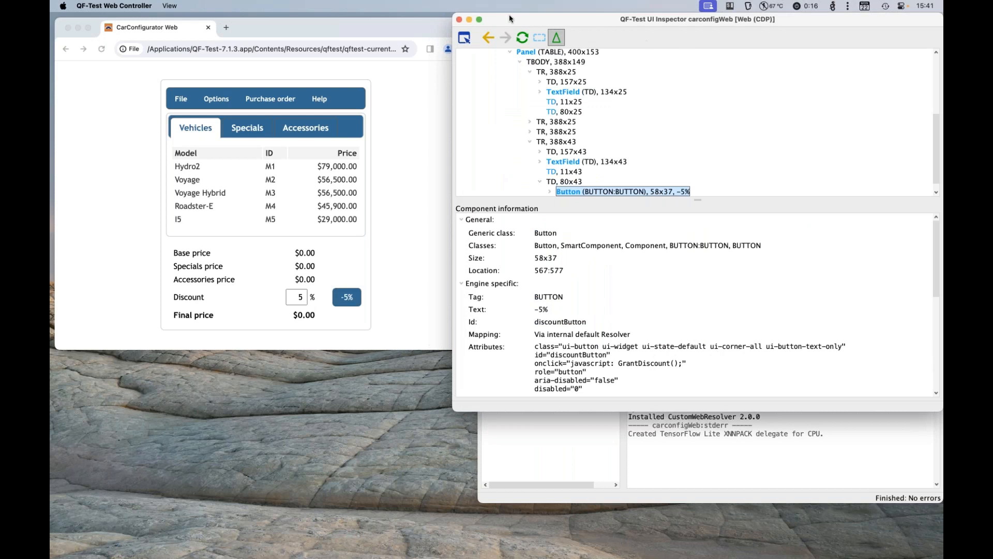
Step: Record components from the test suite and show the M3 cell of the CarConfigurator vehicle table in the UI Inspector
click(671, 453)
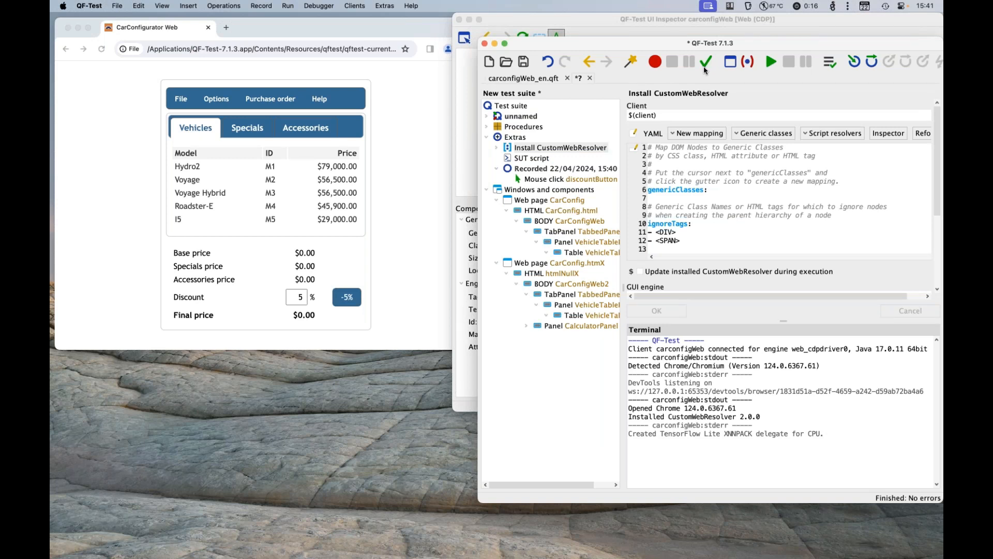
click(731, 63)
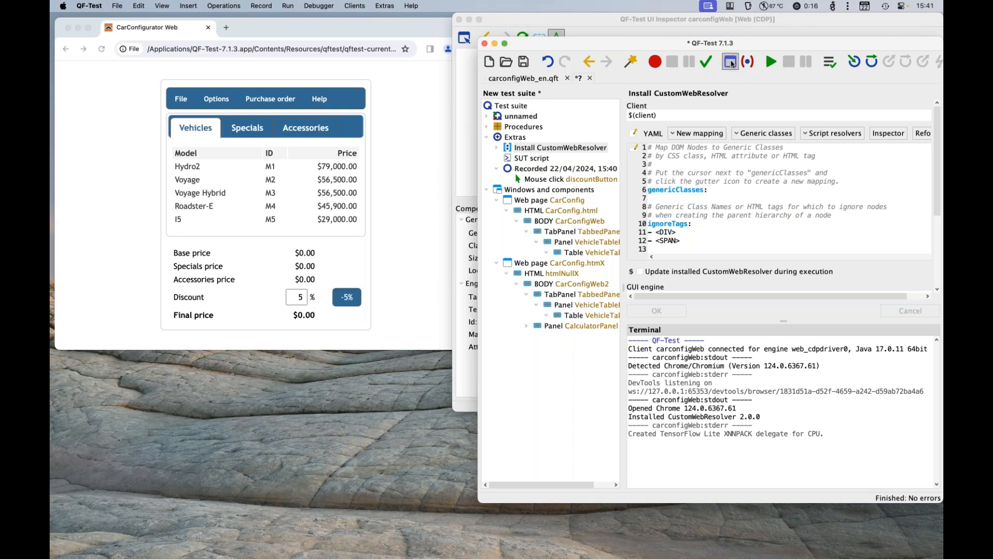
click(327, 27)
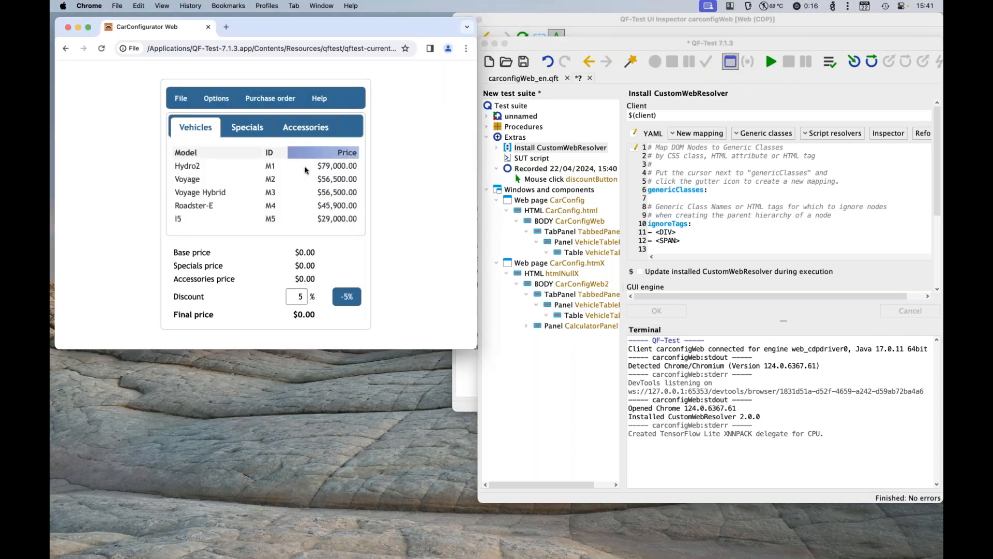
right_click(269, 195)
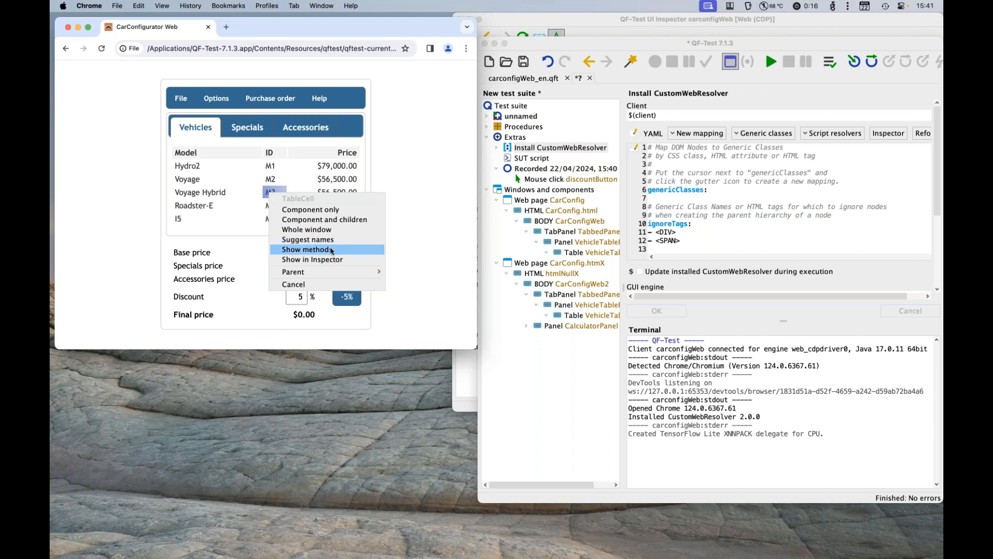
click(355, 259)
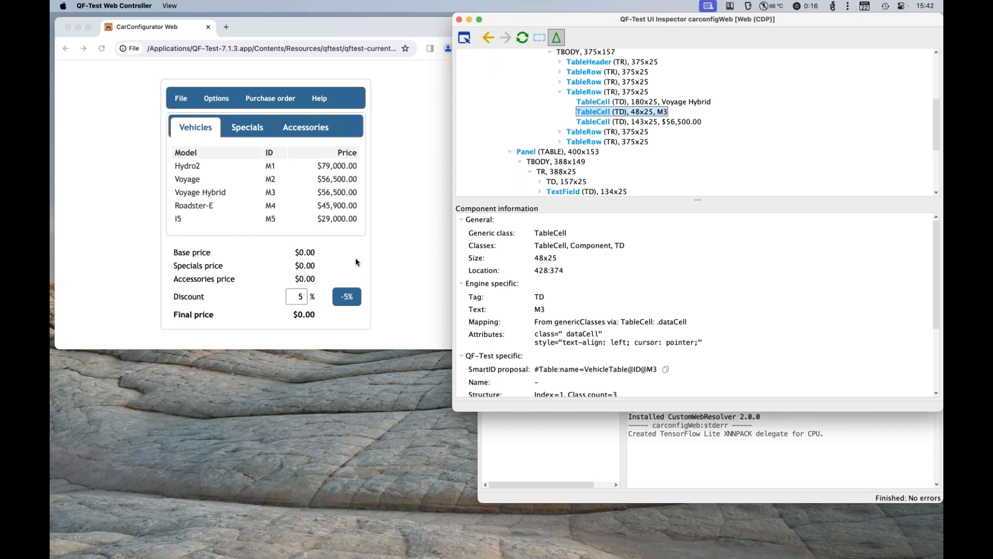
Step: Close the UI Inspector and reopen it through the QF-Test Web Controller application, bringing its window to the front
click(541, 442)
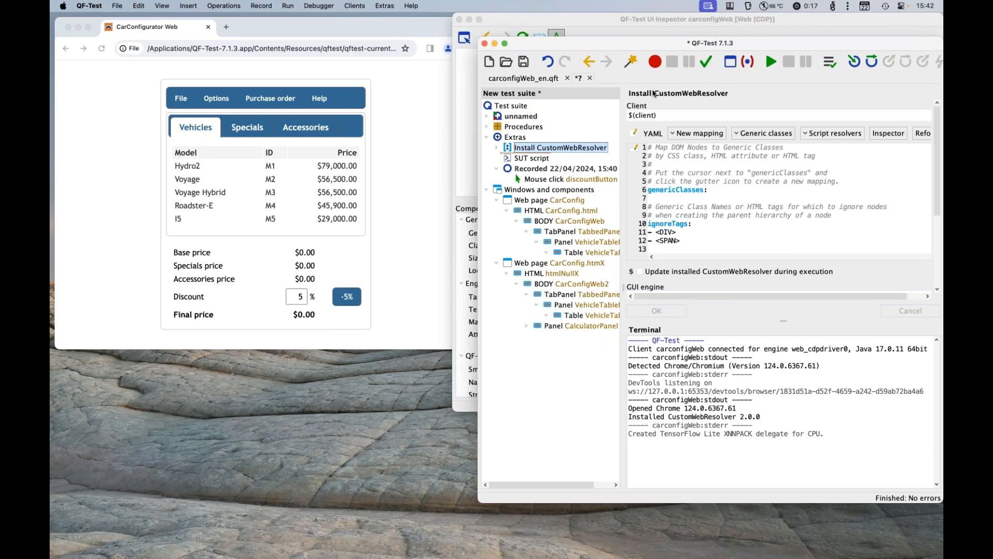
click(459, 20)
key(super+Tab)
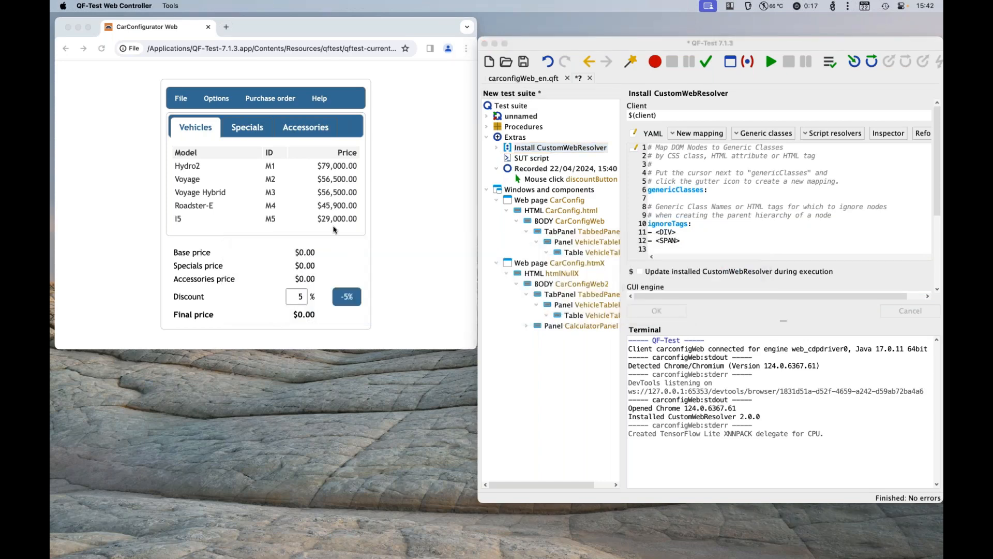
click(172, 7)
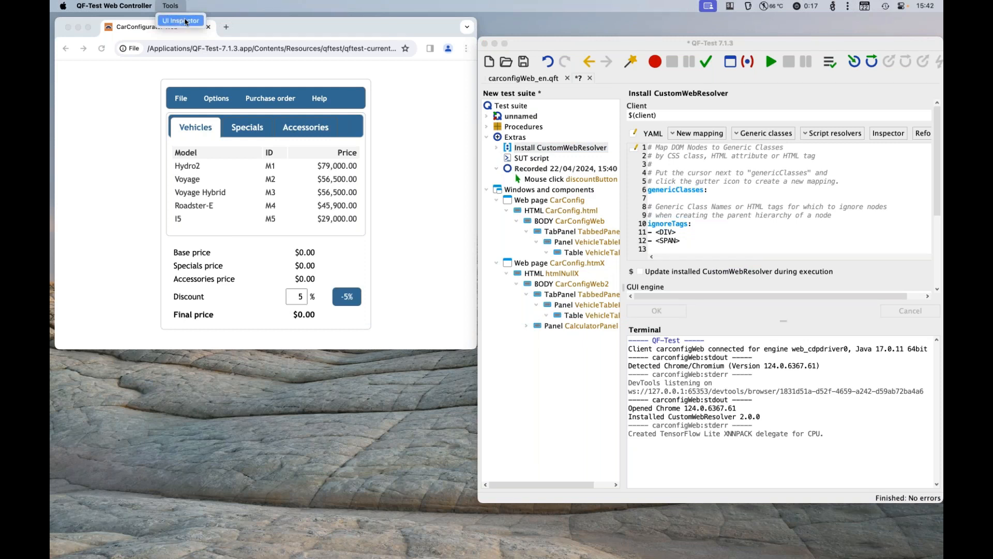
click(362, 451)
click(479, 449)
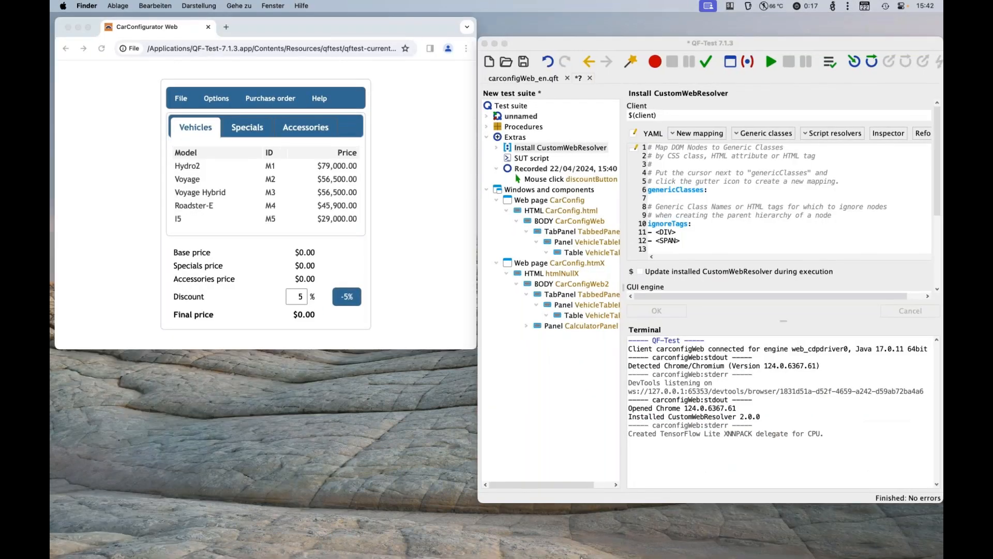
mouse_move(581, 556)
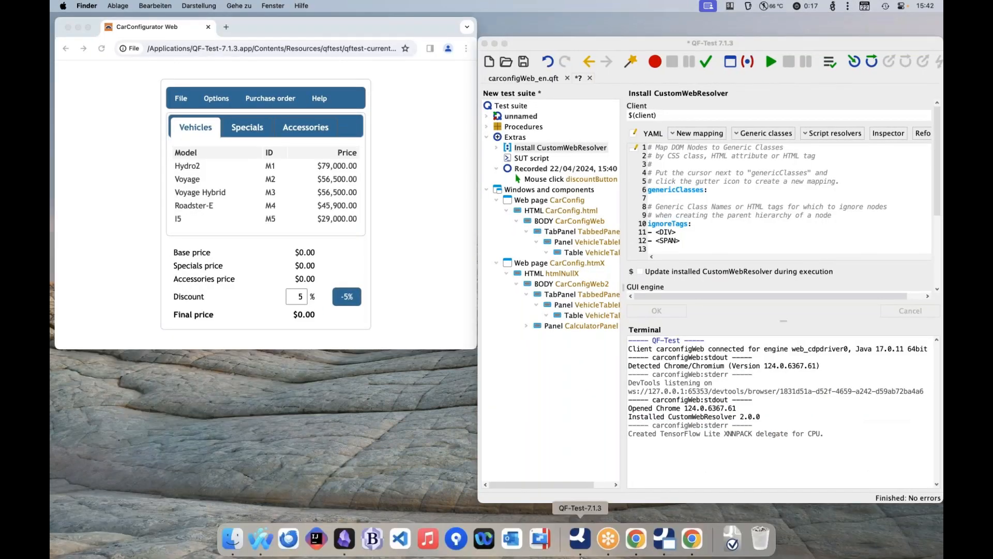
right_click(673, 541)
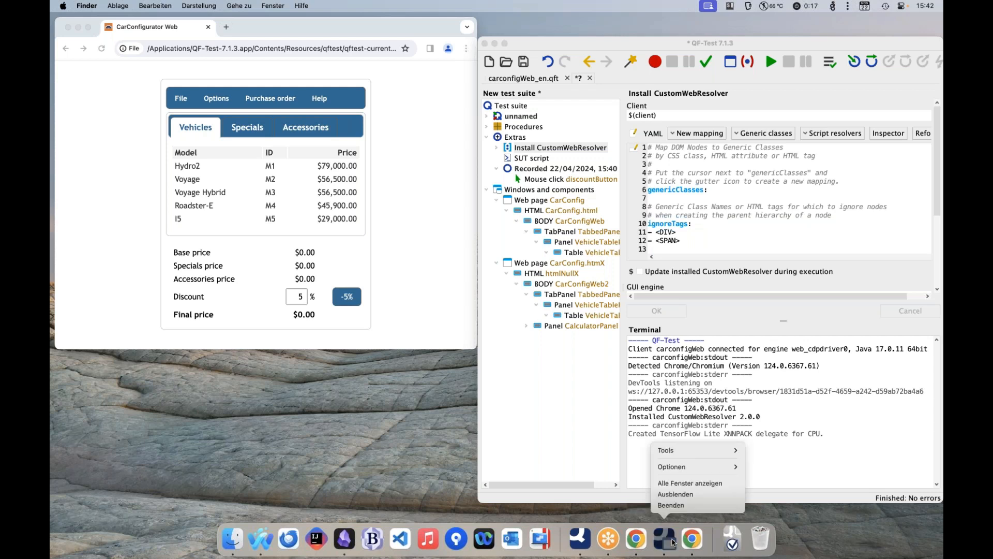
mouse_move(731, 454)
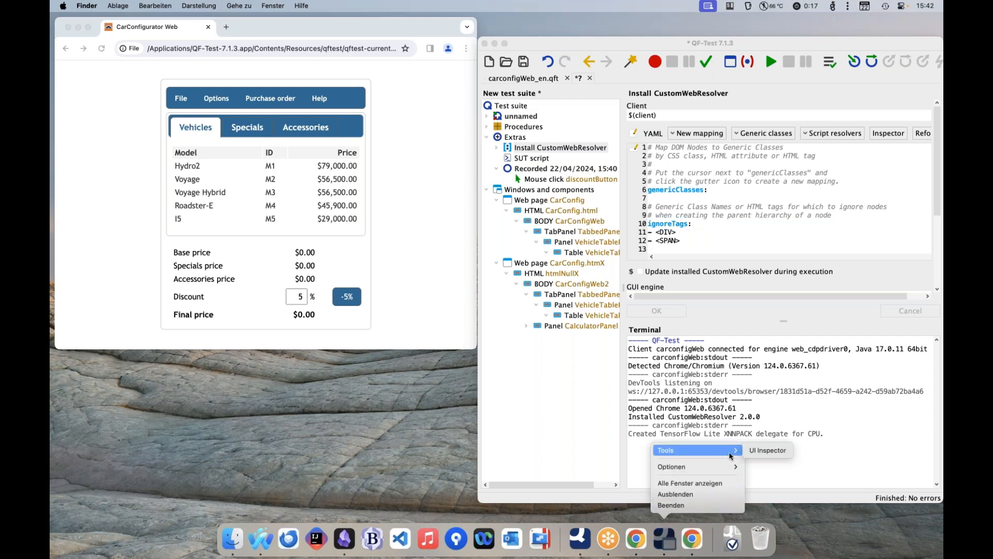
click(764, 454)
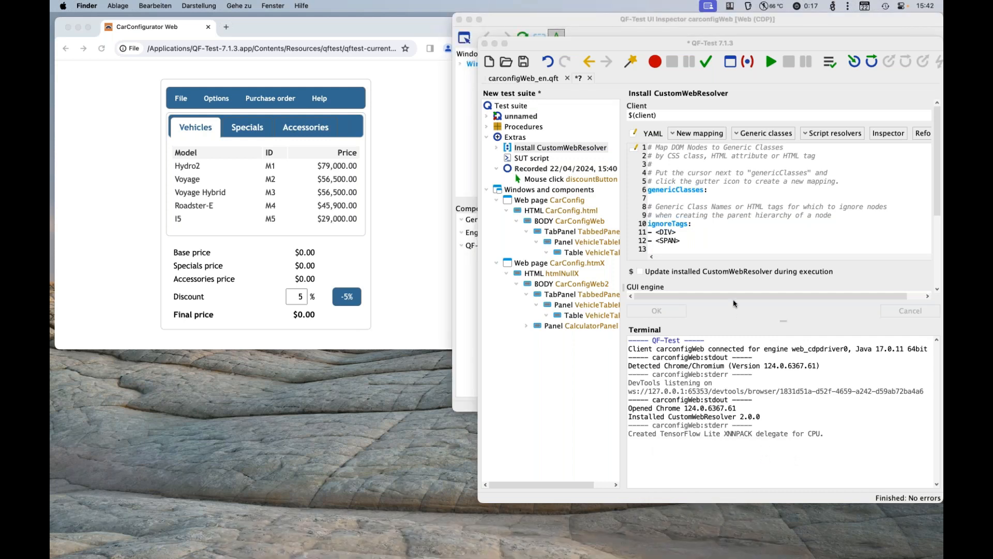
click(654, 21)
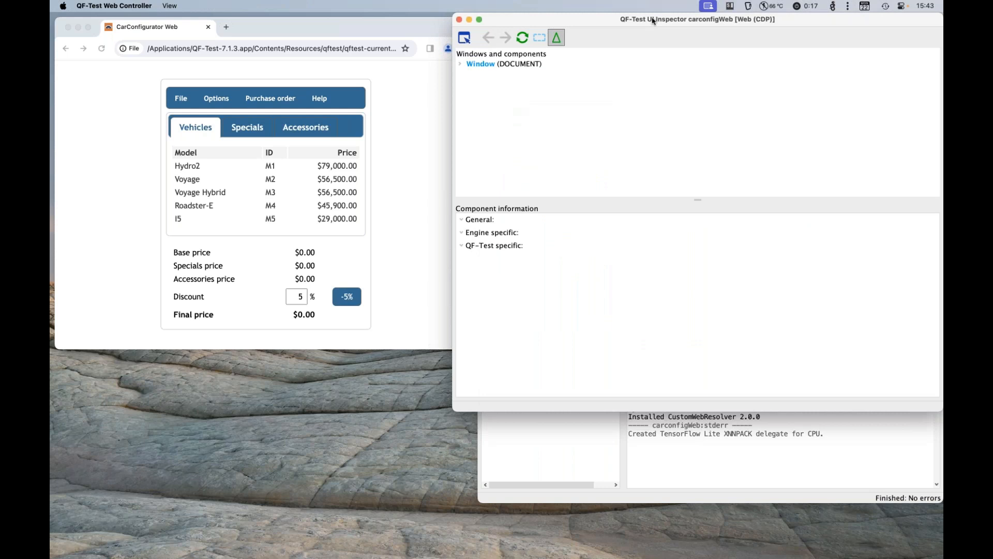
Step: Pick the Vehicles tab on the CarConfigurator page for inspection and select its Link node in the component tree
click(463, 44)
click(422, 31)
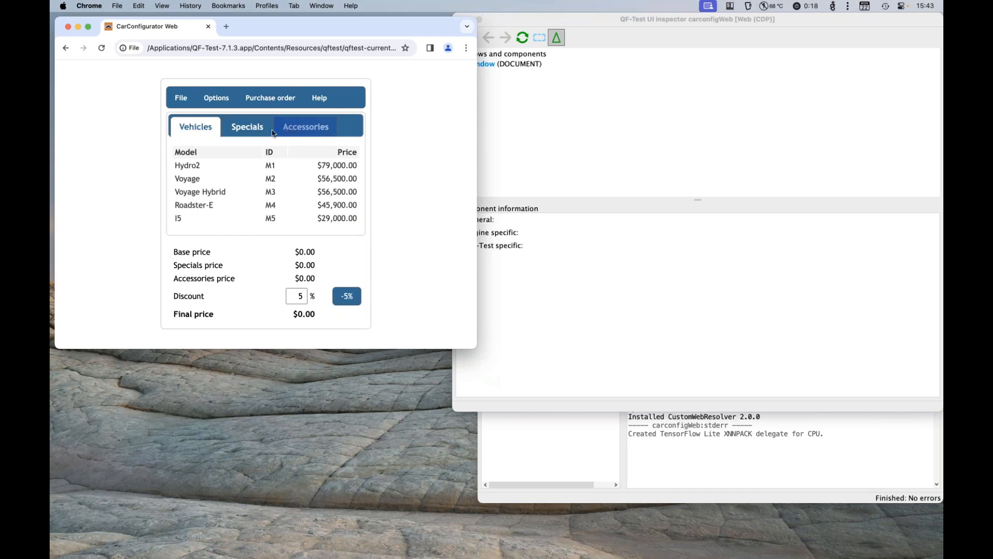
click(207, 134)
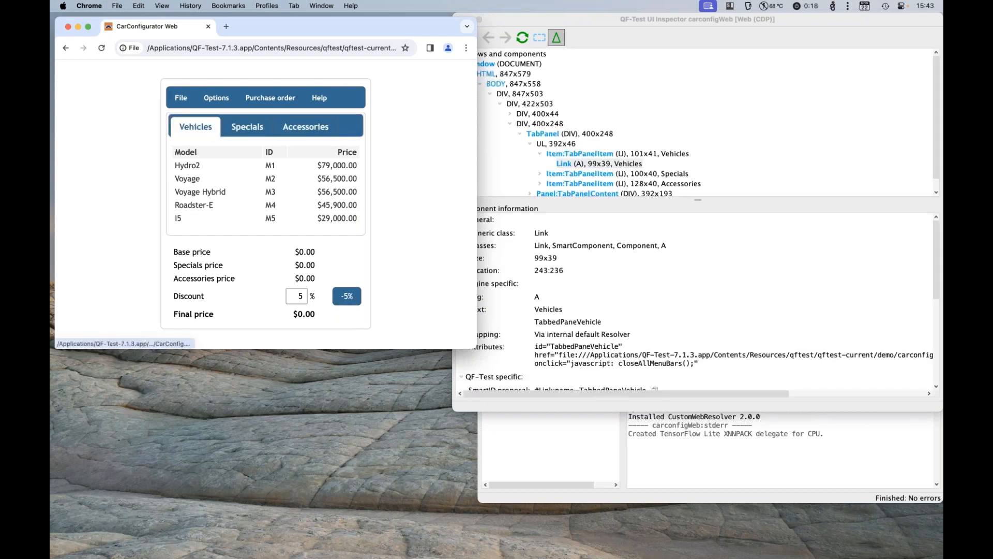
click(573, 166)
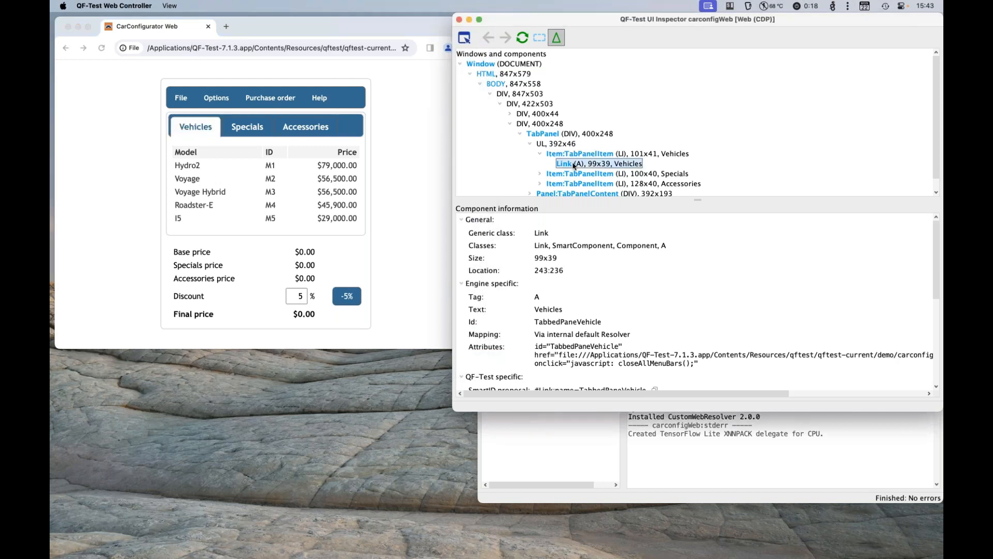
Step: Adjust the split between component tree and component information, and collapse the Engine specific and QF-Test specific sections
drag(696, 201, 698, 279)
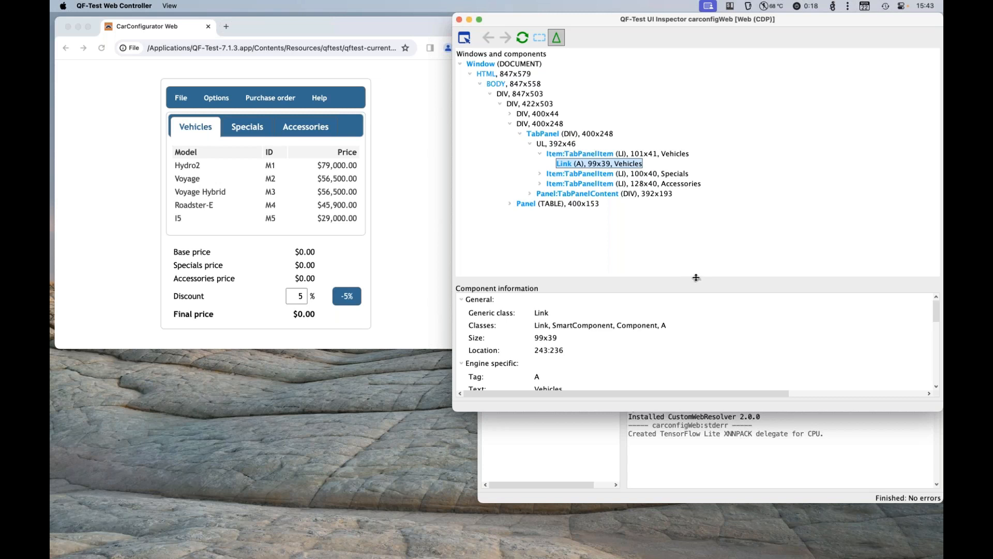
drag(697, 278, 698, 187)
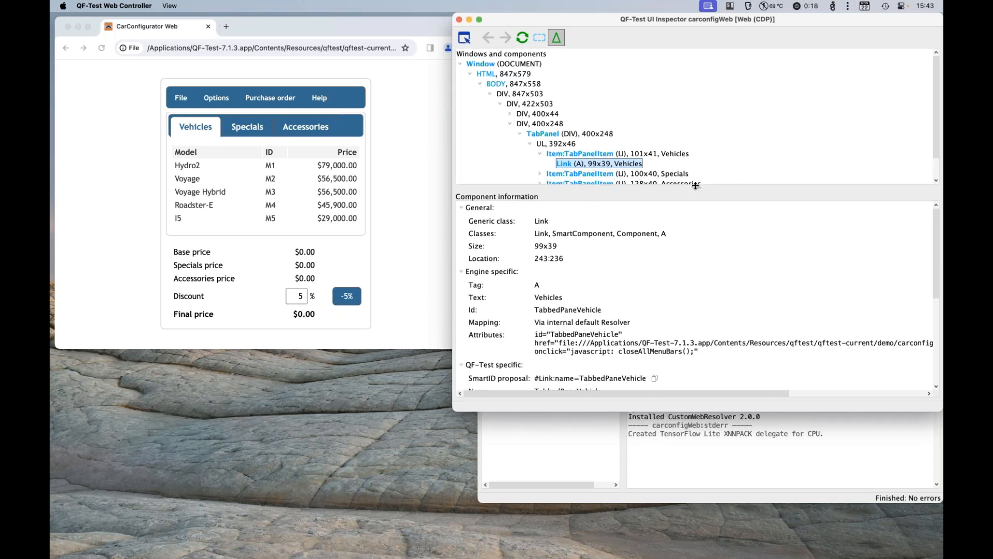
click(463, 273)
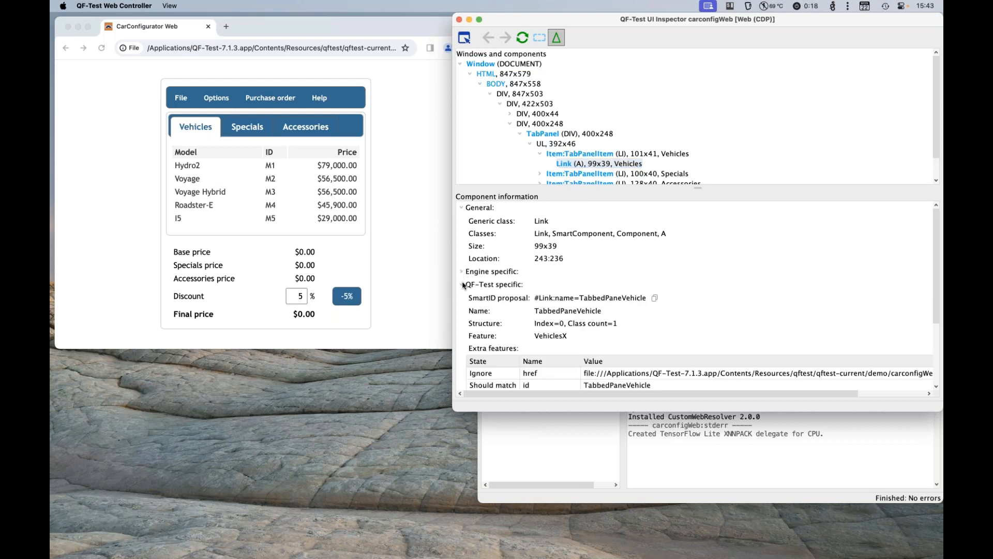
click(463, 284)
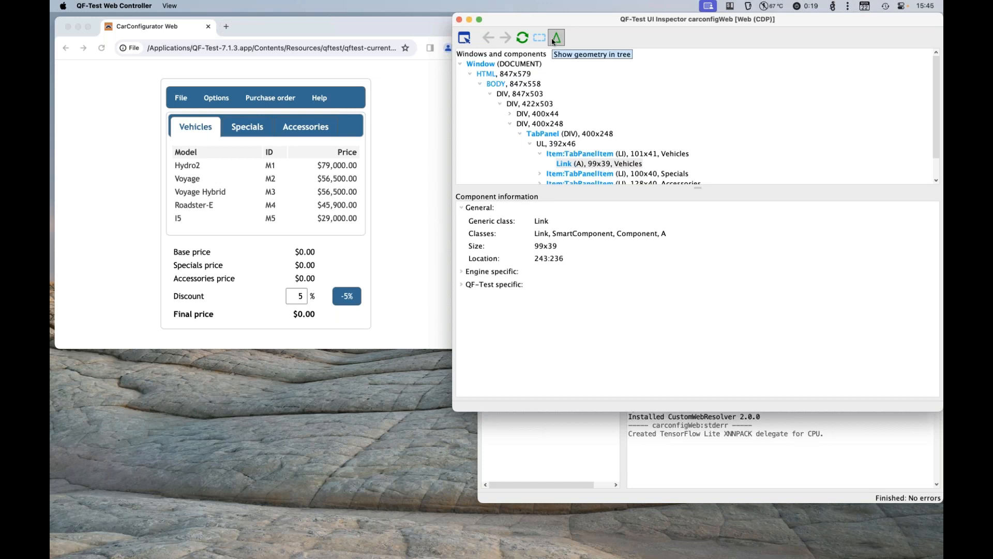
Step: Hide the geometry in the UI Inspector's component tree and show it again
click(172, 7)
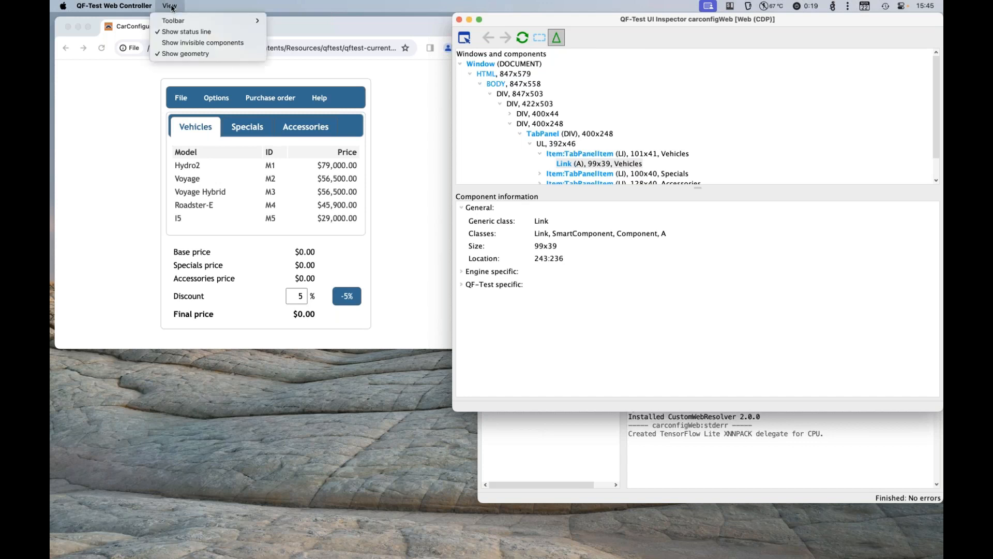
click(190, 52)
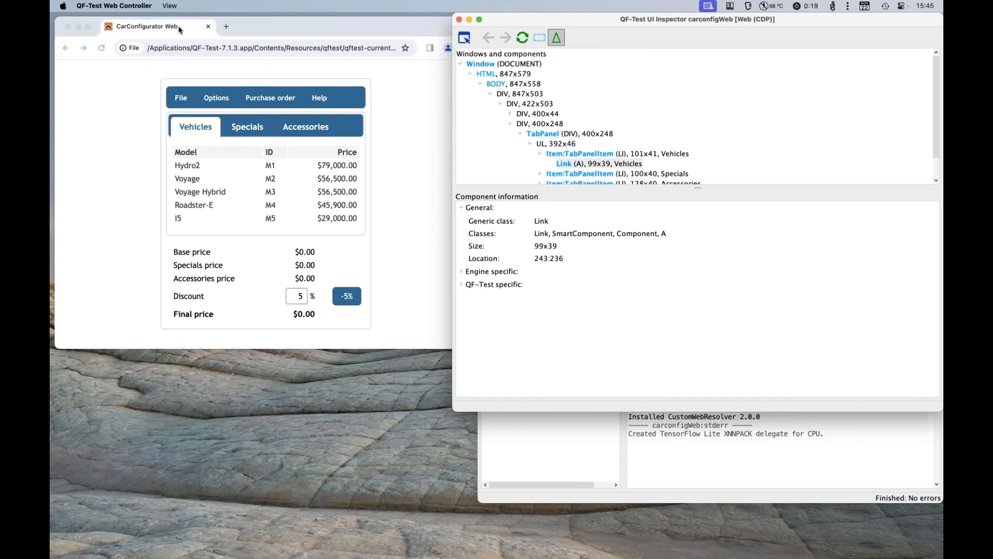
click(557, 37)
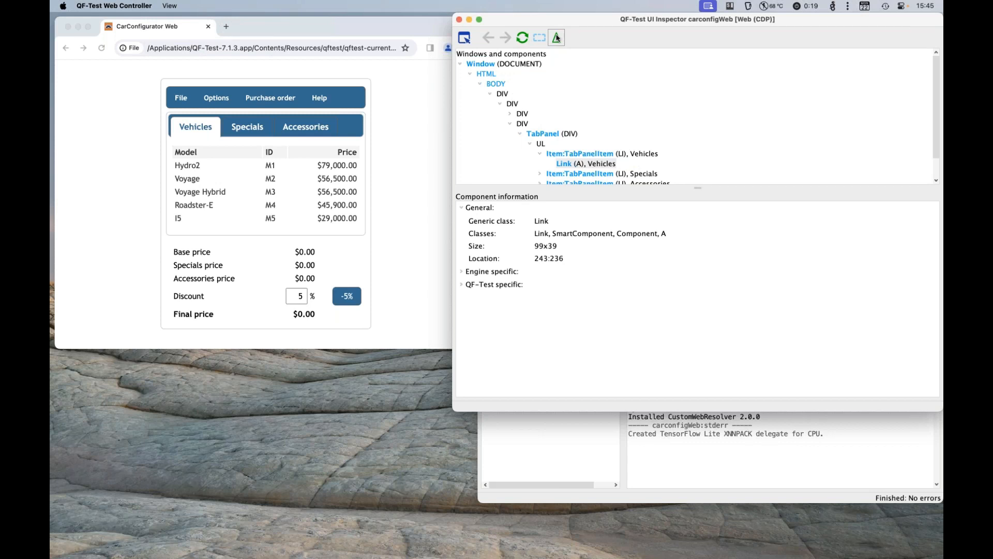
click(558, 37)
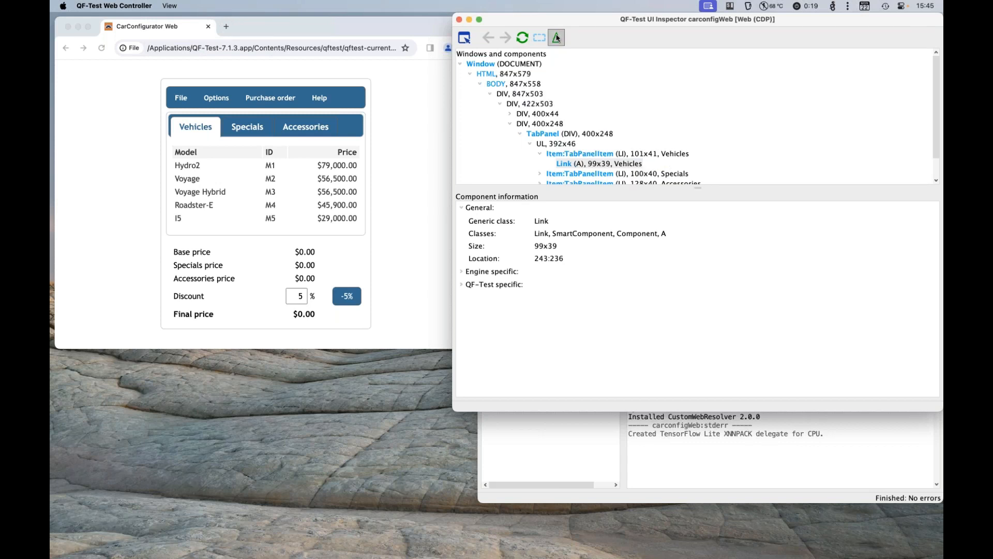
Step: Collapse the General section, expand QF-Test specific, and view the Vehicles link's extra features
click(462, 208)
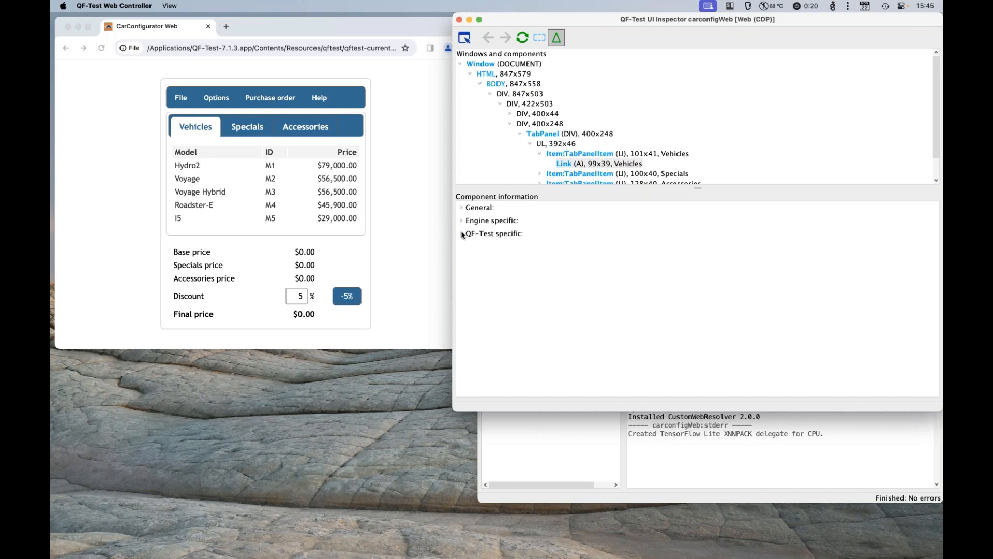
click(462, 234)
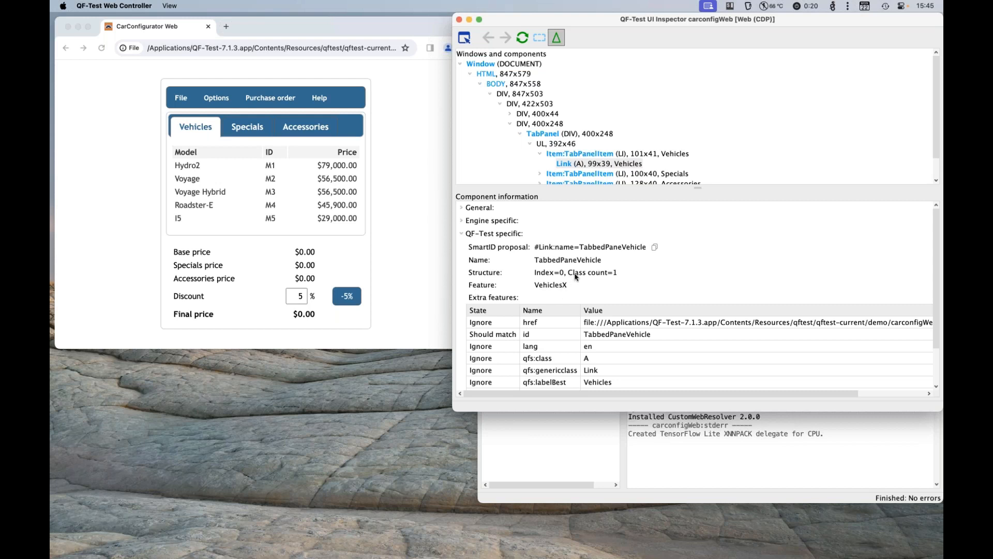
scroll(576, 277, down, 3)
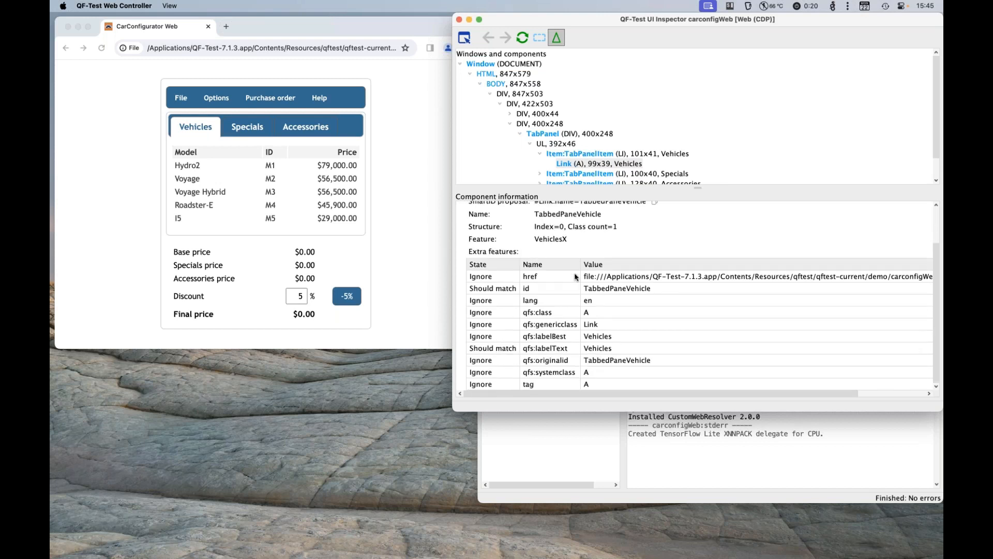
Step: View the VehicleTable2 component's details in the test suite and compare them with the Vehicles link's QF-Test specific information in the UI Inspector
click(566, 449)
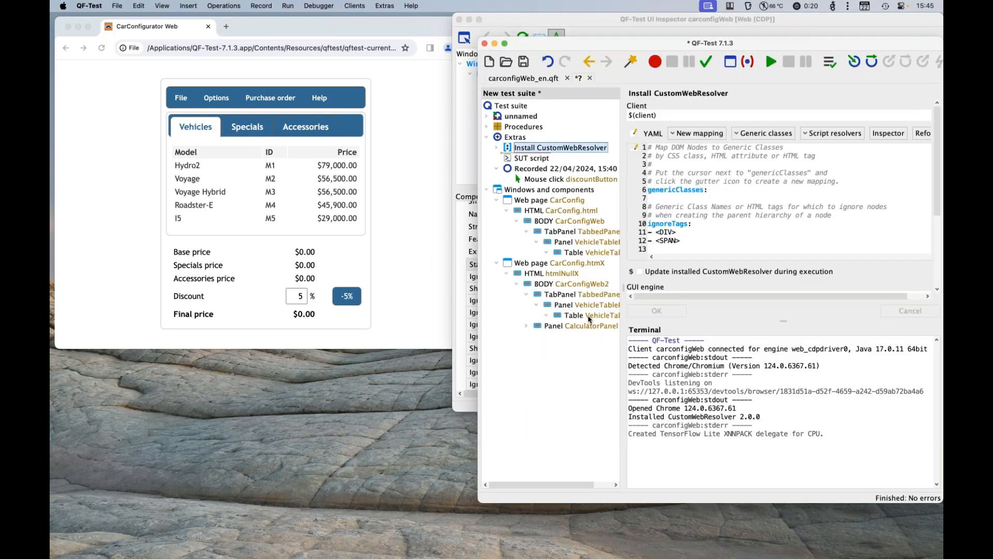
click(588, 317)
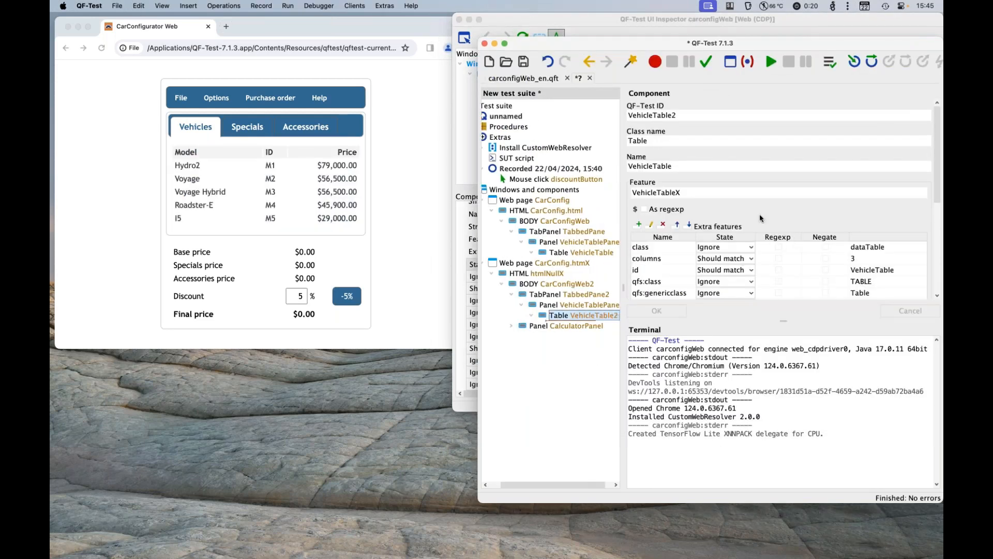
click(459, 294)
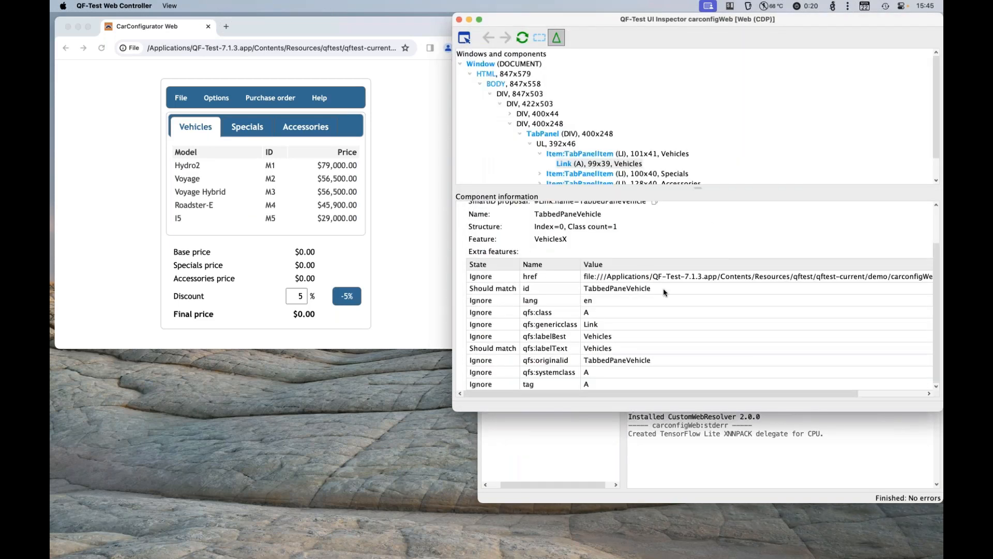
scroll(665, 292, up, 3)
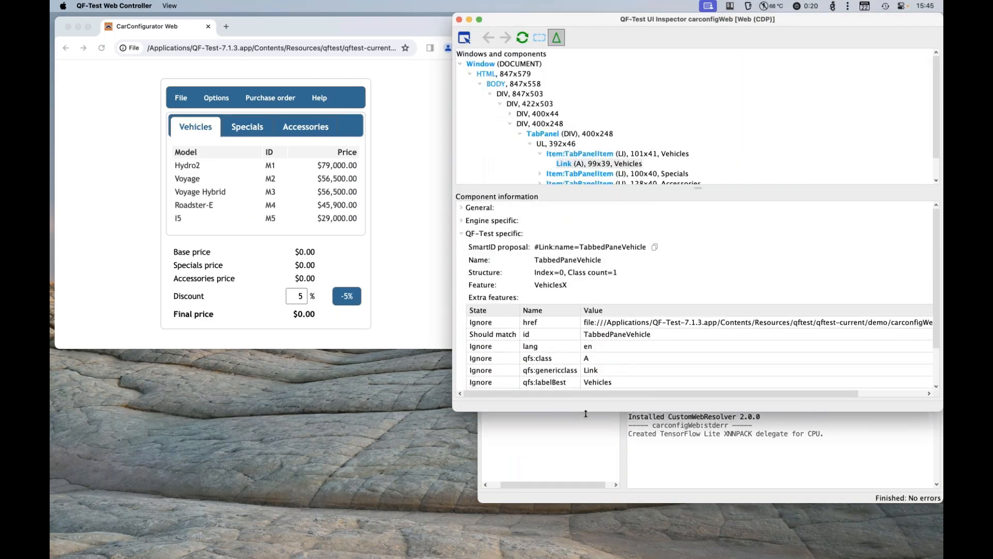
Step: Return to the test suite and paste a copy of the SUT script directly below the original under Extras
click(557, 444)
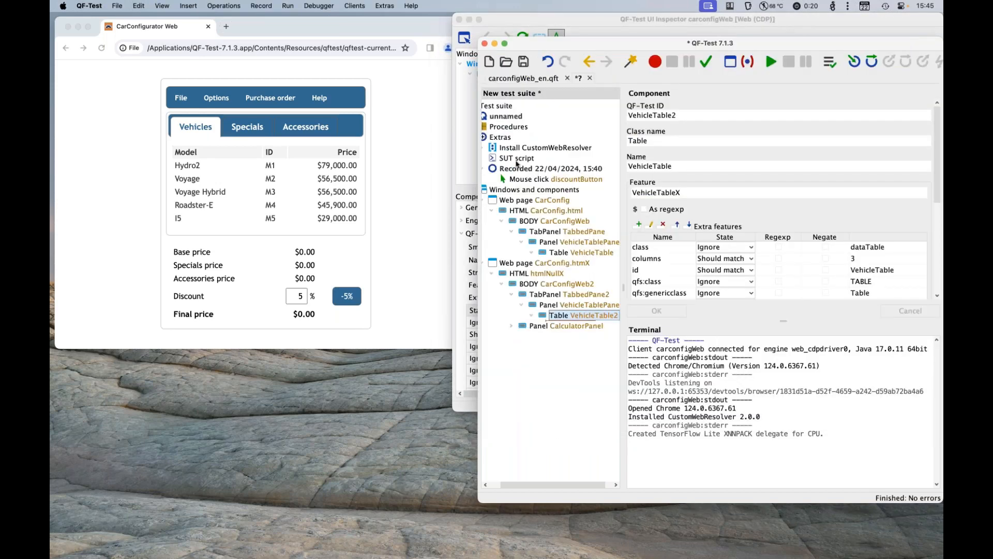
click(519, 160)
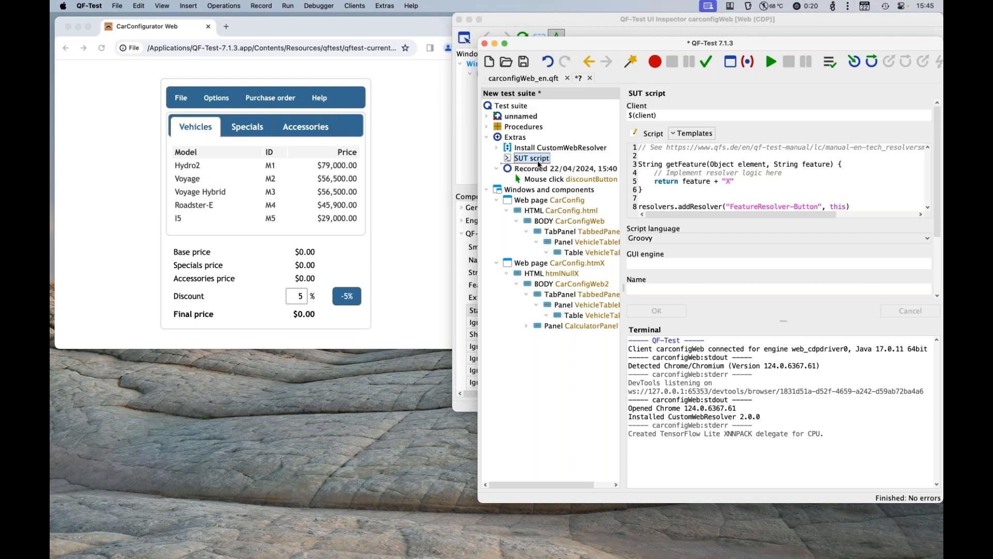
key(super+v)
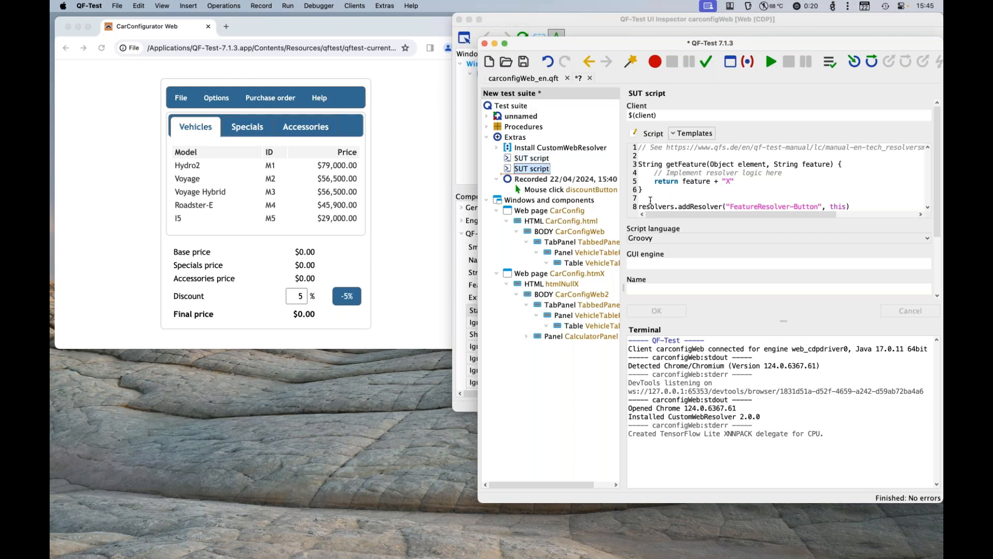
Step: Reduce the copied SUT script to the single line resolvers.removeResolver("FeatureResolver-Button"), without the this argument
drag(640, 203, 586, 84)
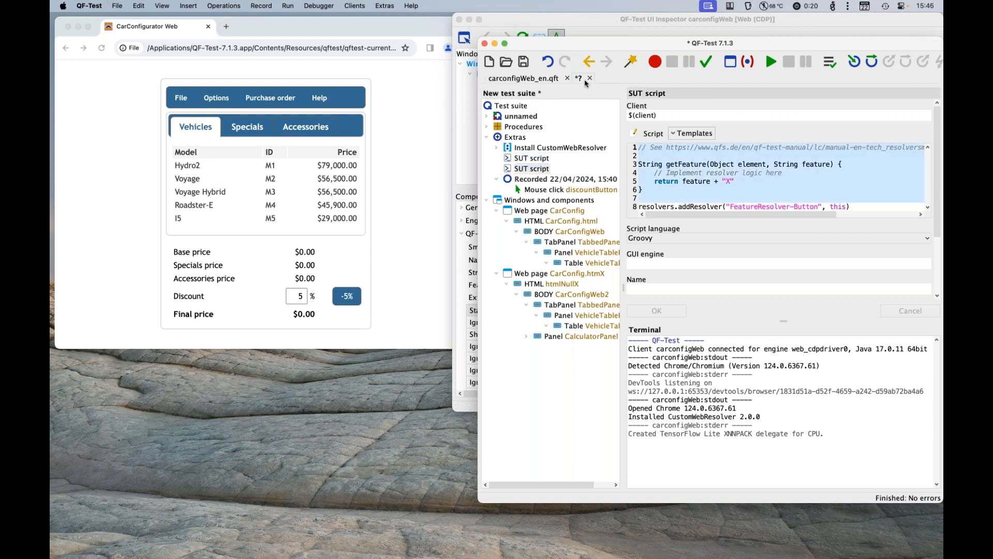
key(BackSpace)
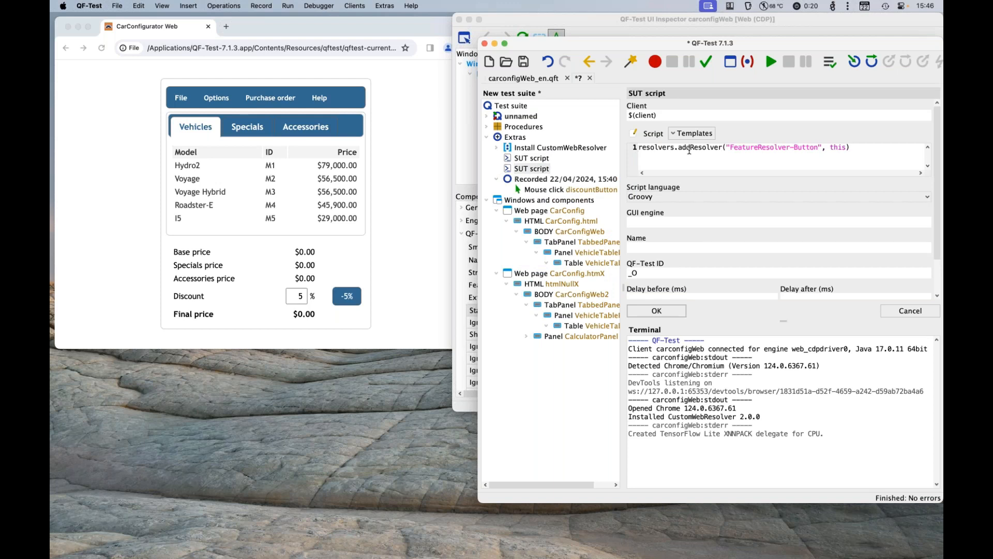
key(BackSpace)
key(BackSpace)
key(BackSpace)
text(rwm)
key(BackSpace)
text(em)
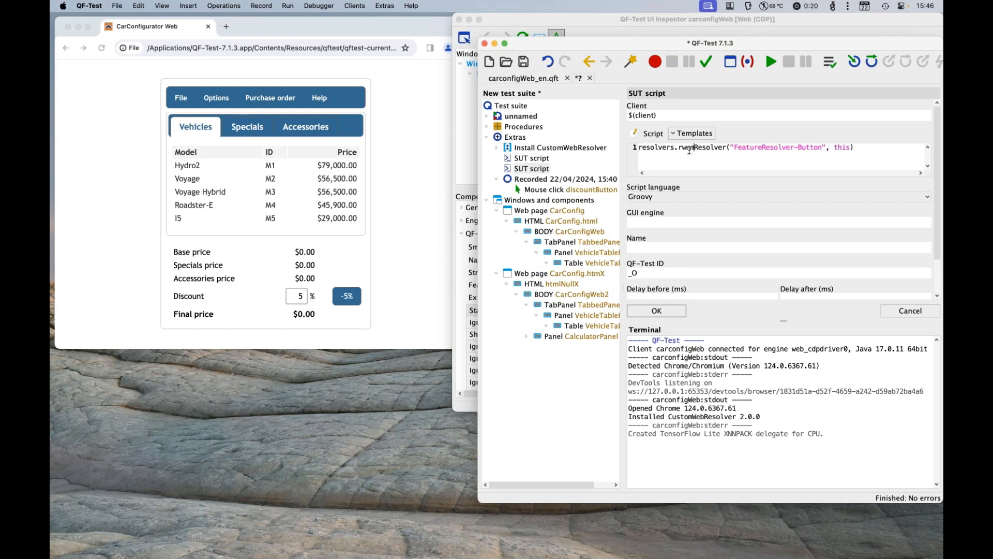
key(BackSpace)
key(BackSpace)
key(BackSpace)
text(emove)
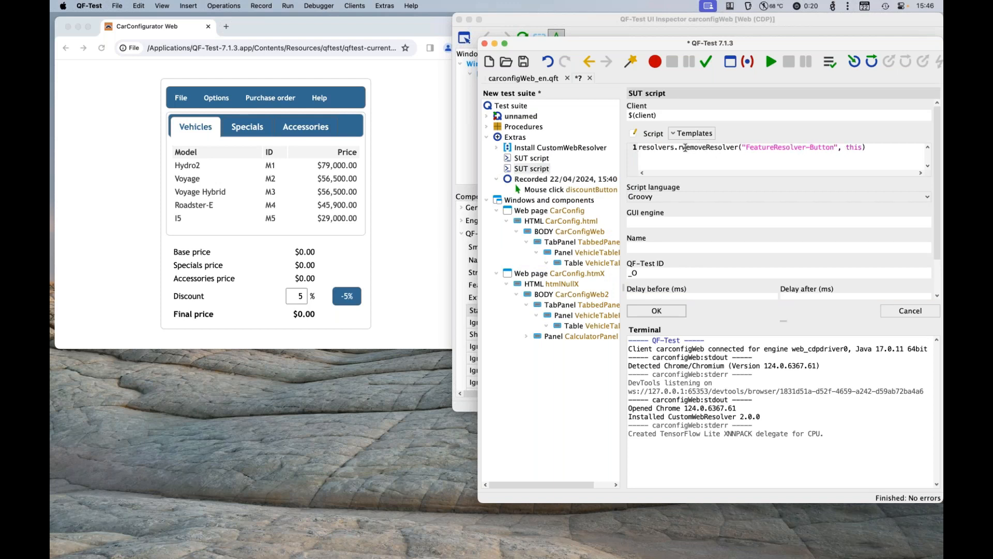
double_click(854, 147)
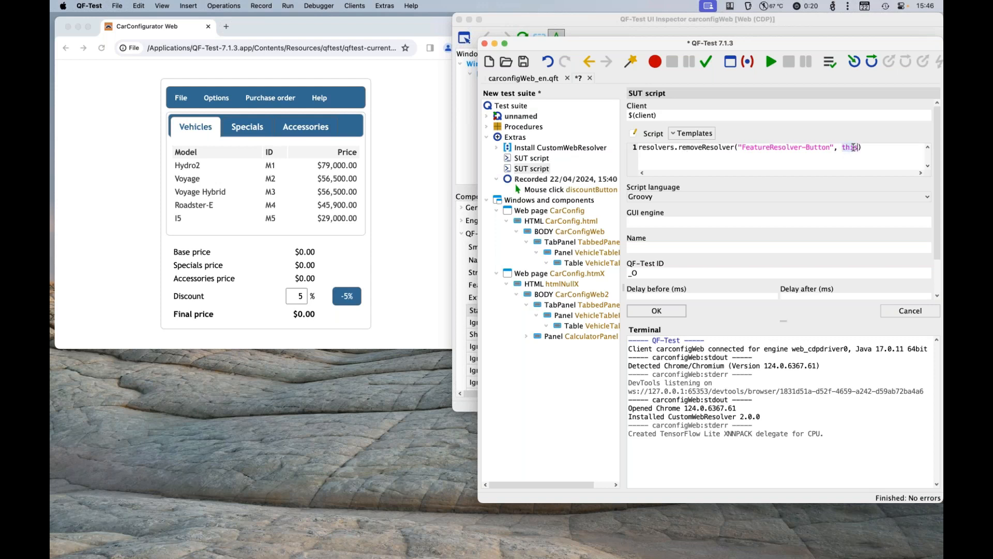
key(BackSpace)
key(BackSpace)
key(BackSpace)
Step: Run the resolver removal script and refresh the component information in the UI Inspector
click(774, 63)
click(454, 123)
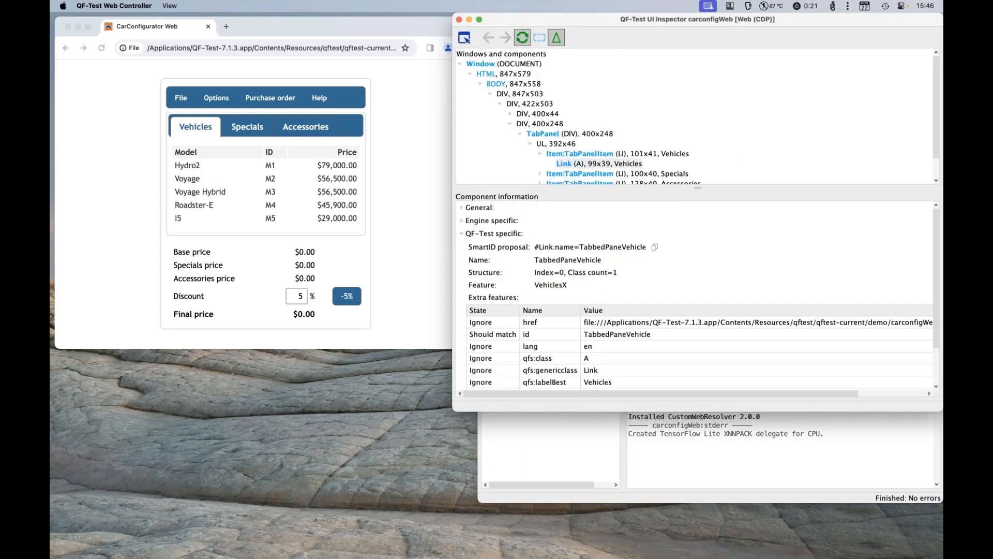
click(522, 37)
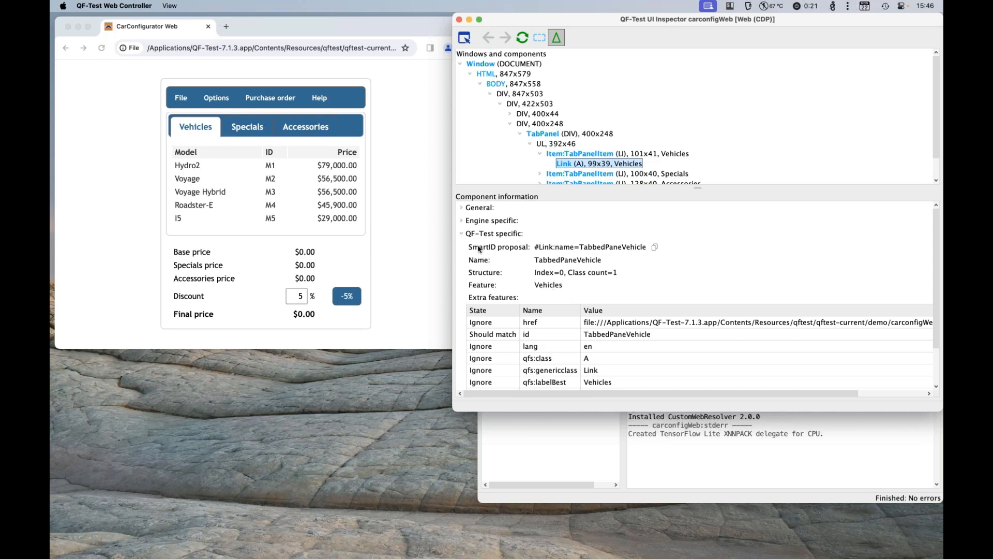
Step: Collapse QF-Test specific, expand Engine specific, and compare the mapping of the Vehicles link with that of its parent TabPanelItem
click(461, 234)
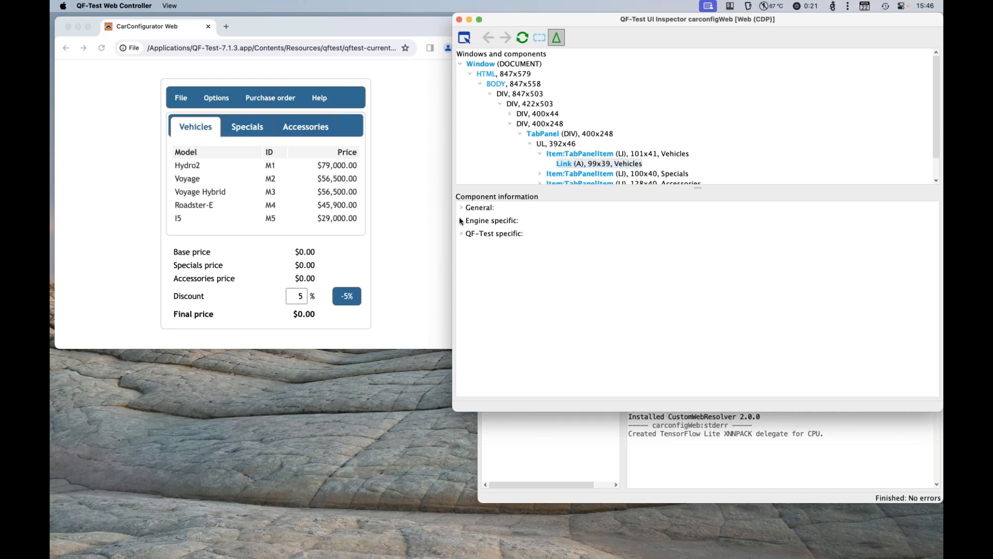
click(462, 220)
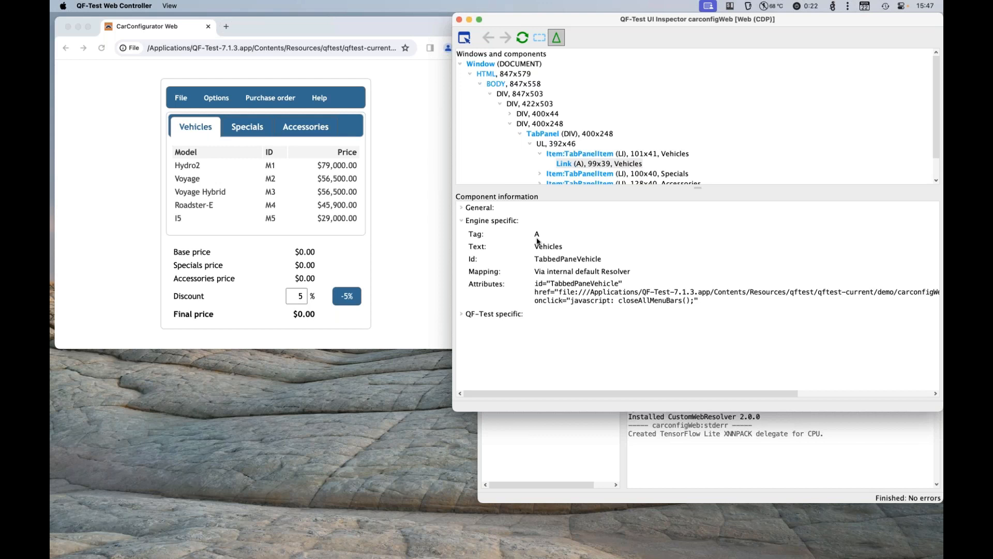
click(607, 155)
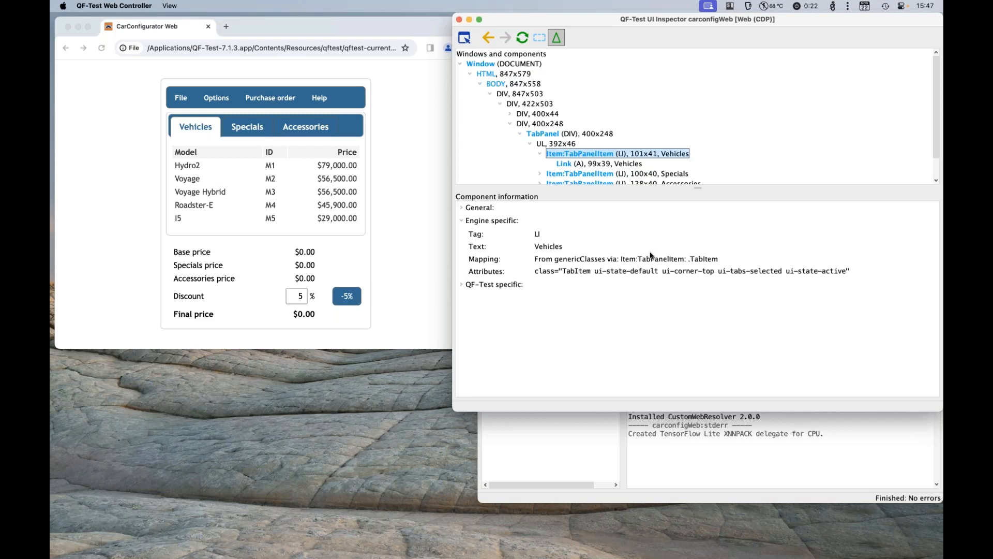
Step: In carconfigWeb_en.qft, locate the sutStartedAndReset dependency and open the Install CustomWebResolver node in the startStop start procedure
click(548, 435)
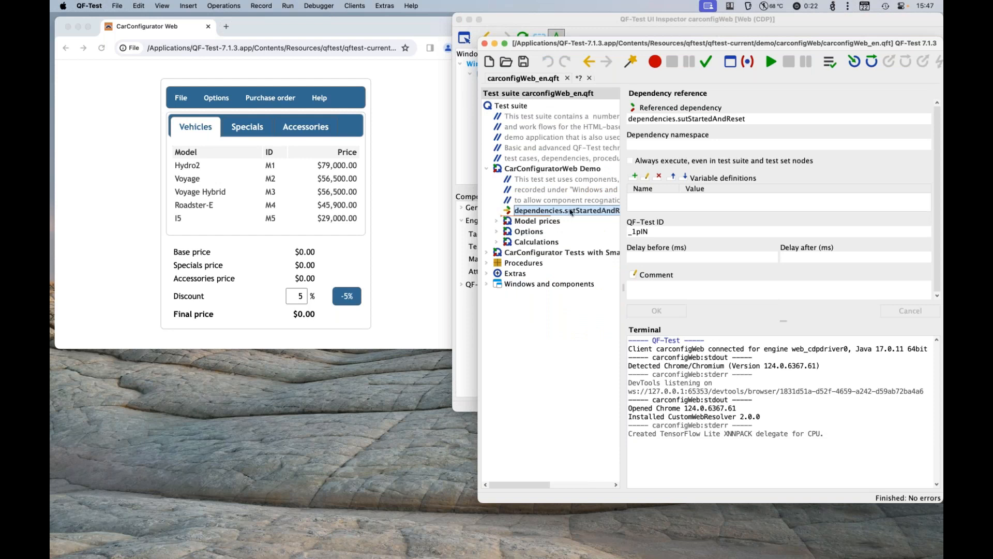
key(ctrl+p)
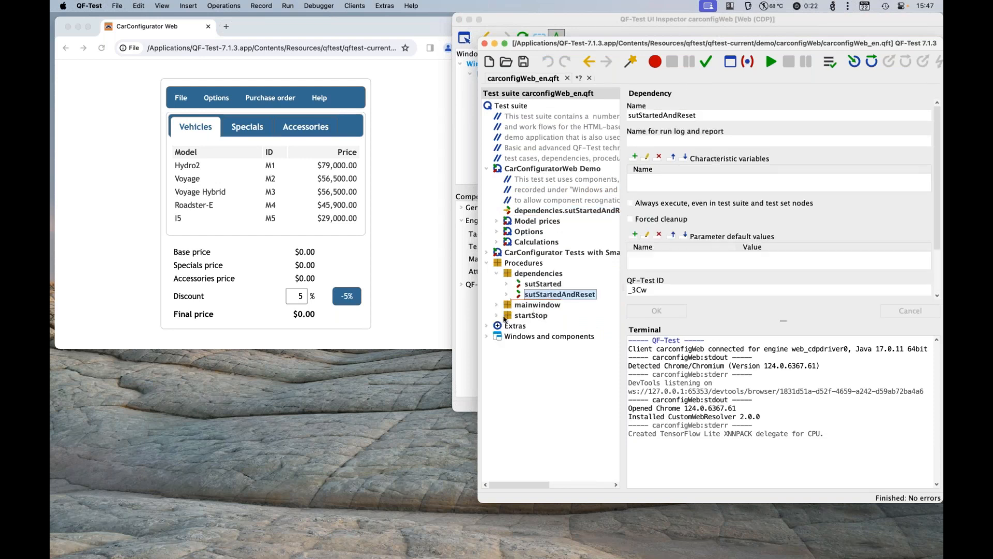
click(497, 315)
click(506, 325)
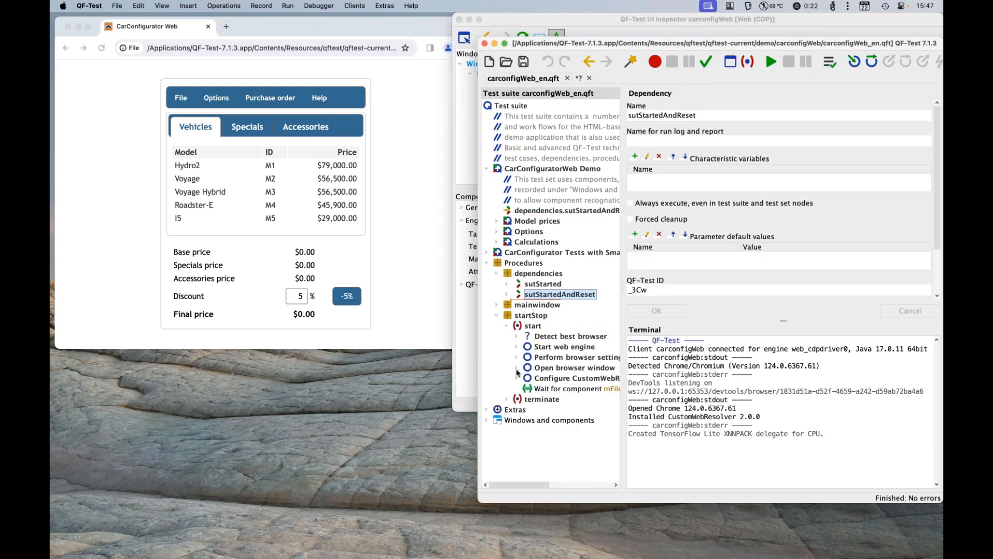
click(517, 378)
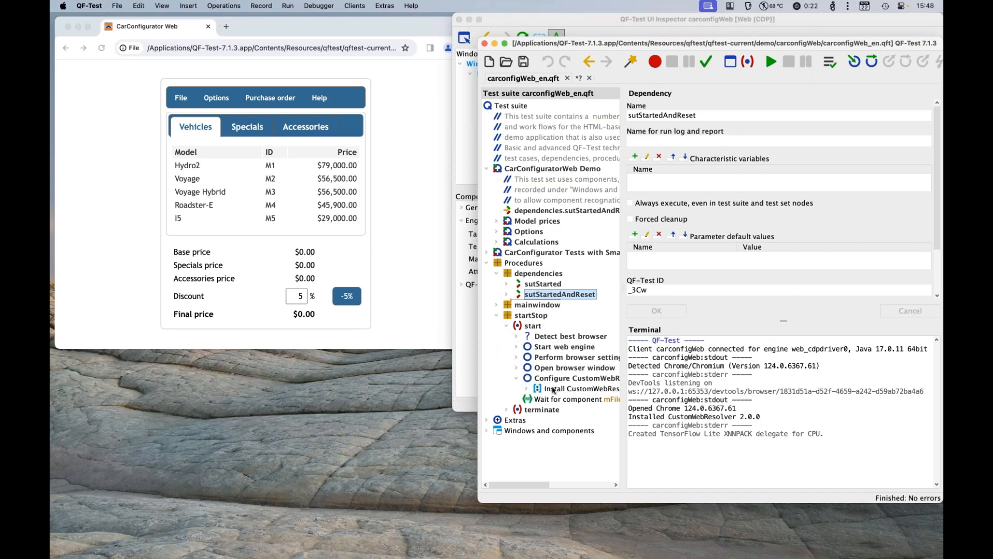
click(554, 389)
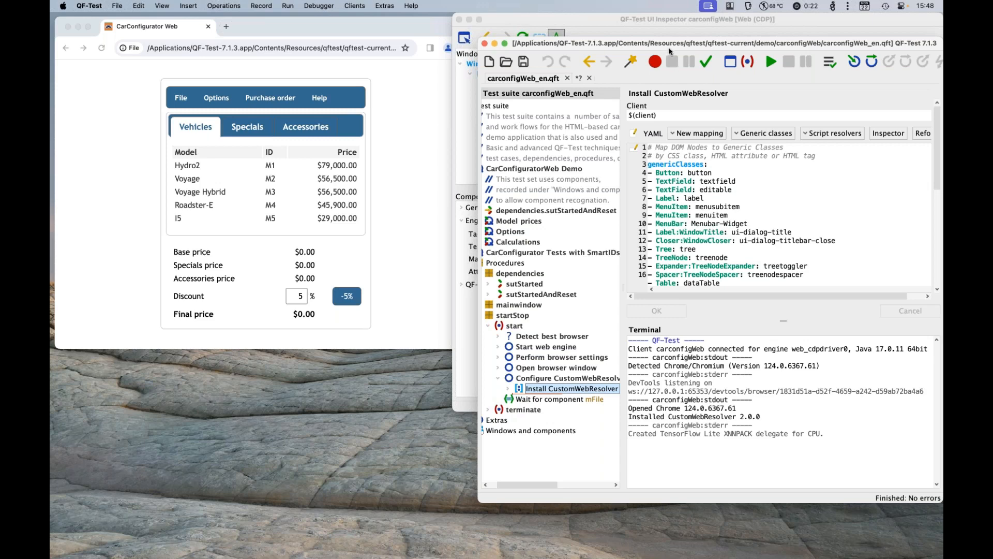
Step: Compare the inspector's TabPanelItem mapping with the resolver's genericClasses and highlight the line Item:TabPanelItem: TabItem
click(671, 25)
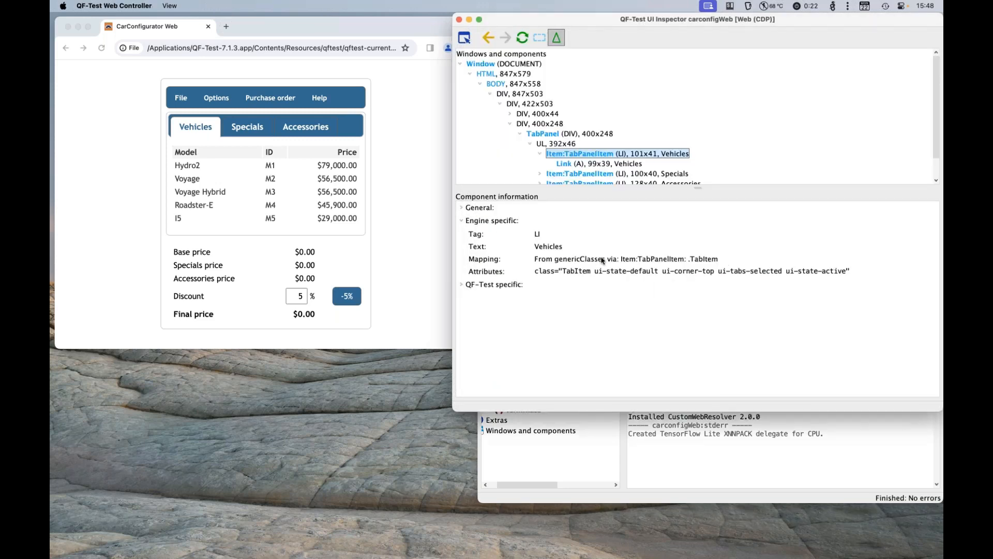
click(681, 480)
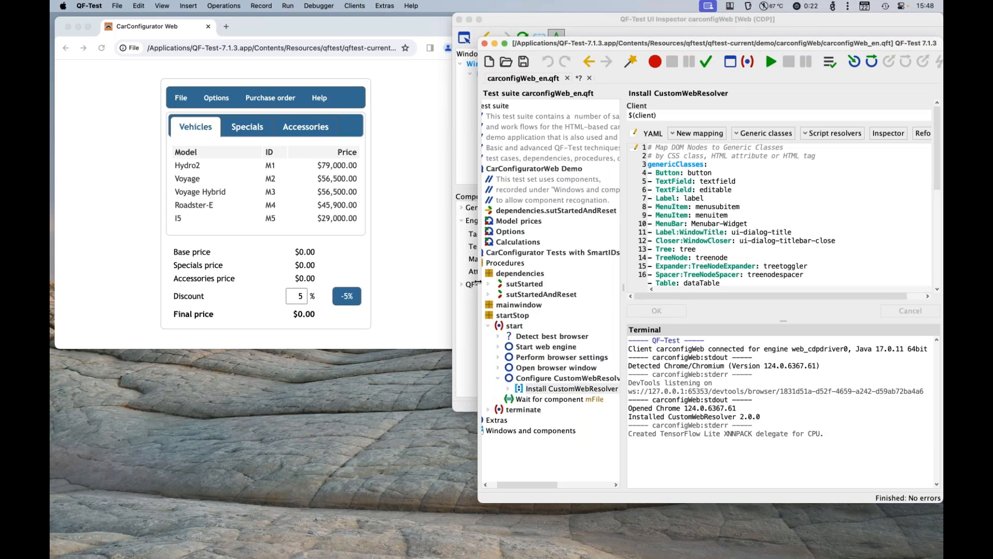
drag(478, 282, 284, 282)
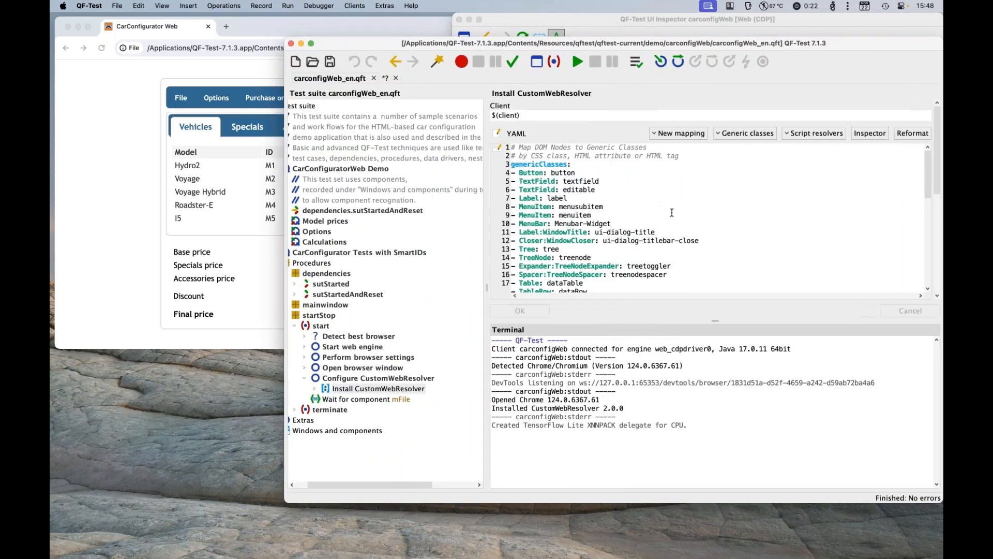
scroll(671, 212, down, 4)
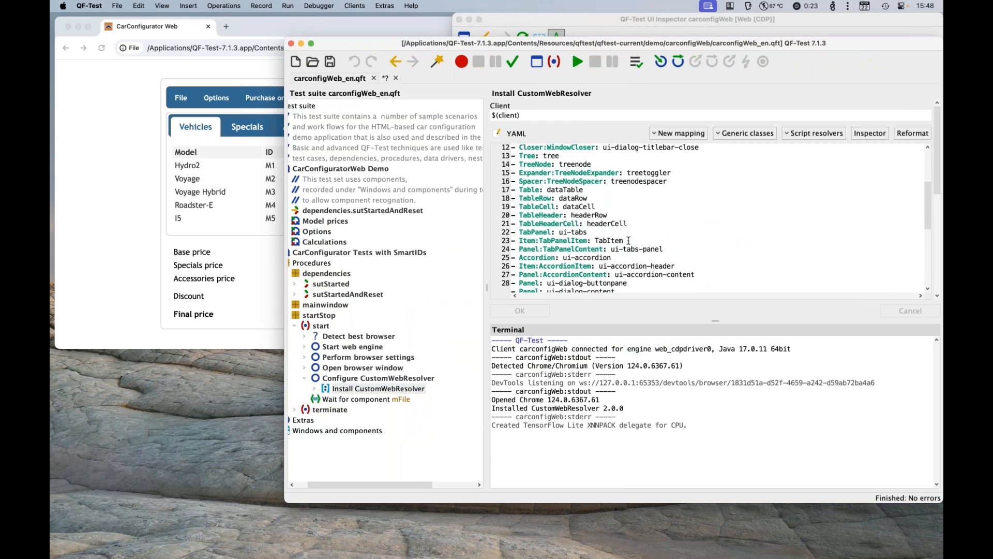
key(super+Tab)
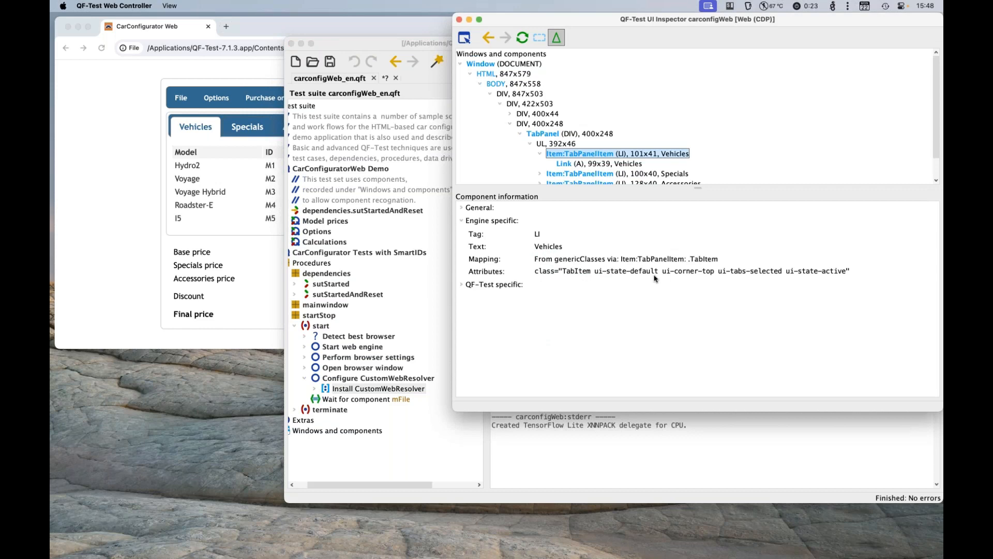
key(super+Tab)
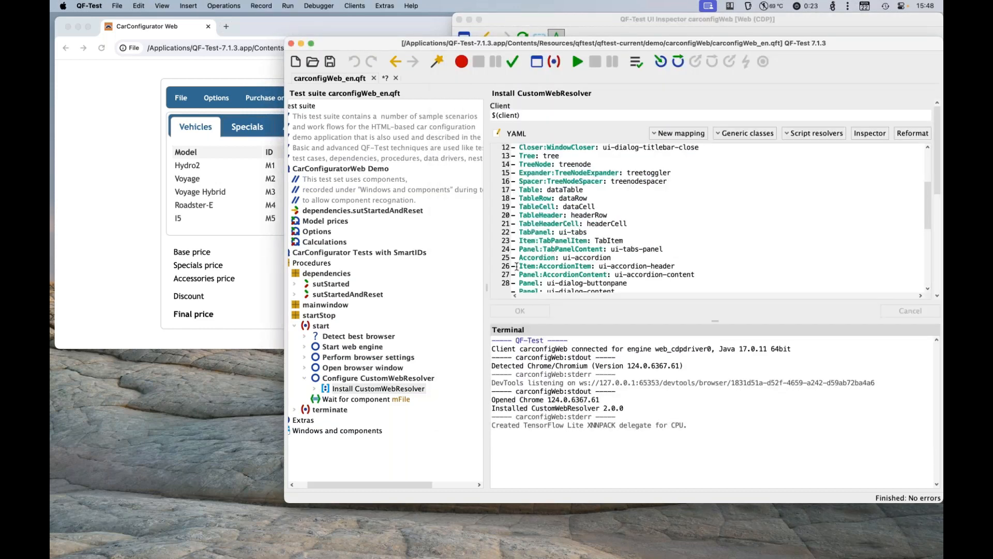
drag(631, 237, 513, 239)
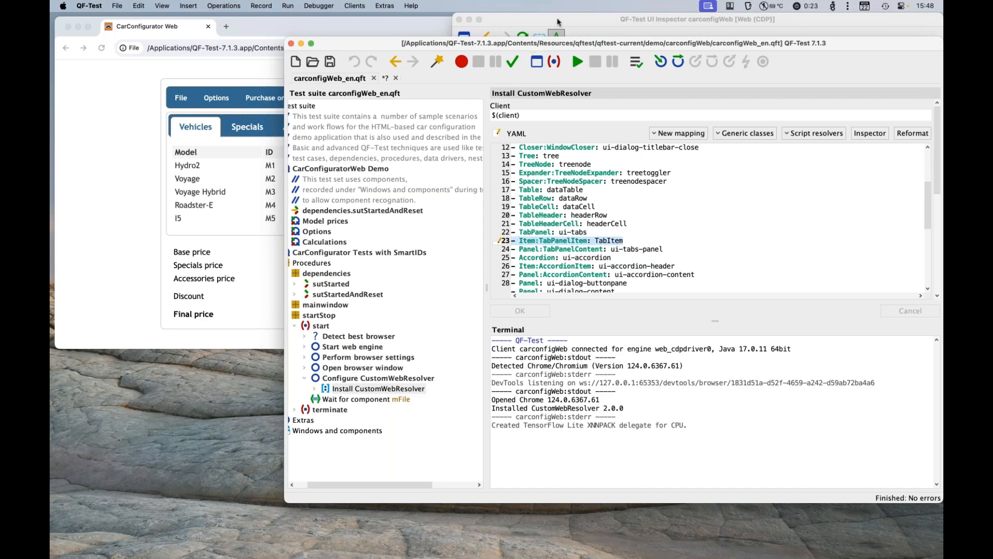
Step: Lower the test suite window, return to the new test suite, and run its Install CustomWebResolver node with empty genericClasses
drag(507, 45, 498, 100)
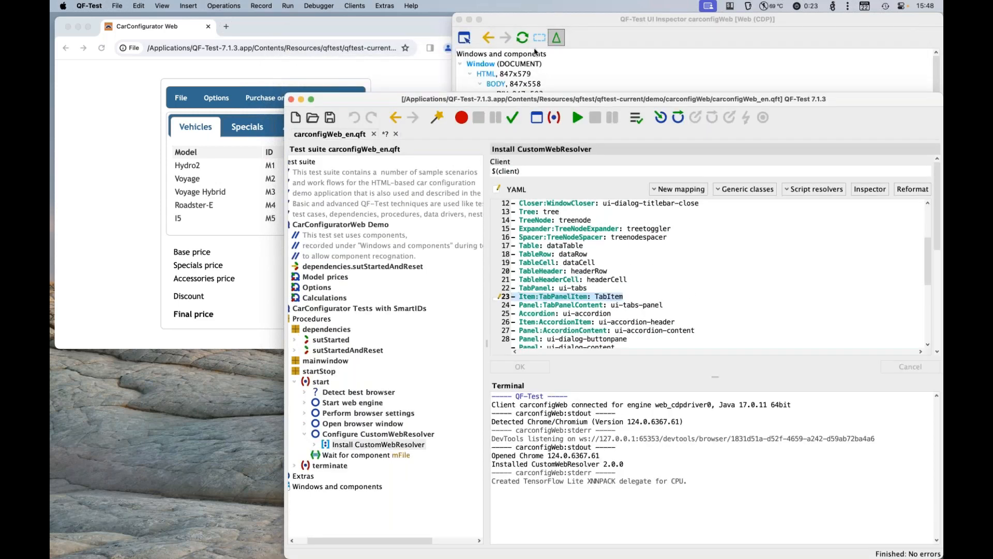
click(389, 137)
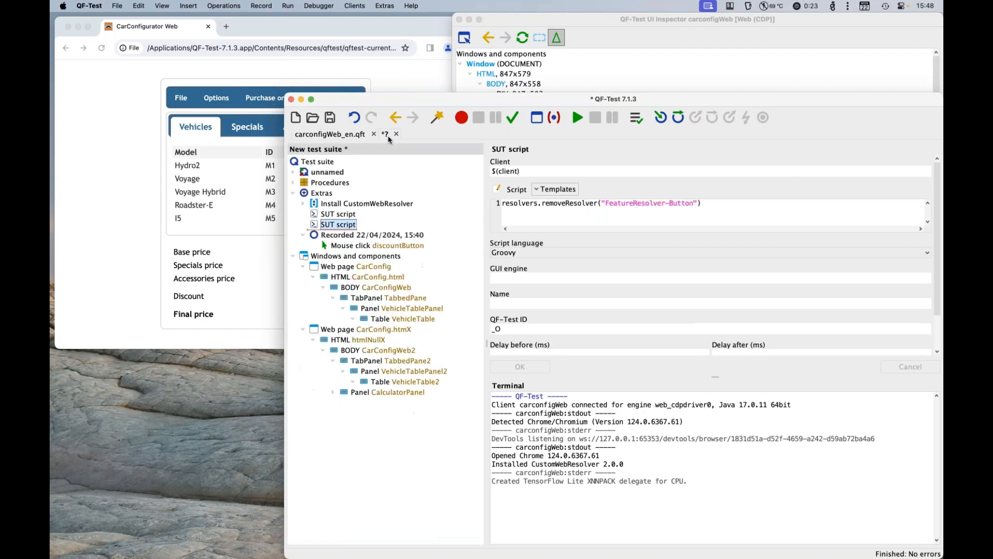
click(378, 204)
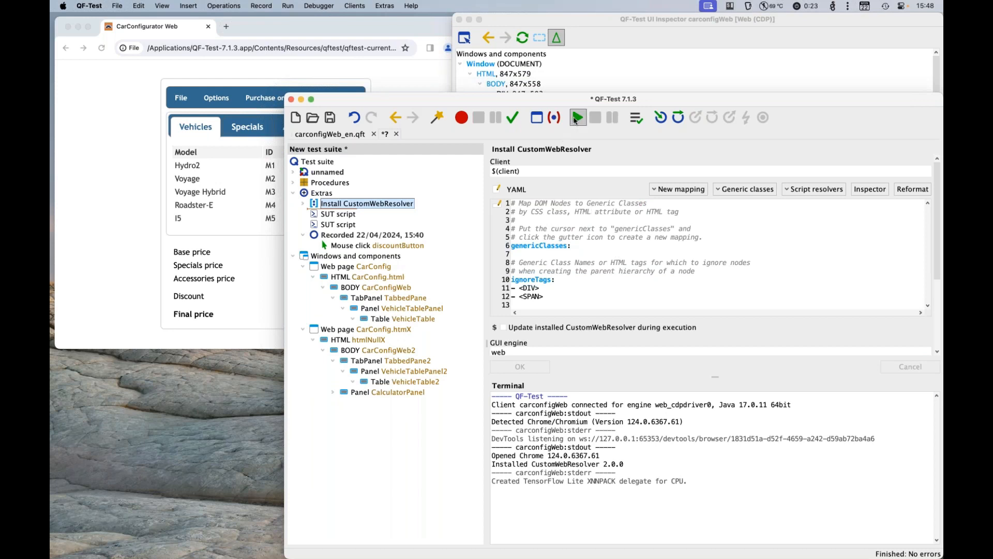
click(576, 119)
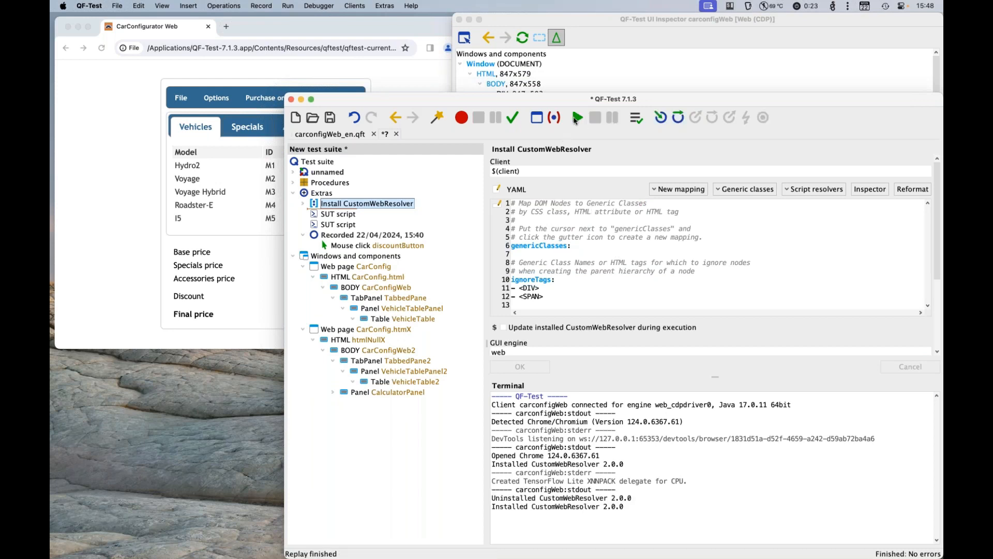
Step: Refresh the UI Inspector, enlarge its component tree, and examine the Vehicles link and its parent LI node
click(607, 46)
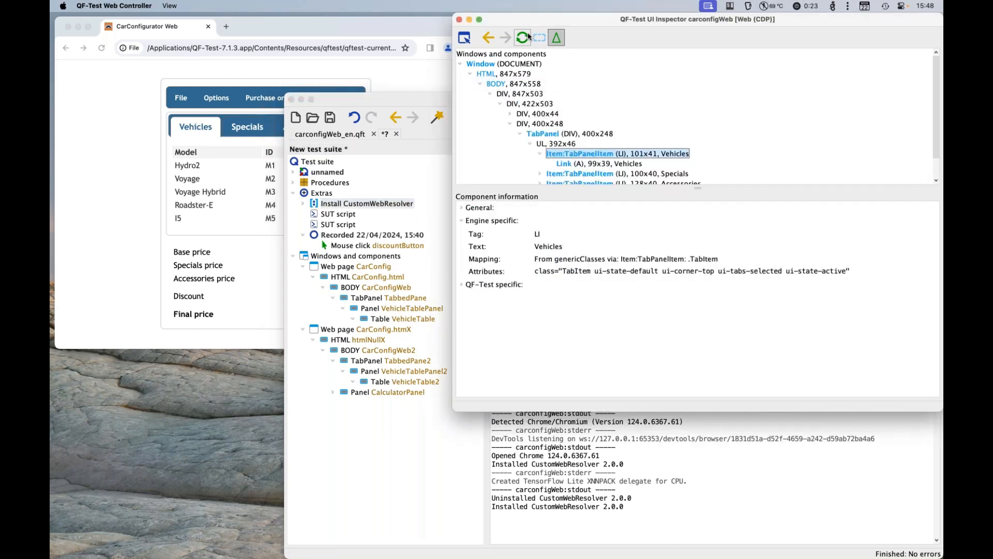
click(523, 38)
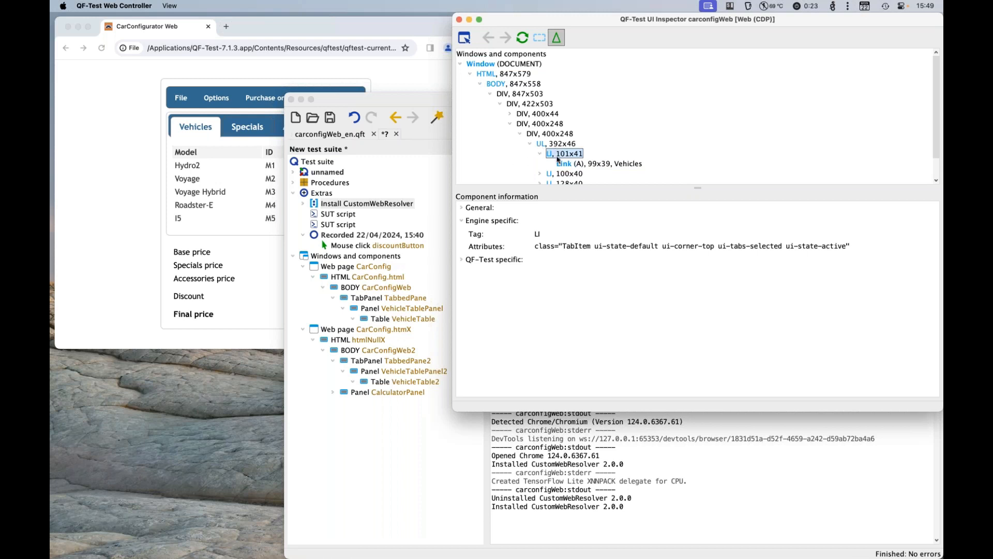
scroll(558, 160, down, 2)
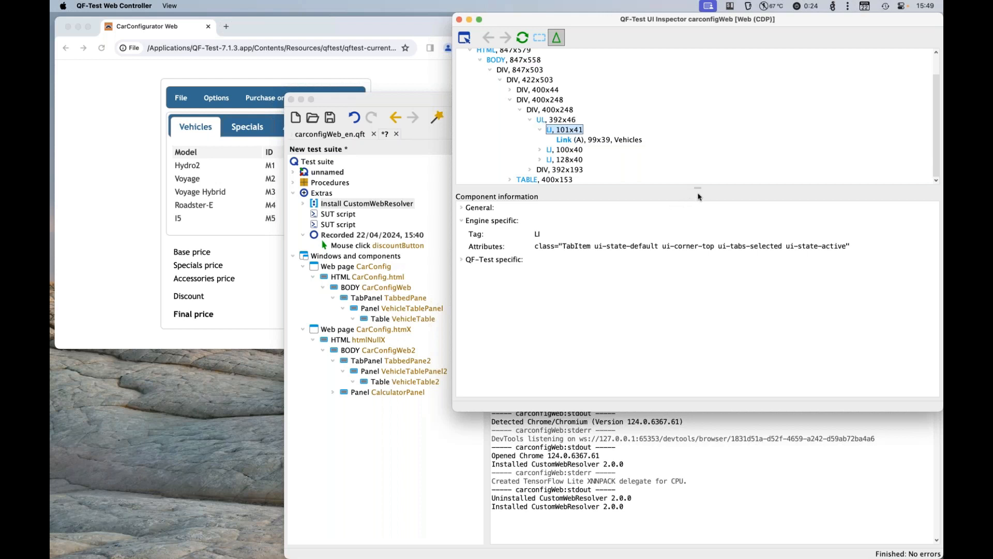
drag(697, 186, 696, 258)
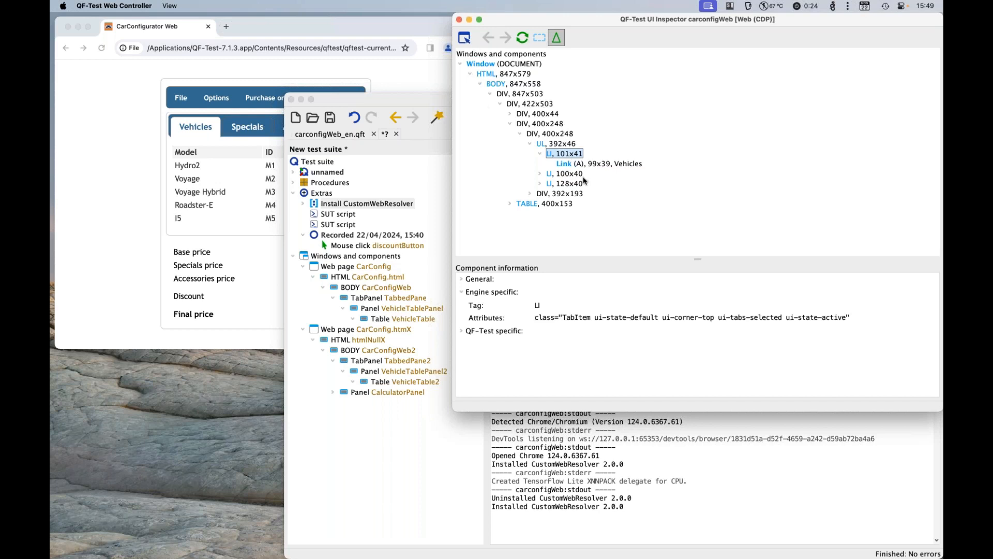
click(575, 164)
click(570, 155)
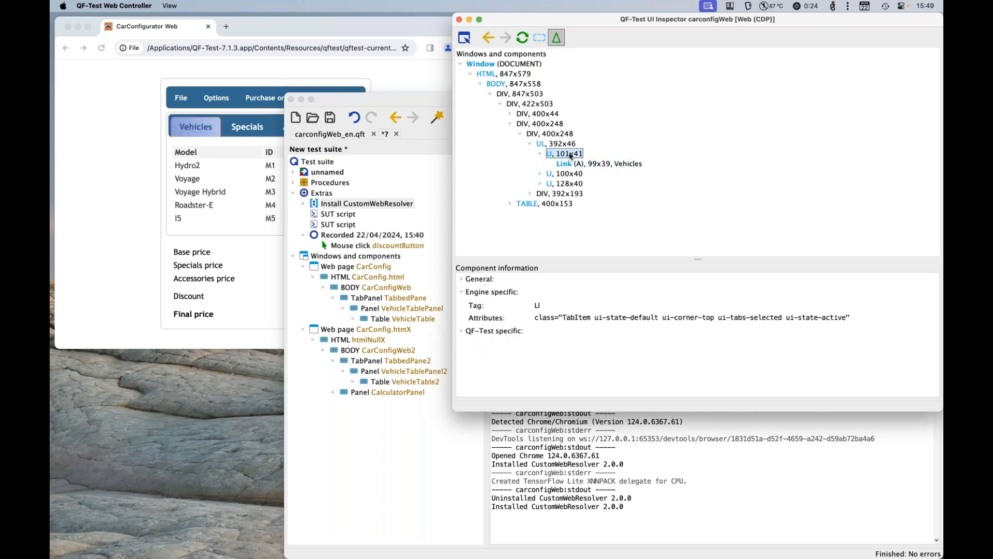
Step: Record the component of the CarConfigurator's Vehicles tab and expand the new UL Tabs node in the test suite
click(429, 99)
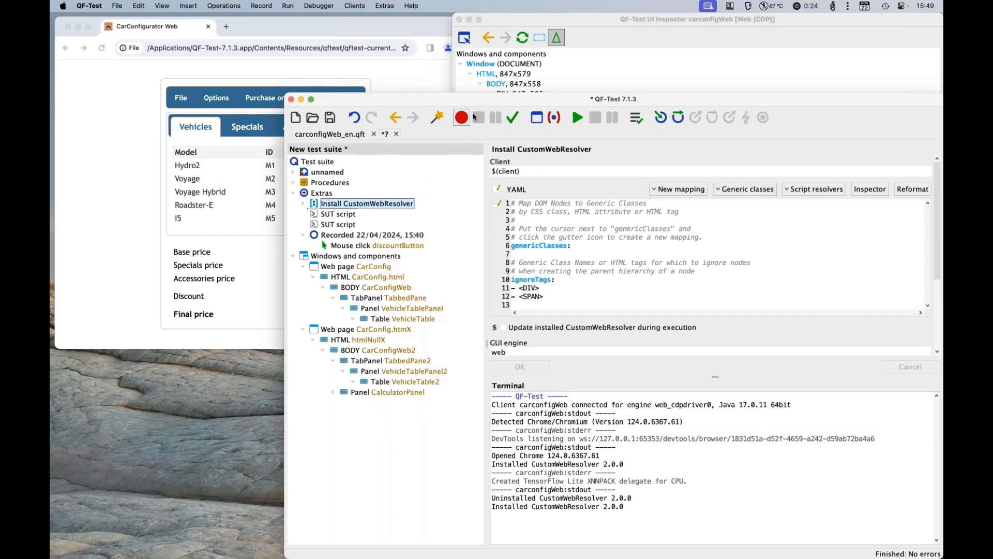
click(537, 118)
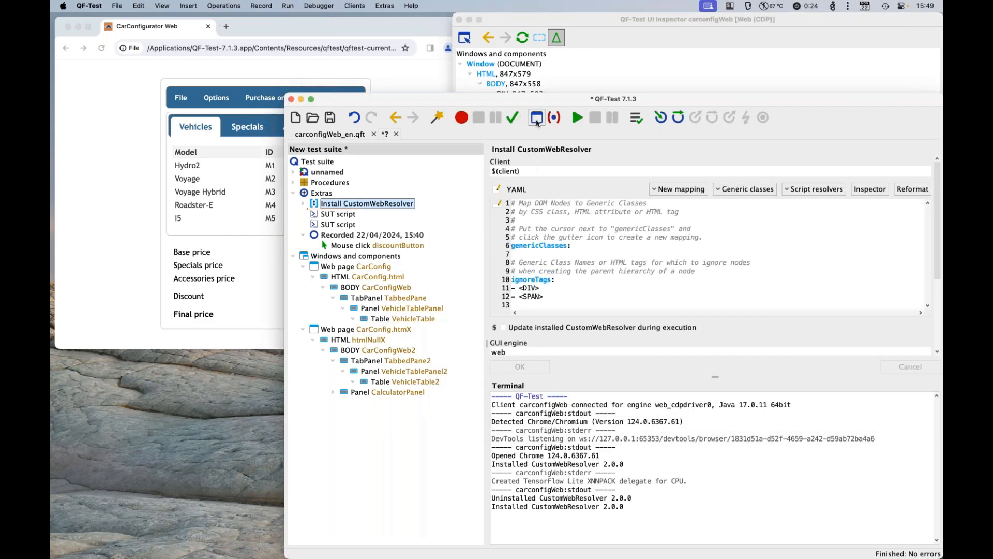
click(419, 35)
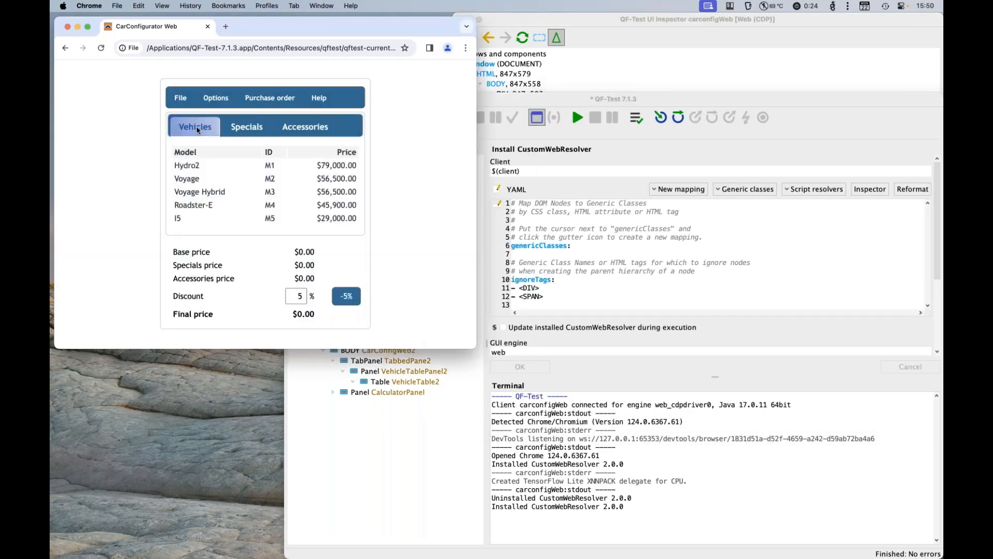
click(537, 124)
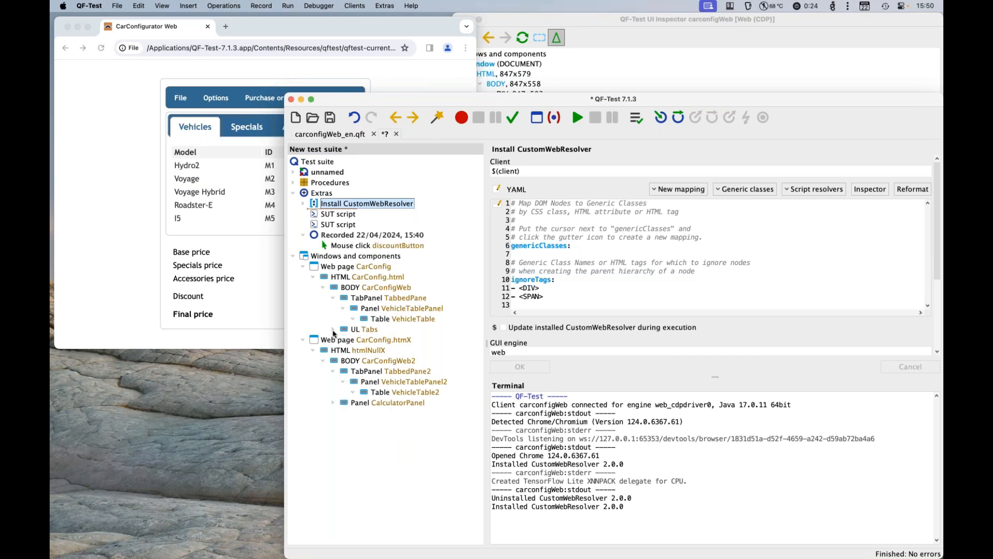
click(333, 329)
click(343, 340)
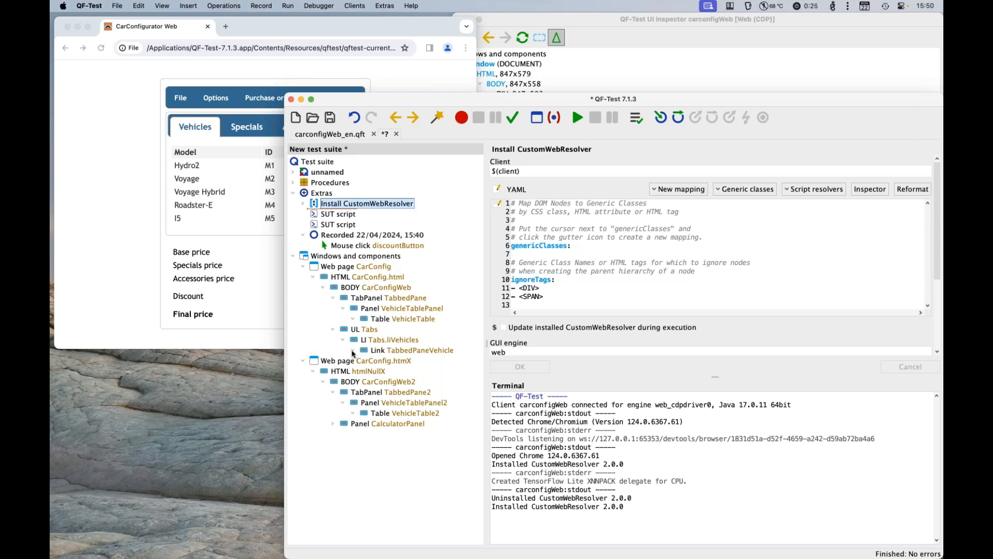
Step: Delete the recorded CarConfig web page from Windows and components and record the Vehicles tab component anew
click(341, 268)
key(Delete)
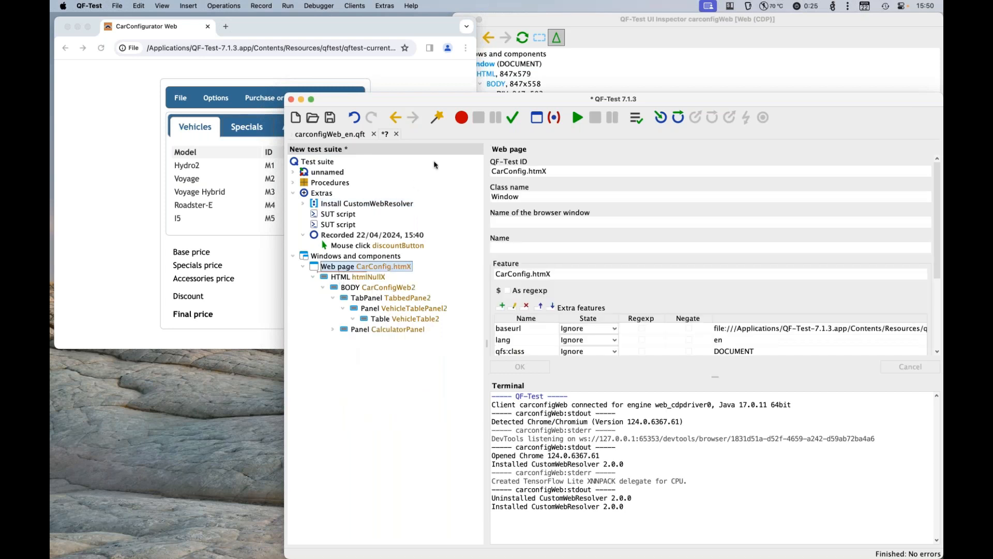
click(535, 118)
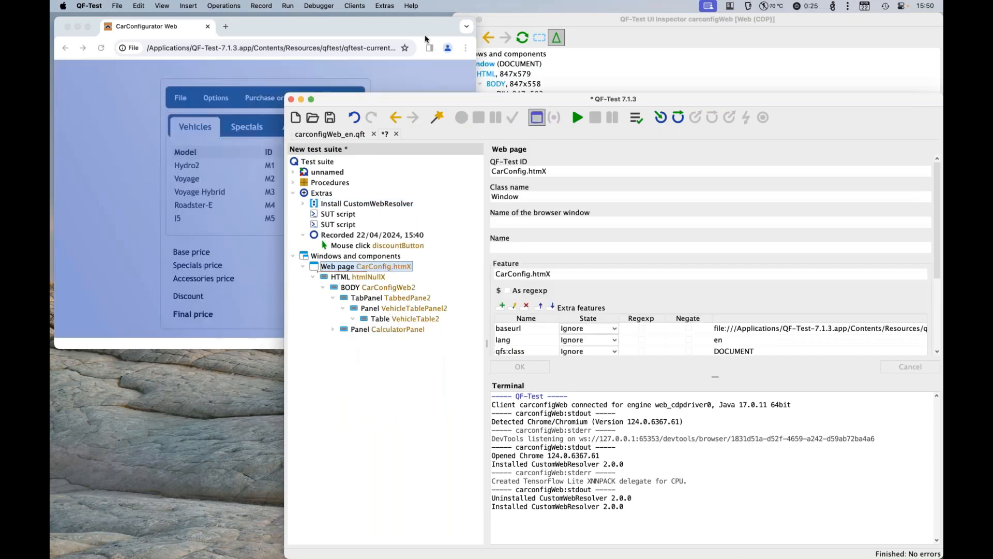
click(423, 32)
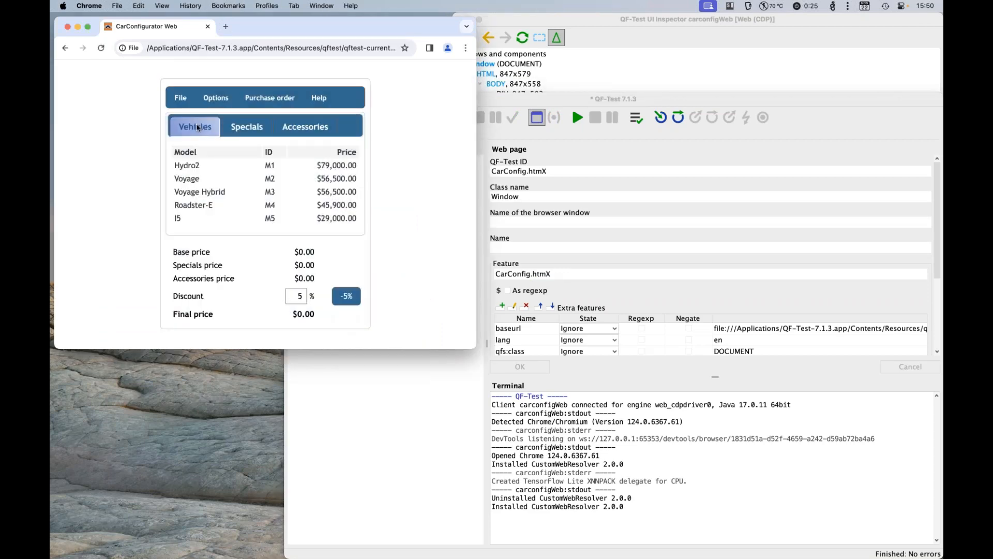
click(197, 128)
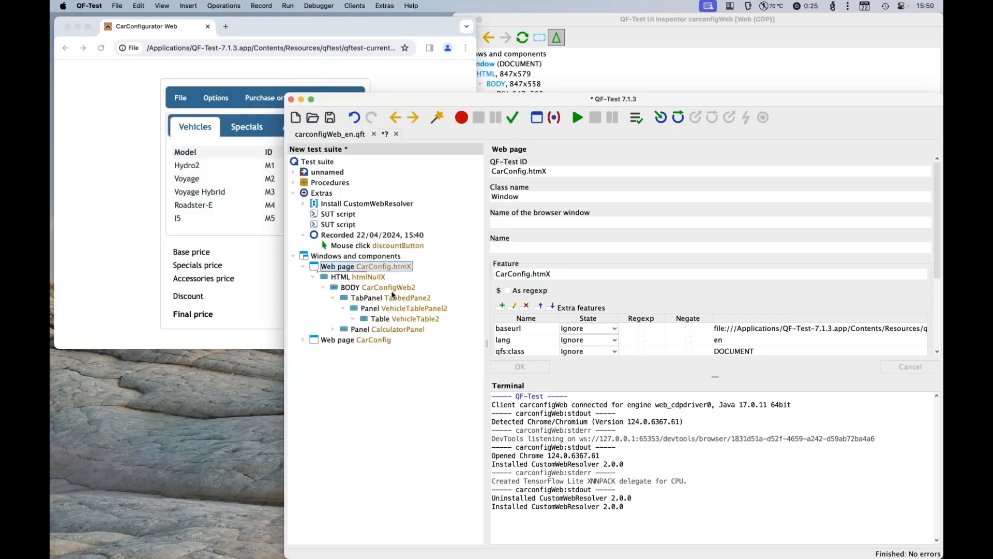
Step: Expand the new CarConfig web page and compare its recorded hierarchy with the component tree in the UI Inspector
double_click(369, 340)
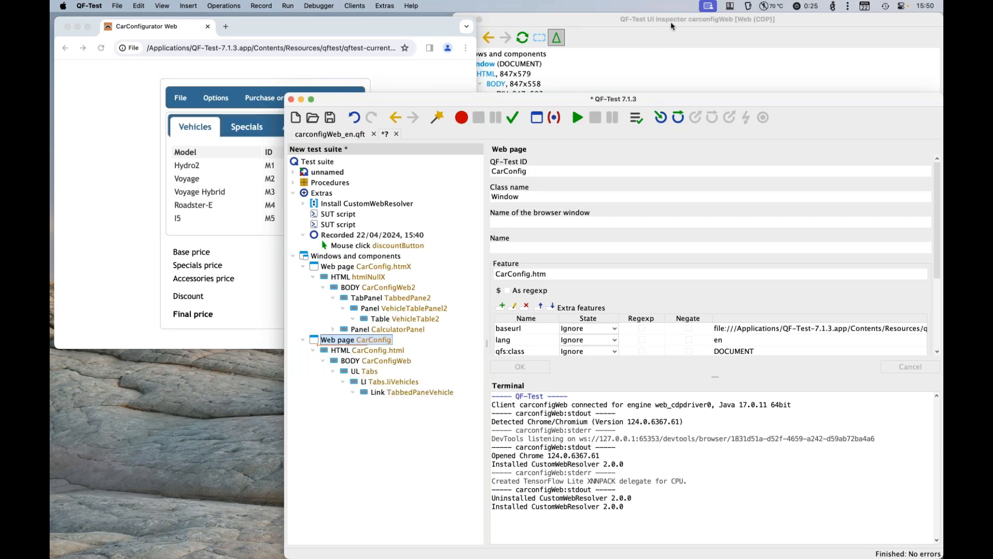
click(646, 54)
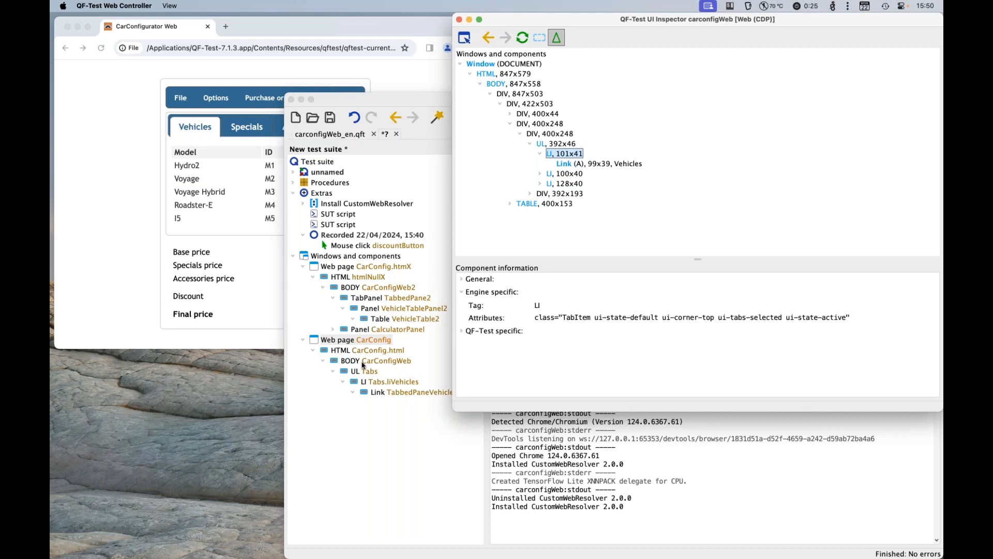
click(511, 483)
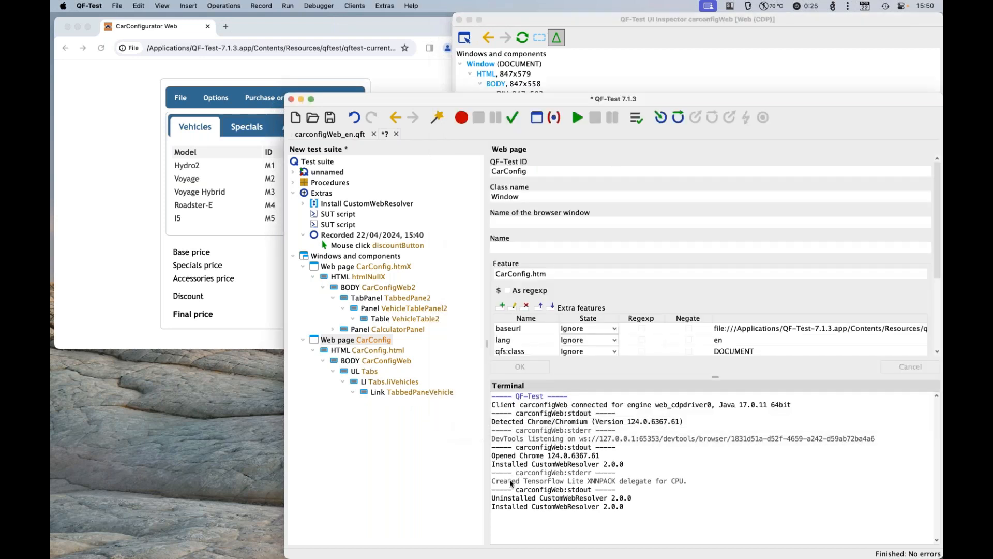
Step: Remove the ignoreTags section with DIV and SPAN from Install CustomWebResolver, run the node, and refresh the UI Inspector
click(397, 205)
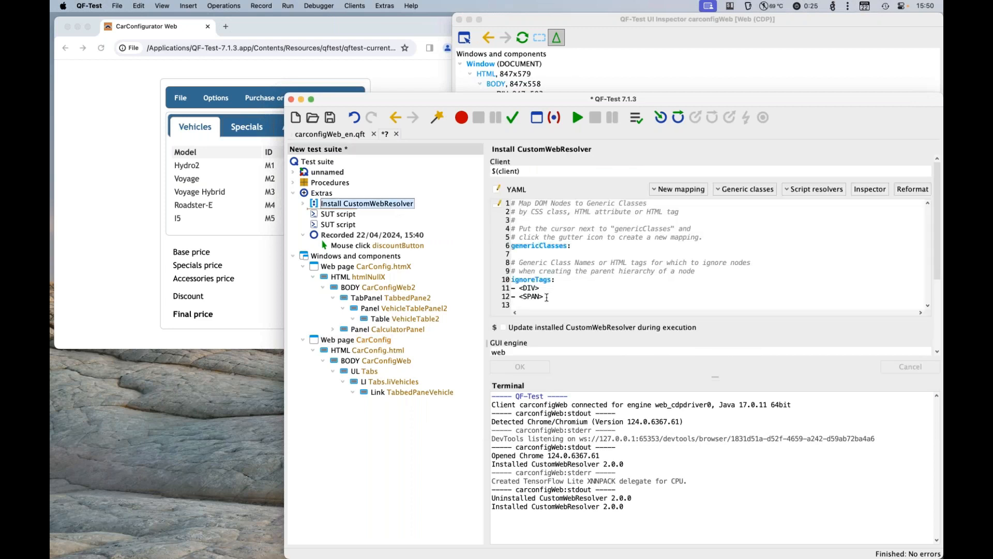
drag(547, 297, 505, 287)
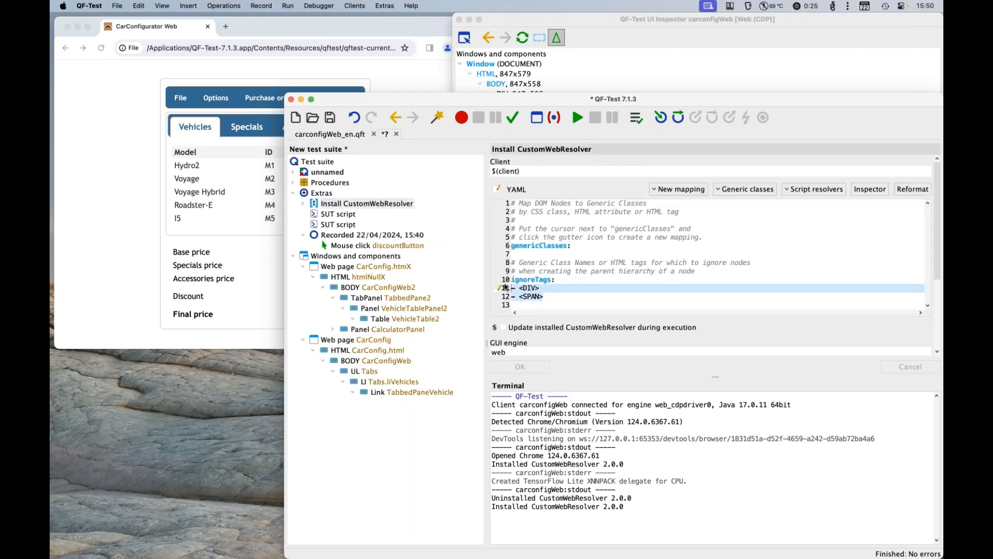
drag(574, 297, 552, 253)
key(BackSpace)
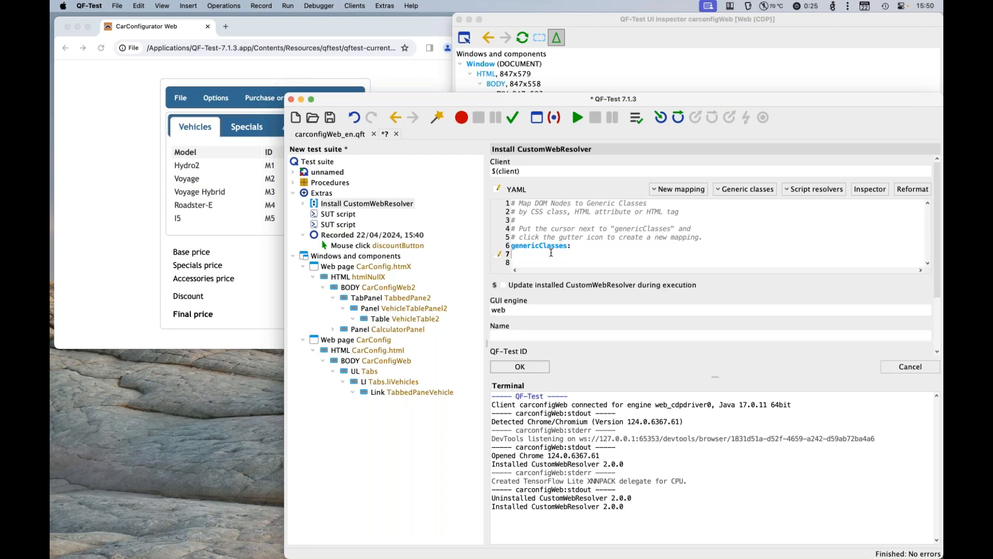
click(575, 118)
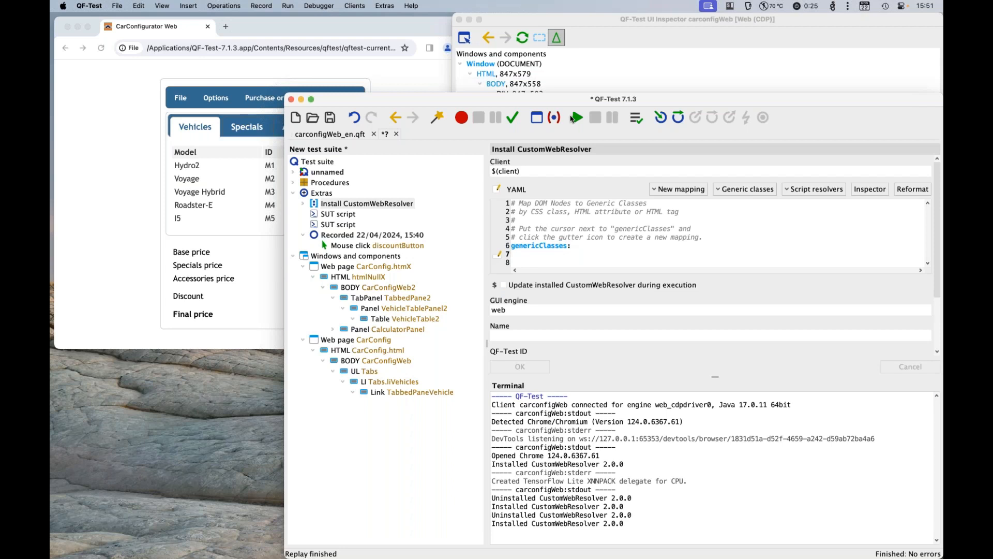
click(523, 39)
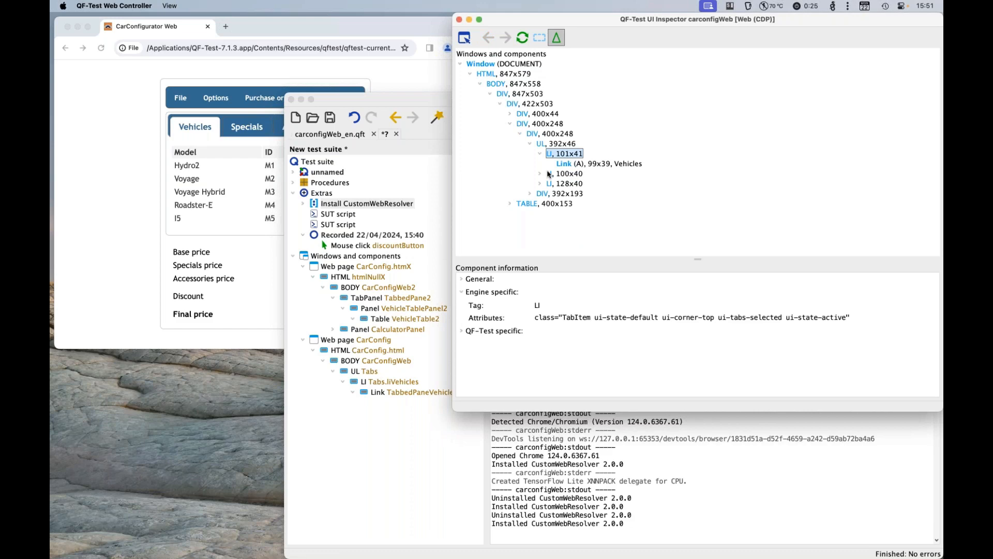
Step: Replace the CarConfig web page with a fresh recording of the Vehicles tab component and expand its full hierarchy
click(438, 105)
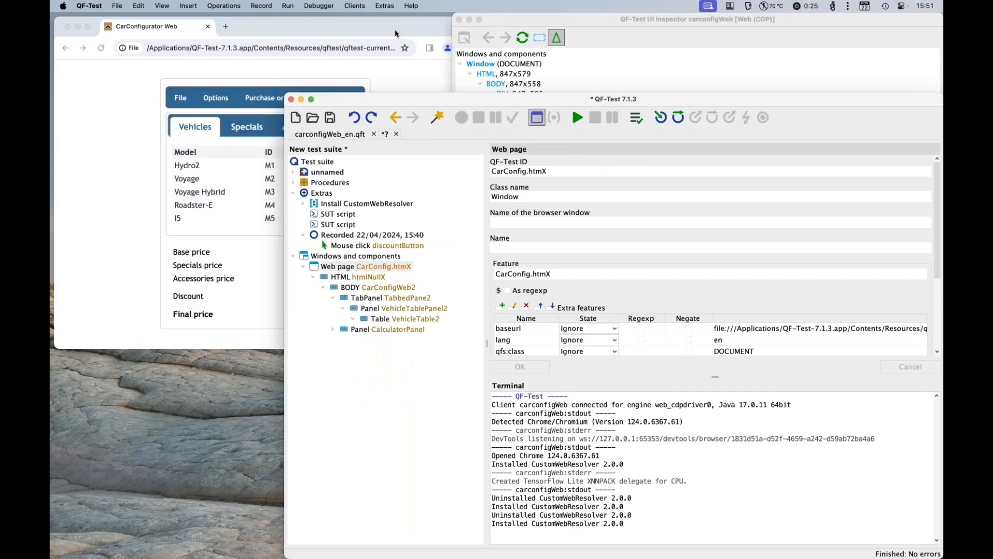
click(395, 29)
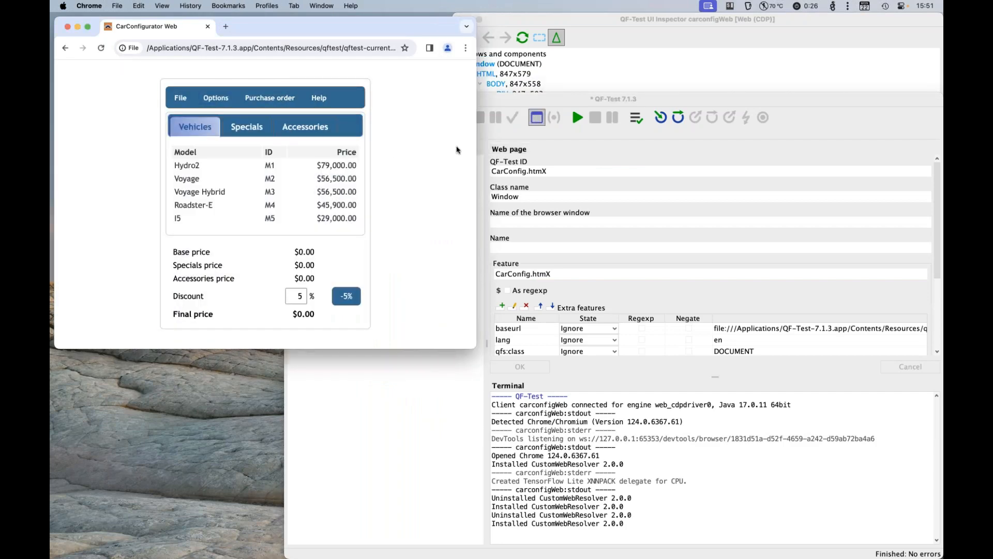
click(539, 121)
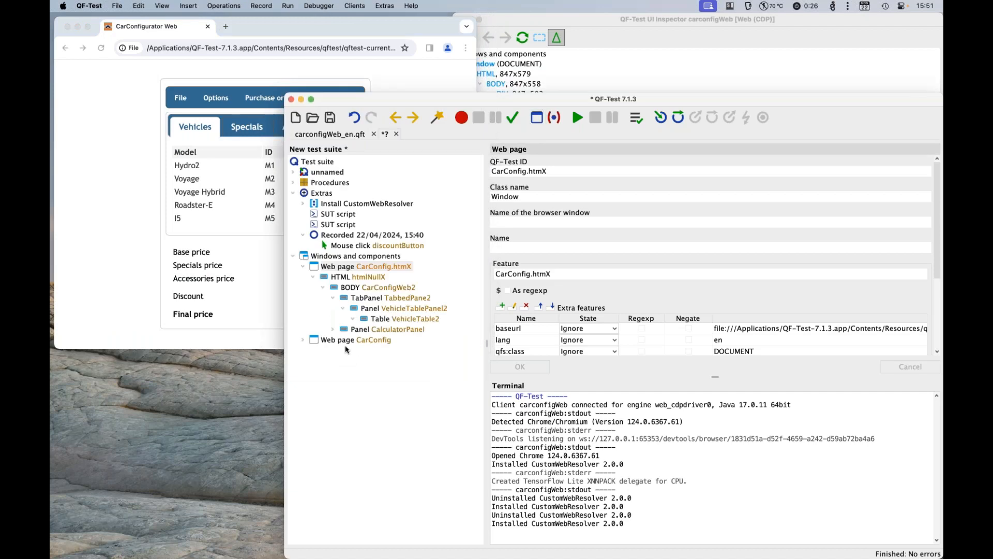
click(350, 341)
double_click(350, 340)
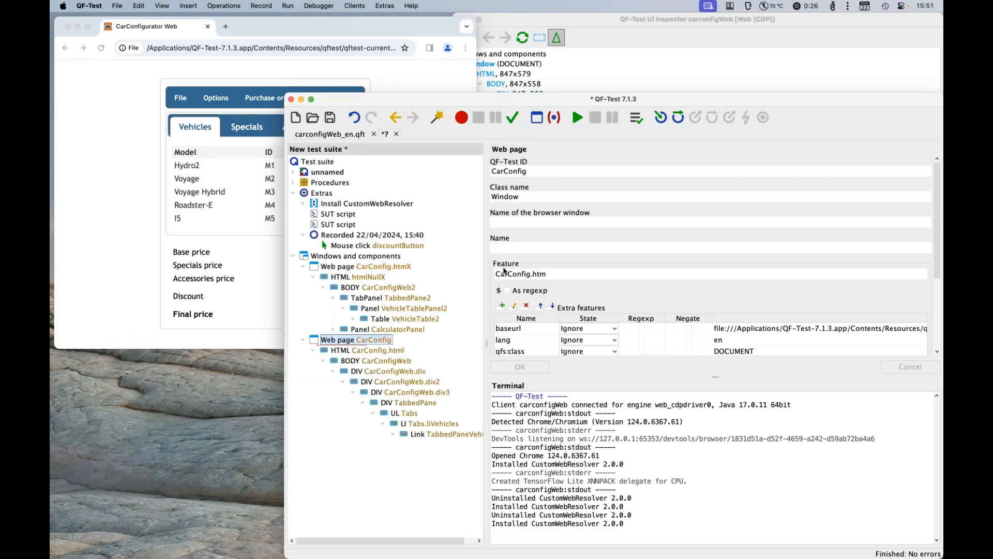
Step: Review the ignoreTags section and its DIV entry in the Install CustomWebResolver node
click(377, 204)
drag(543, 295, 514, 260)
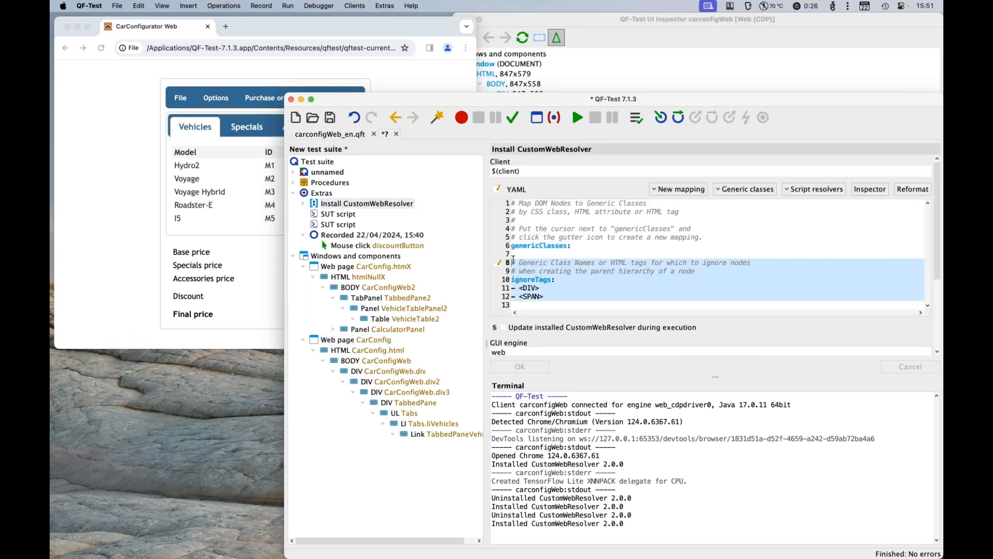
click(622, 237)
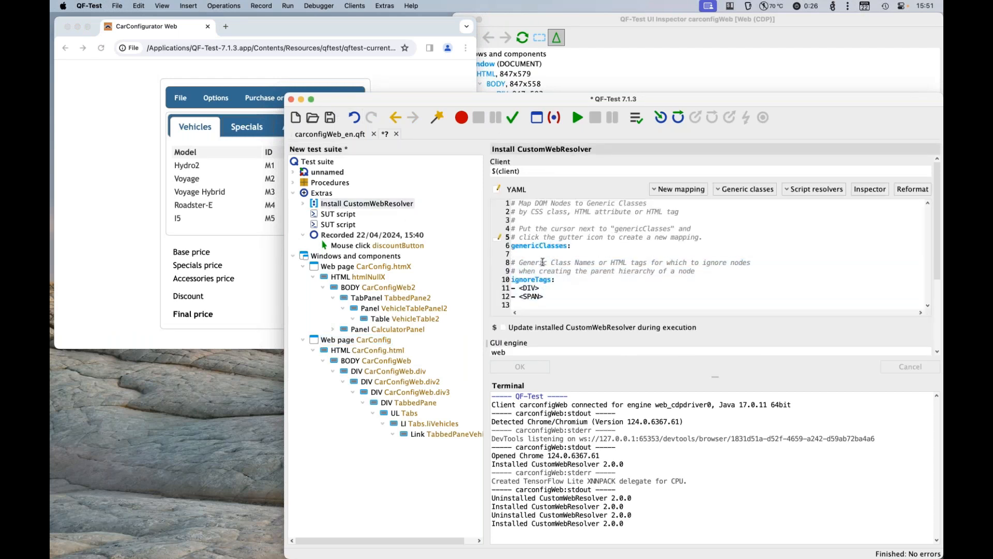
click(532, 285)
Step: Examine the DIV nodes in the UI Inspector and highlight the id VehicleTablePanel of the panel below the tabs
click(576, 74)
click(538, 114)
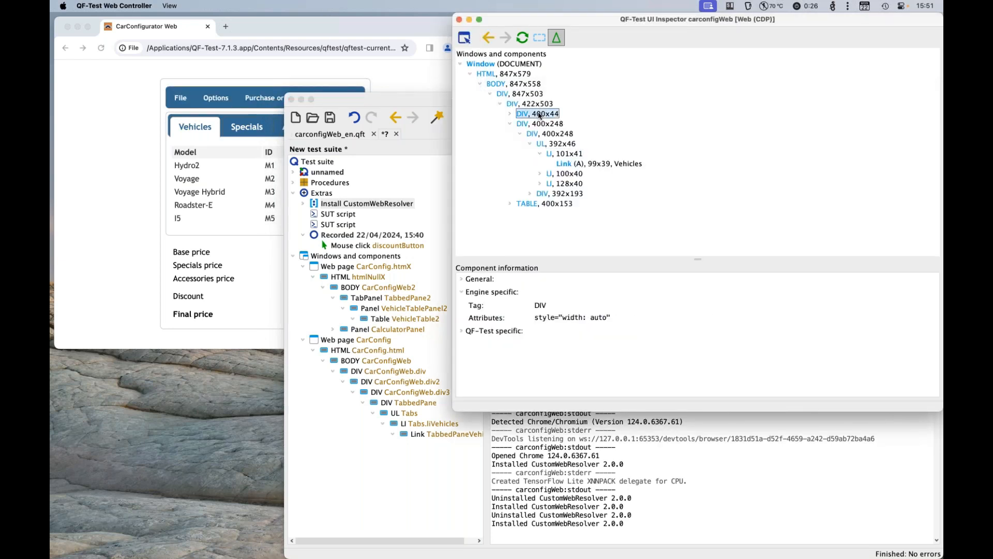
key(Down)
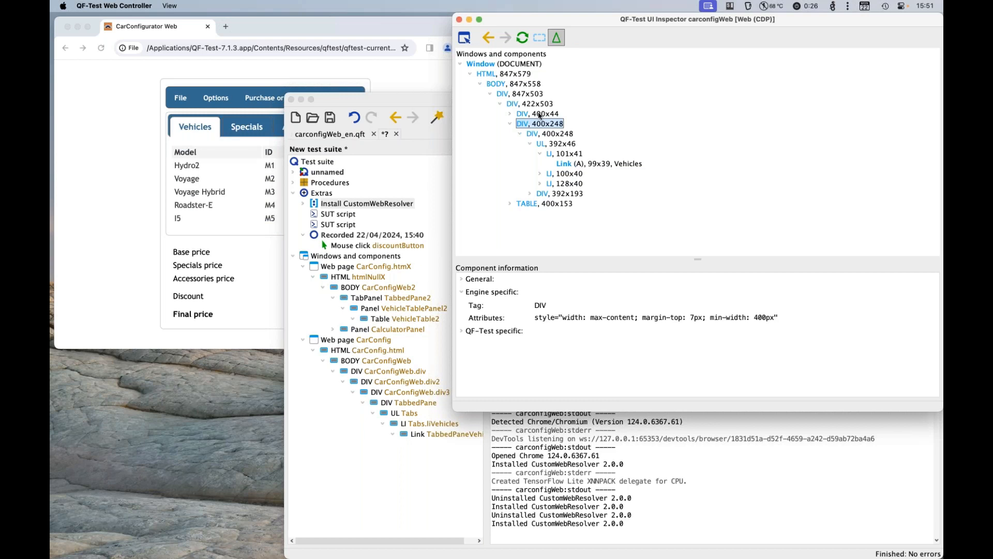
click(545, 195)
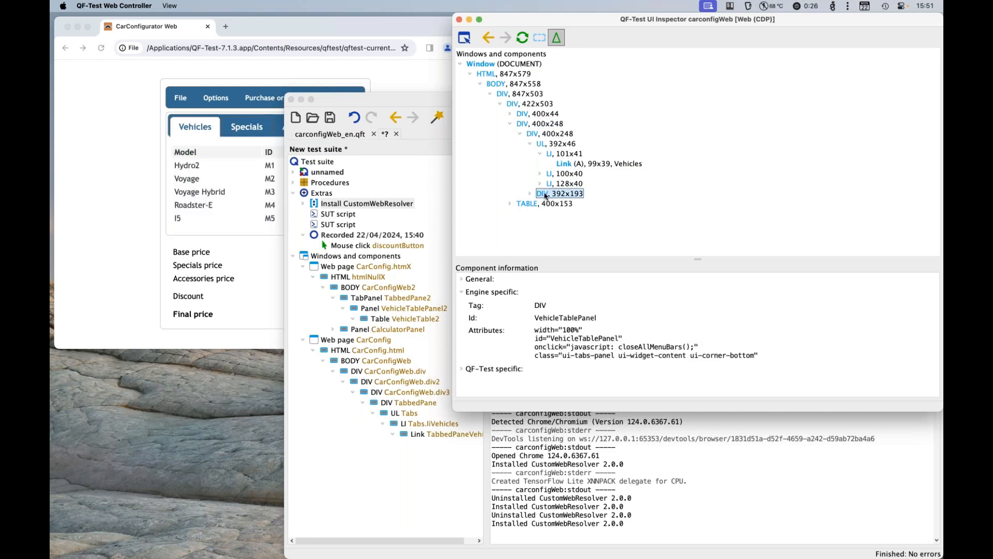
double_click(583, 319)
key(ctrl+c)
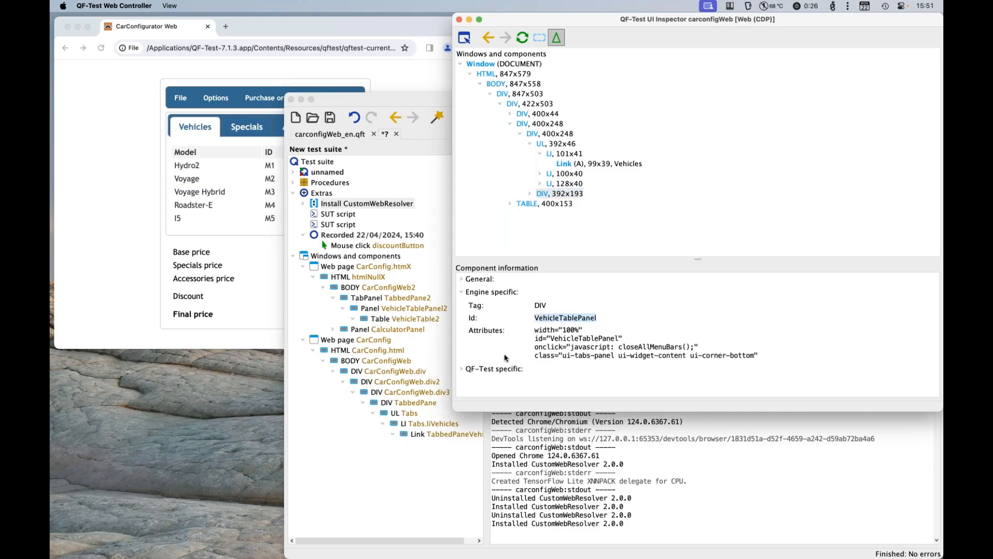
Step: In the Install CustomWebResolver node, add a new genericClasses entry with the template YourGenericClass: <DIV>
click(502, 479)
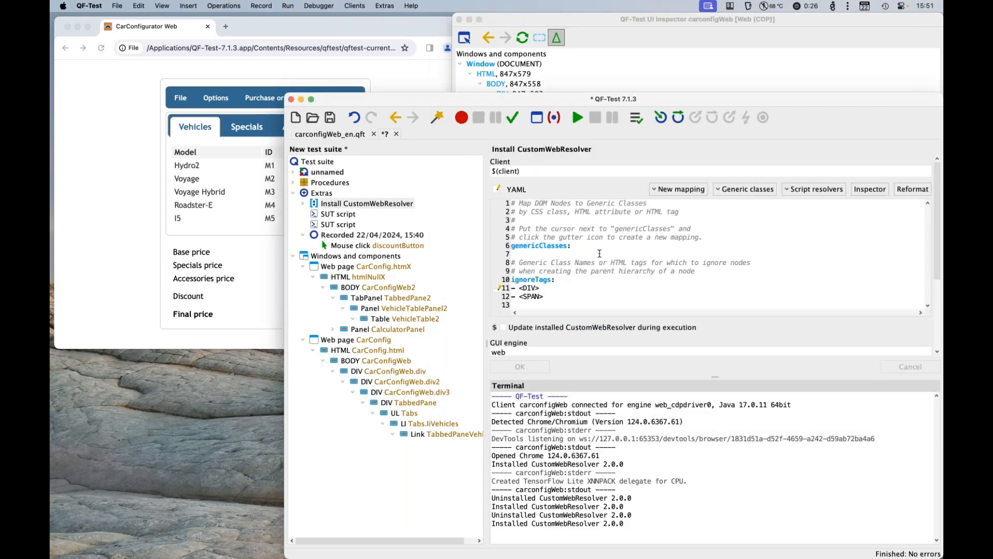
click(731, 190)
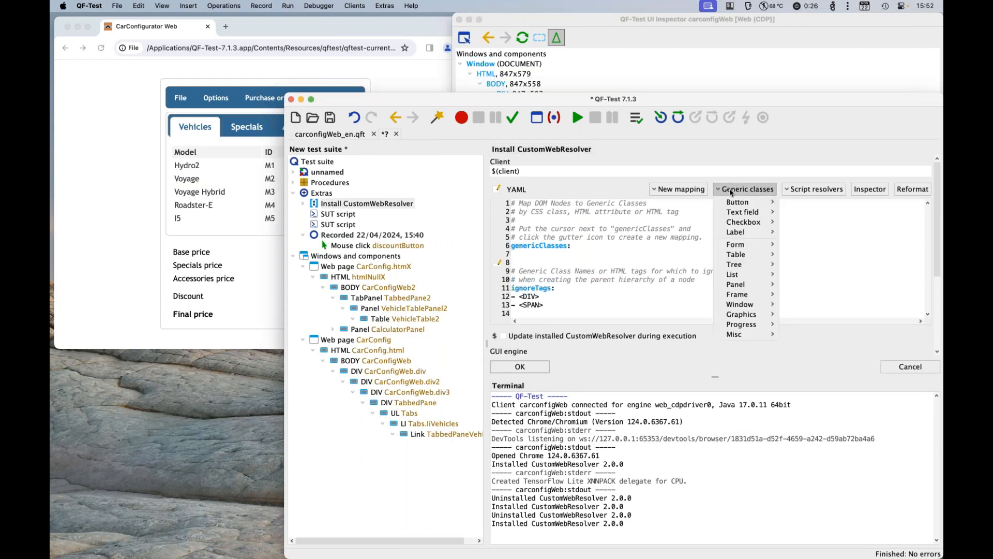
click(701, 190)
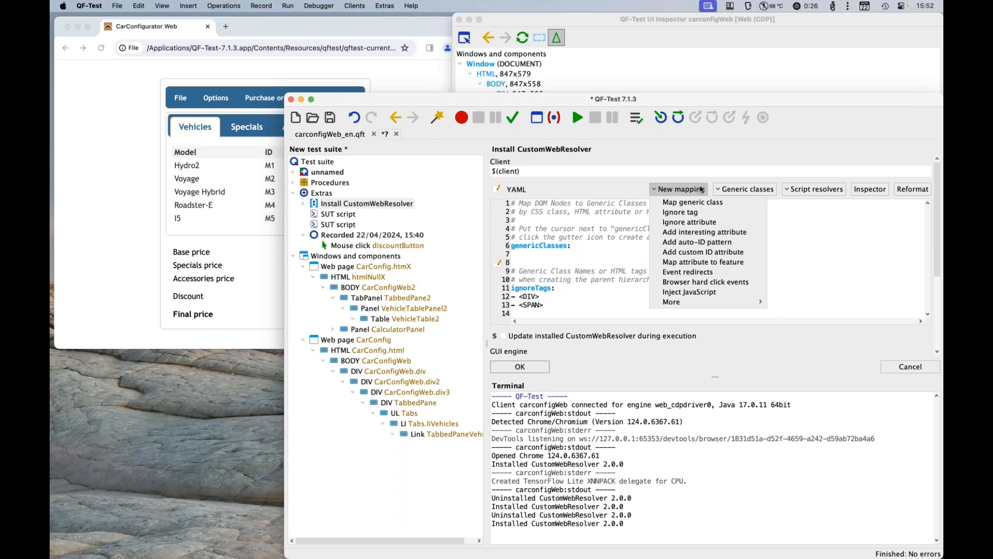
click(575, 246)
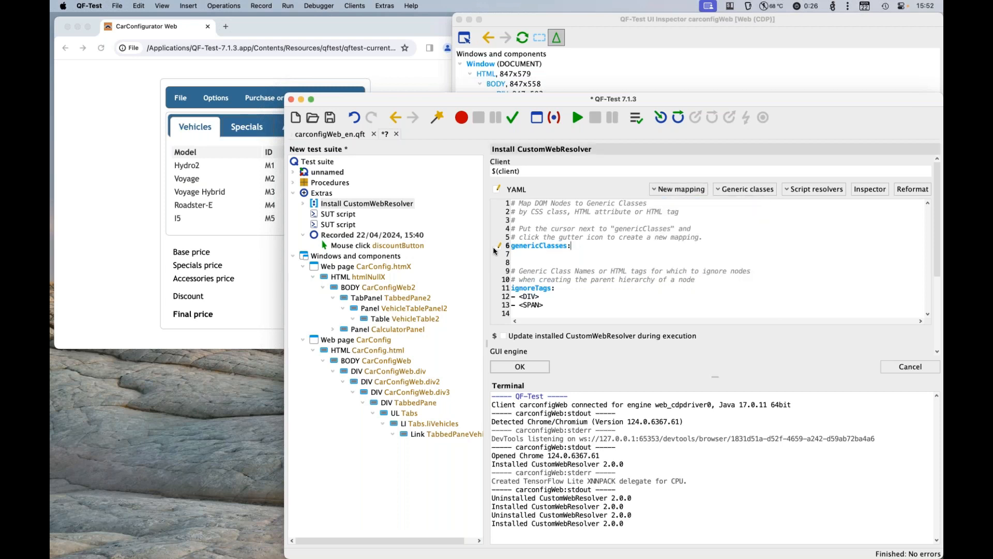
click(495, 249)
click(508, 269)
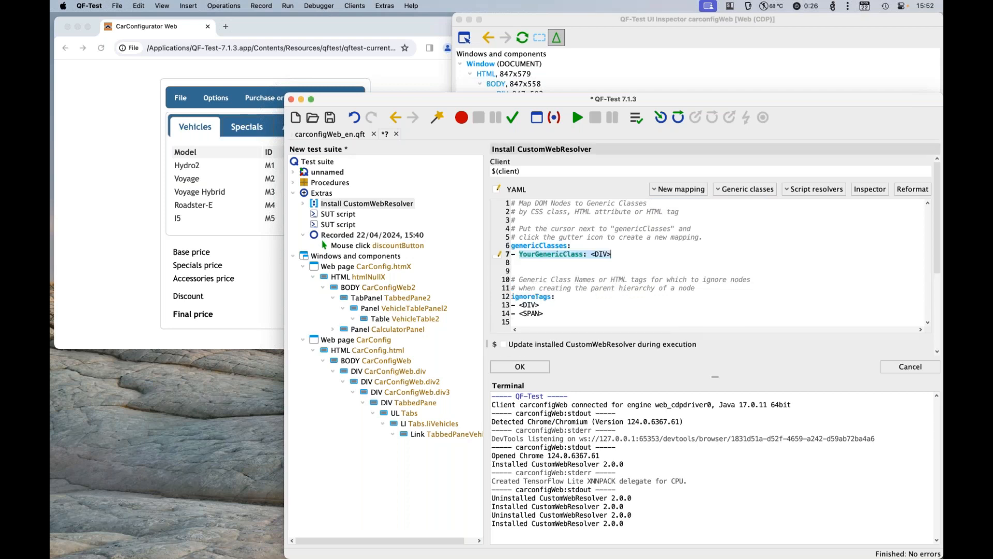
Step: Add the HTML attribute id with the value VehicleTablePanel to the YourGenericClass DIV entry and run the resolver
click(500, 255)
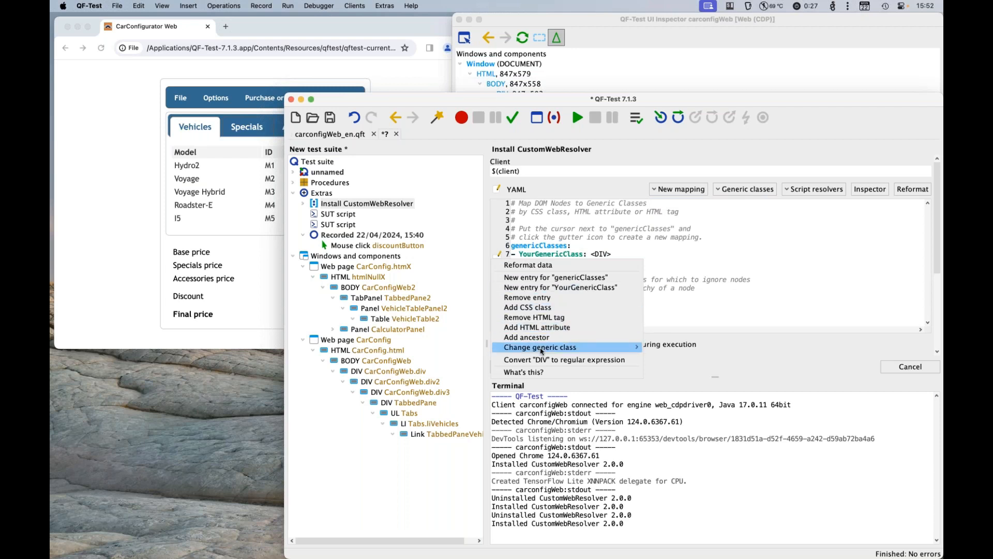
mouse_move(569, 351)
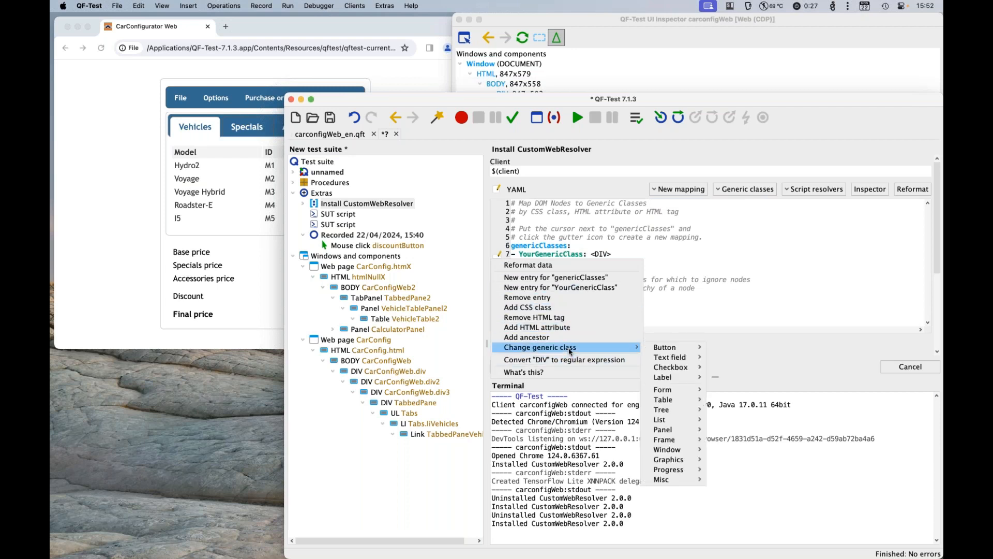
mouse_move(684, 350)
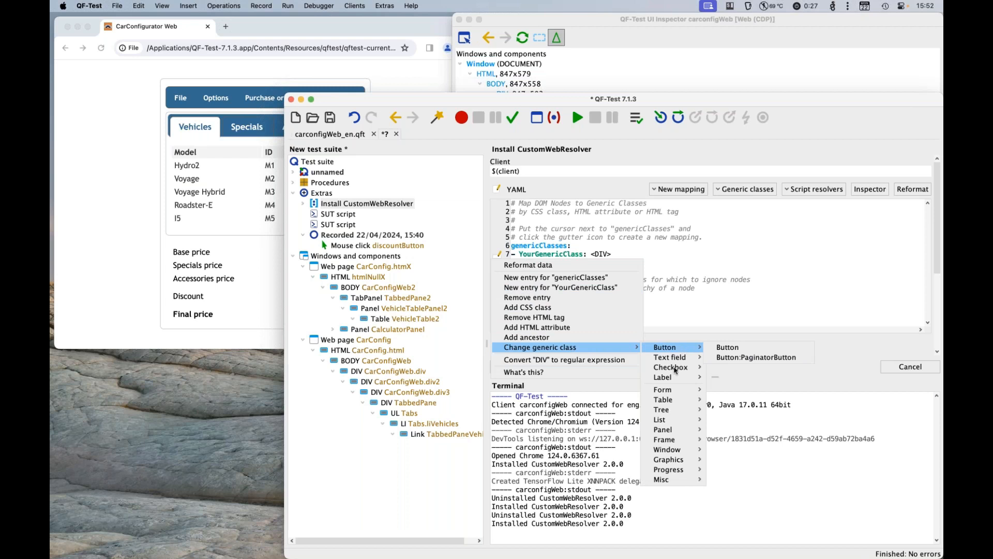
mouse_move(674, 369)
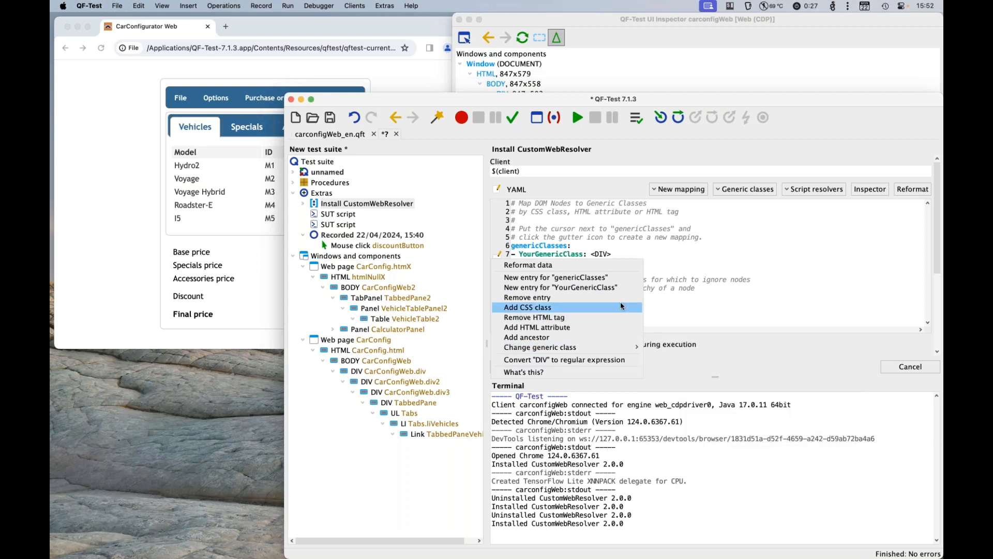
click(618, 328)
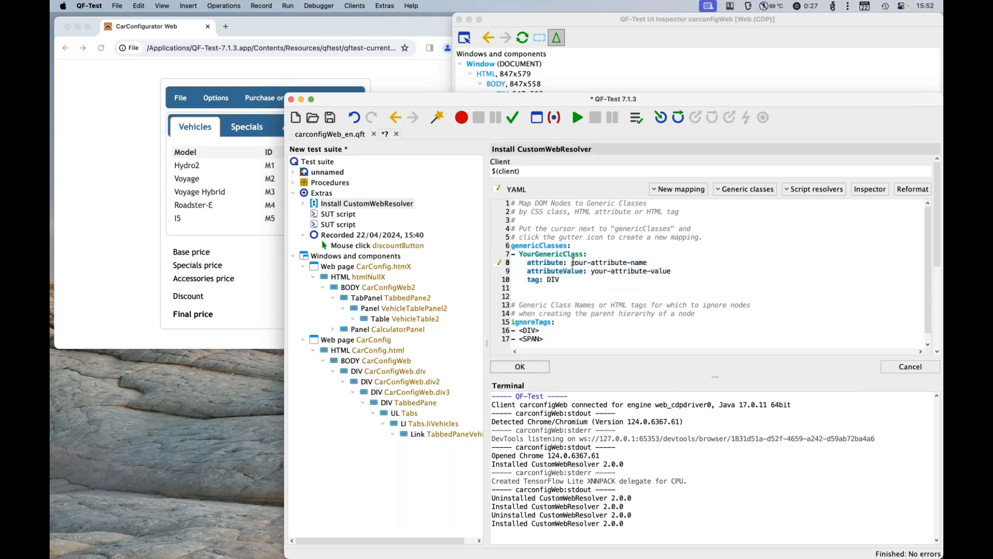
drag(571, 262, 671, 262)
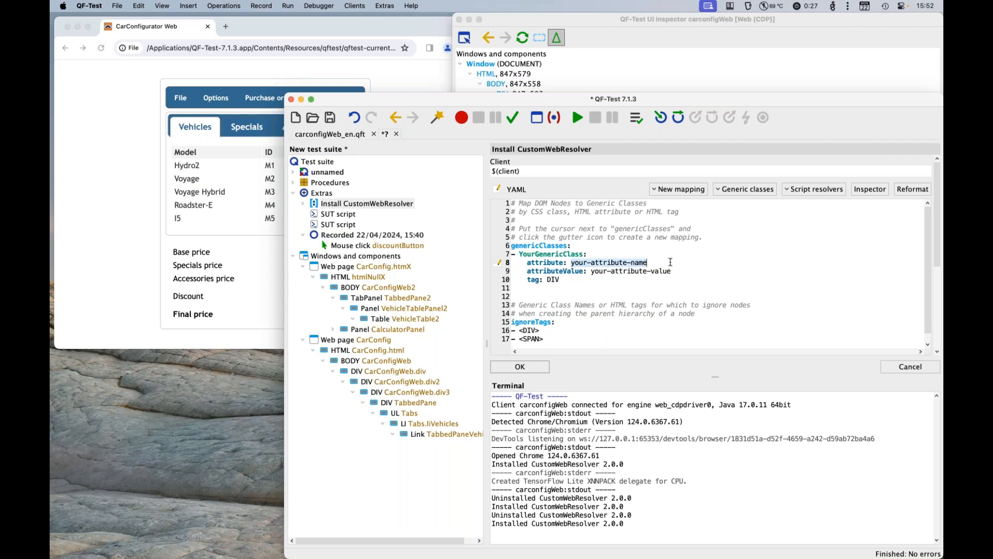
text(id)
drag(591, 271, 680, 272)
key(ctrl+v)
click(563, 279)
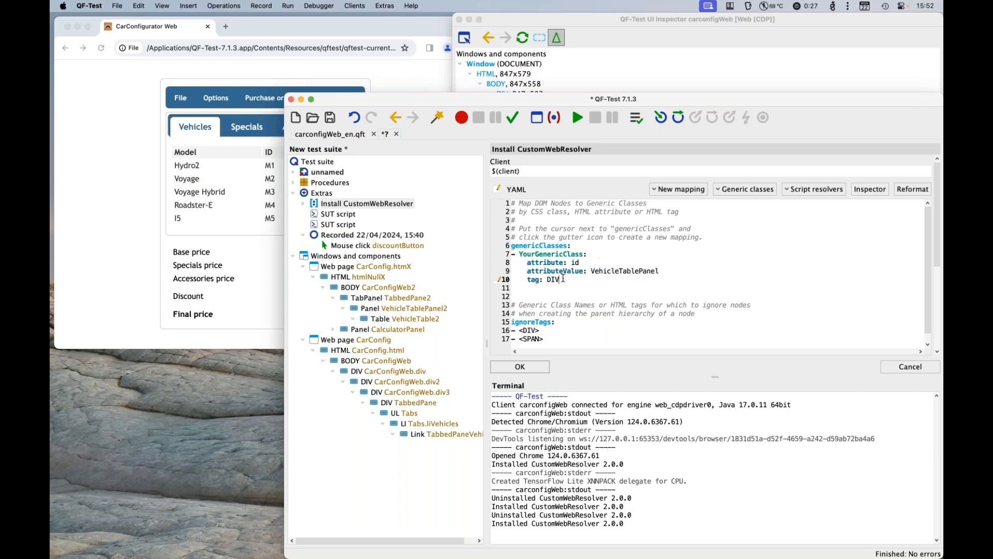
double_click(553, 256)
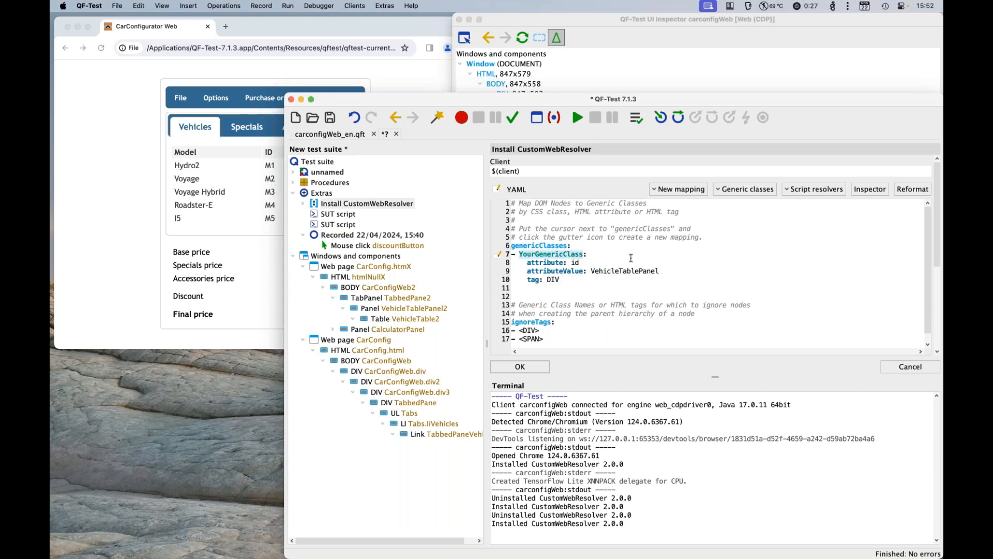
click(584, 262)
click(581, 123)
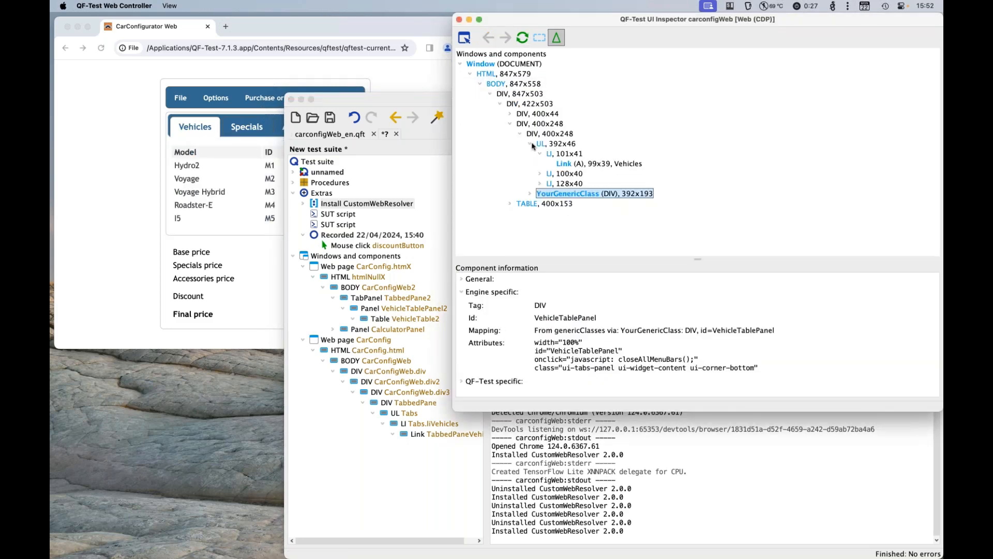
Step: Examine the generic class mapping of the VehicleTablePanel node in the UI Inspector
click(446, 98)
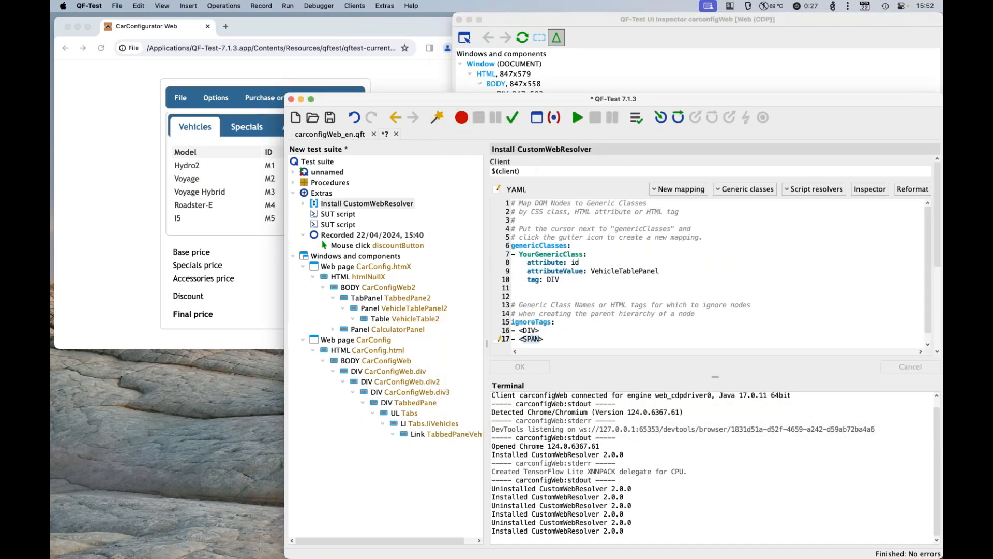
click(592, 24)
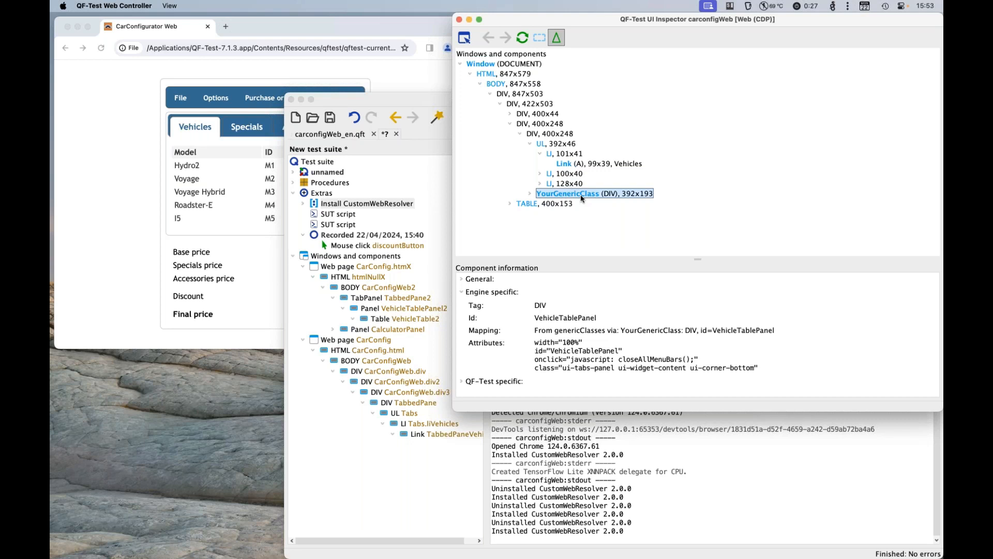
drag(611, 331, 794, 332)
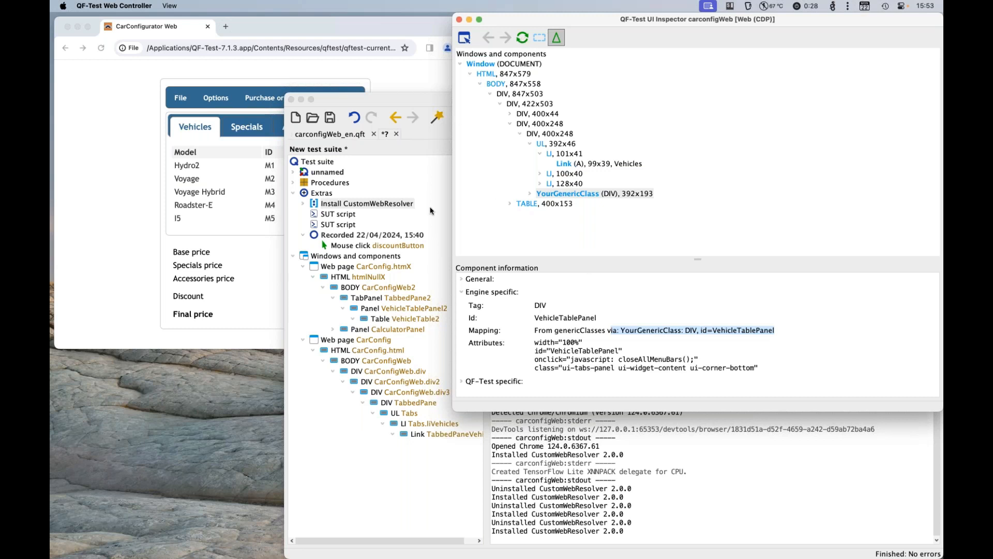
Step: Delete the YourGenericClass entry from genericClasses and run the resolver again
click(410, 101)
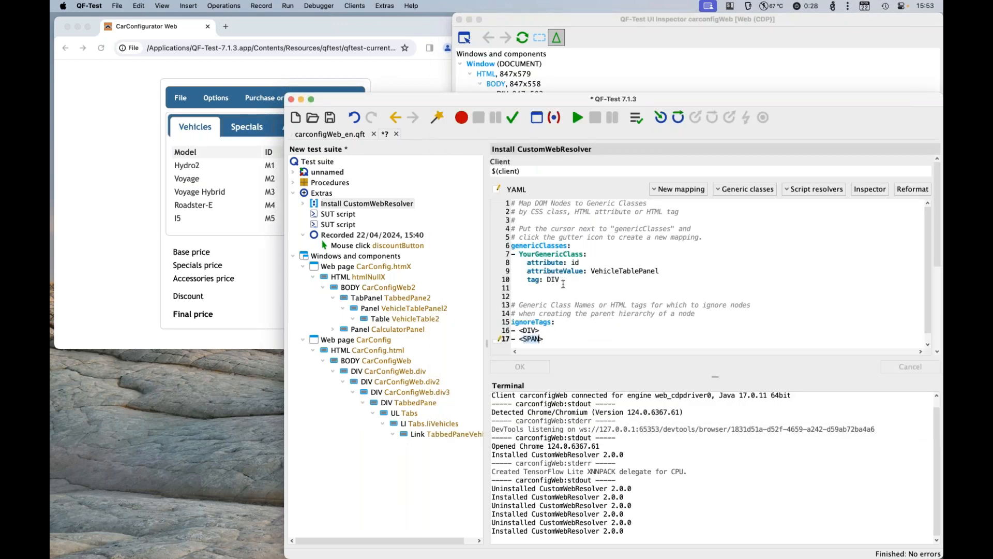
drag(563, 284, 513, 257)
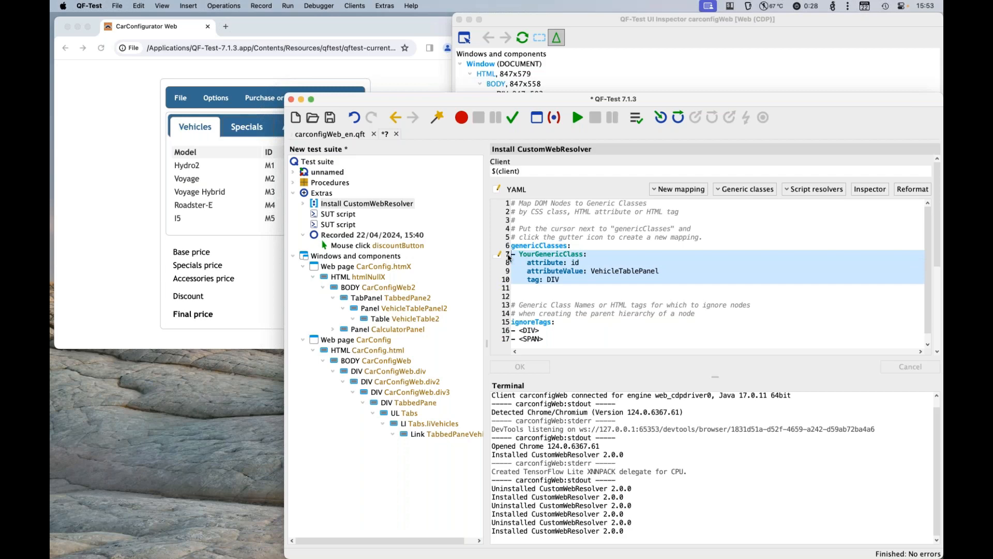
key(BackSpace)
click(577, 118)
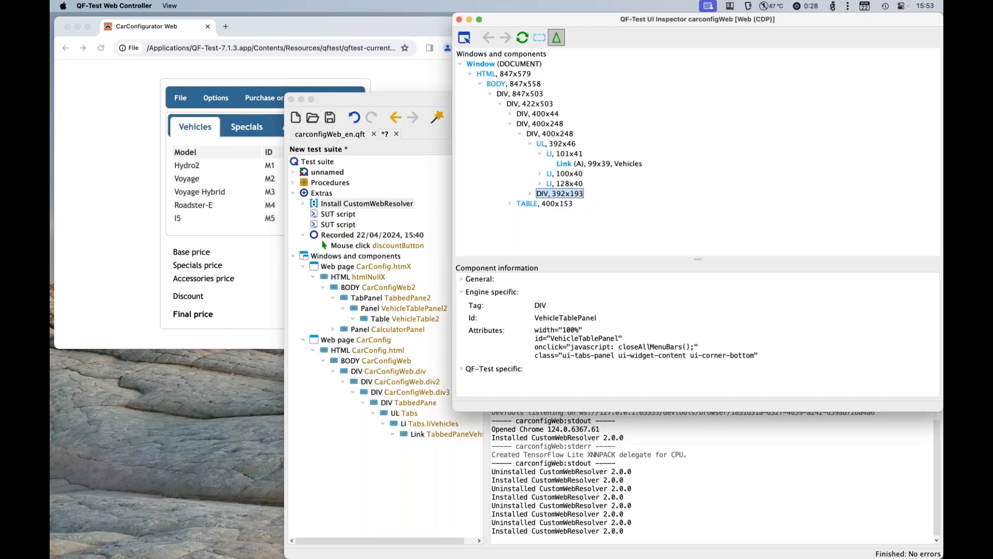
Step: Pick the ID cell of the Voyage Hybrid row on the web page and examine its node in the UI Inspector
click(464, 40)
click(267, 193)
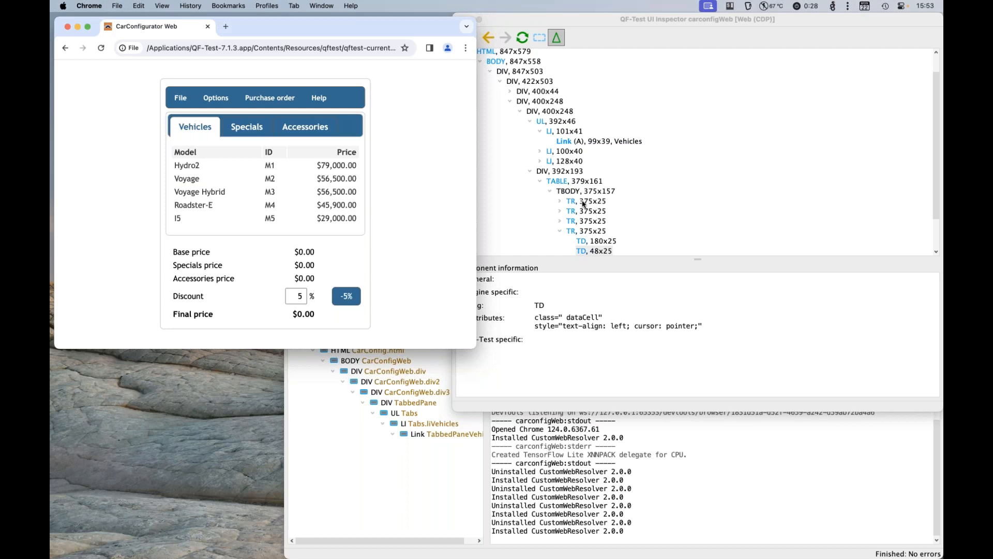
click(607, 35)
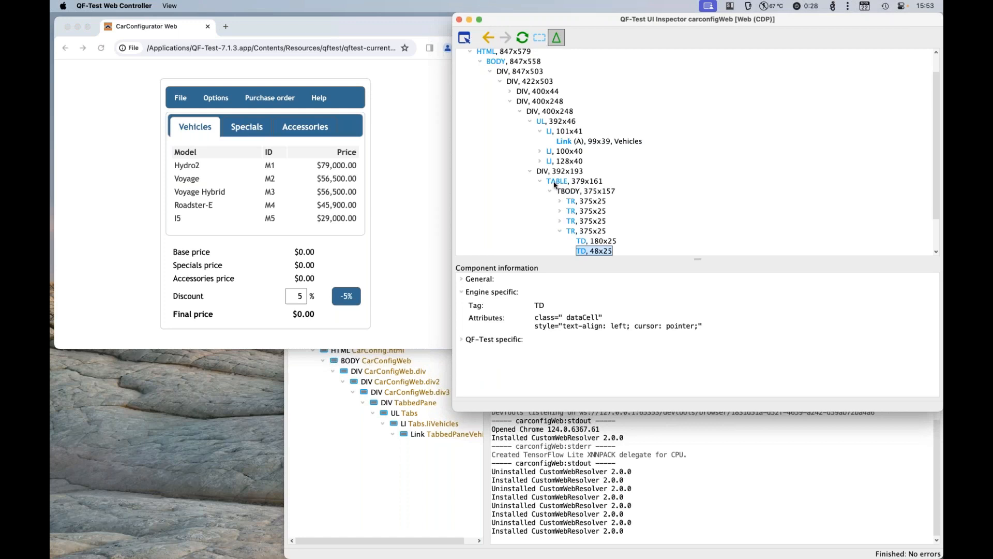
Step: Show invisible components in the UI Inspector and expand the second hidden DIV under BODY to its inner panel DIV
click(540, 43)
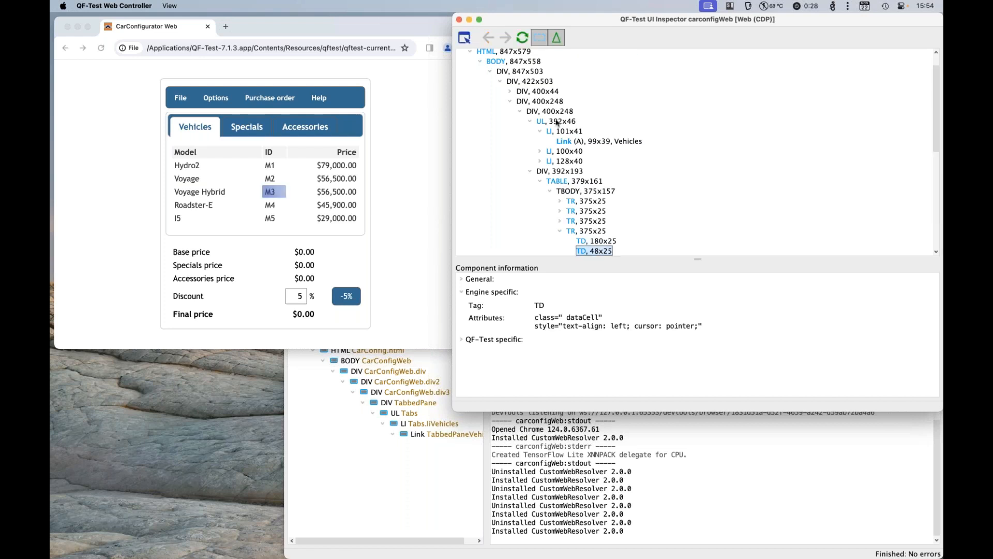
scroll(563, 169, down, 2)
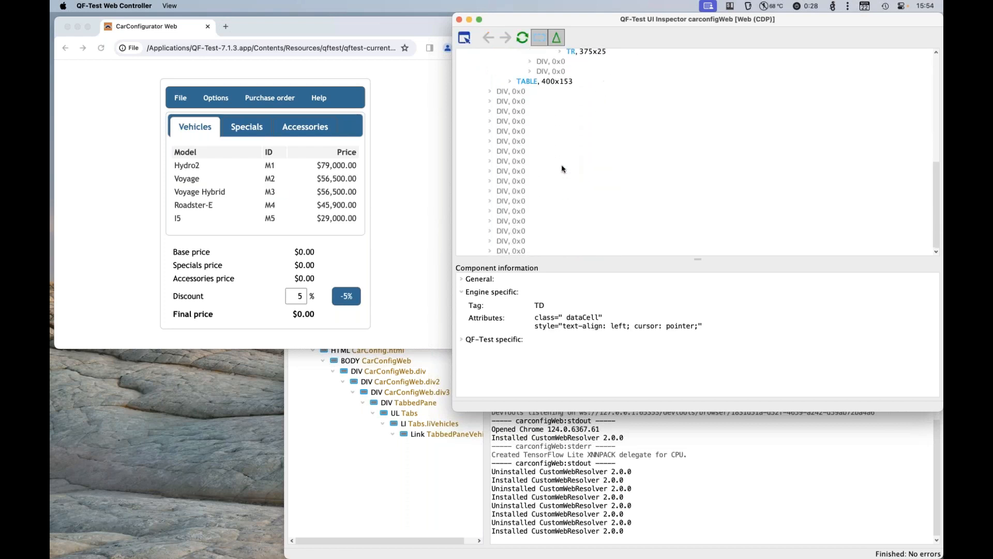
click(491, 102)
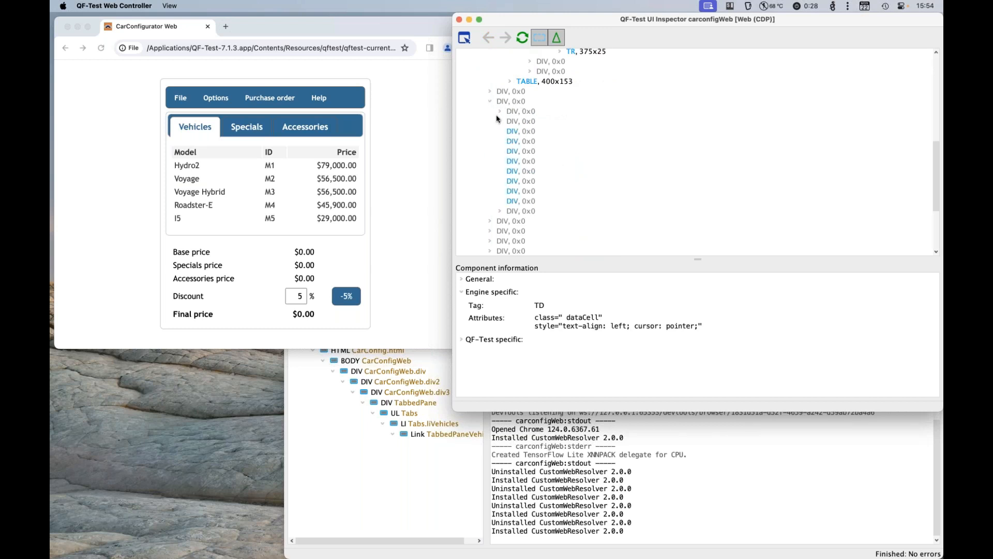
click(500, 121)
click(524, 133)
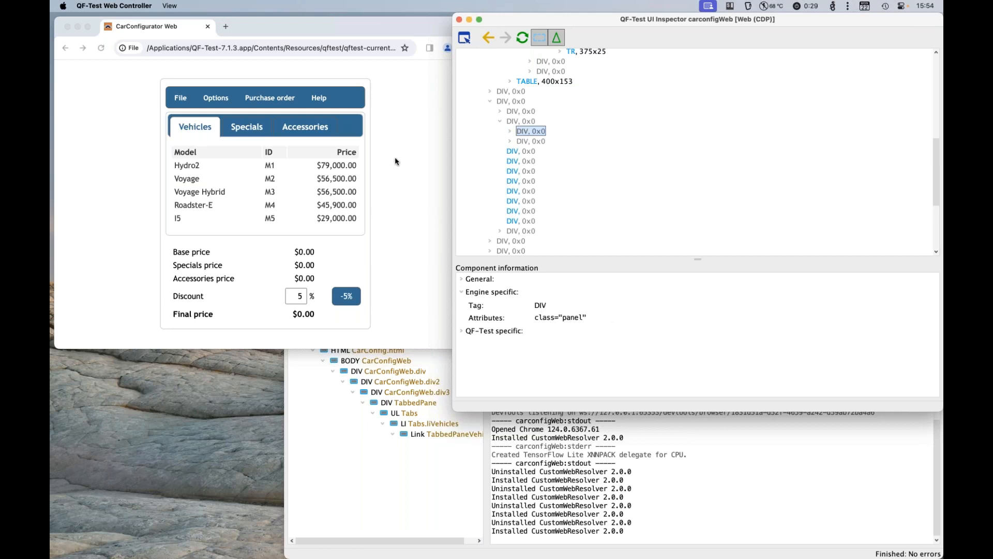
Step: Compare the hidden DIV nodes in the refreshed UI Inspector tree with the CarConfigurator Vehicles dialog open and closed
click(262, 100)
click(216, 98)
click(217, 115)
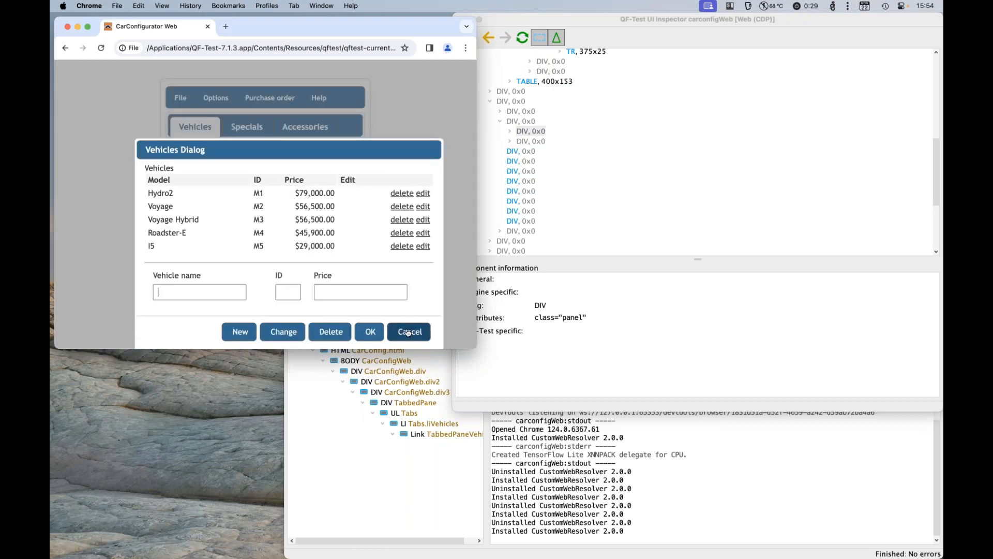
click(522, 37)
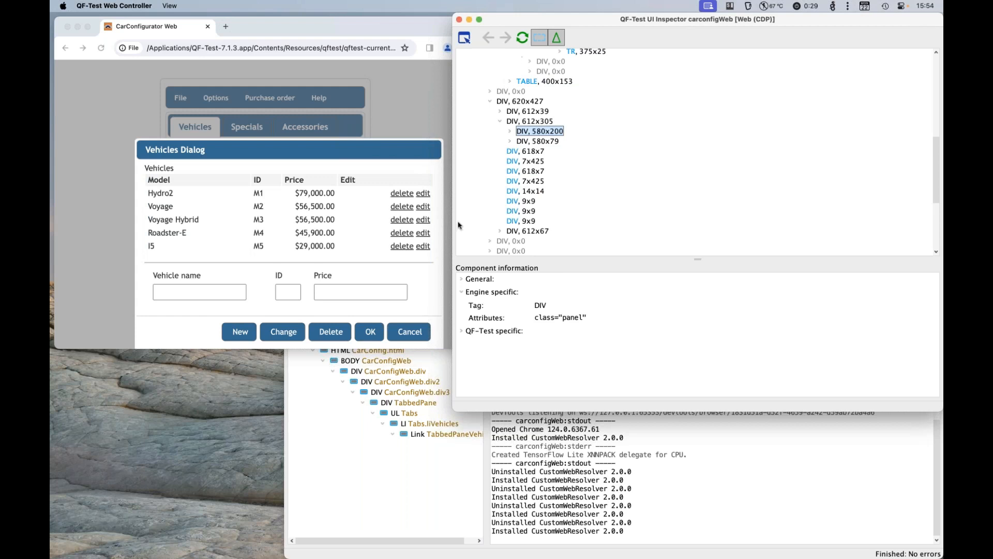
click(421, 340)
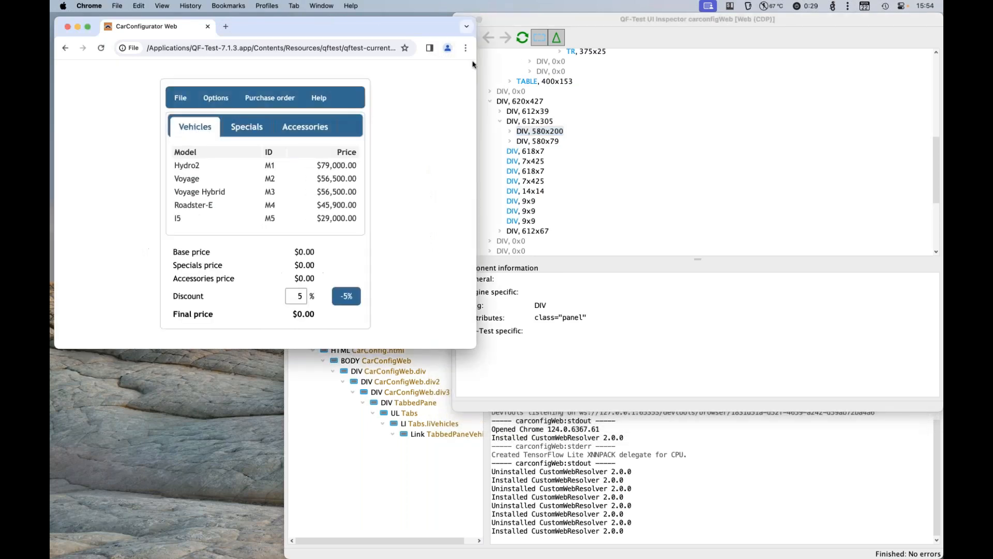
click(518, 39)
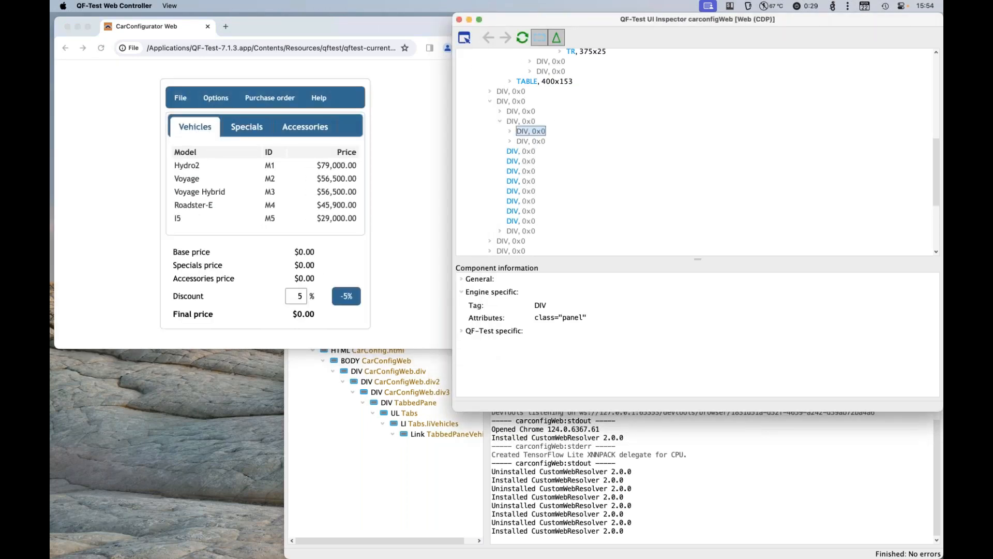
Step: Hide the invisible components in the UI Inspector and pick the ID cell of the Voyage row for inspection
click(488, 102)
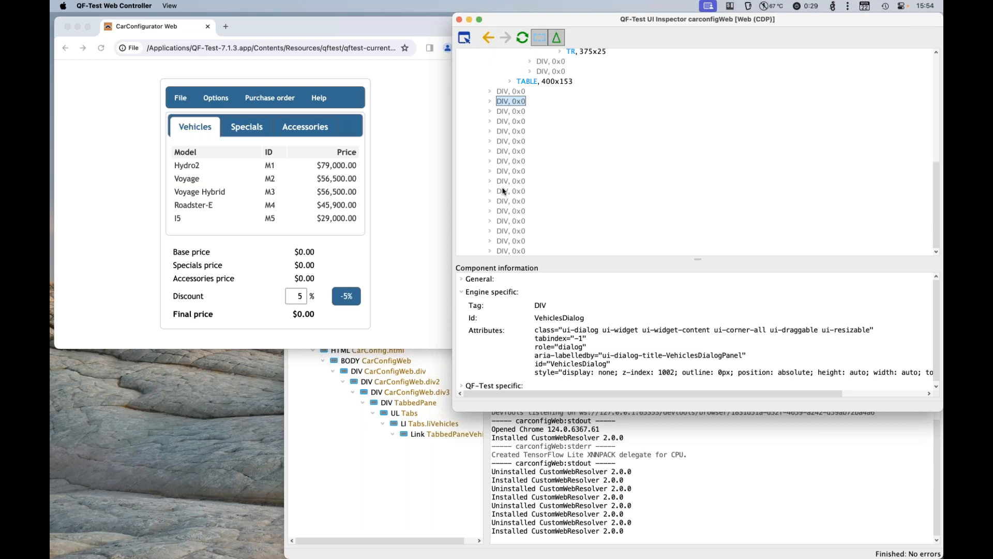
click(540, 40)
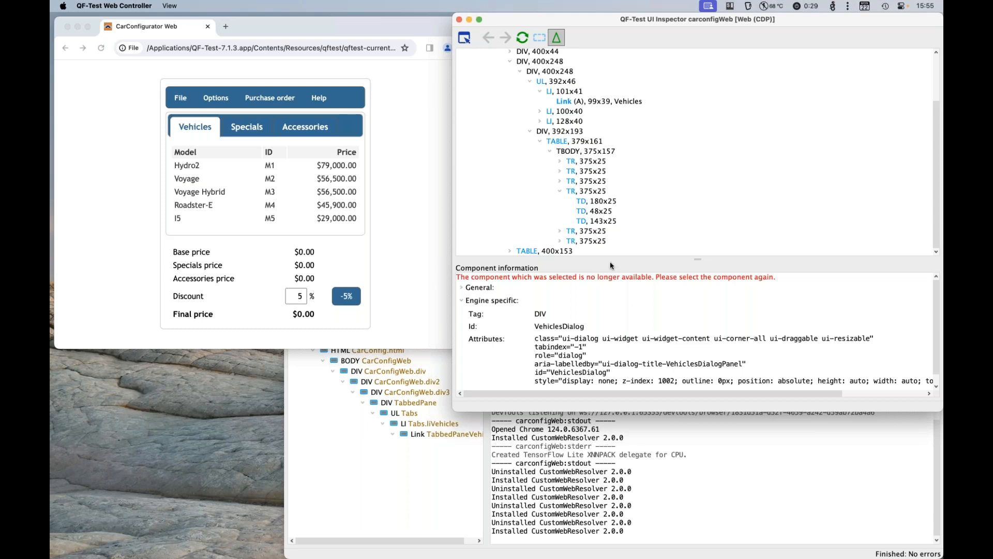
click(465, 40)
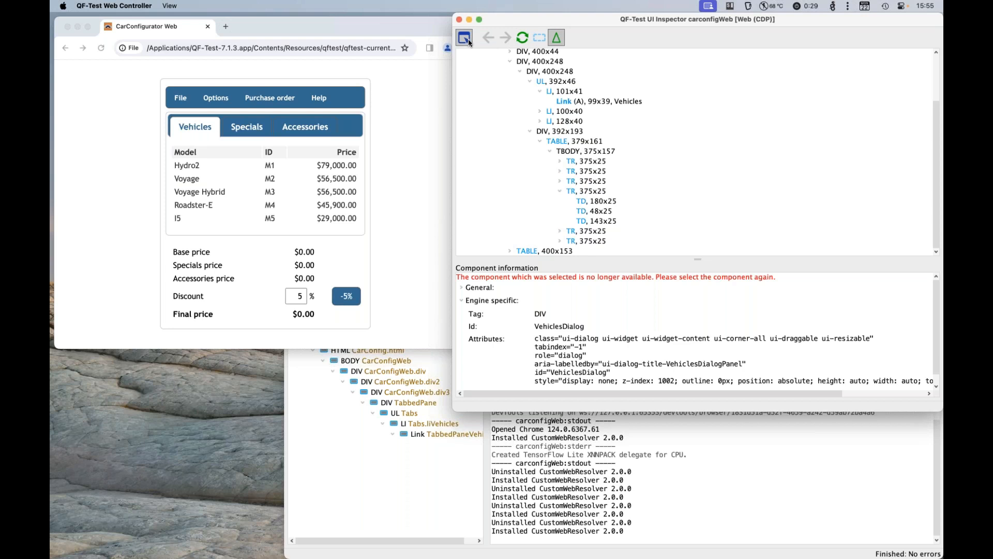
click(273, 178)
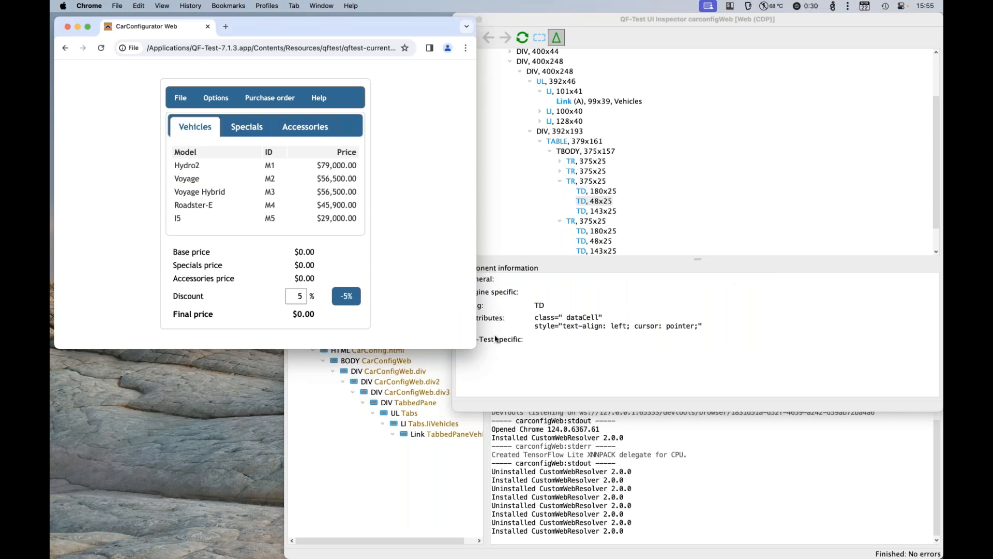
Step: Add the generic class Table to genericClasses in the Install CustomWebResolver node and map it to the TABLE tag
click(519, 468)
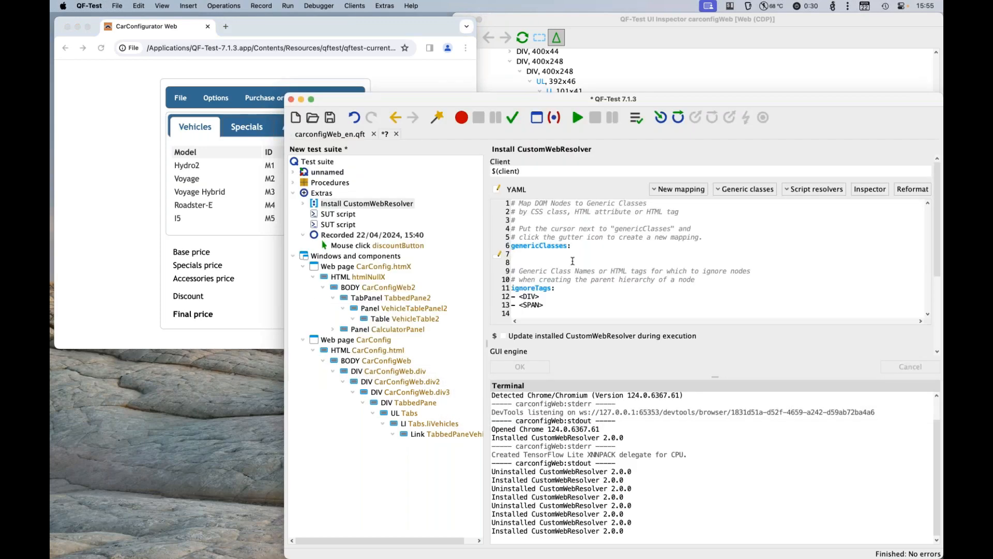
click(763, 191)
mouse_move(762, 254)
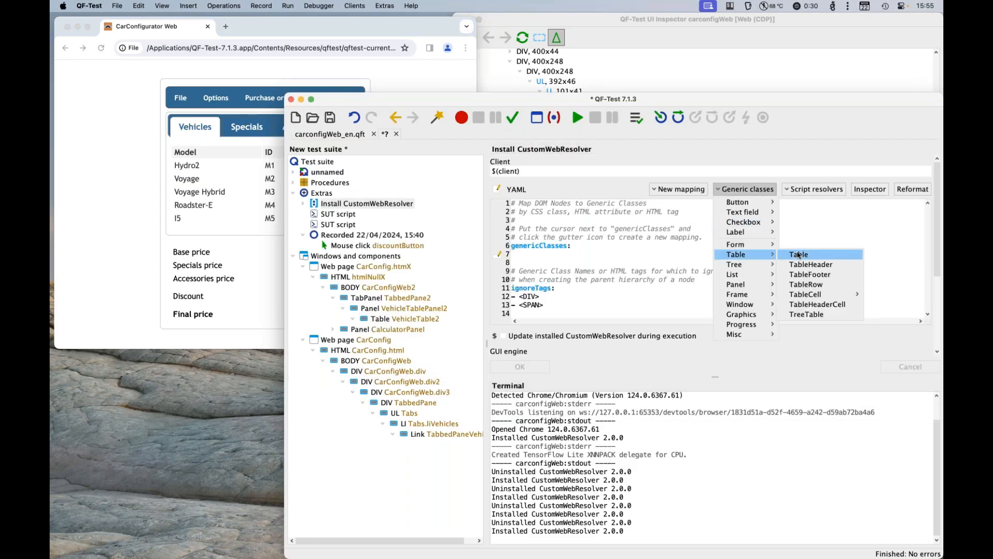
click(798, 254)
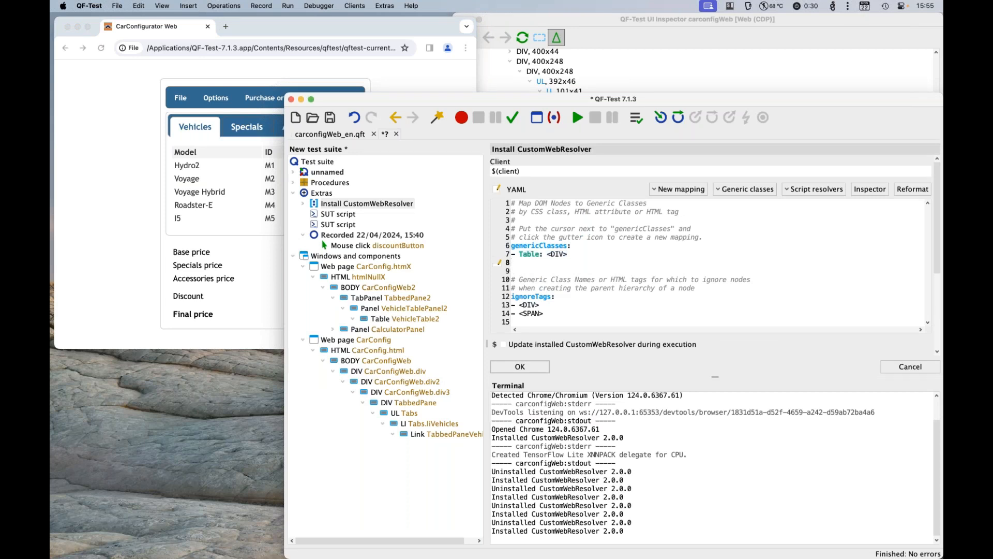
key(Up)
drag(565, 253, 551, 254)
text(TABLE)
key(Return)
Step: Add the generic class TableRow to genericClasses and map it to the TR tag
click(765, 187)
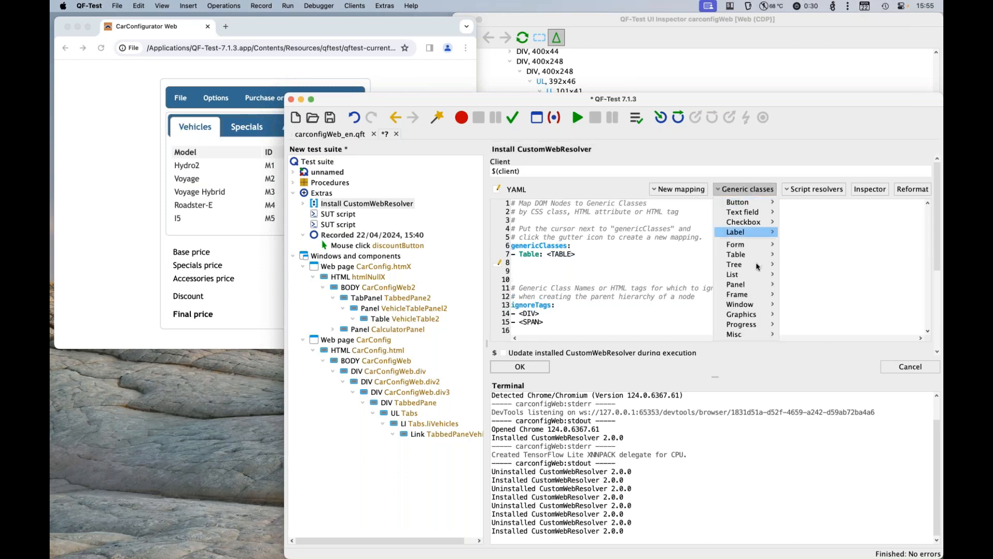
mouse_move(760, 254)
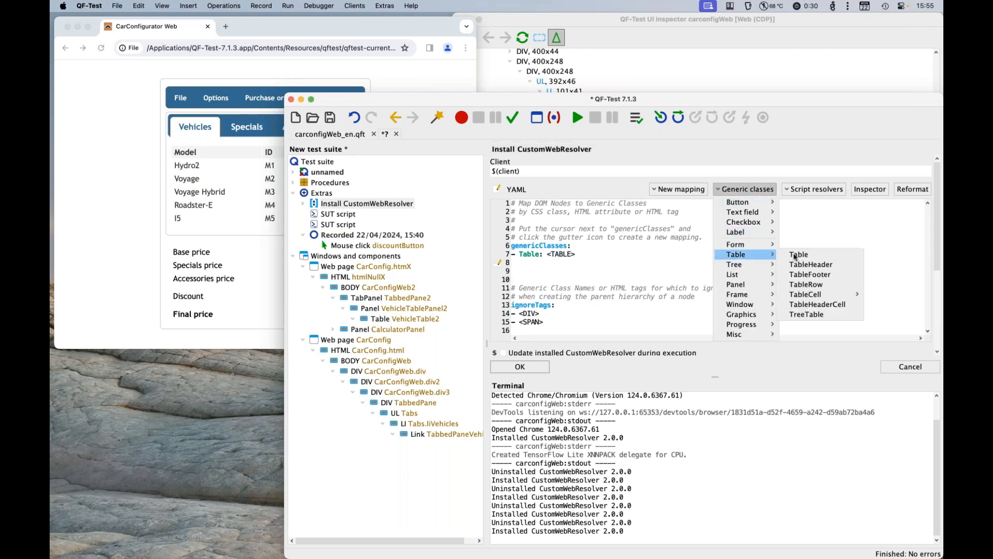
click(807, 284)
double_click(569, 262)
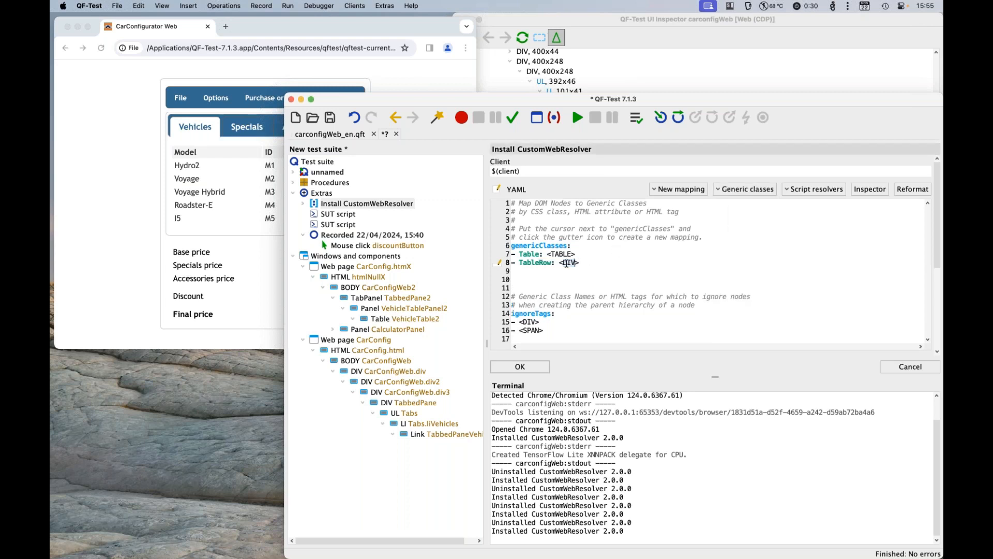
text(TR)
Step: Add the generic class TableCell to genericClasses and map it to the TD tag
click(743, 190)
mouse_move(758, 255)
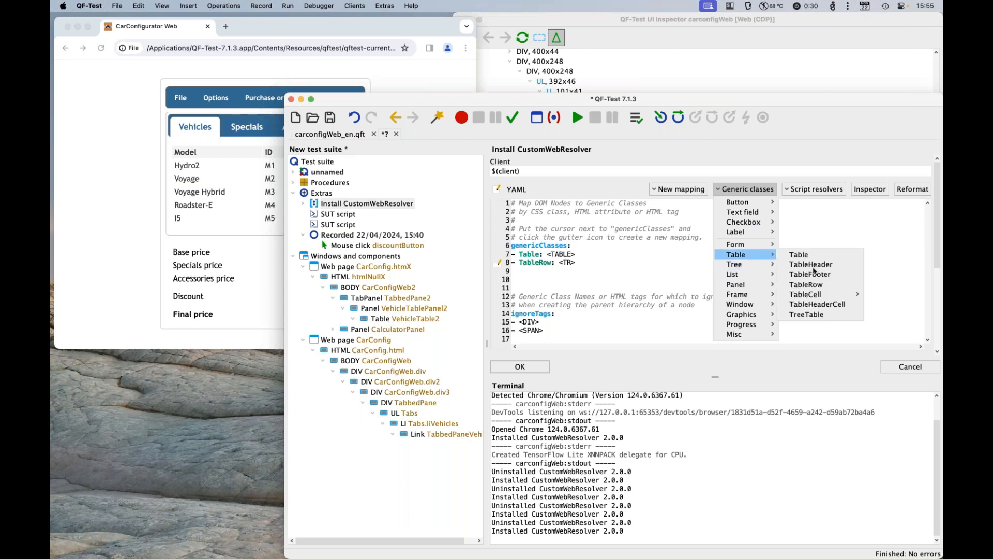
mouse_move(828, 295)
click(730, 294)
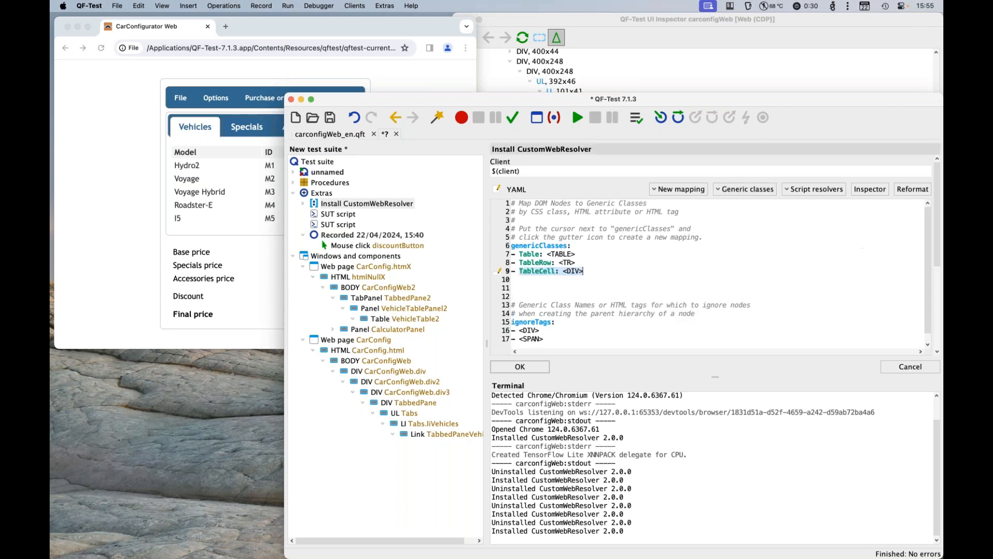
double_click(577, 271)
text(TD)
Step: Reinstall the CustomWebResolver with the TableRow and TableCell mappings and refresh the UI Inspector tree
click(510, 367)
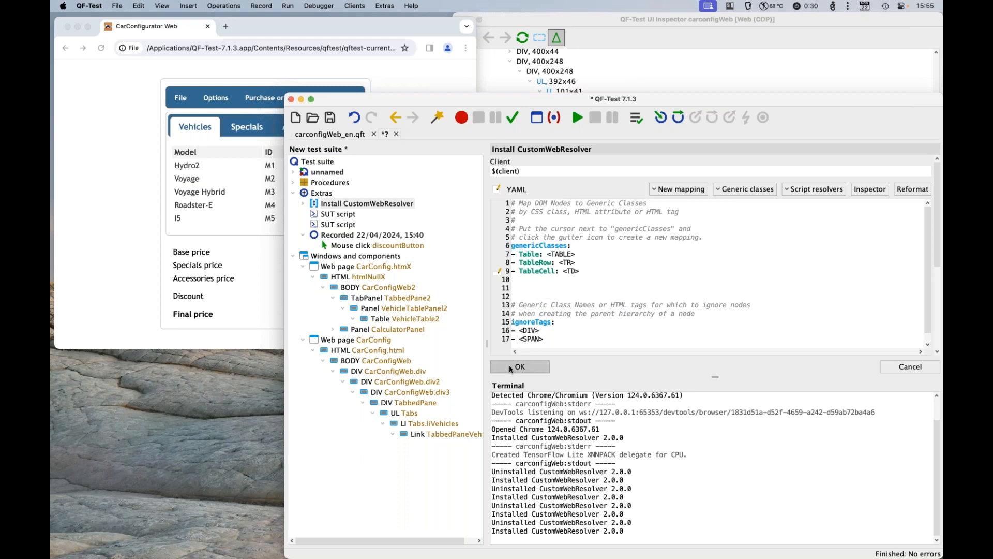
click(577, 119)
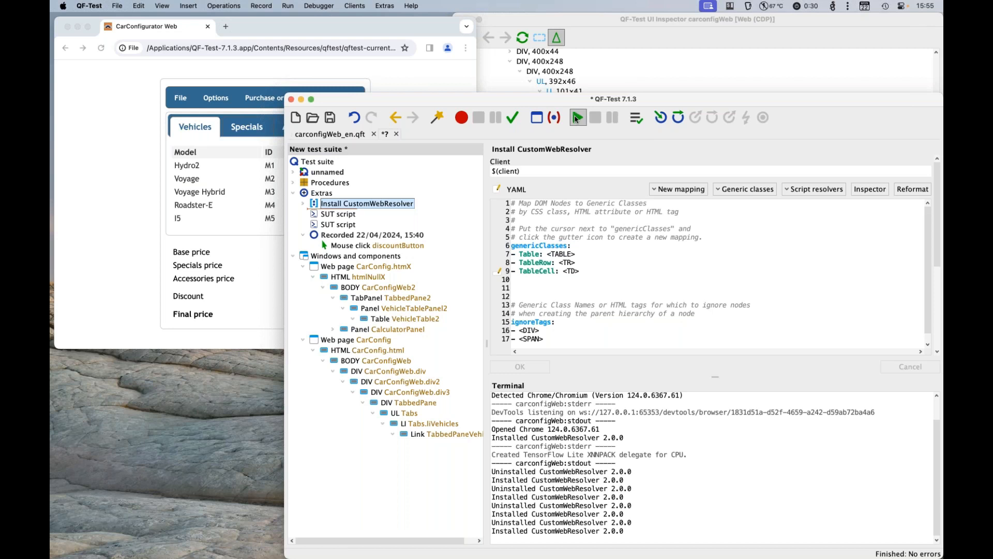
click(527, 40)
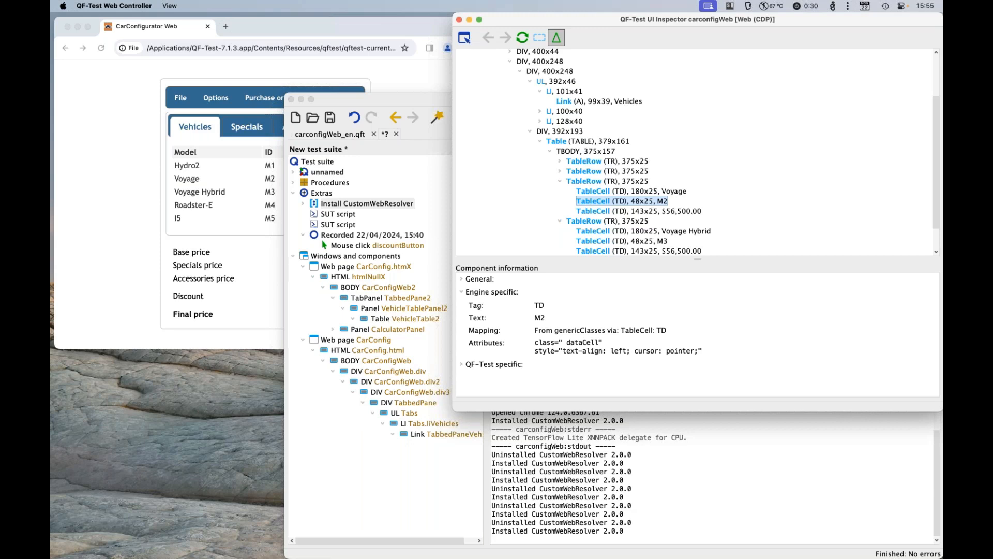
Step: Delete the Table, TableRow and TableCell mappings, then reinstall the CustomWebResolver and refresh the UI Inspector
click(436, 104)
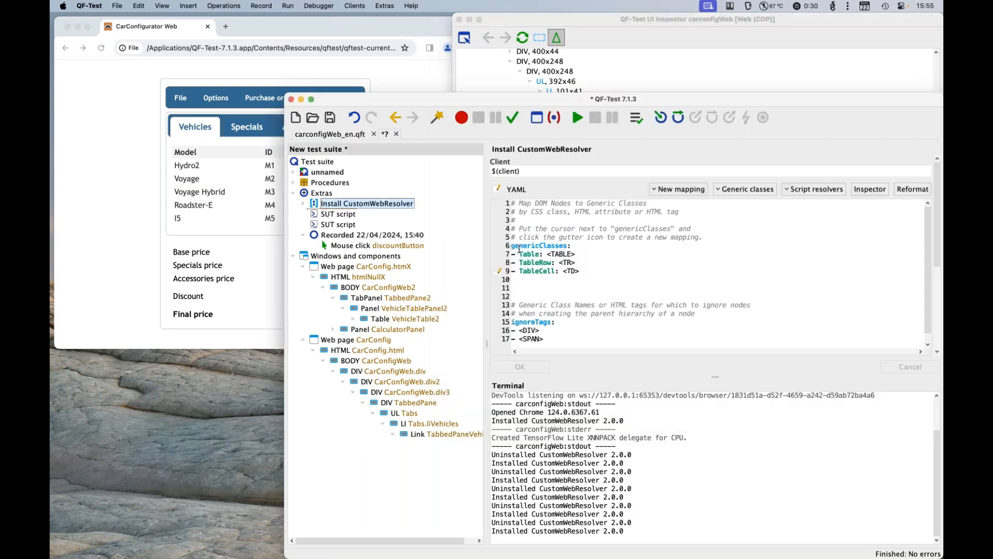
click(512, 246)
click(512, 248)
drag(583, 274, 512, 246)
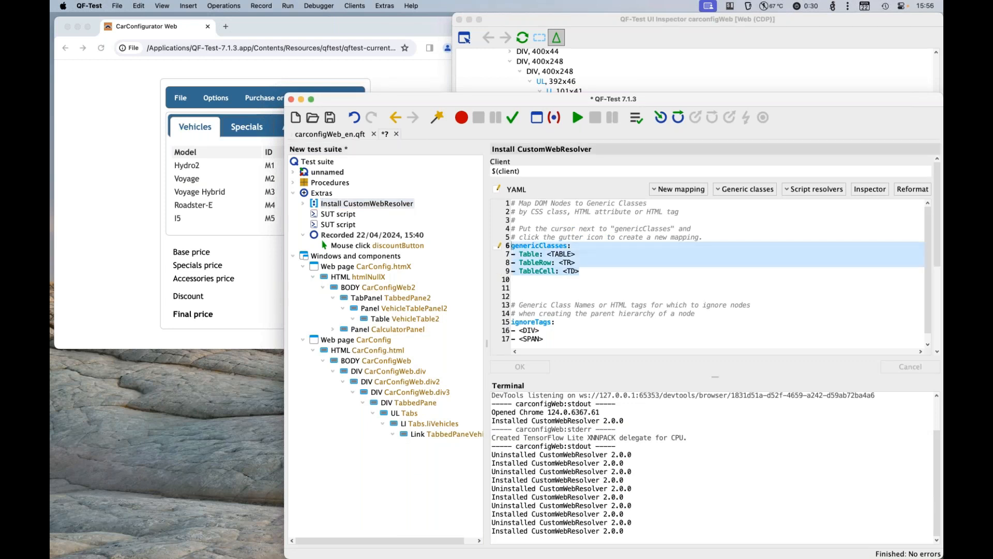
key(shift+Down)
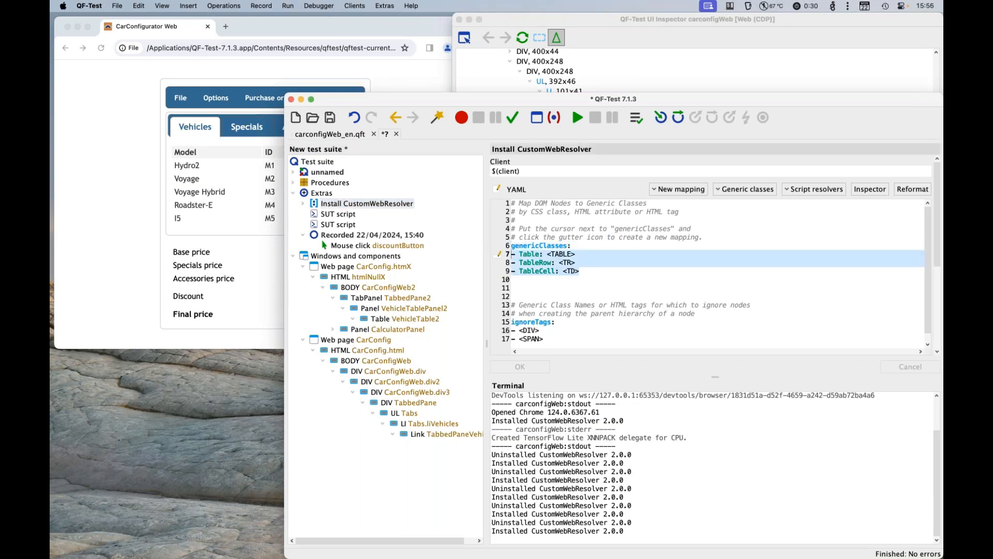
key(BackSpace)
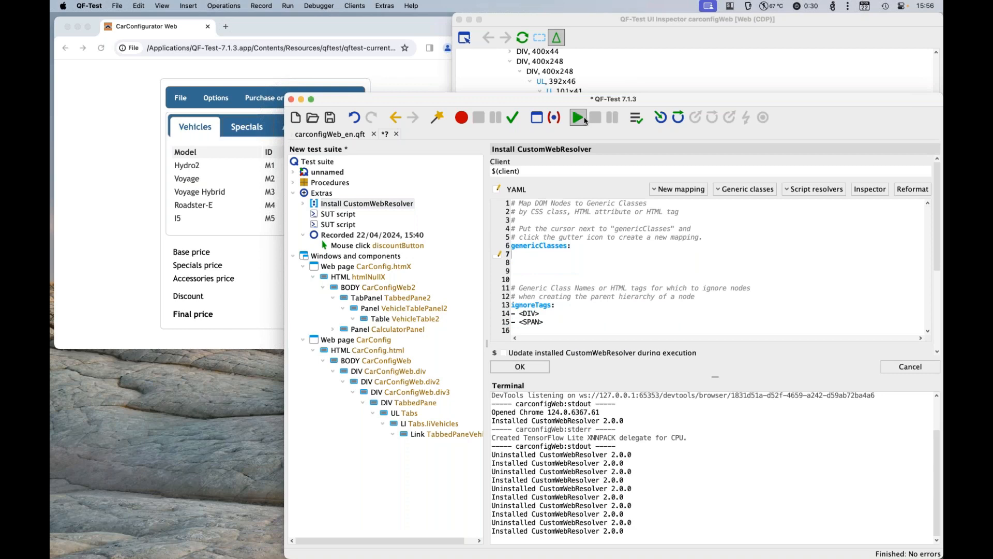
click(523, 38)
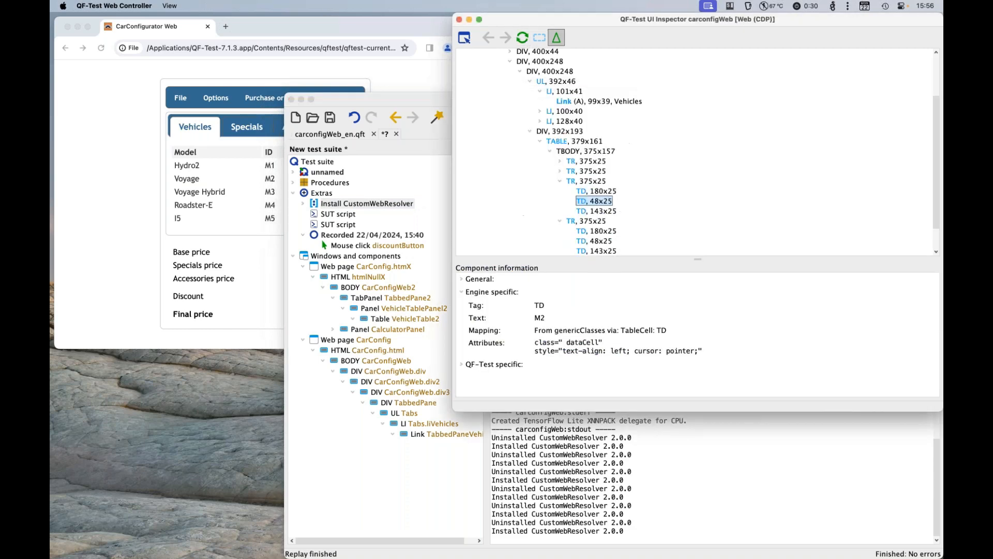
Step: Record a mouse click on the Voyage model cell in the CarConfigurator vehicles table
click(462, 40)
click(465, 40)
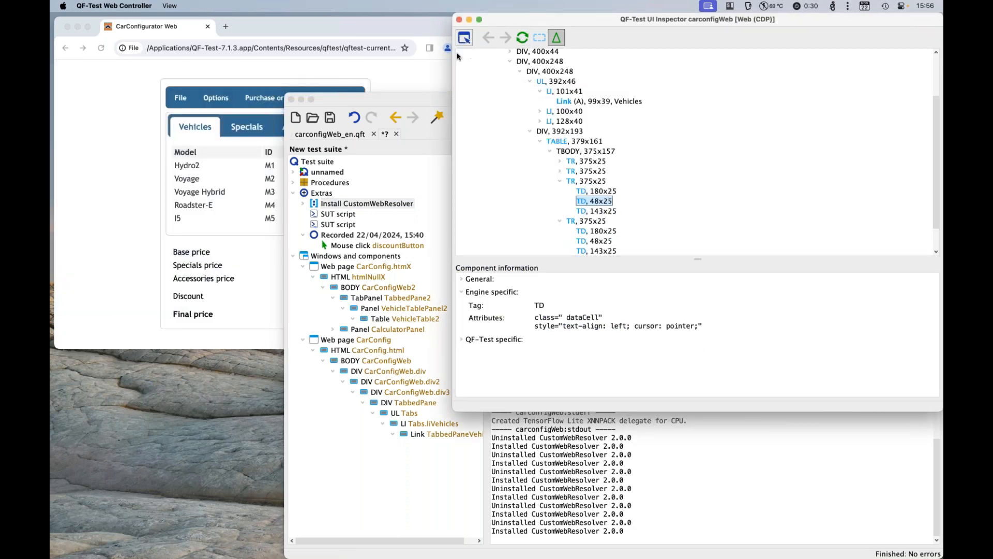
click(433, 98)
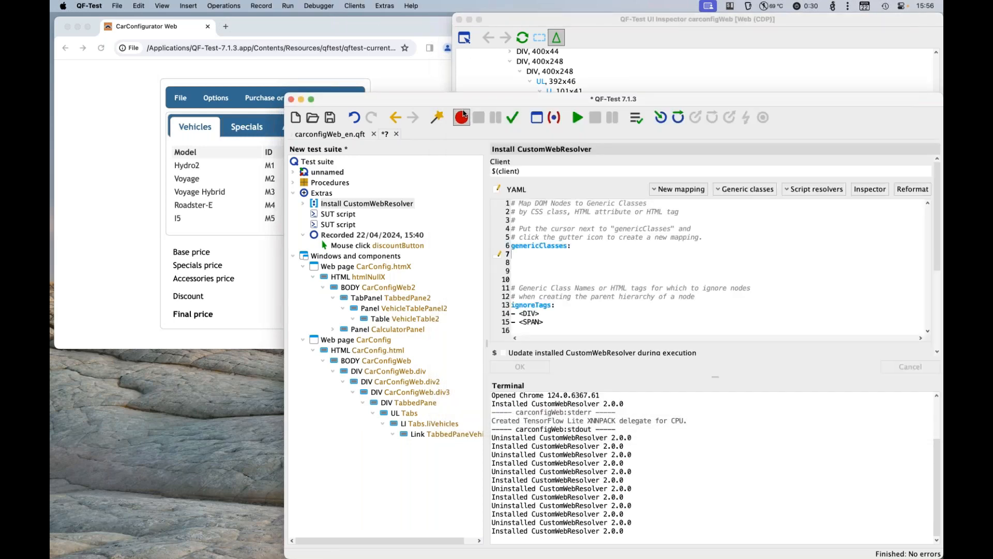
click(383, 30)
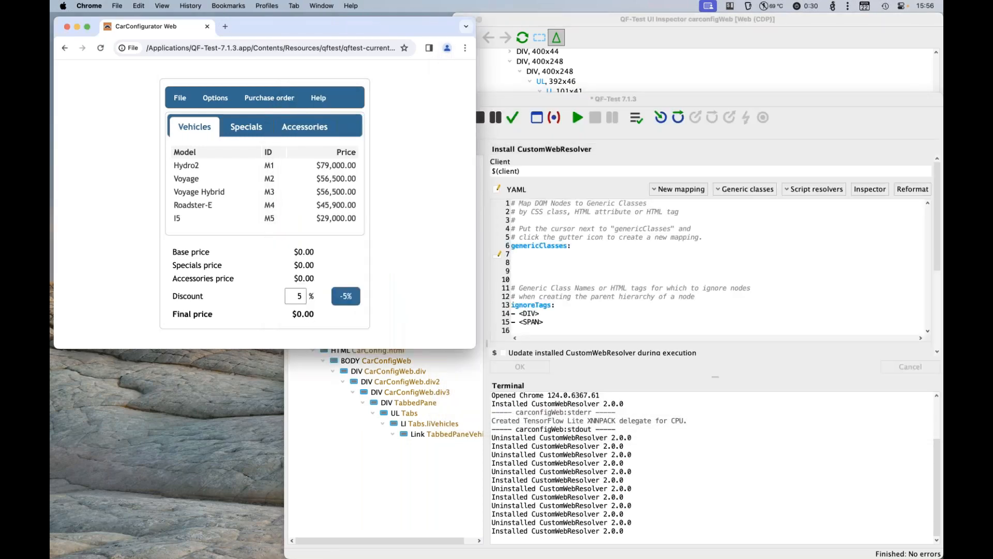
click(187, 181)
click(481, 118)
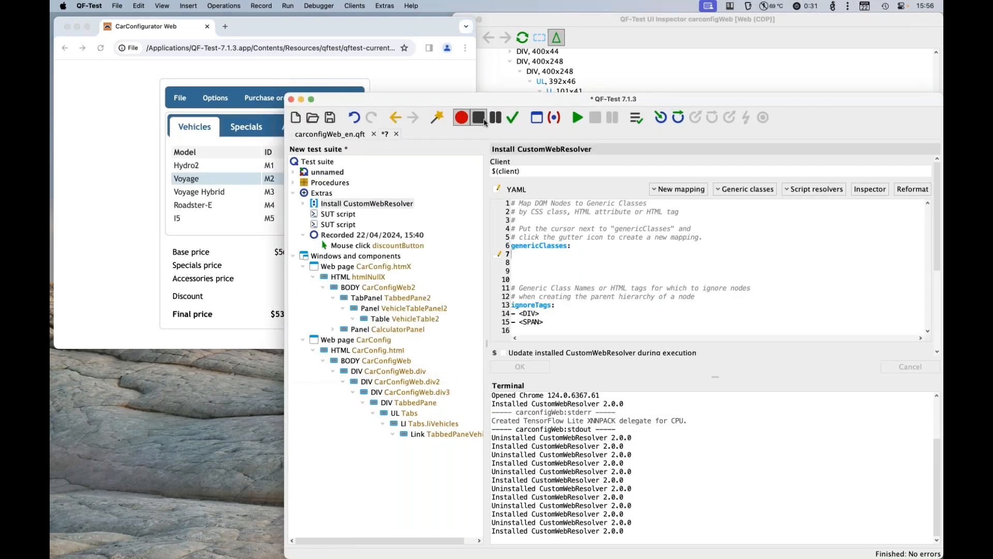
Step: Locate the component that the newly recorded mouse click refers to in the Windows and components tree
double_click(373, 256)
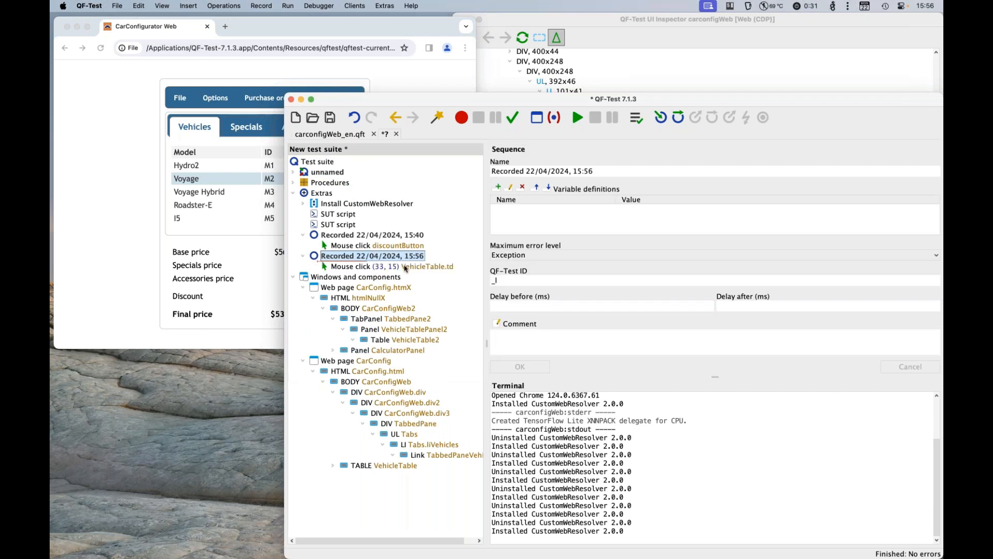
click(407, 267)
key(ctrl+w)
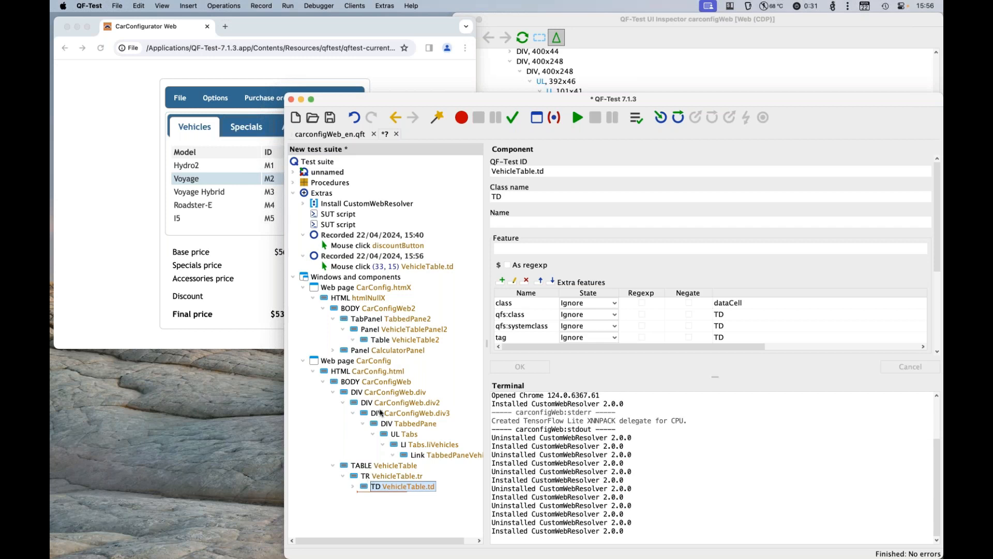
Step: Change the recorded mouse click's QF-Test component ID to VehicleTable&0&0
click(429, 268)
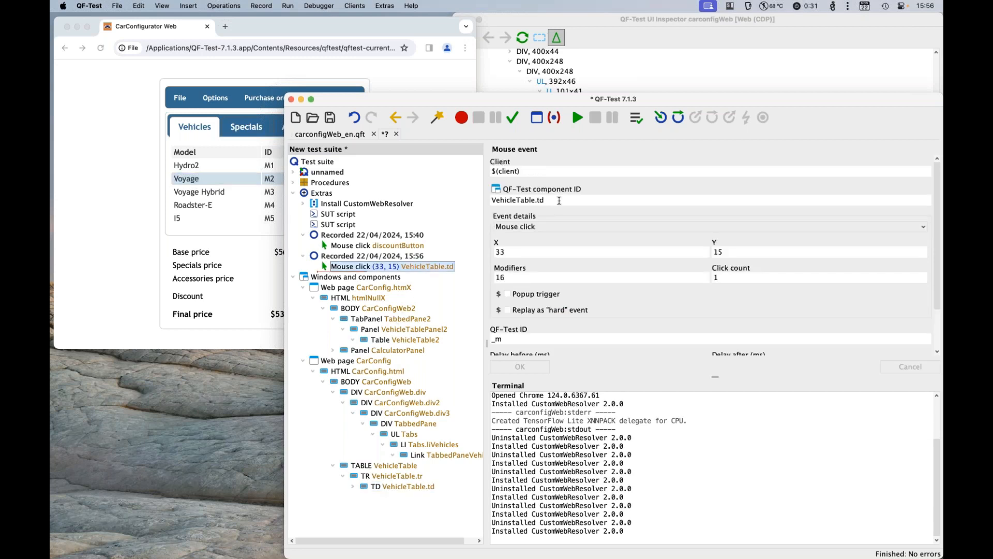
click(540, 200)
double_click(536, 200)
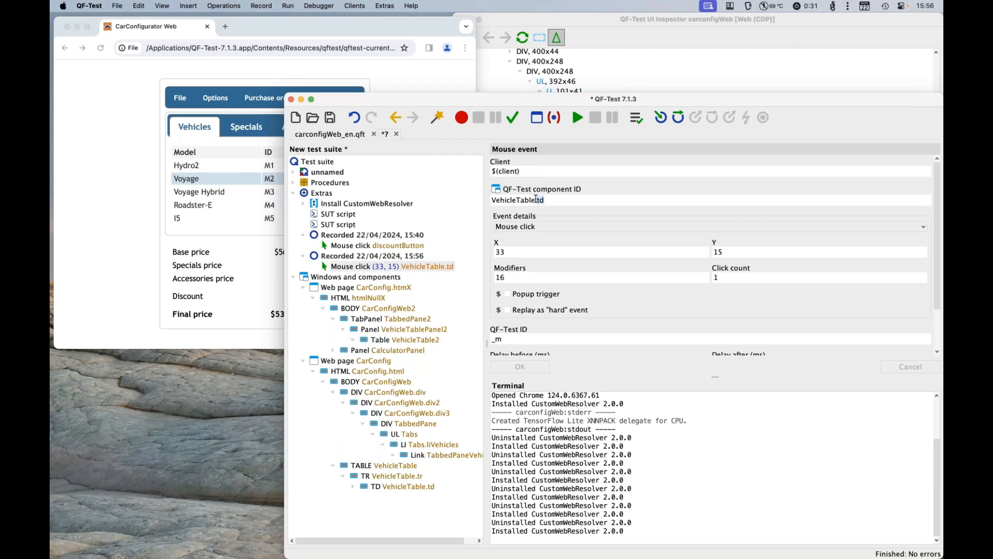
key(BackSpace)
text(0)
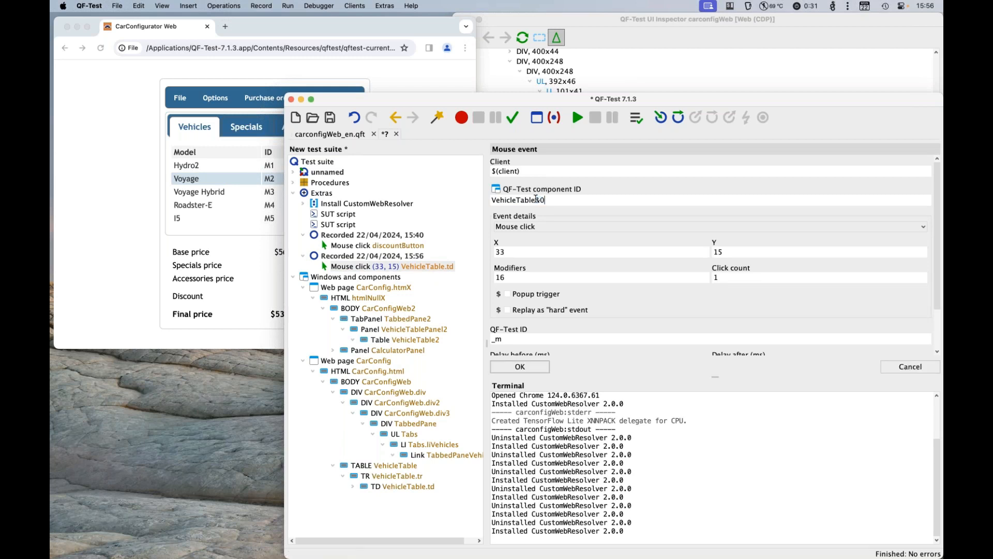
text(&0)
Step: Transform the recorded mouse click into a Check text node expecting Voyage and try running it
right_click(368, 268)
mouse_move(483, 414)
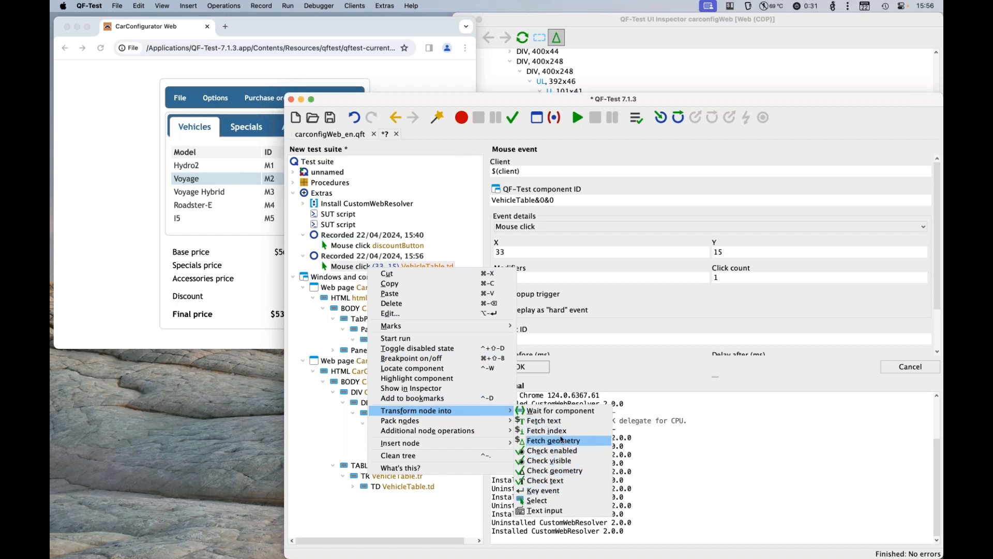
click(556, 480)
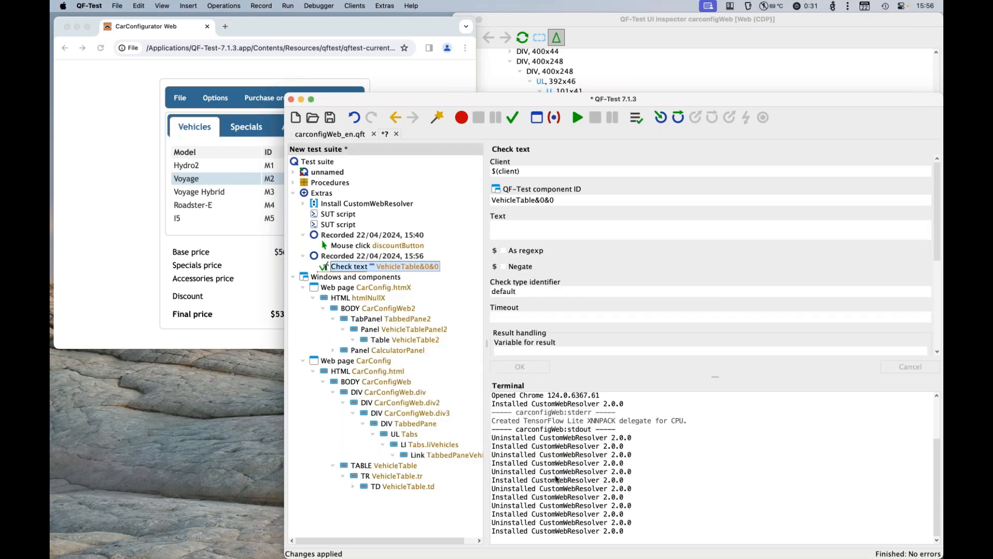
click(518, 233)
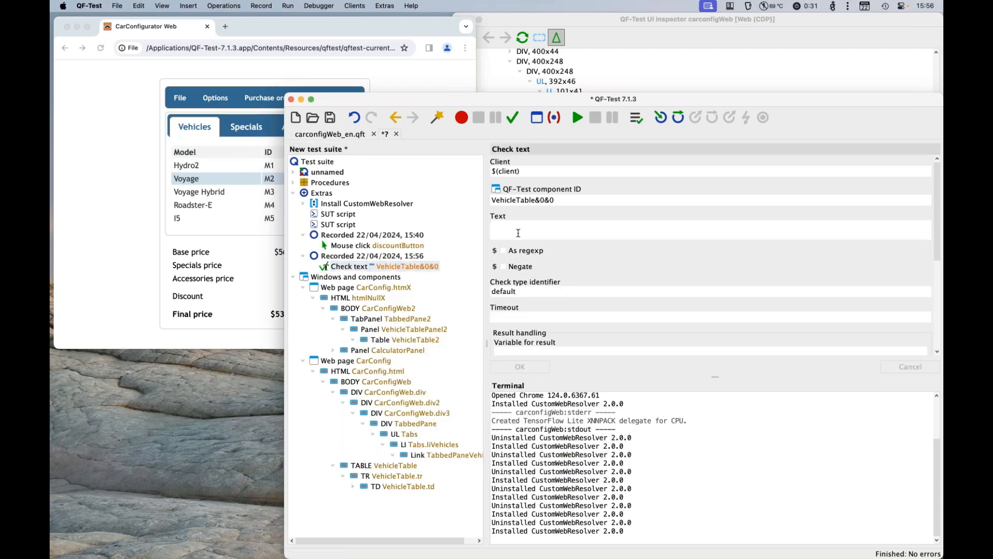
text(Voyage)
click(521, 367)
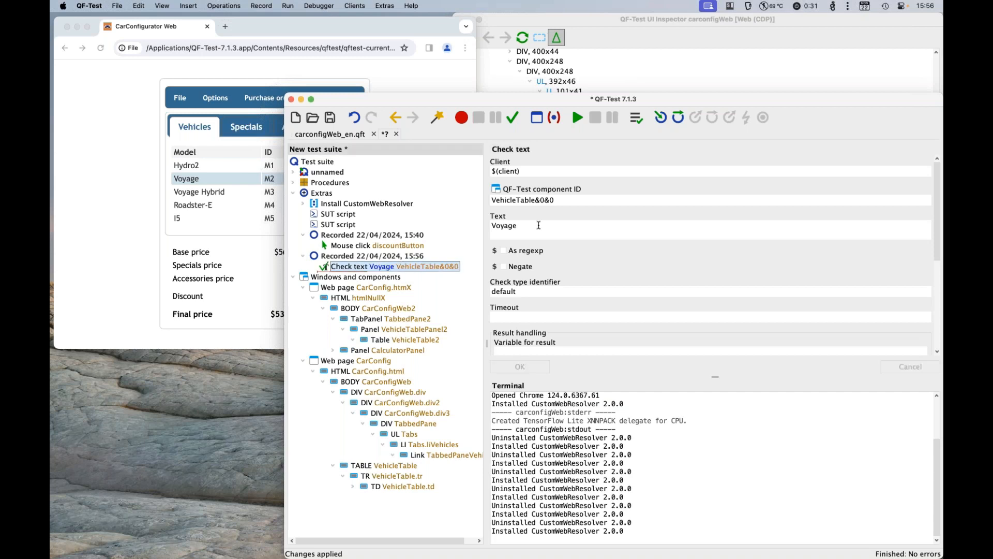
click(577, 118)
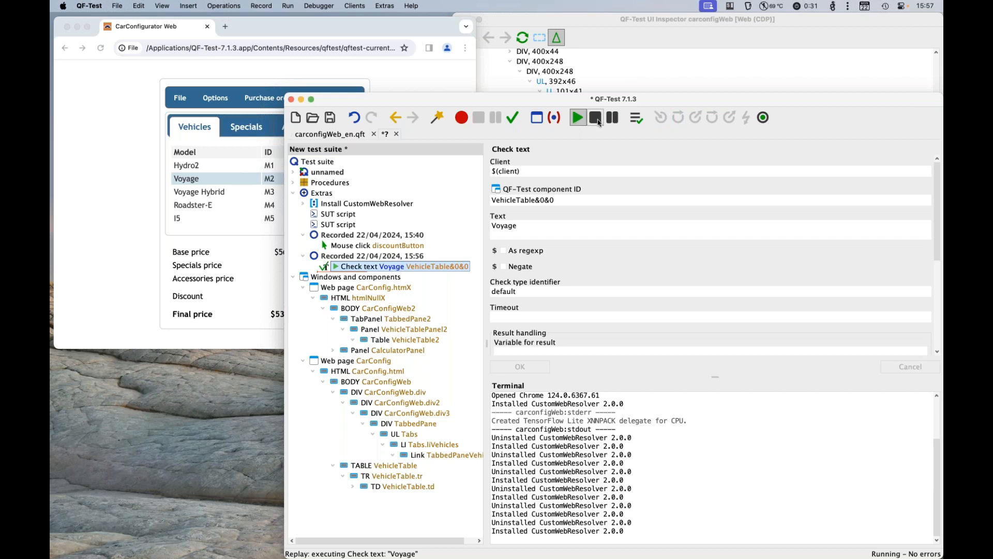
click(598, 122)
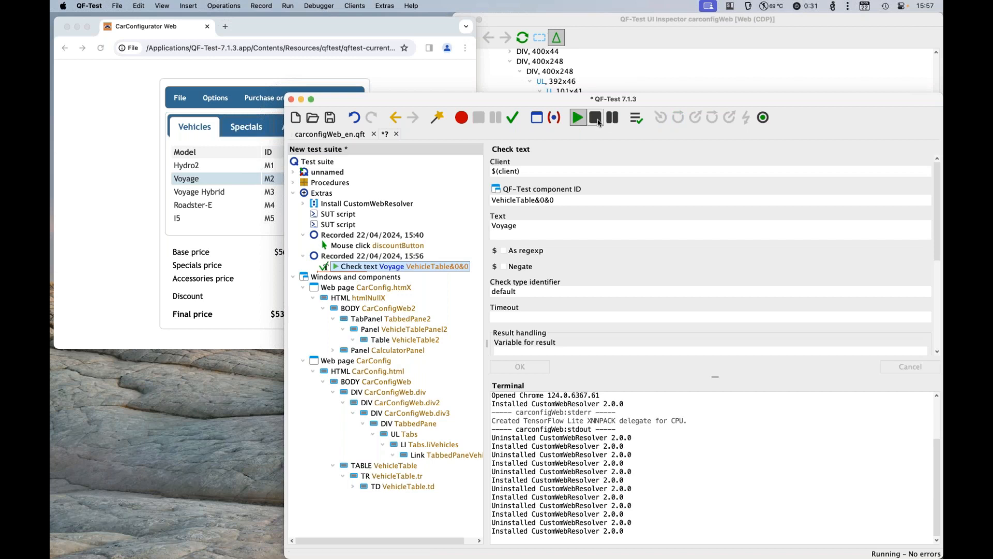
Step: Restore the Table, TableRow and TableCell mappings in the Install CustomWebResolver node and run it
click(346, 208)
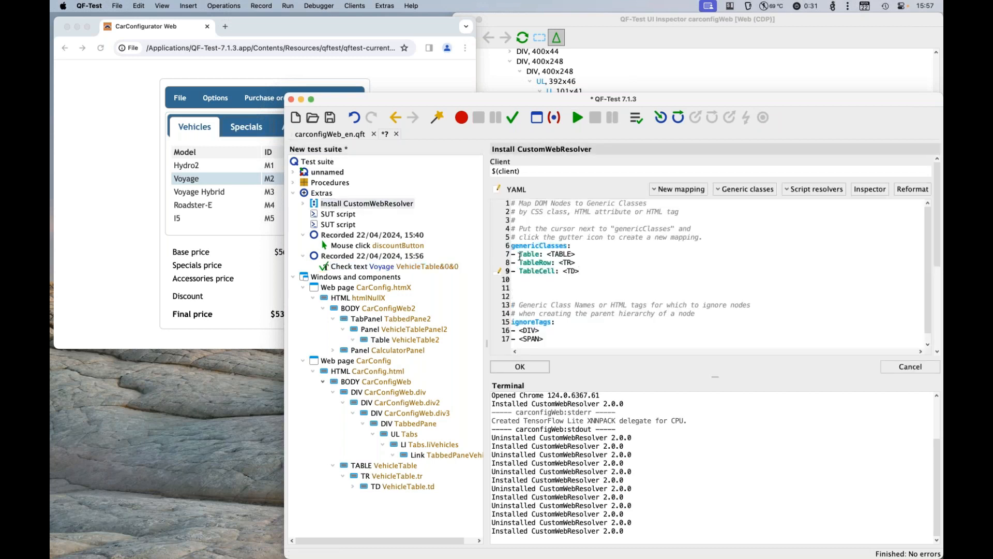
key(Down)
key(BackSpace)
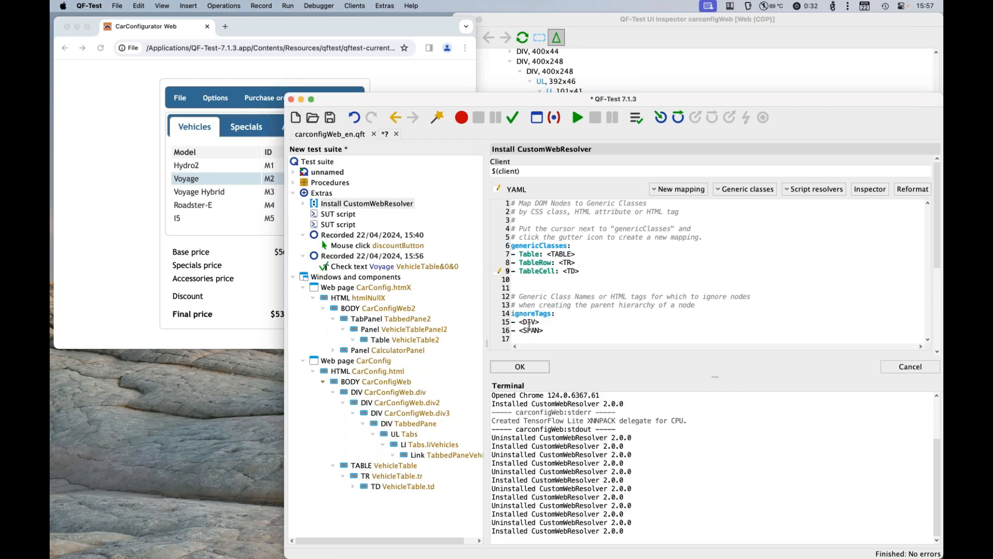
click(522, 368)
click(577, 118)
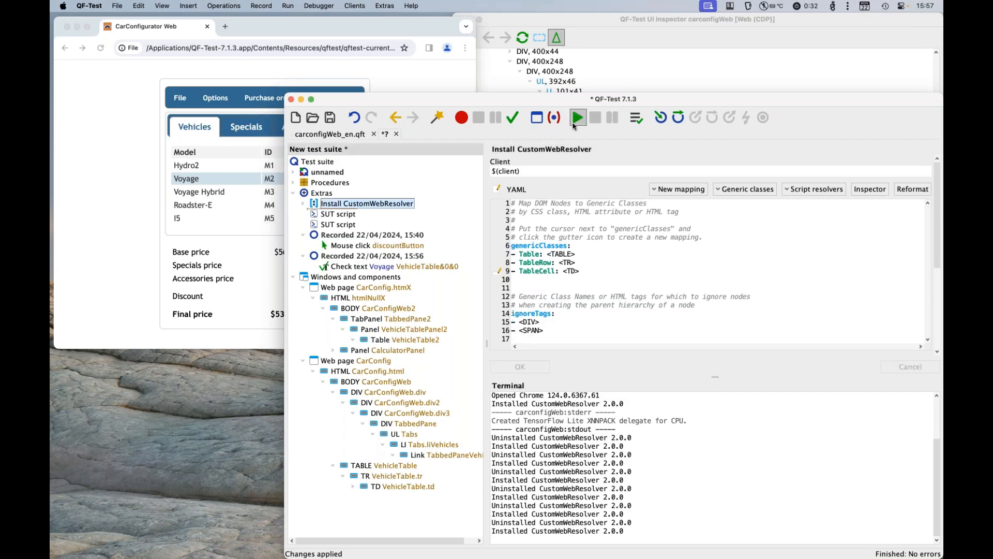
Step: Refresh the UI Inspector and expand the vehicles table's TBODY to show its rows
click(598, 25)
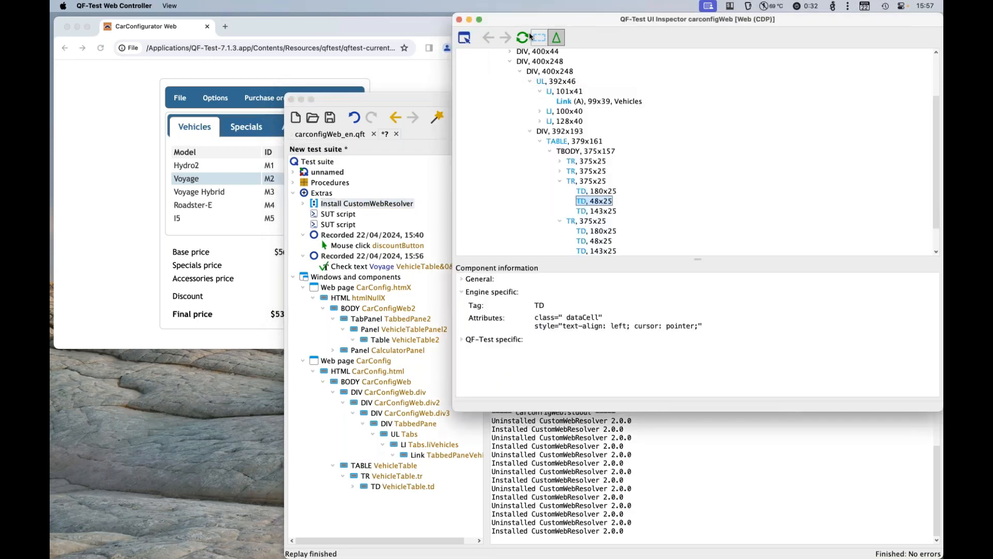
click(523, 37)
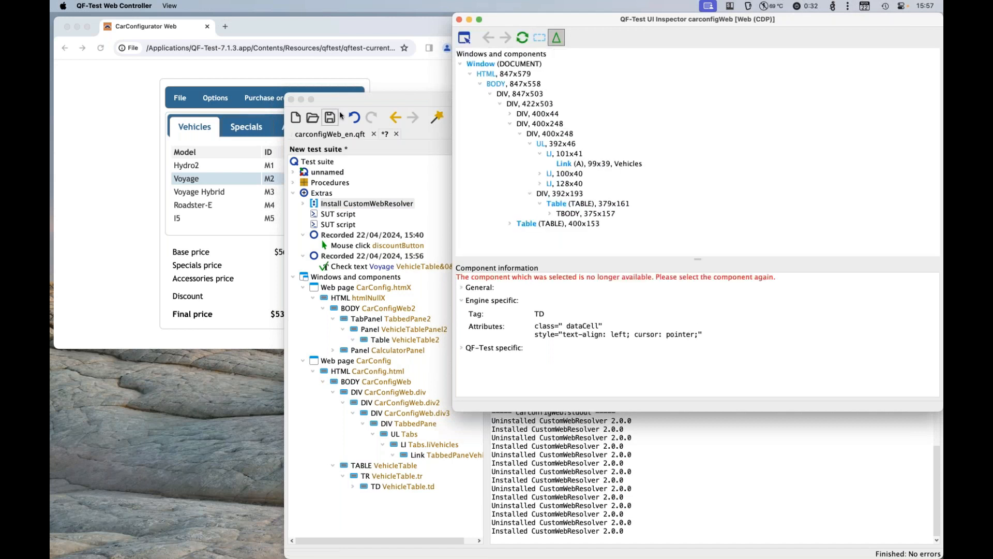
click(551, 213)
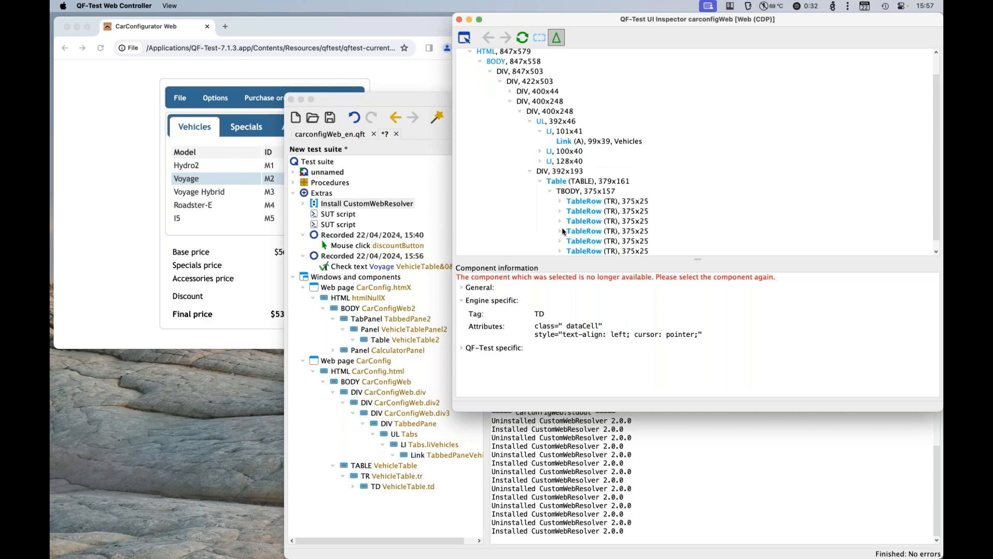
Step: Run the Check text node for VehicleTable&0&0 and examine its error in the run log
click(486, 472)
click(443, 267)
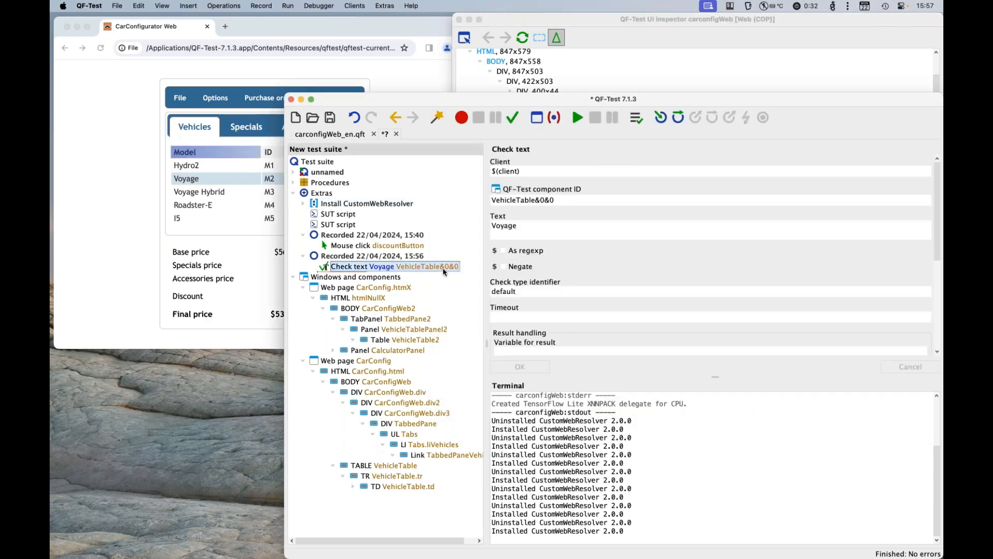
key(Return)
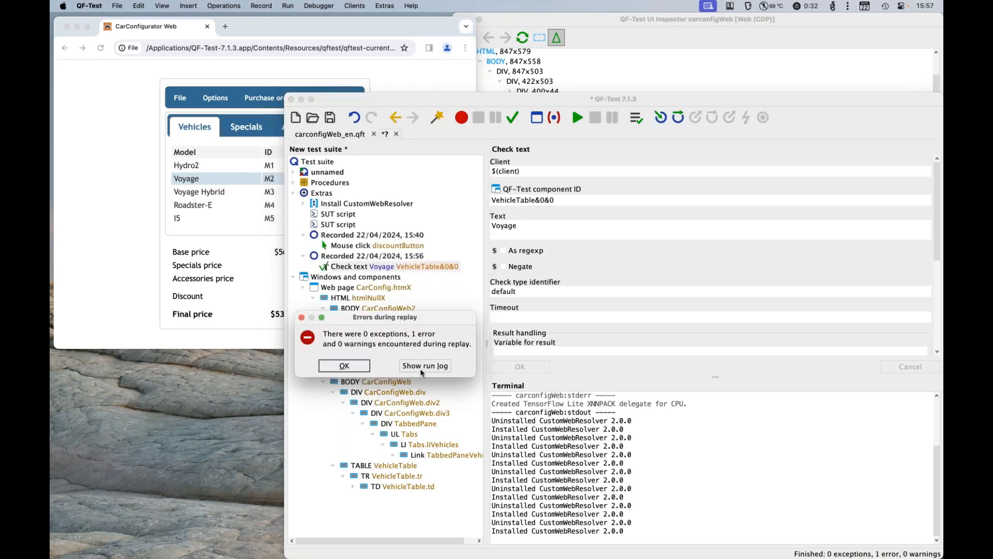
click(421, 366)
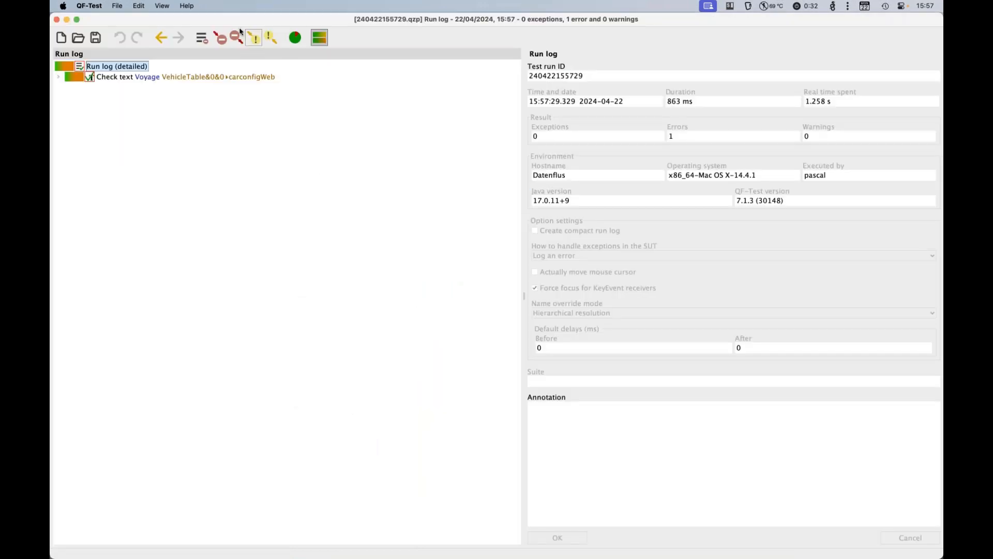
click(221, 38)
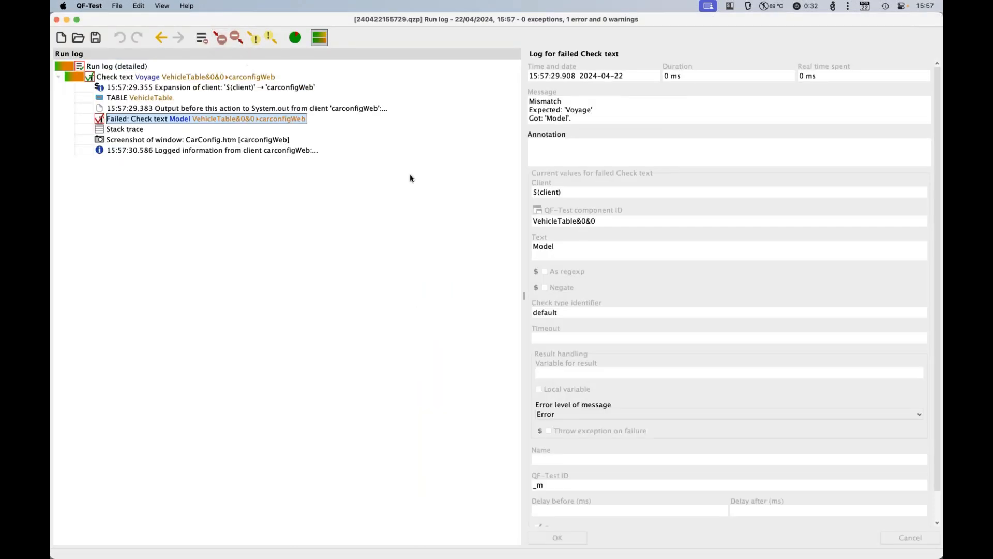
drag(232, 25, 247, 268)
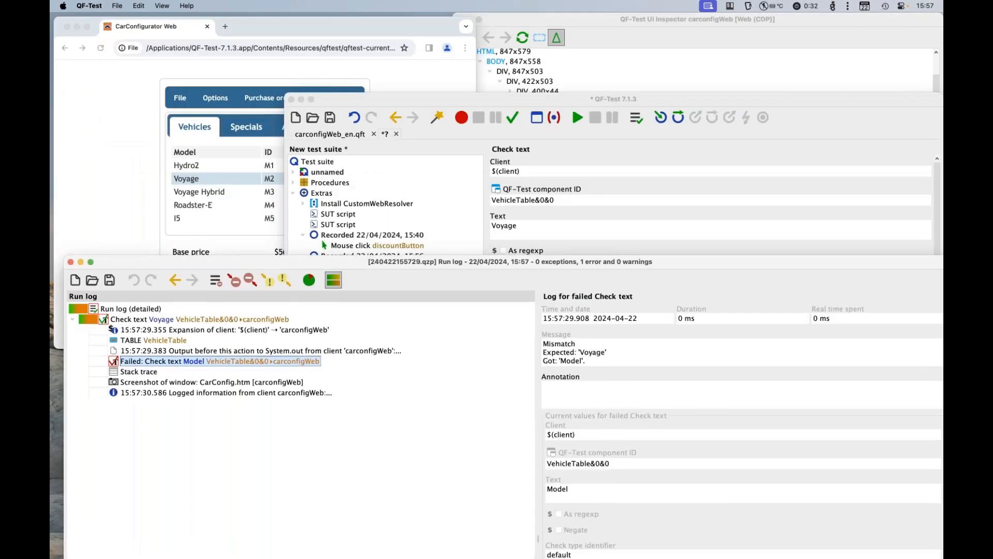
click(72, 262)
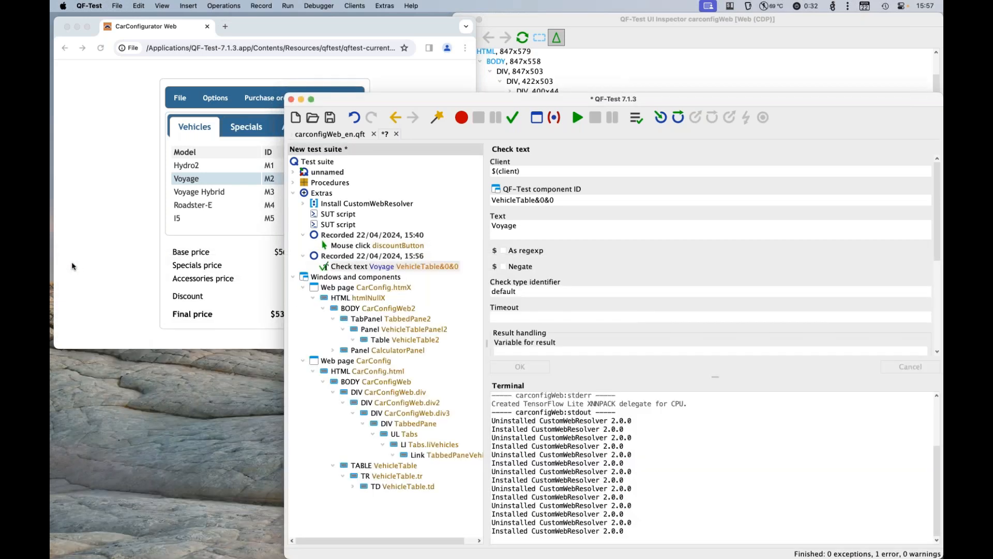
Step: Set the Check text node's QF-Test component ID to VehicleTable&0&2 and run the check
click(558, 200)
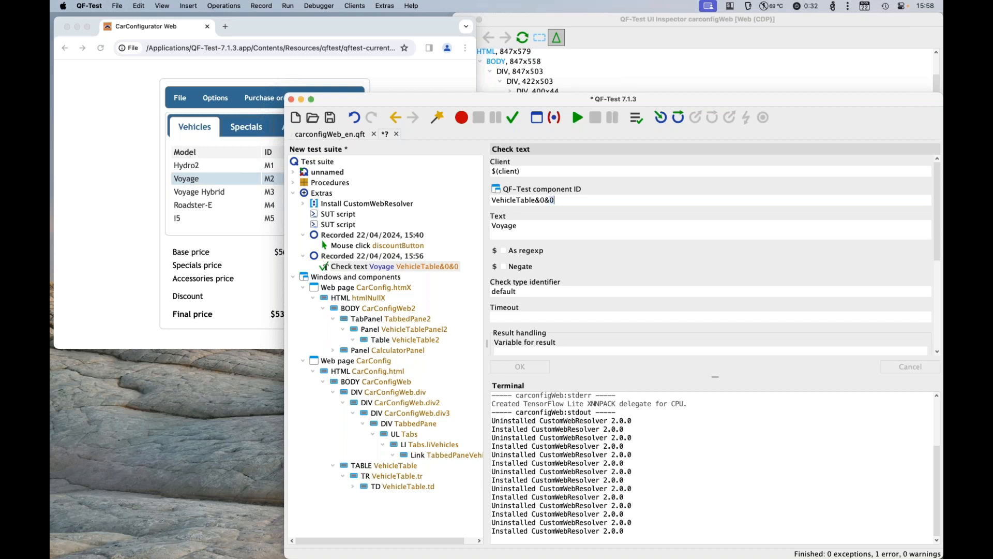
click(594, 201)
key(BackSpace)
text(2)
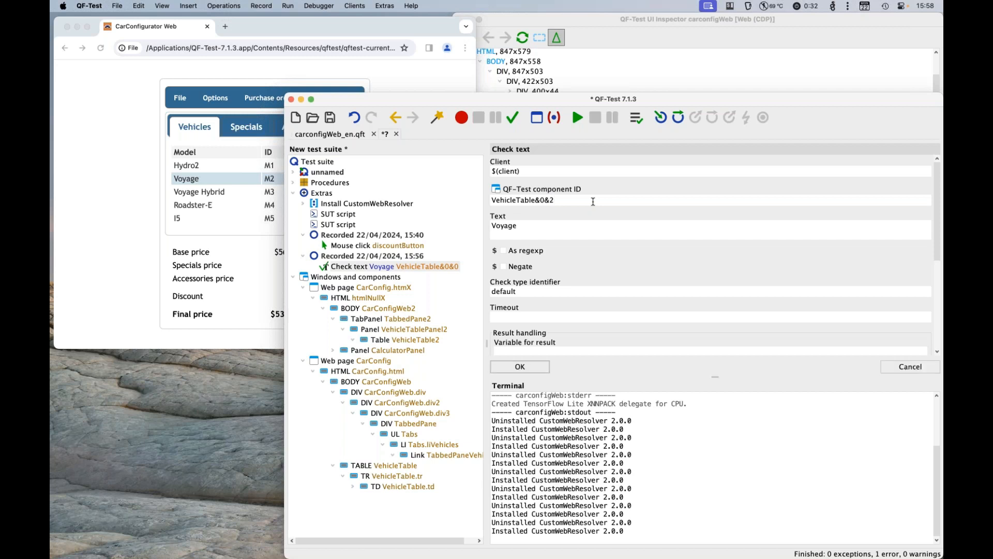
key(Return)
click(578, 118)
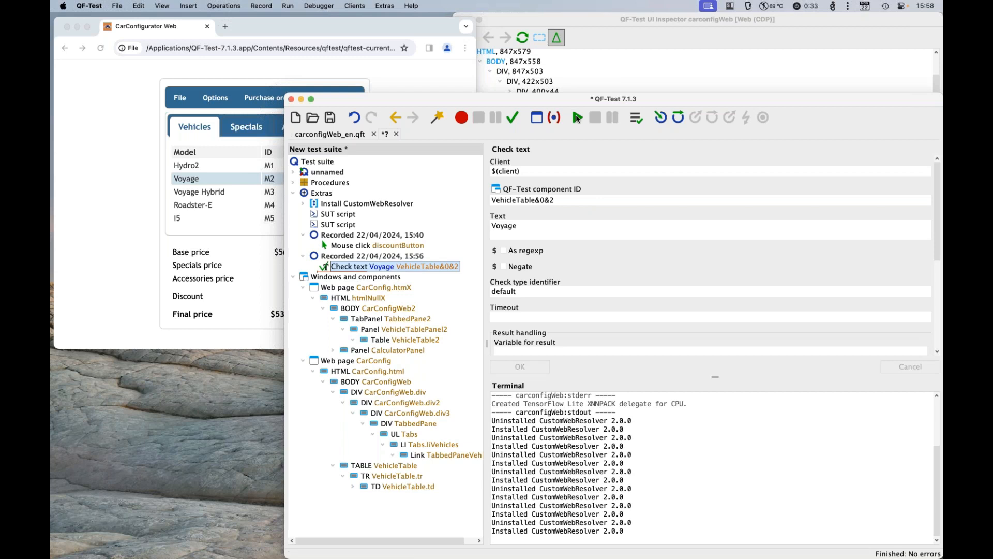
Step: Collapse both recorded web page component trees and record a text check on the -5% discount button
click(301, 287)
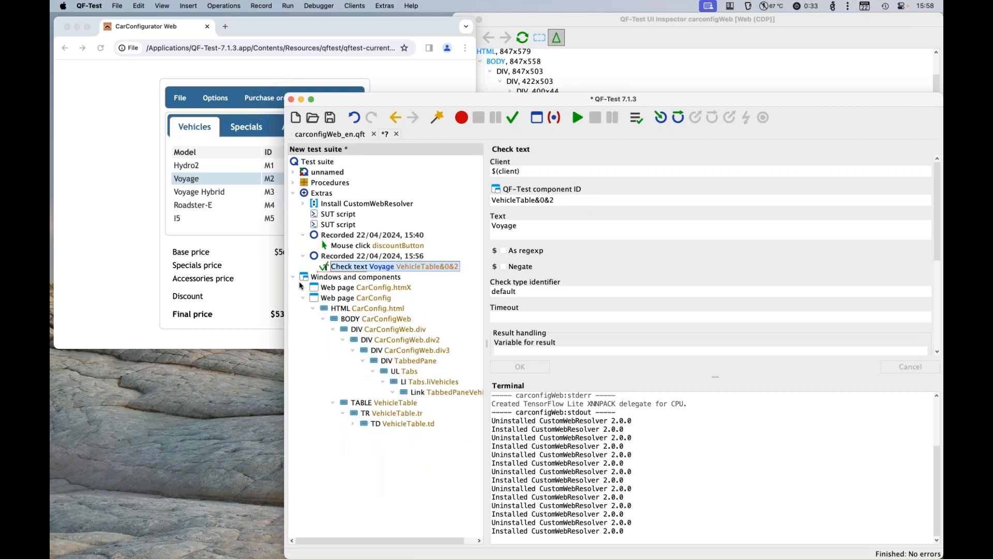
click(304, 298)
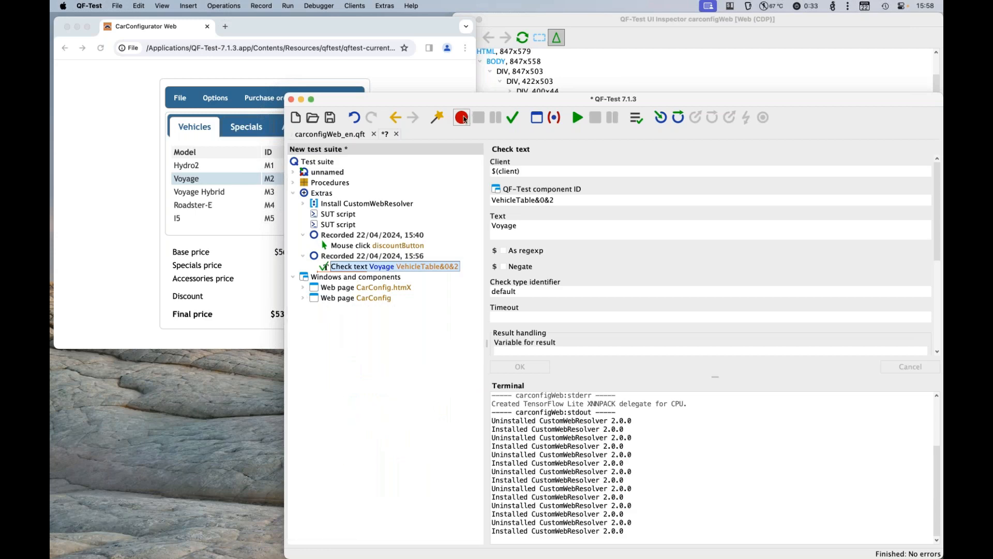
click(462, 117)
click(513, 117)
click(424, 26)
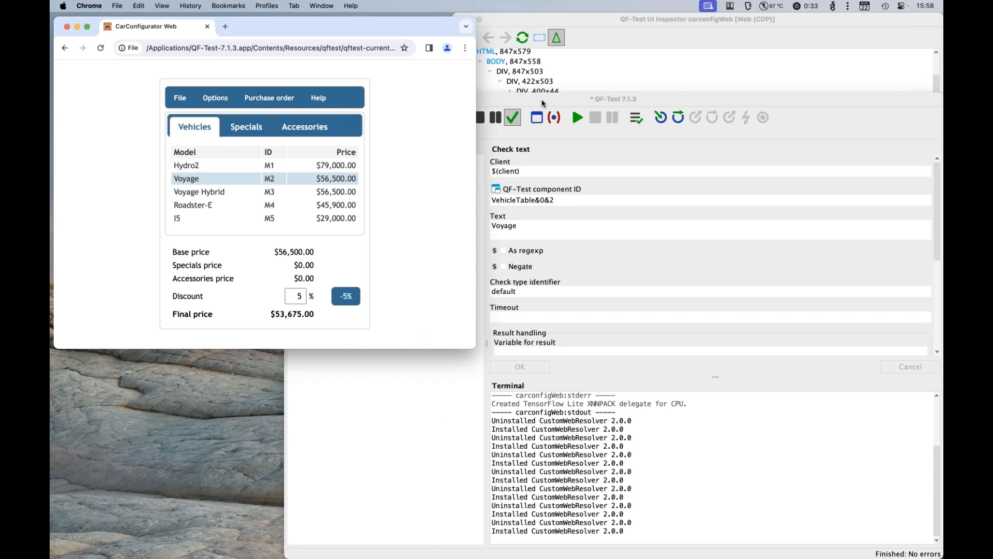
click(542, 103)
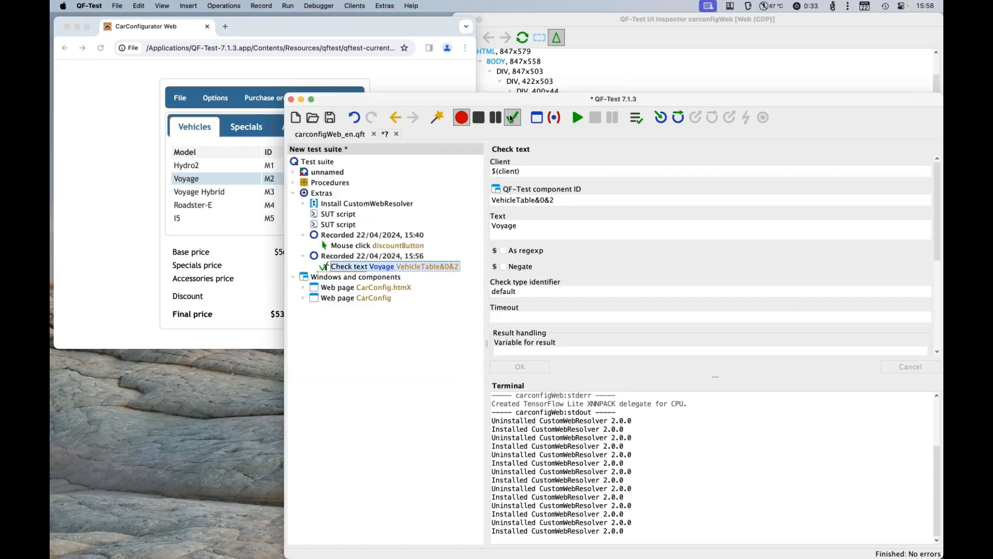
click(478, 122)
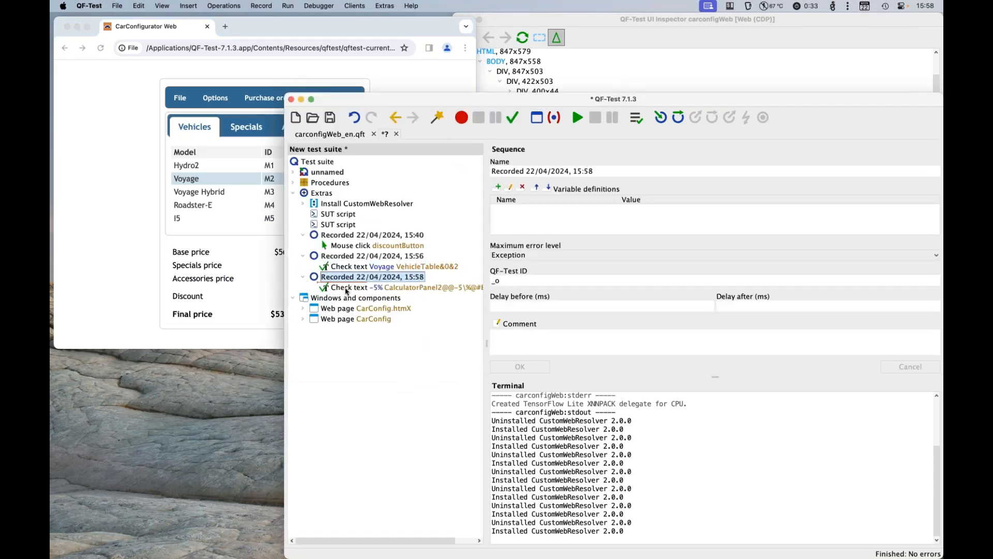
Step: Examine the component ID of the newly recorded -5% check and locate its referenced component in the suite
click(347, 288)
click(544, 200)
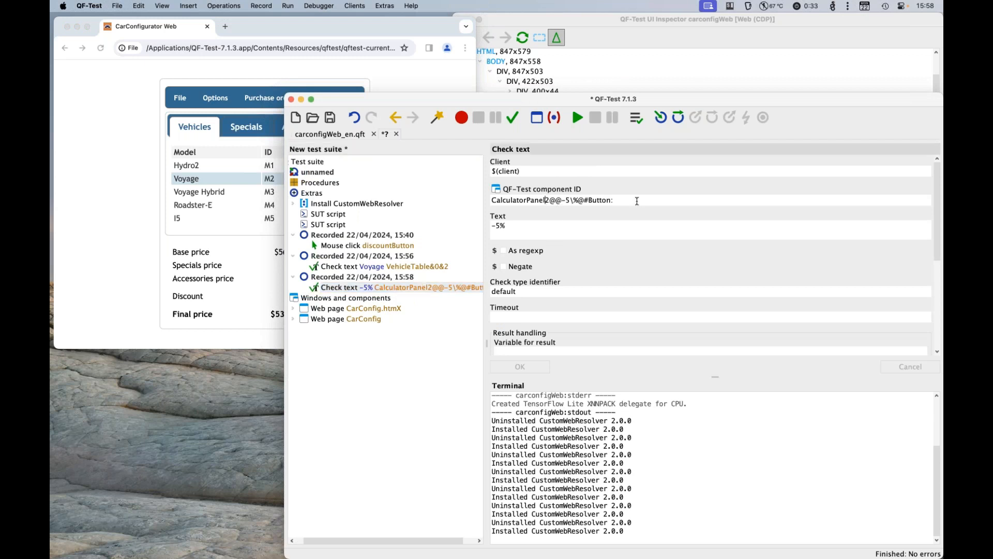
shift+click(642, 202)
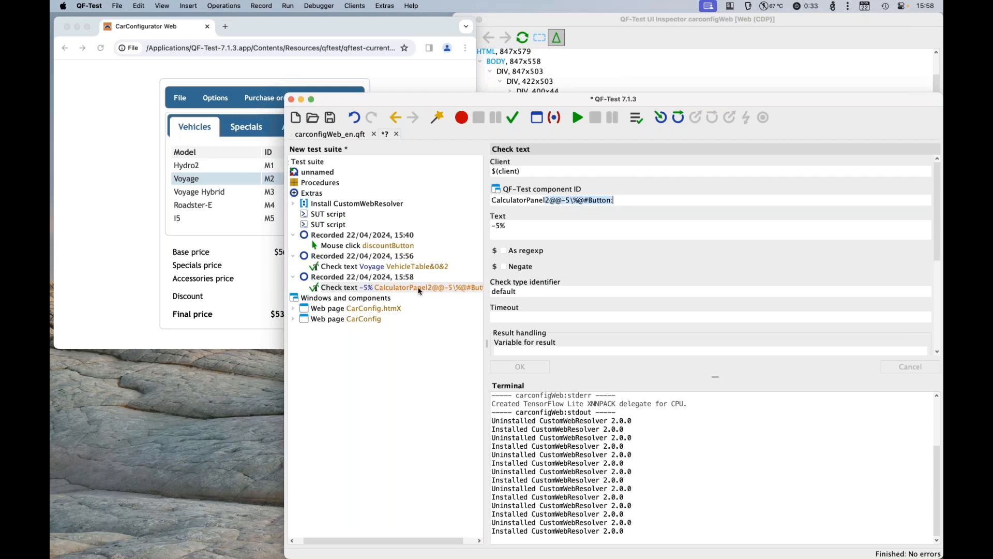
key(ctrl+w)
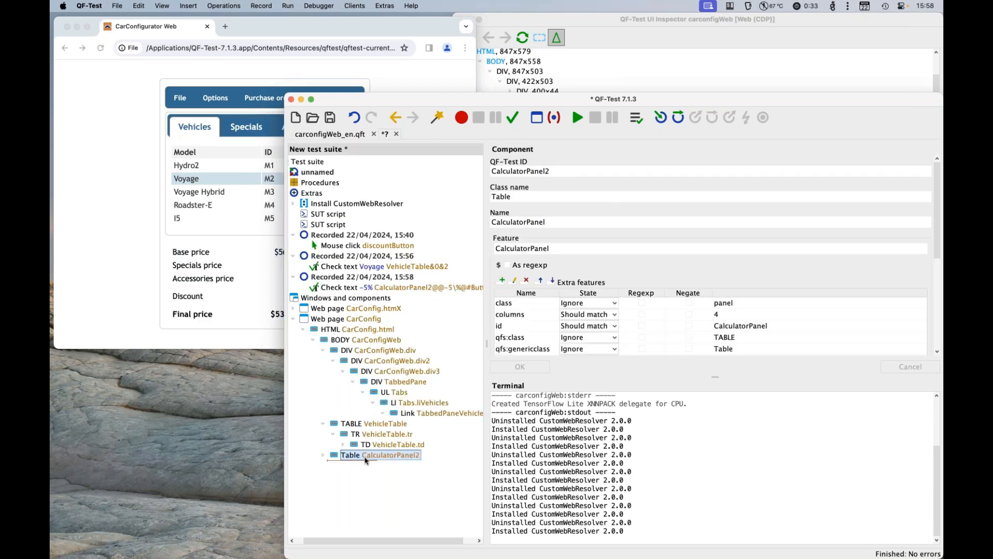
Step: Pick the -5% discount button with the UI Inspector and examine its node within the calculator table
click(148, 280)
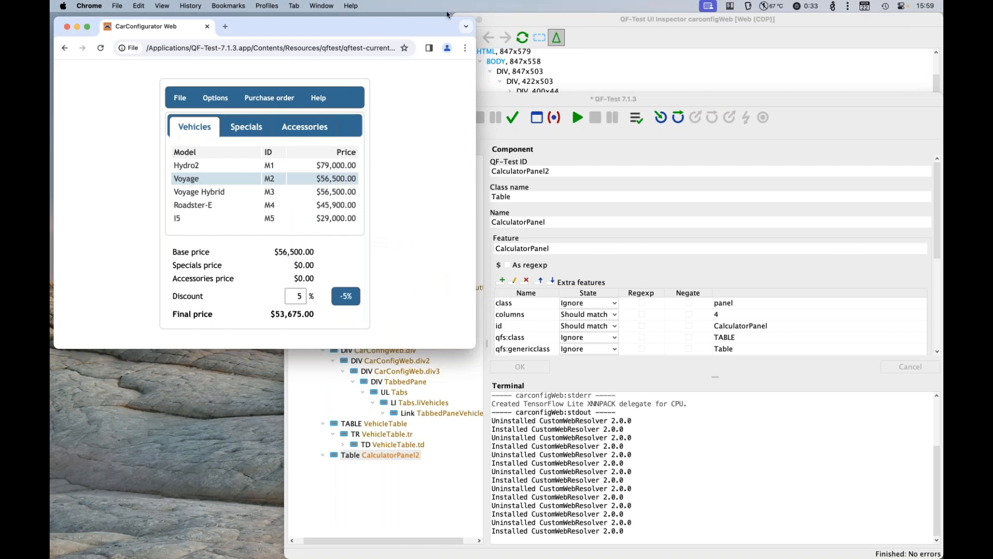
click(501, 21)
click(464, 37)
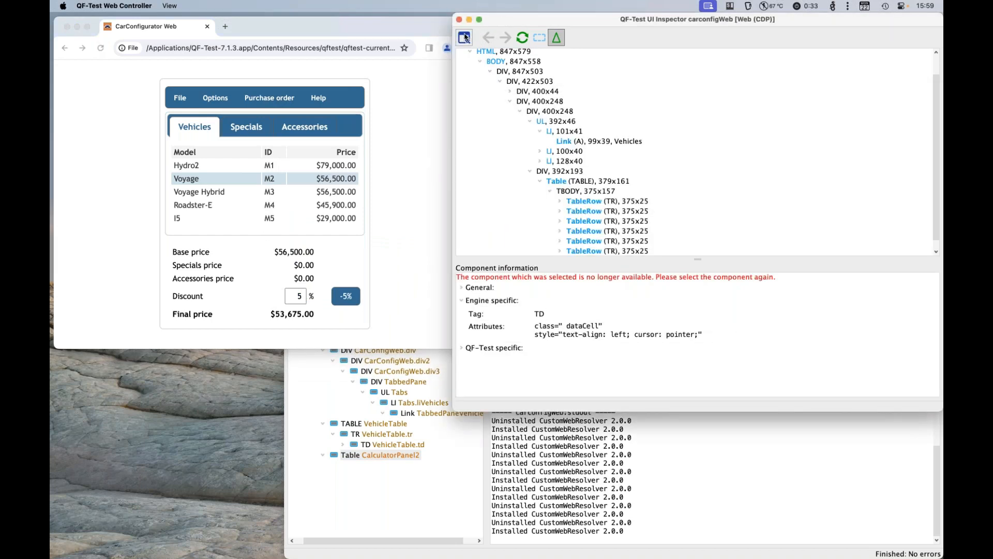
click(350, 299)
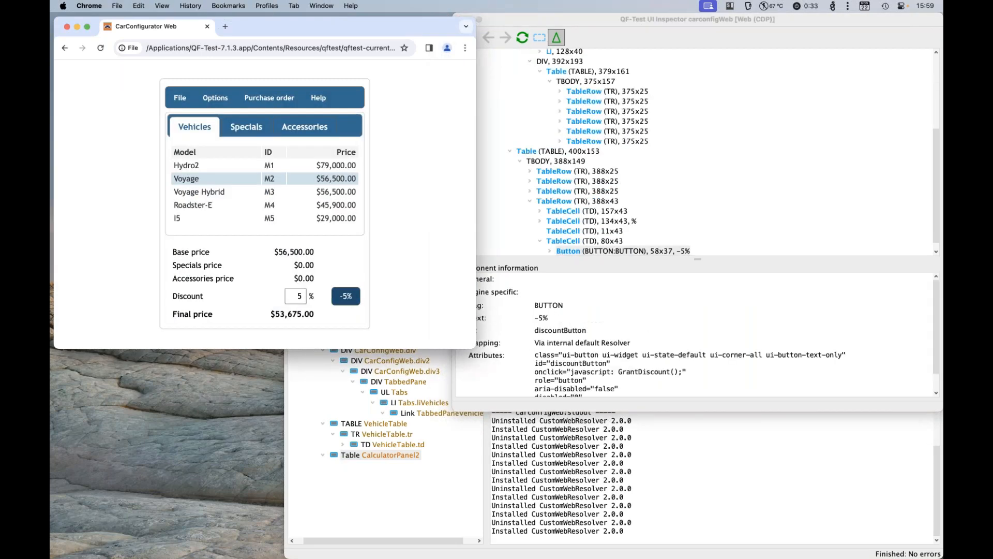
click(594, 252)
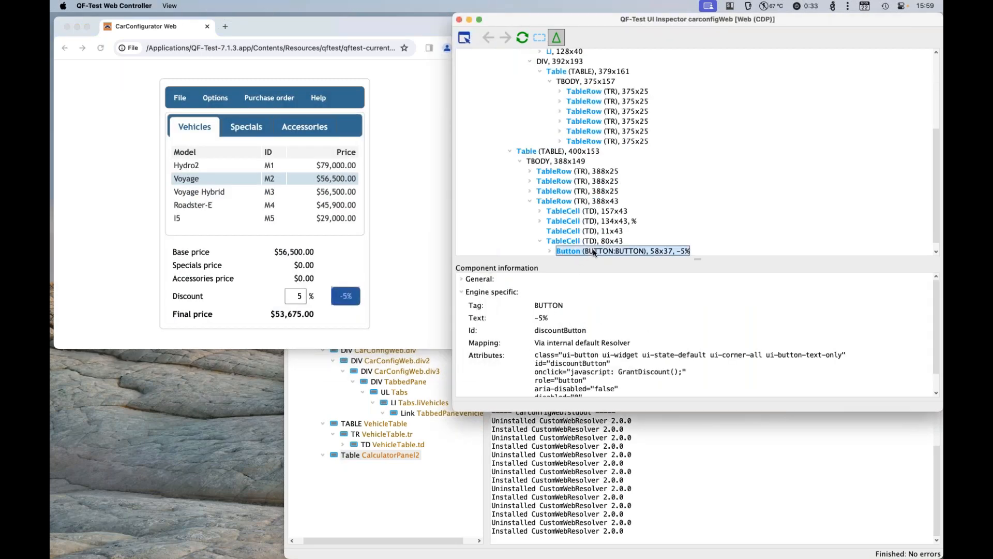
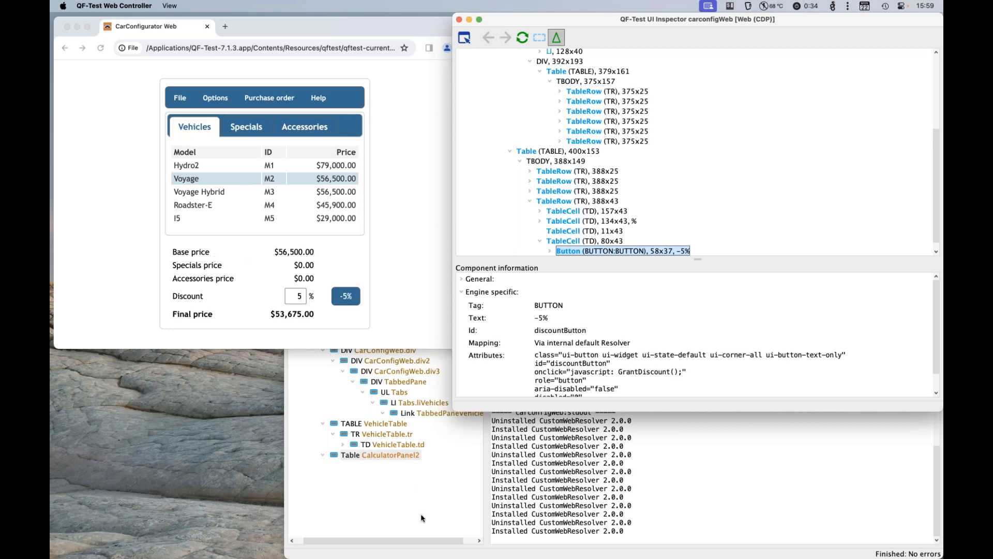
Step: Review the Install CustomWebResolver mappings and pick the Hydro2 cell of the vehicle table with the UI Inspector
click(594, 472)
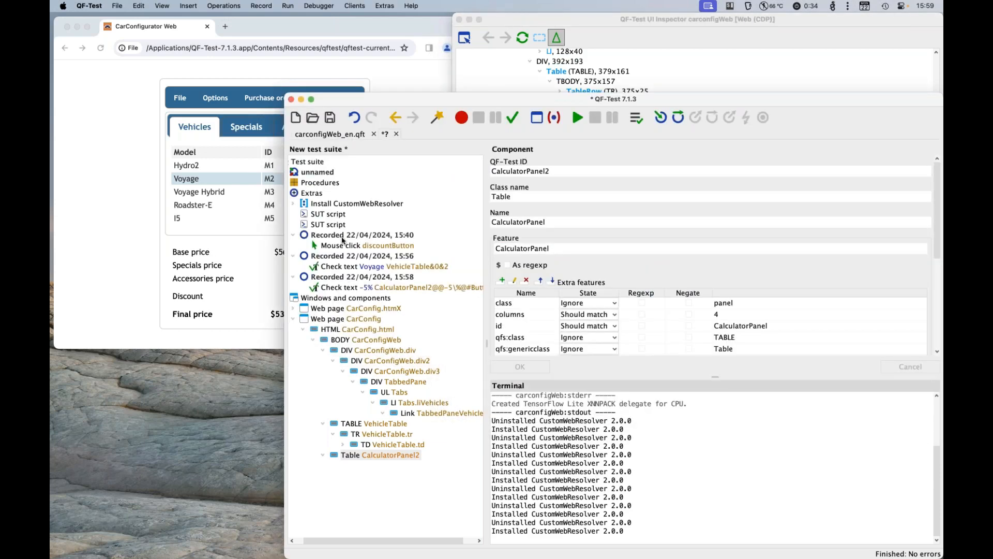
click(348, 203)
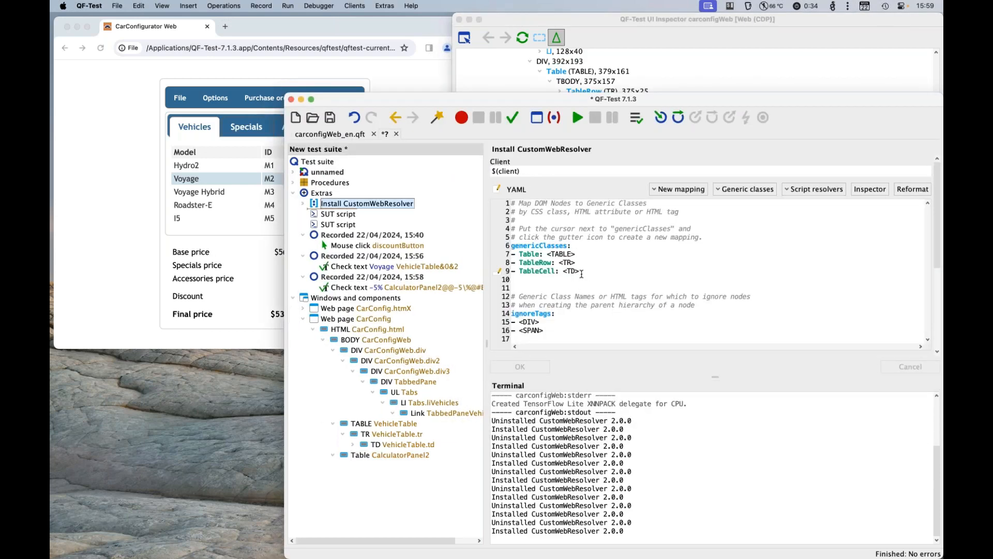
click(582, 271)
click(603, 43)
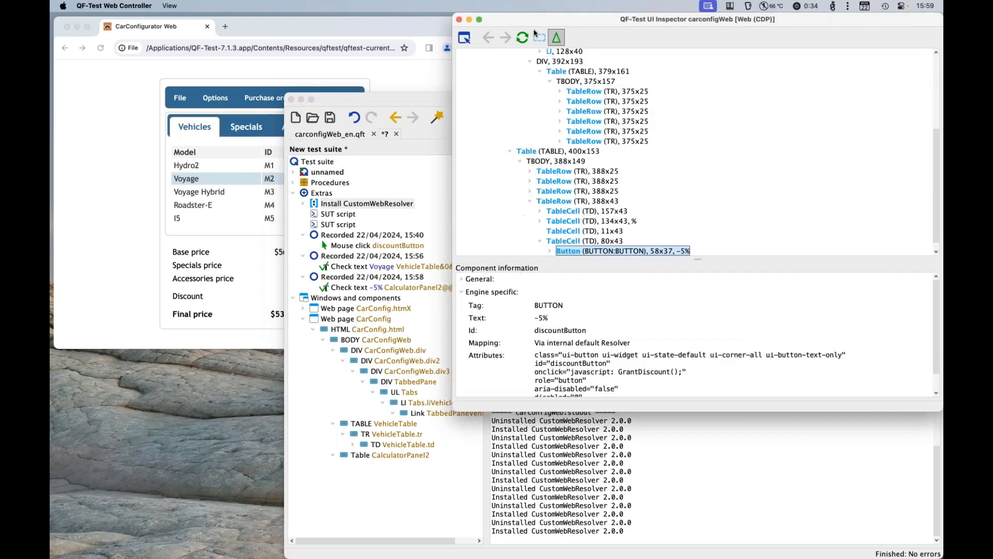
click(465, 38)
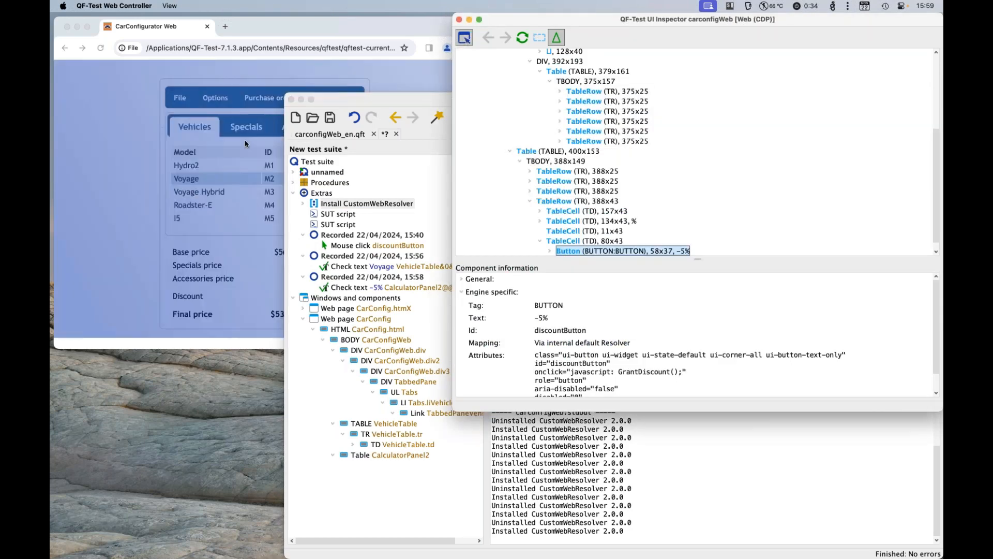
click(194, 169)
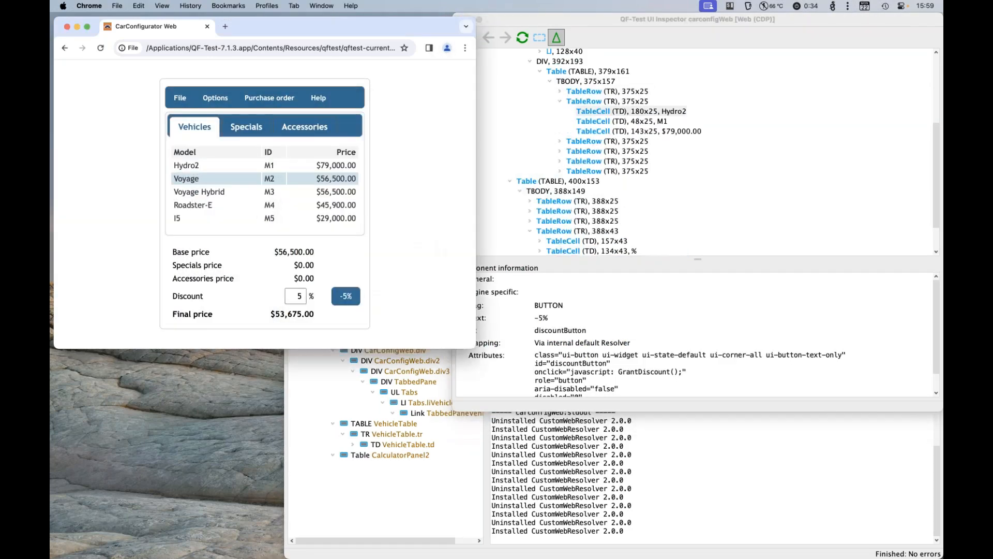
click(623, 262)
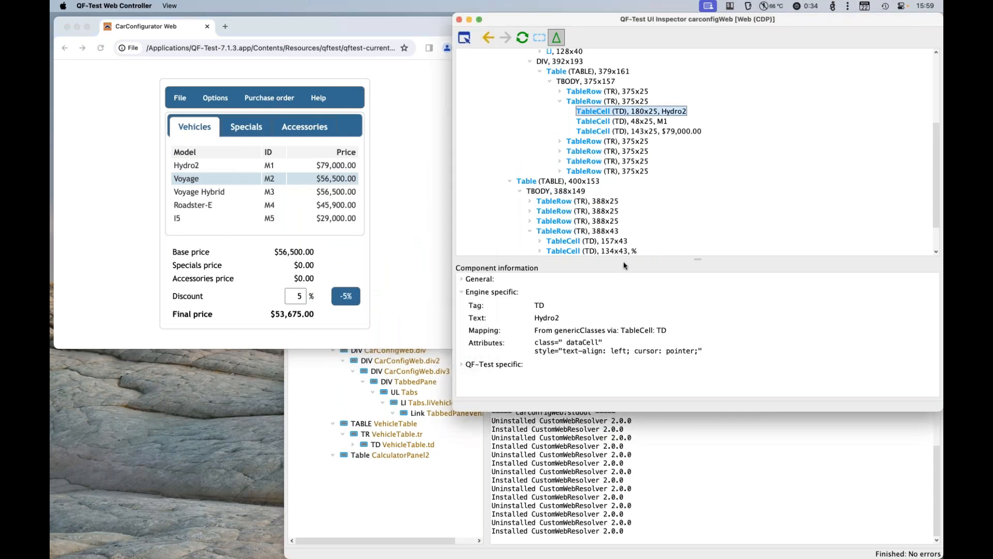
Step: Copy the Hydro2 cell's CSS class and map TableCell to dataCell instead of the TD tag in the CustomWebResolver
double_click(552, 344)
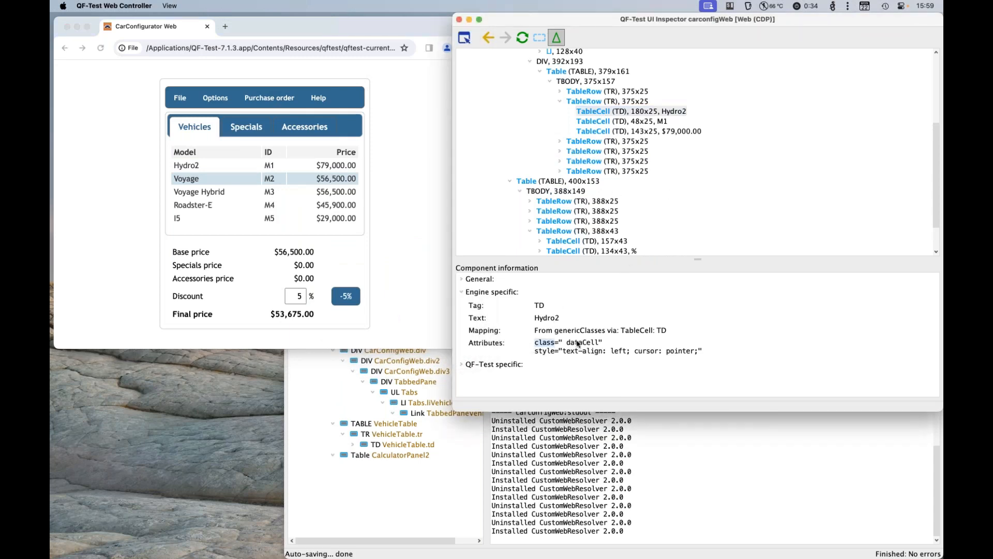
double_click(590, 344)
key(super+c)
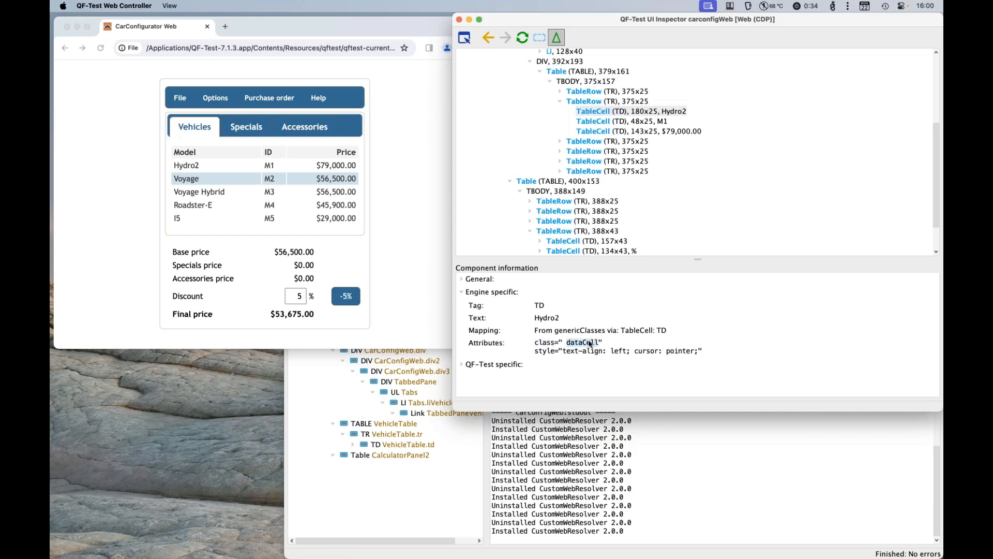
click(624, 460)
drag(564, 272, 595, 271)
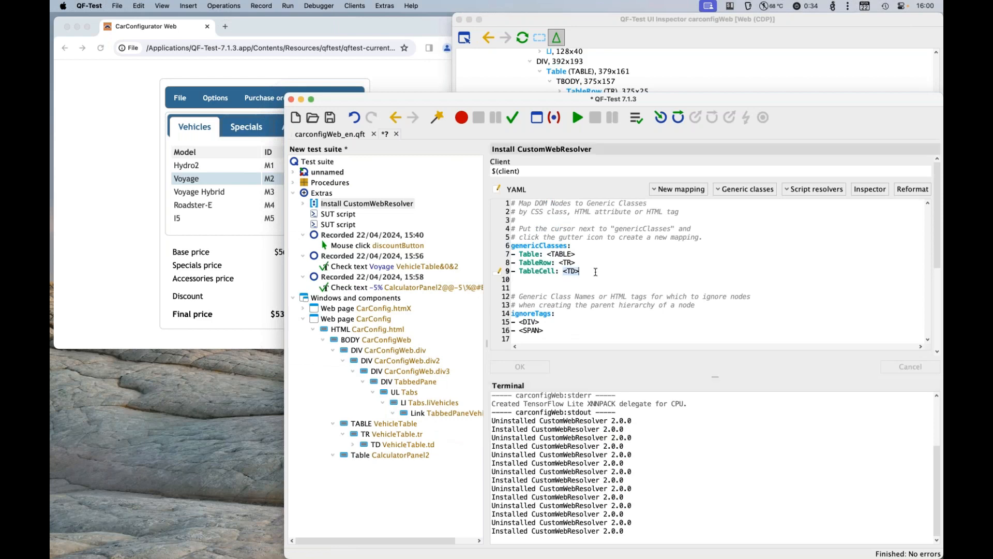
key(super+v)
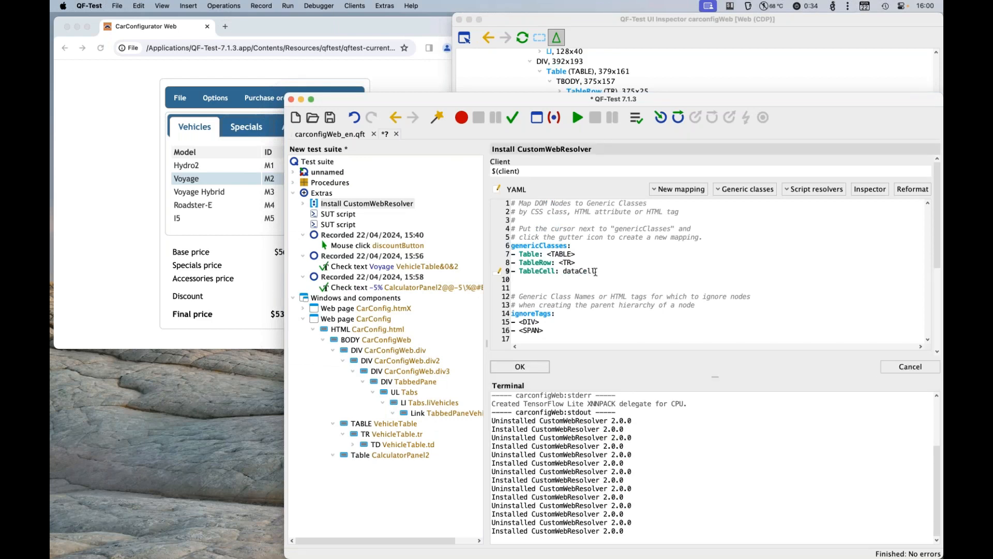
Step: Copy the CSS class of the vehicle table's row and map TableRow to dataRow in the CustomWebResolver
click(672, 81)
click(589, 101)
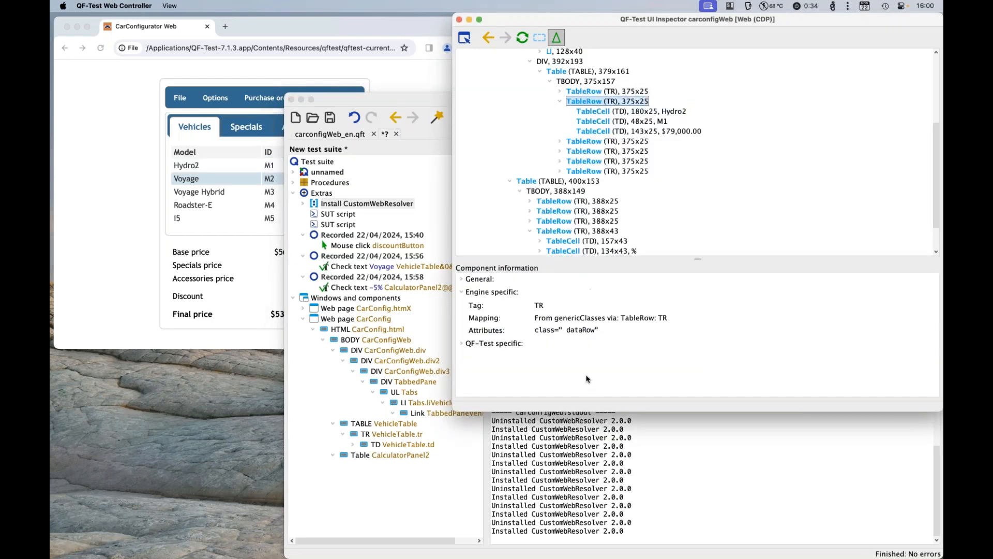
double_click(589, 330)
key(super+c)
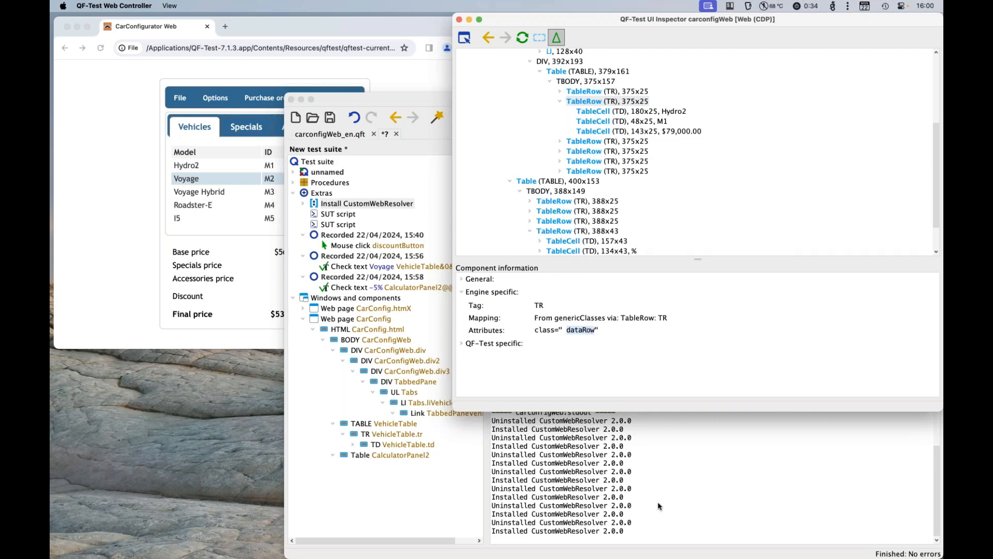
click(559, 262)
drag(560, 262, 580, 261)
key(super+v)
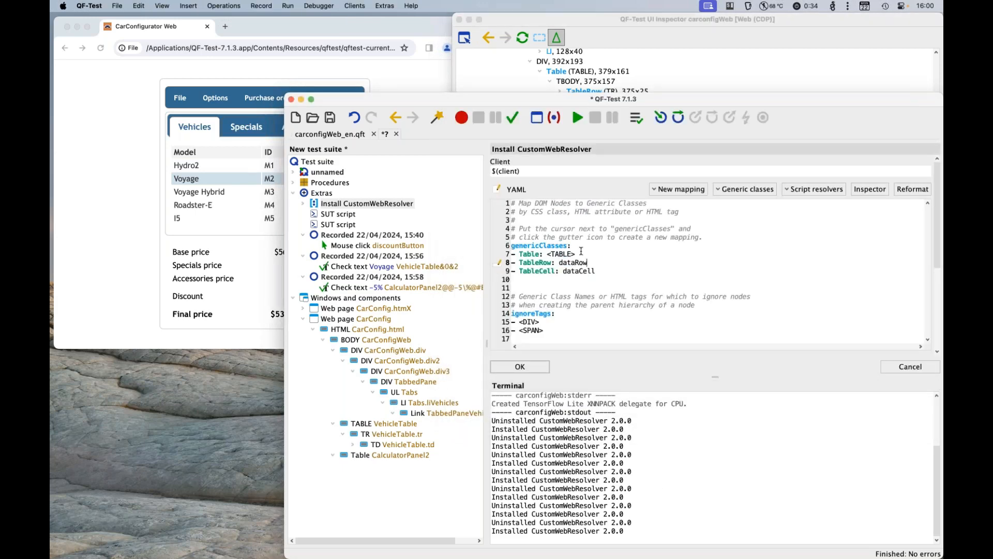
Step: Map Table to the vehicle table's CSS class dataTable in the CustomWebResolver and apply the changed mappings
click(657, 65)
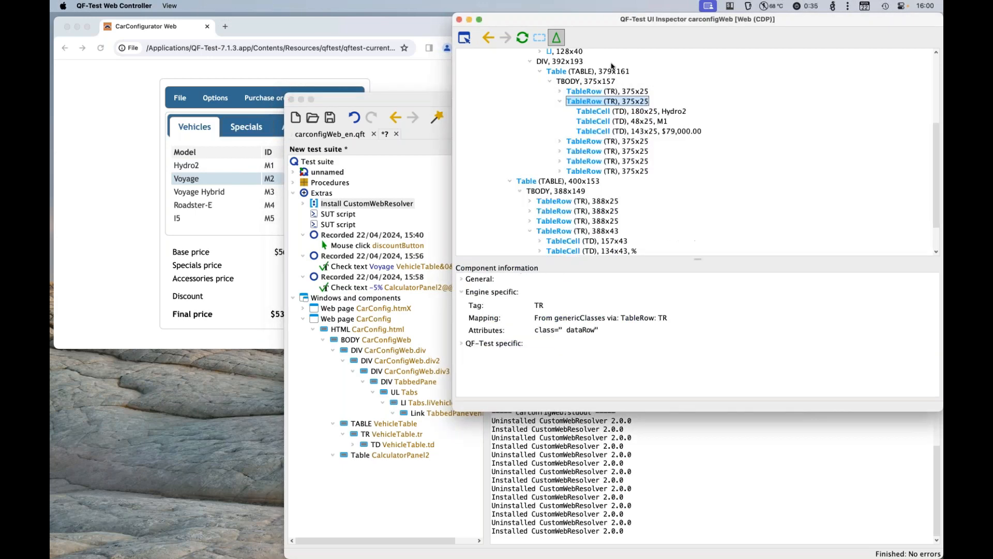
click(553, 73)
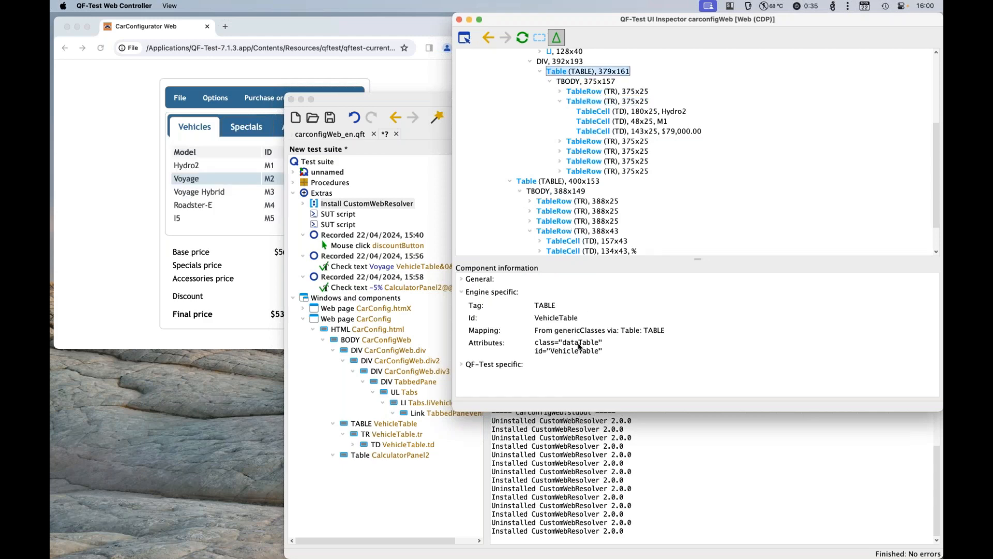
click(689, 450)
click(551, 254)
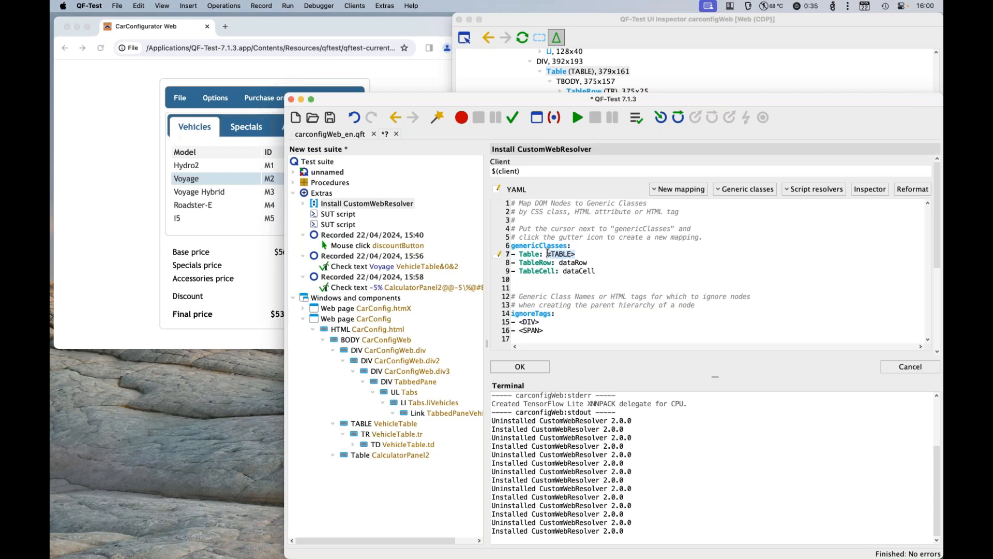
text(dataTable)
click(532, 368)
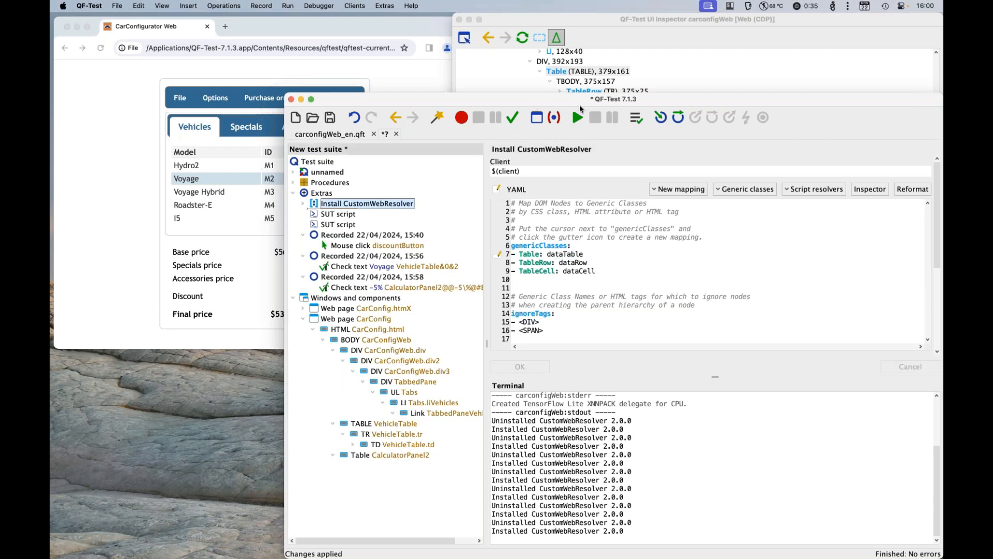
Step: Run Install CustomWebResolver and refresh the UI Inspector to examine how the vehicle and calculator tables are mapped
click(580, 118)
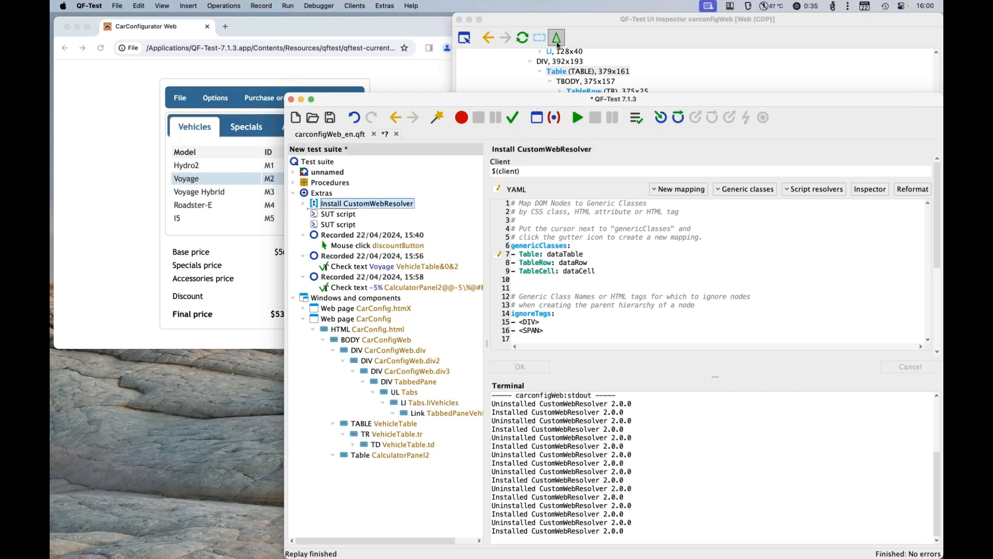
click(524, 38)
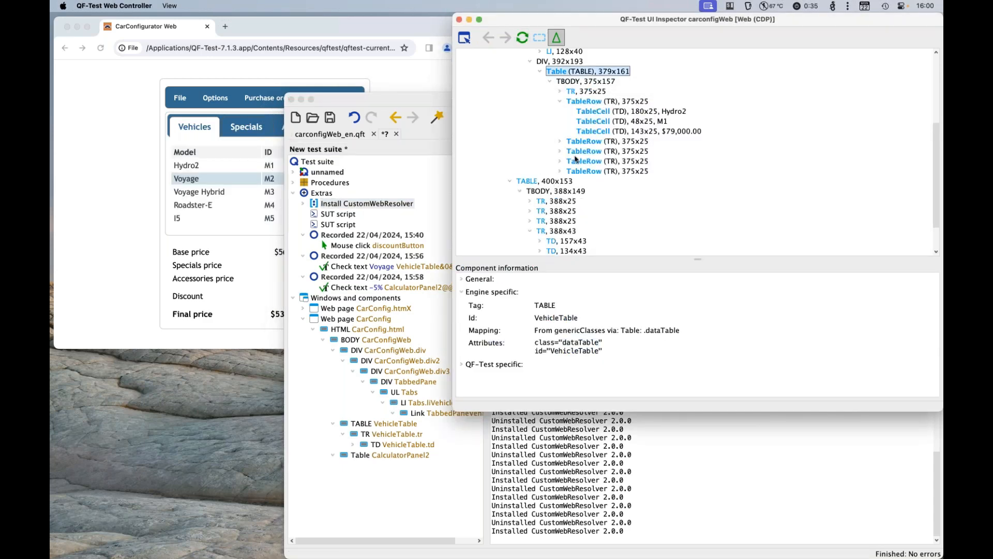
scroll(563, 213, down, 4)
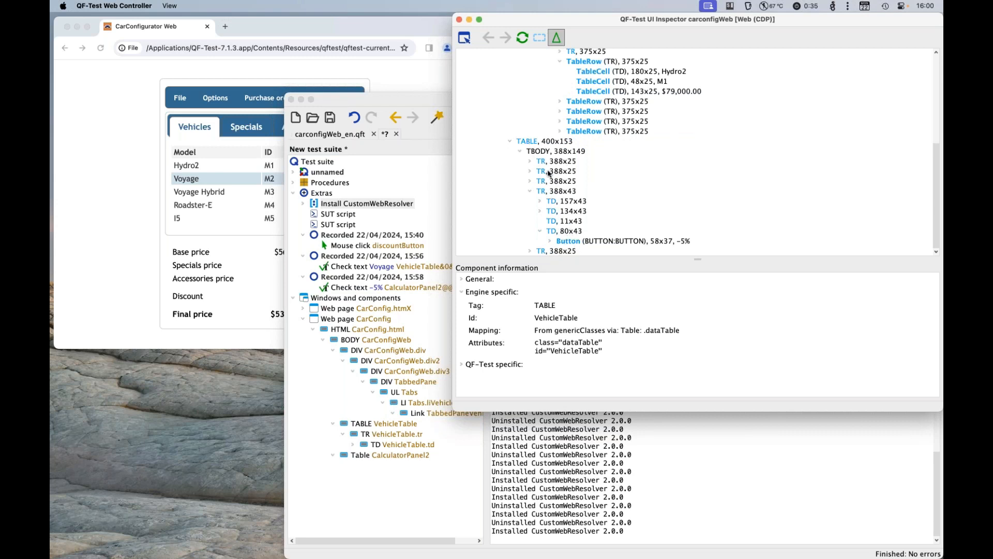
Step: Add <TABLE>, <TR> and <TD> to the ignoreTags list of the CustomWebResolver and apply the change
click(679, 445)
key(Down)
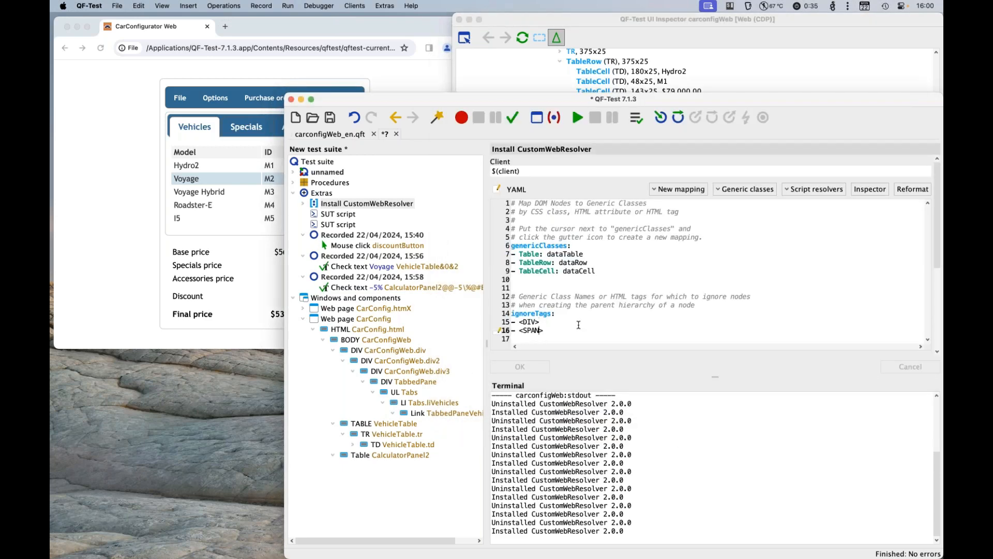
key(Return)
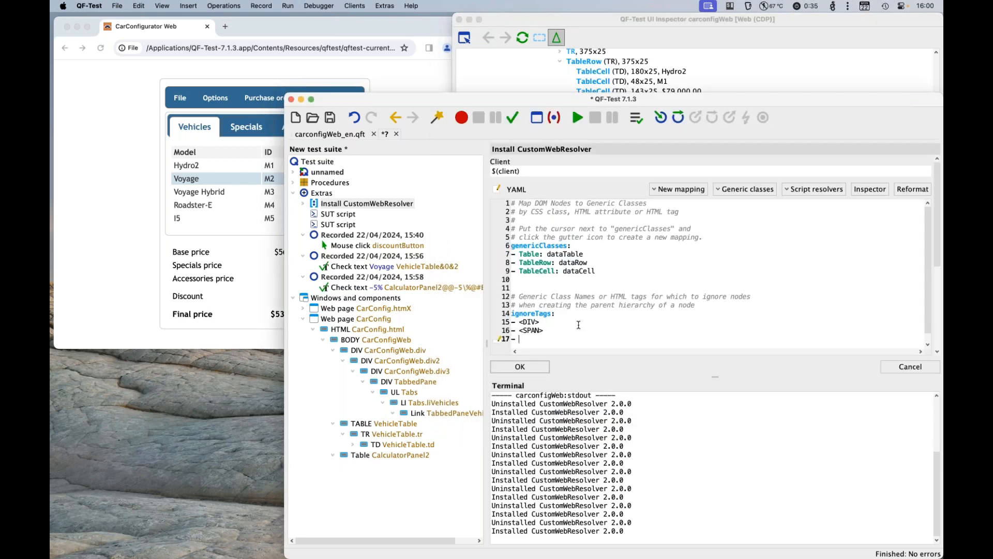
text(<TABLE>)
key(Return)
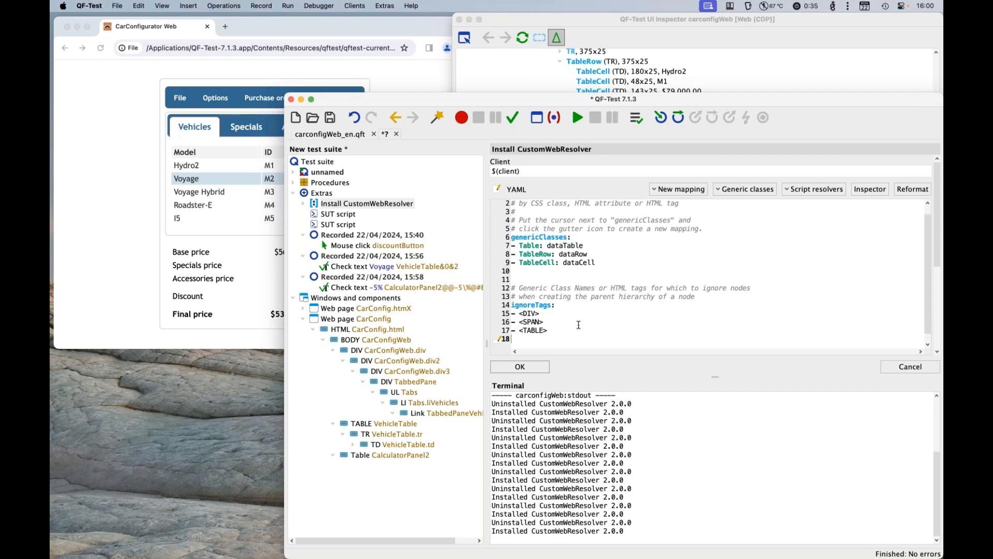
text(<TRT>)
key(Return)
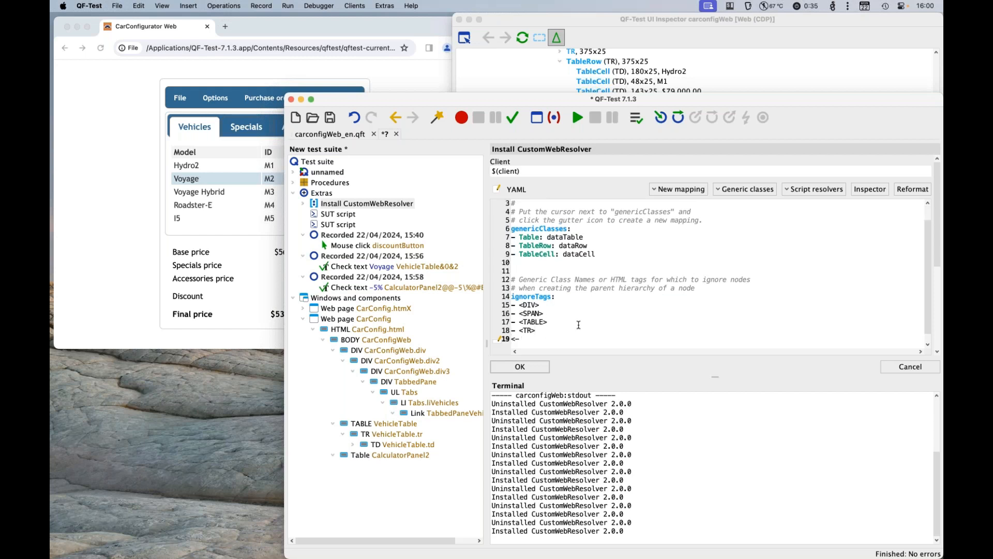
text(<TD>)
click(536, 364)
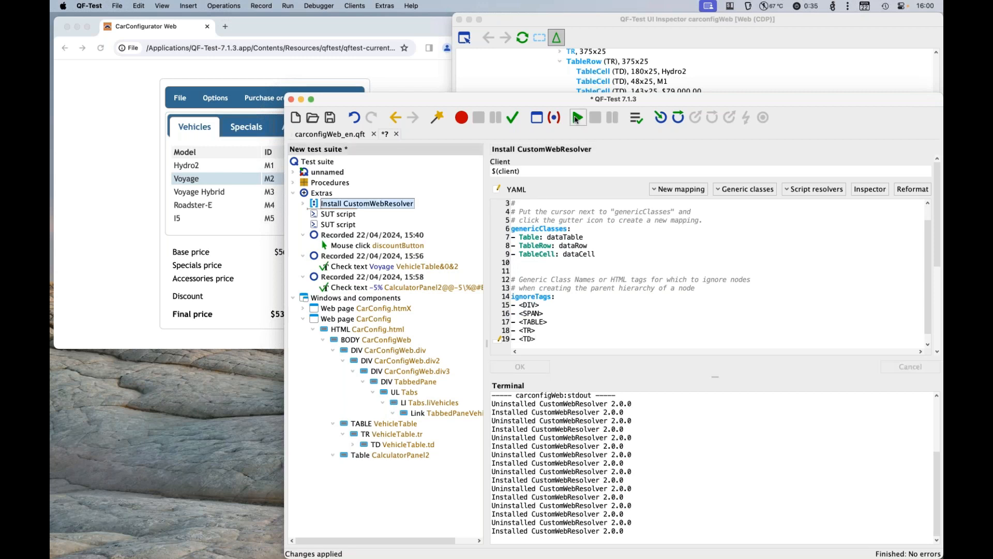
Step: Reinstall the CustomWebResolver with the extended ignore list and refresh the UI Inspector's component tree
click(576, 118)
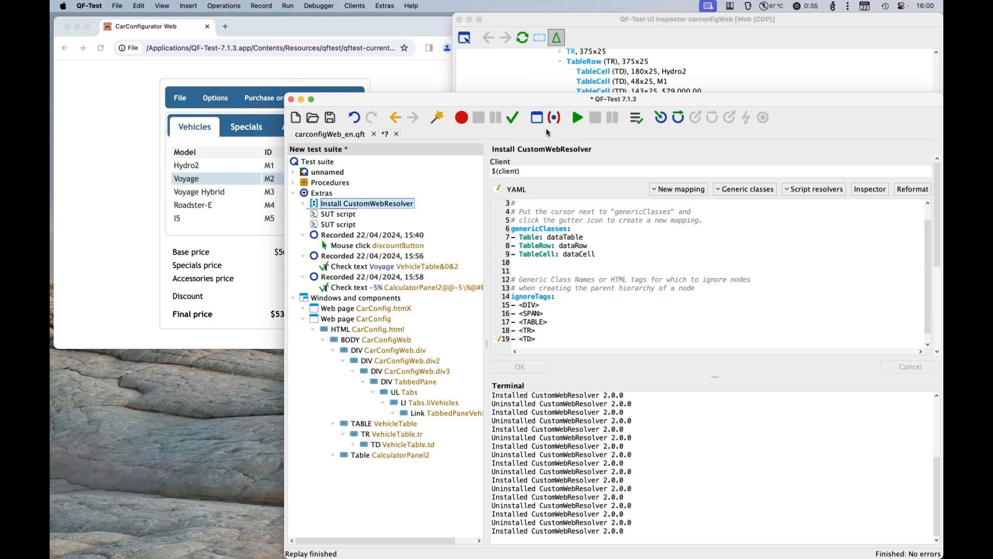
click(522, 38)
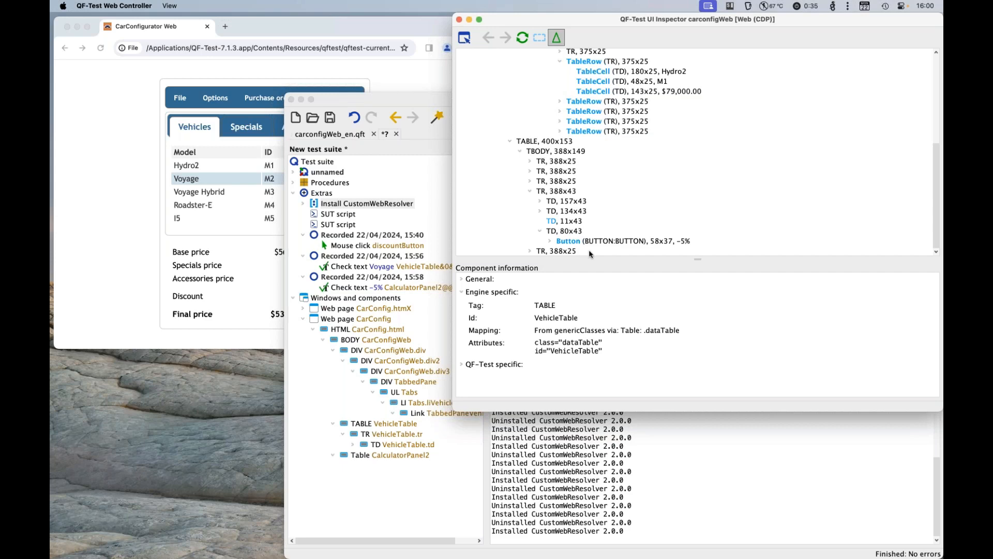
Step: Record another text check on the -5% discount button and stop the recording
click(430, 106)
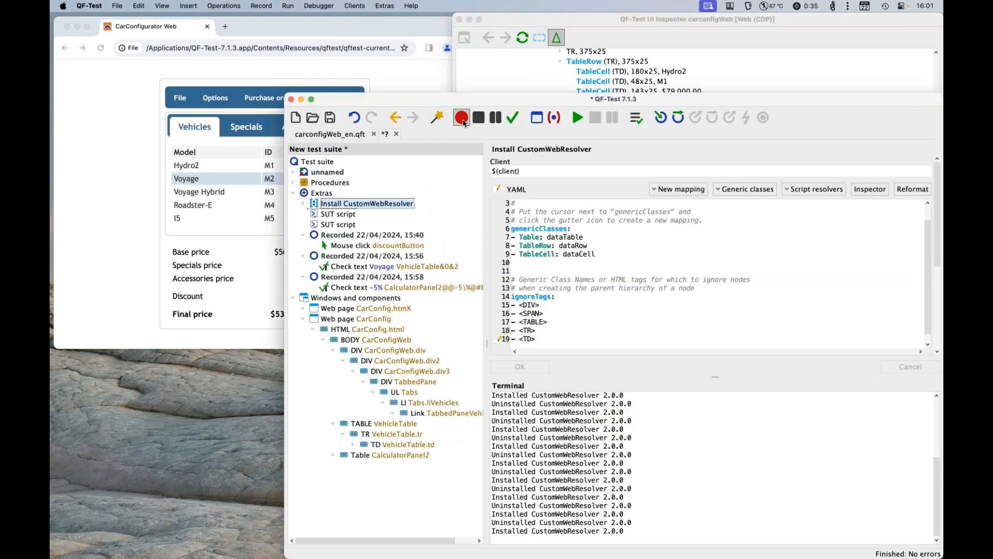
click(515, 118)
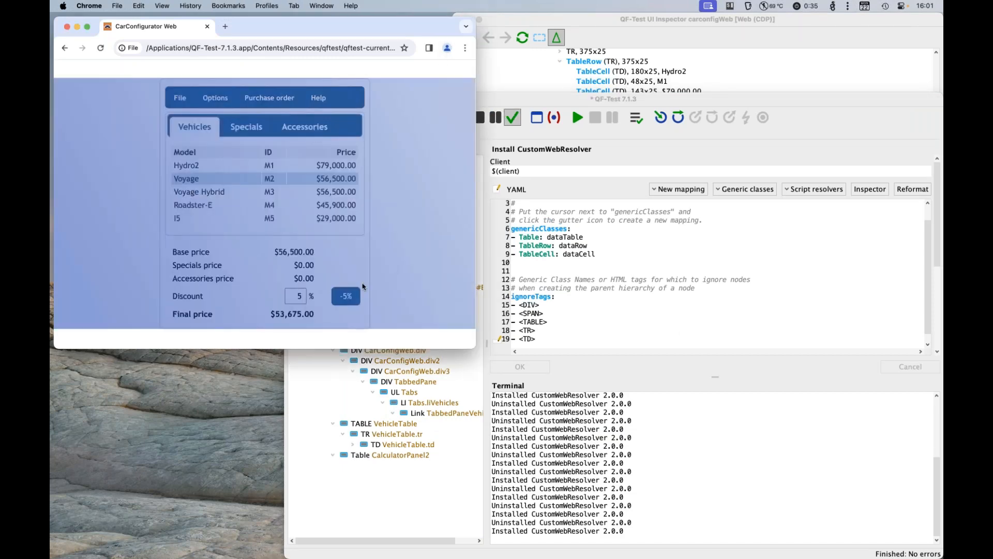
click(345, 299)
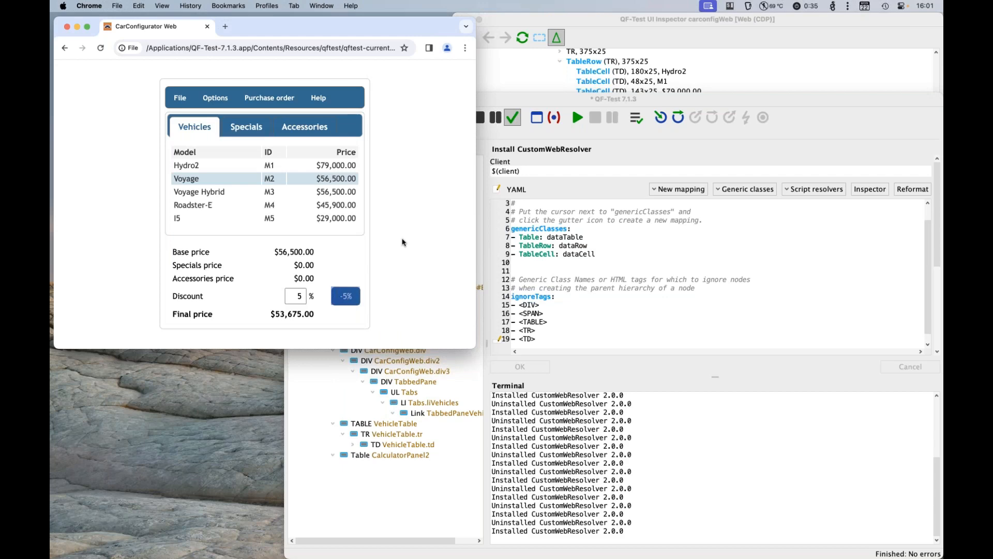
click(484, 119)
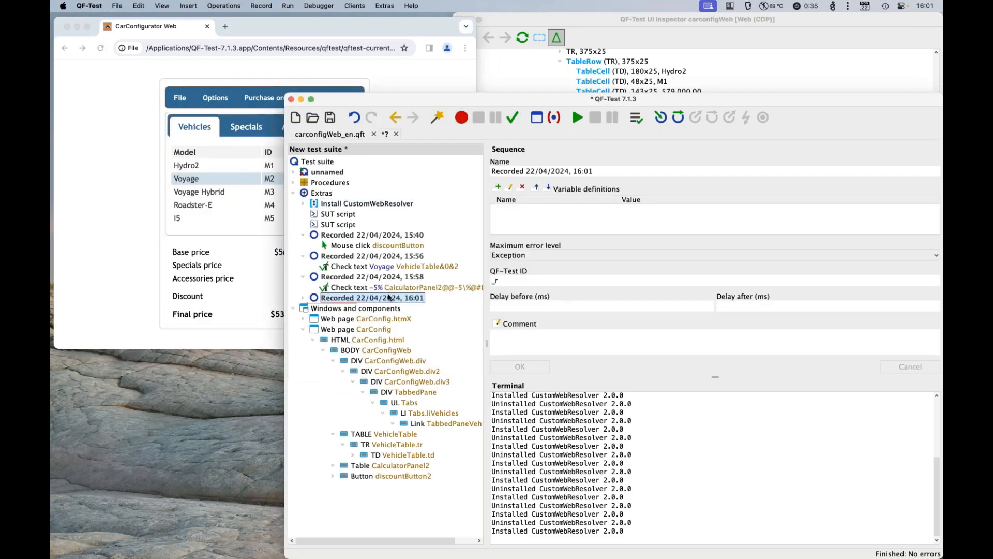
Step: Examine the 16:01 recording's -5% check and locate its referenced component among the children of the BODY node
double_click(389, 297)
click(387, 308)
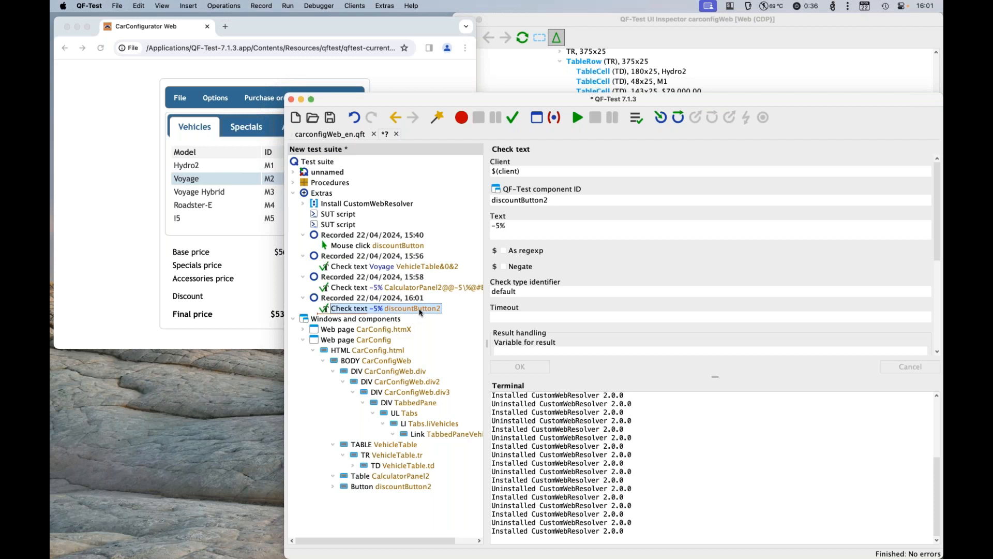
key(ctrl+w)
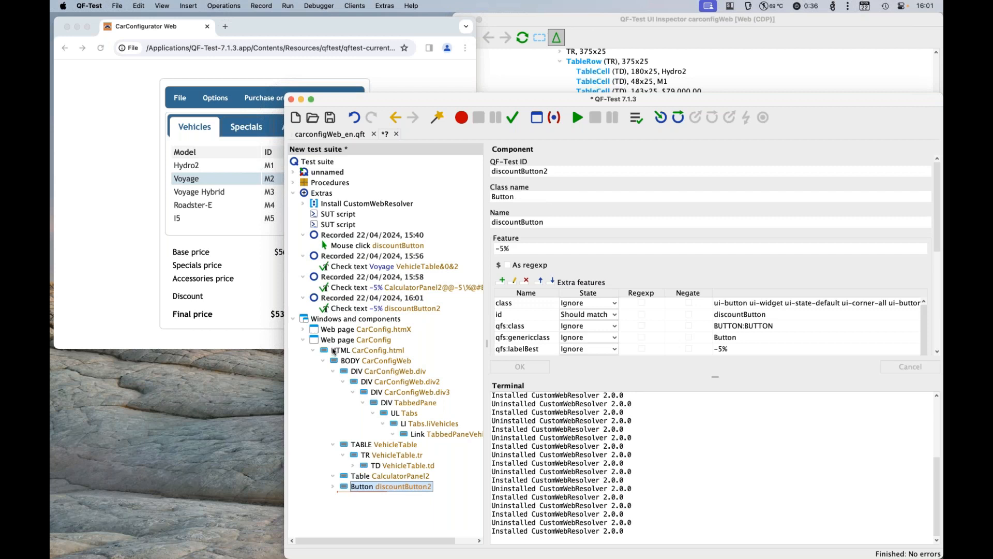
click(333, 371)
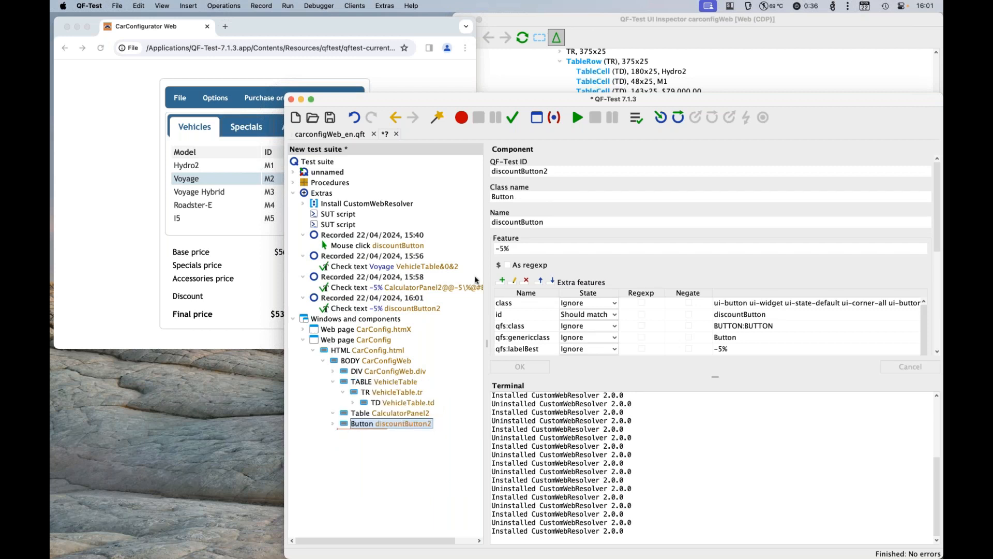
Step: Run the Voyage text check that targets VehicleTable&0&2
click(392, 267)
key(Return)
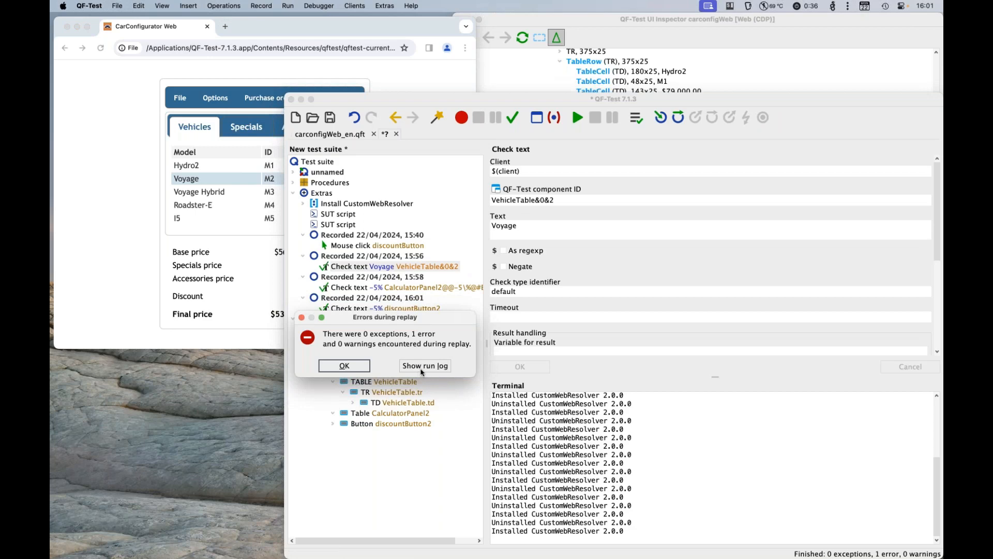
Step: Open the run log, jump to the failed Voyage check to compare expected and actual text, and close the log
click(422, 370)
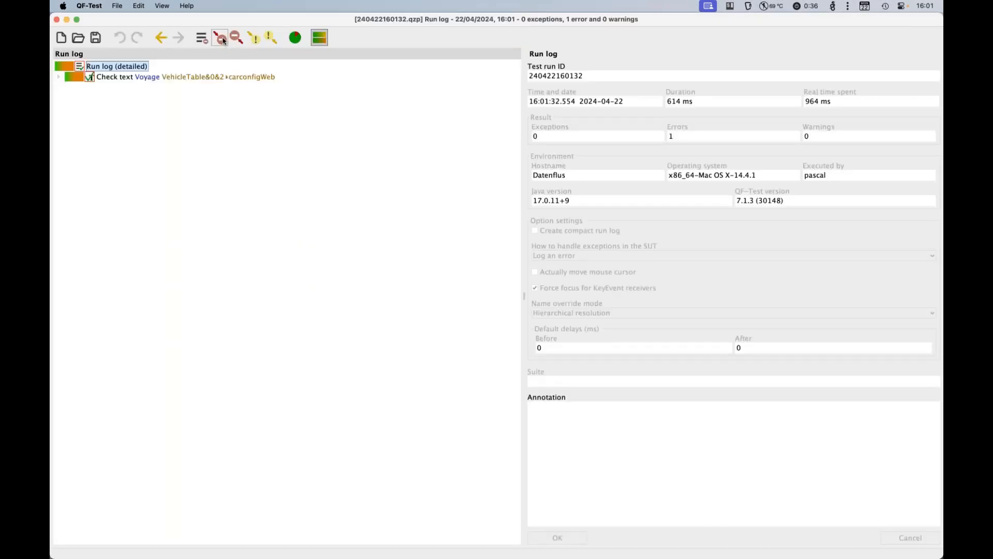
click(220, 38)
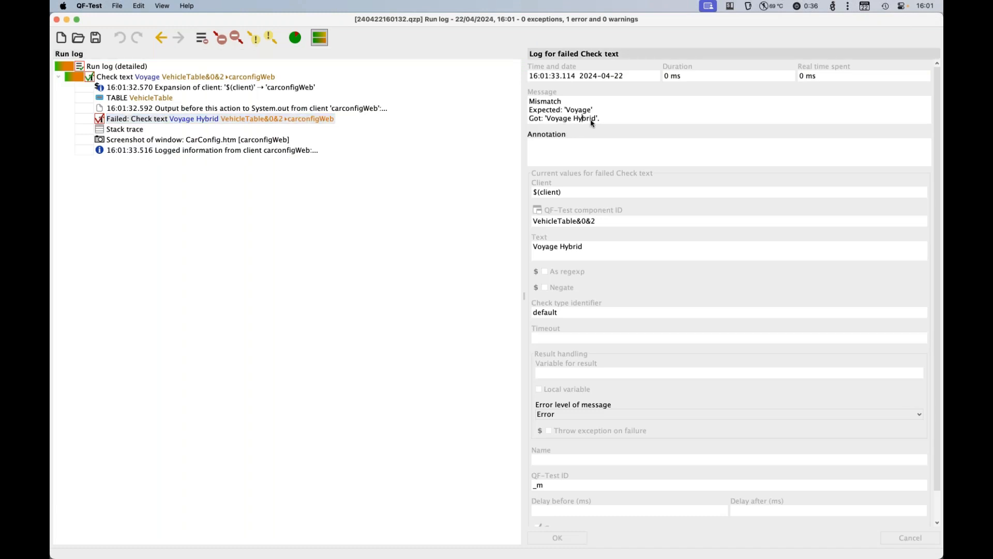
drag(592, 119, 559, 119)
click(57, 20)
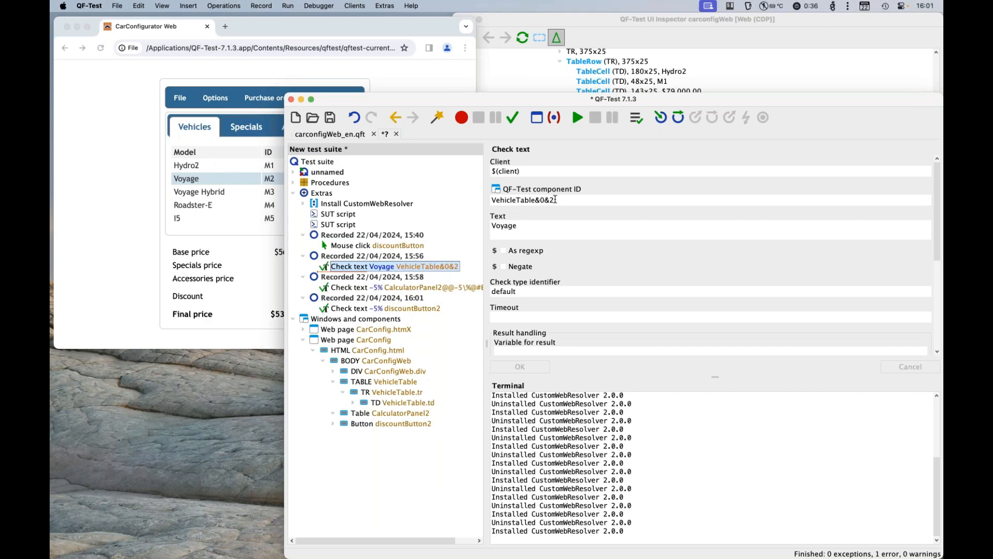
Step: Inspect the Model header cell of the vehicle table in the UI Inspector to find its CSS class
click(593, 20)
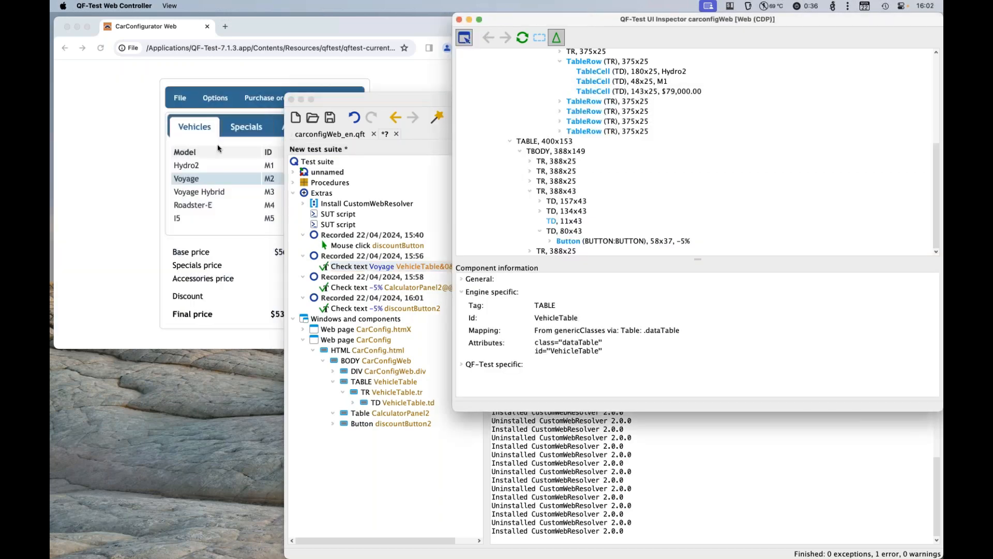
click(264, 134)
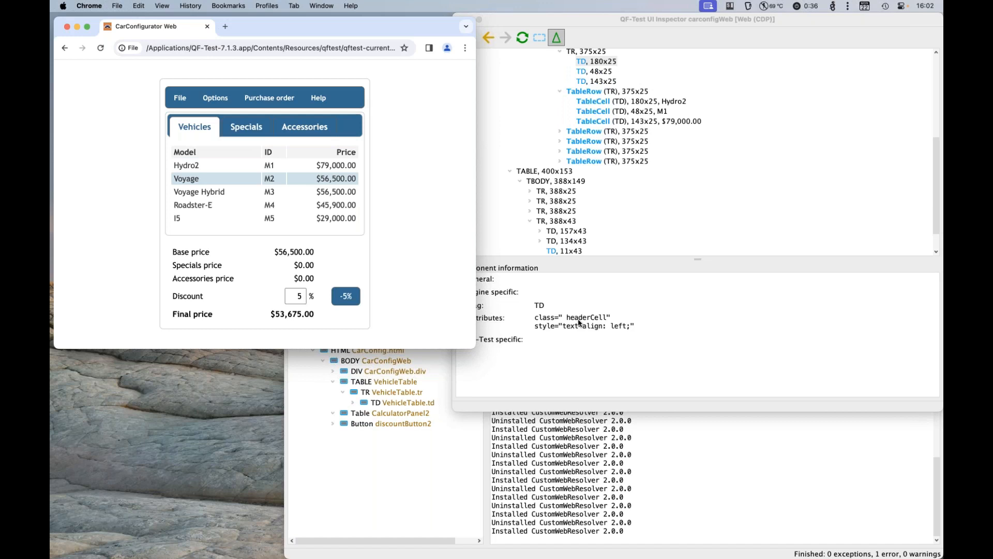
click(586, 66)
scroll(586, 66, up, 3)
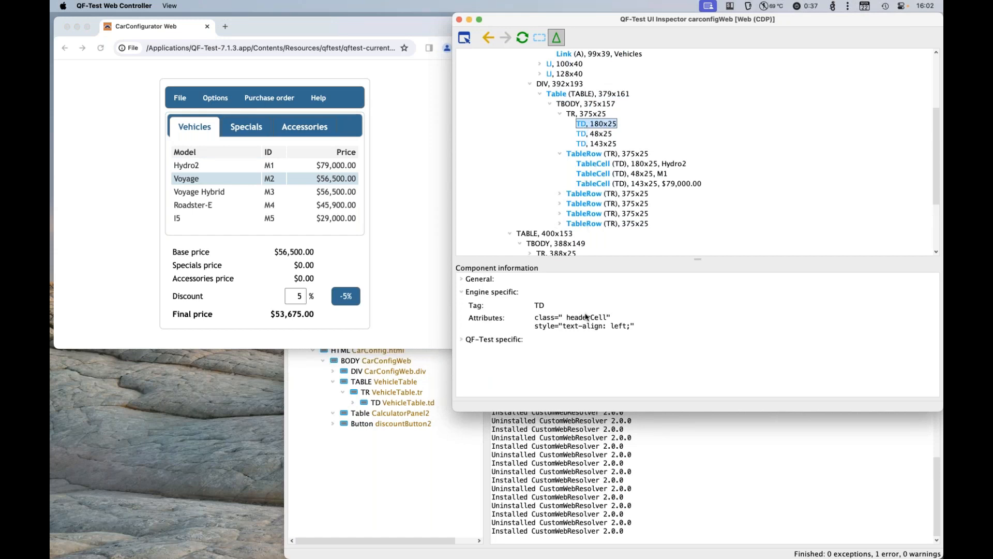
Step: Add a generic class mapping of TableHeaderCell to headerCell in the Install CustomWebResolver node
click(720, 475)
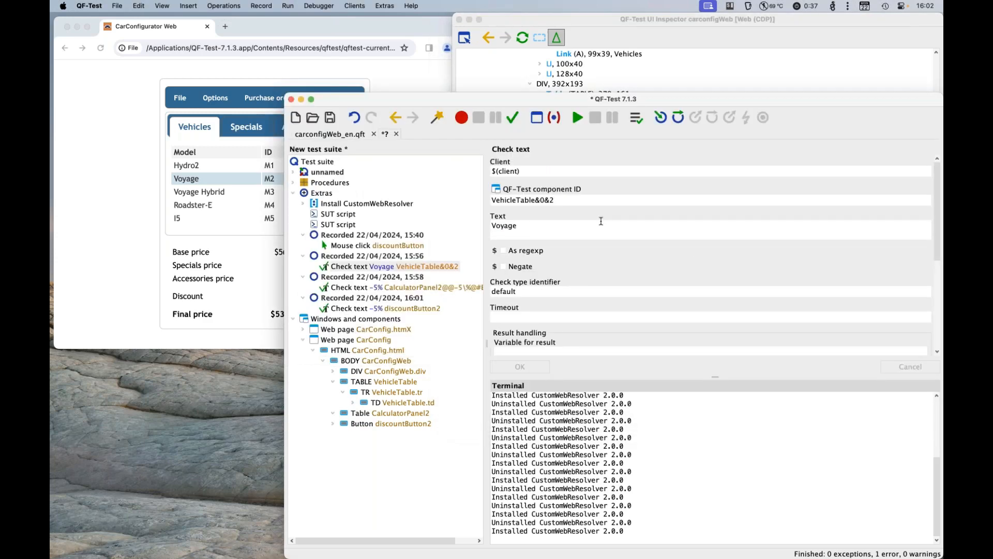
click(355, 203)
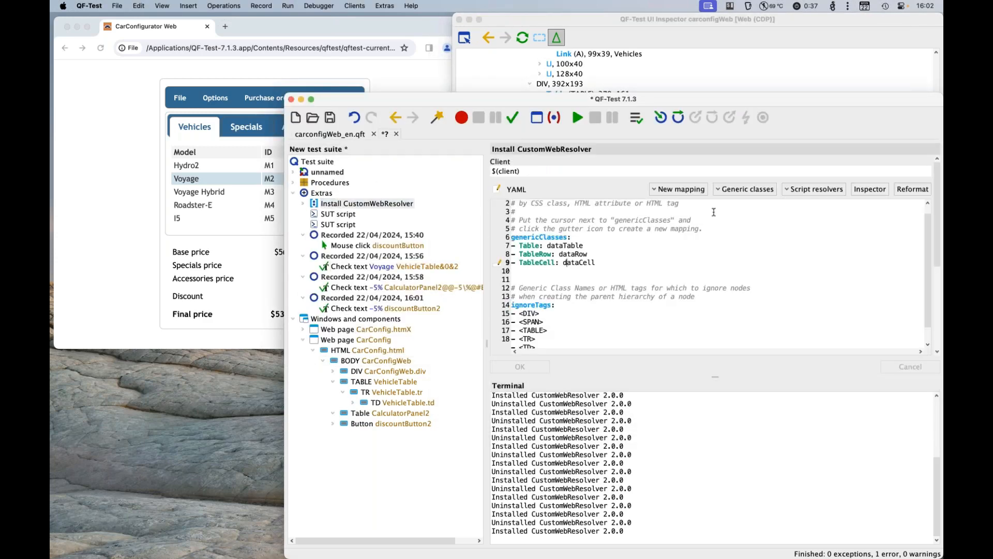
click(764, 189)
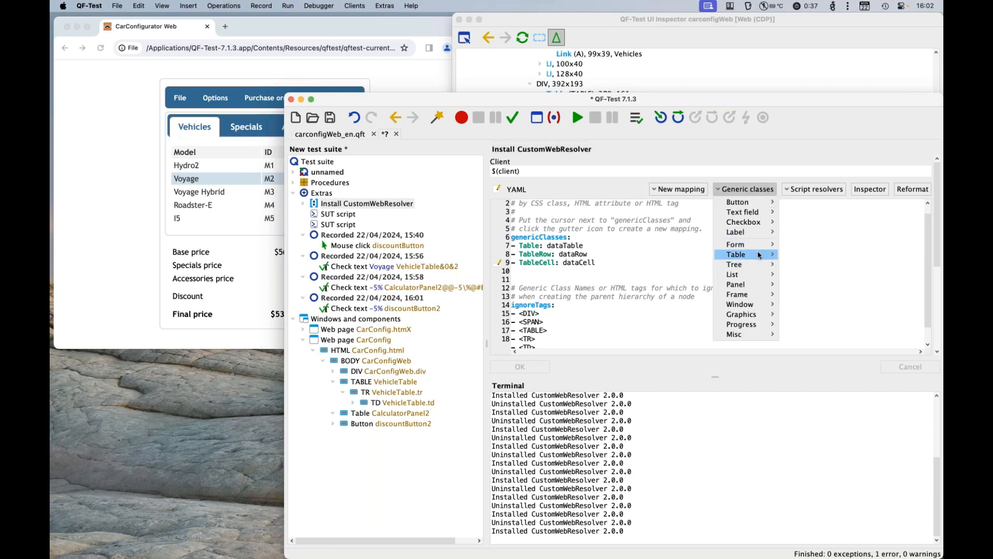
mouse_move(759, 255)
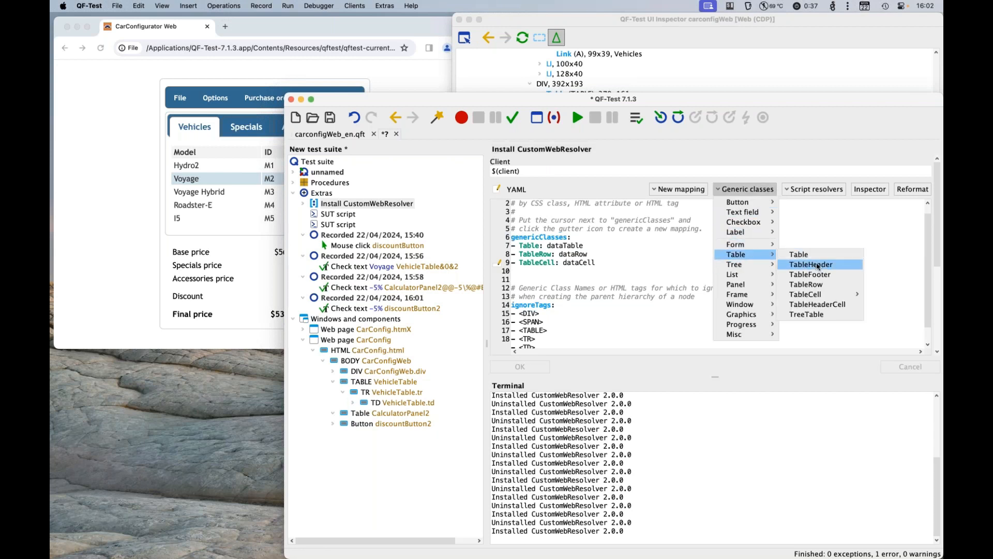
click(817, 304)
drag(608, 271, 586, 274)
text(headerCell)
key(Up)
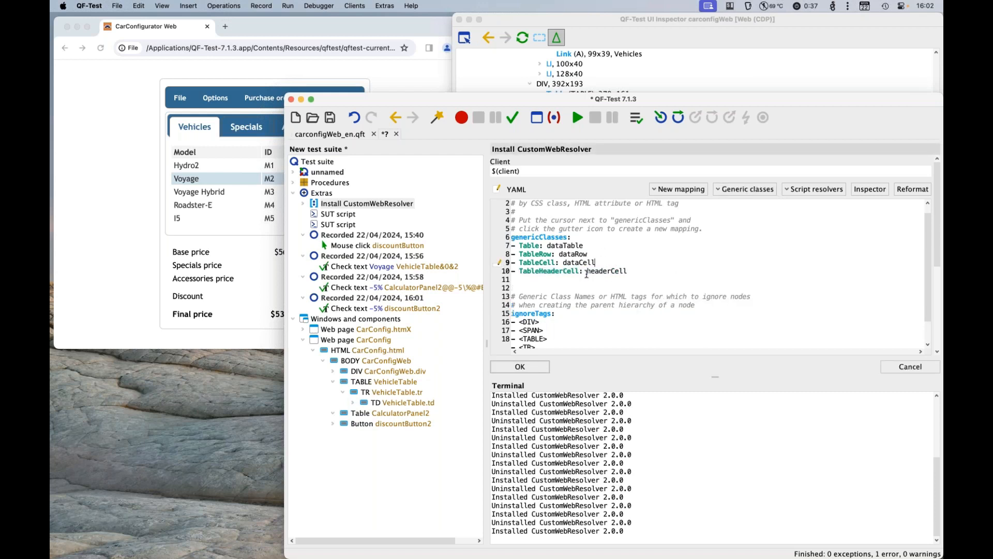
Step: Inspect the vehicle table's header TR in the UI Inspector to find its CSS class
click(610, 24)
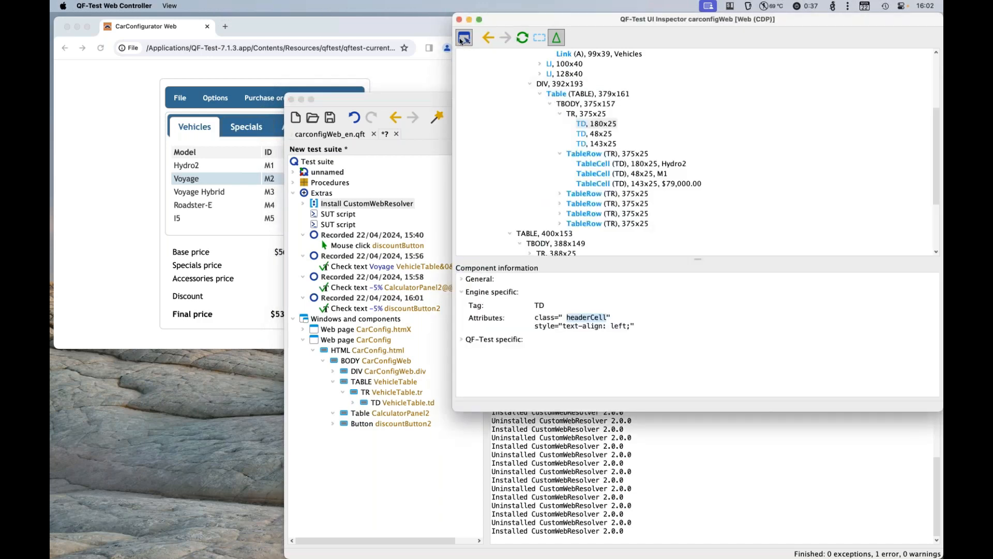
click(580, 103)
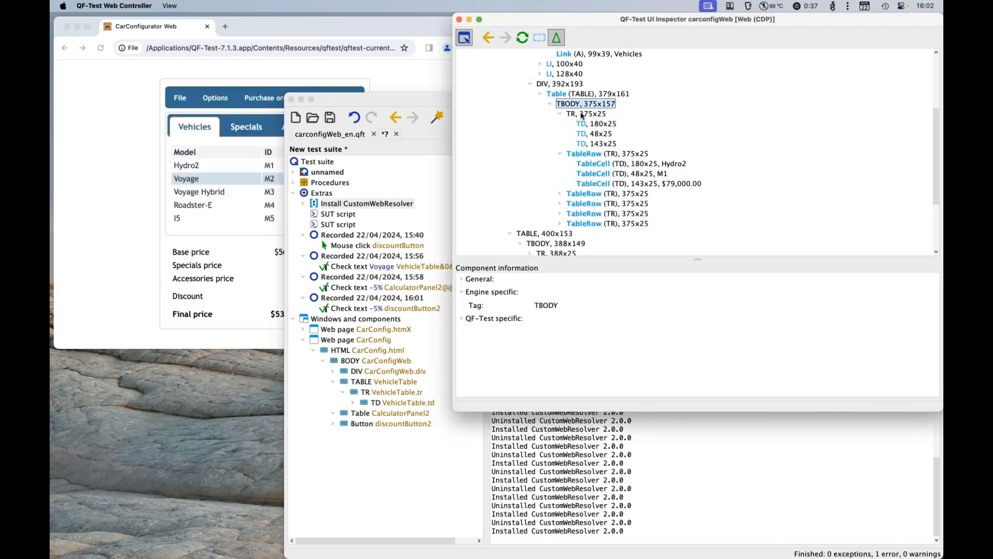
click(581, 114)
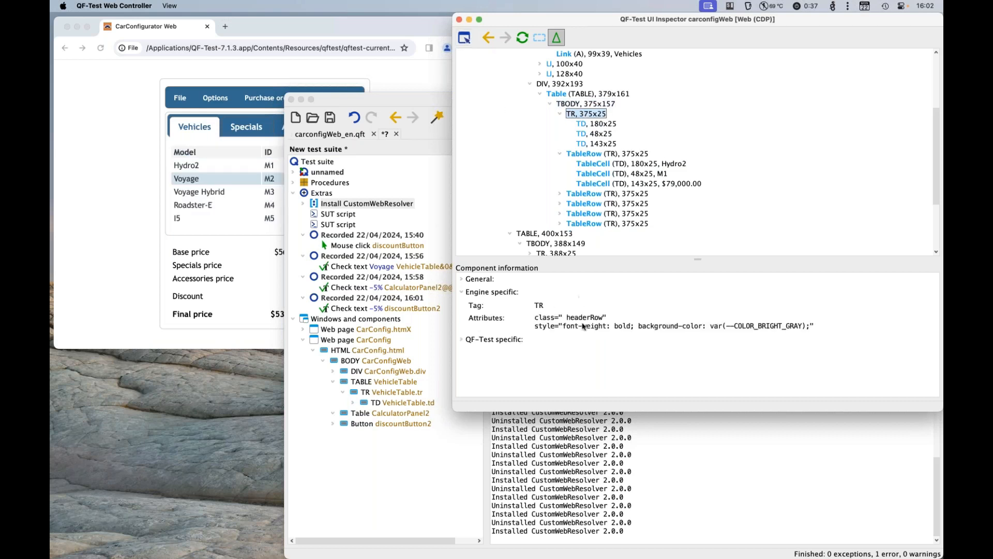
double_click(586, 318)
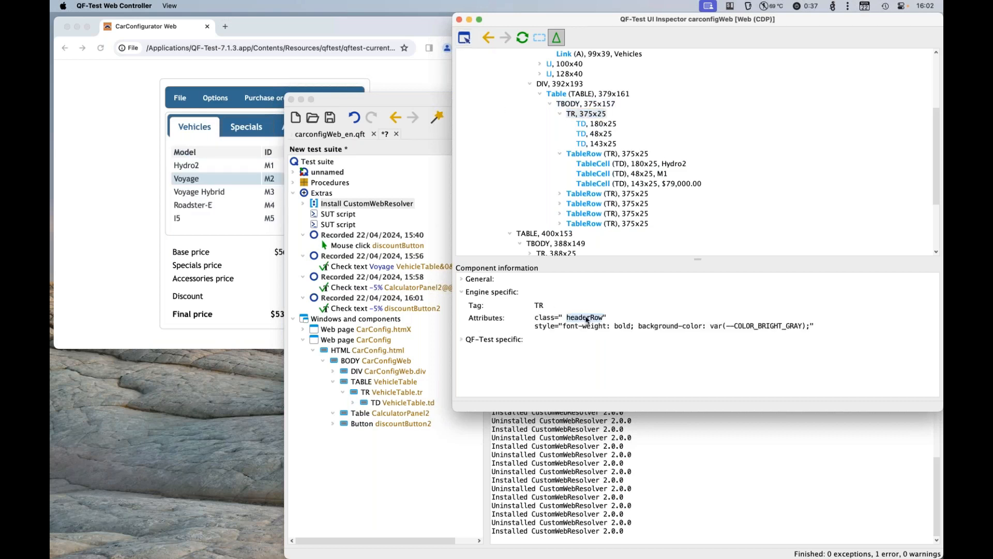
Step: Add a generic class mapping of TableHeader to headerRow above the TableHeaderCell entry and remove the blank line
click(654, 473)
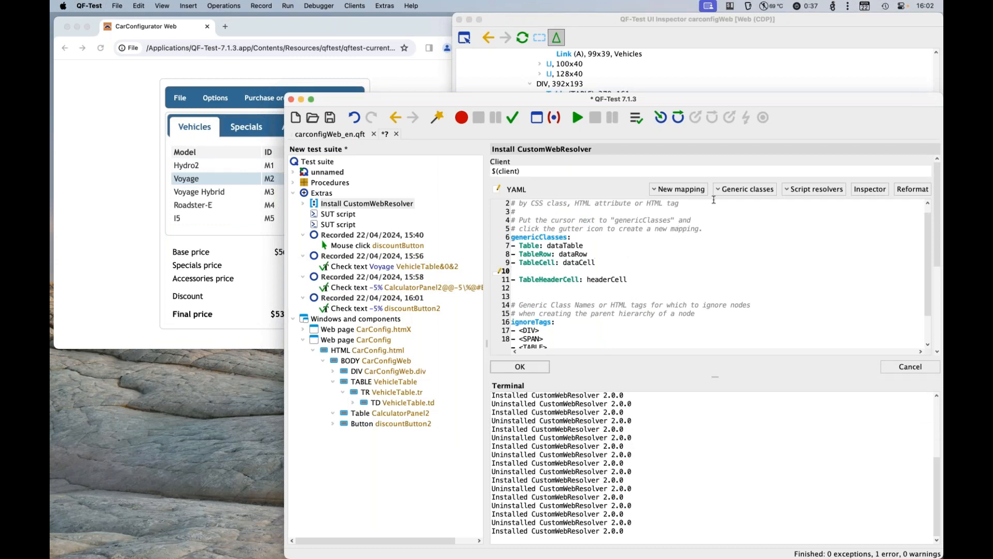
click(744, 190)
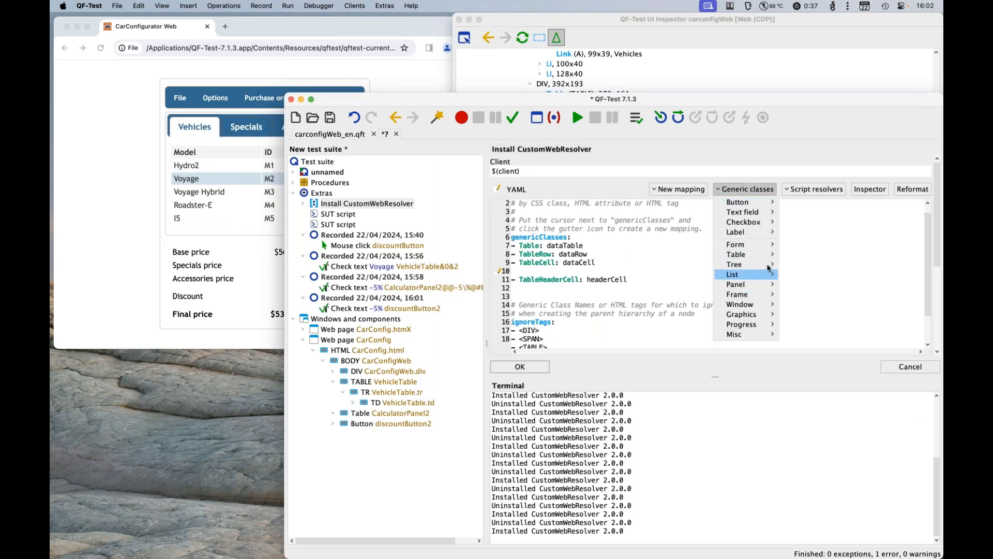
mouse_move(761, 254)
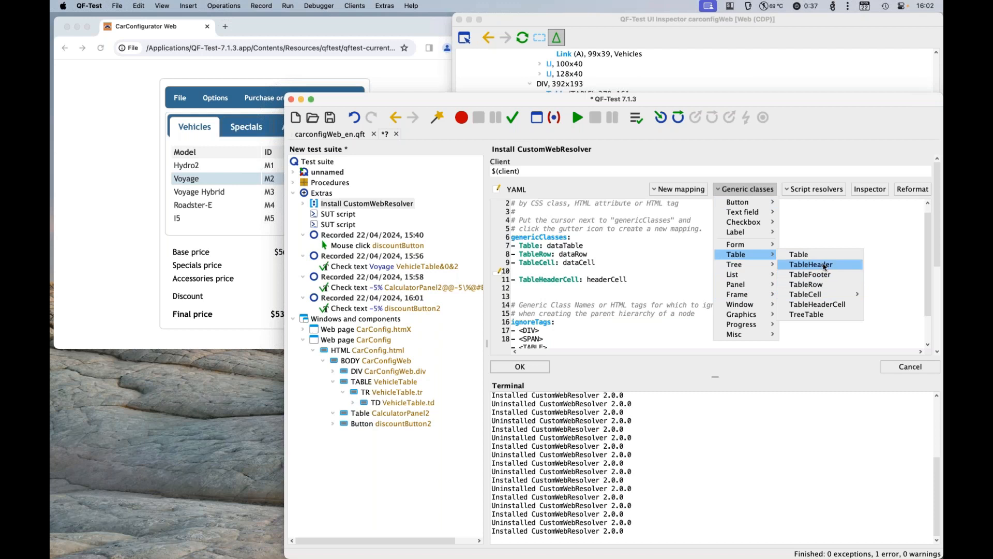
click(824, 265)
drag(591, 280, 571, 279)
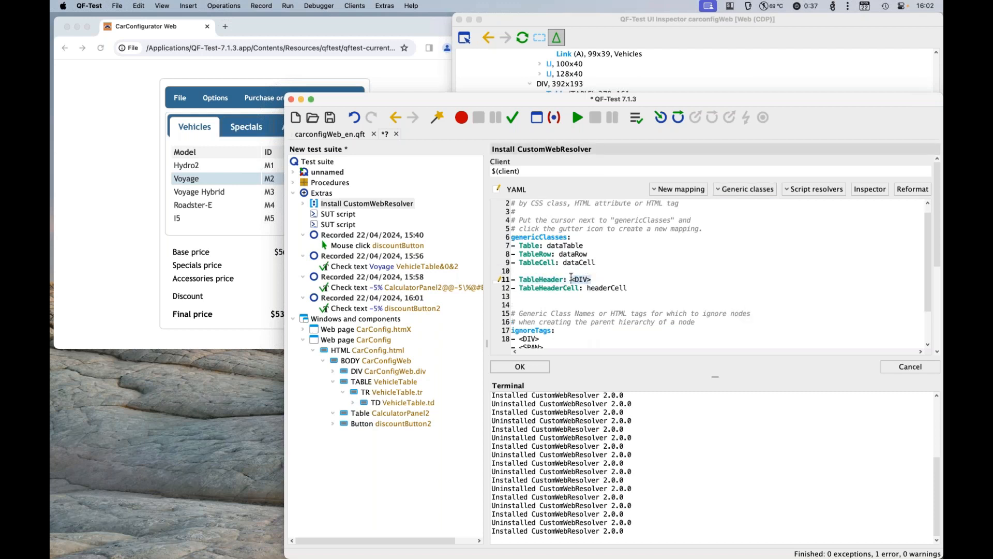
text(headerRow)
key(Up)
key(BackSpace)
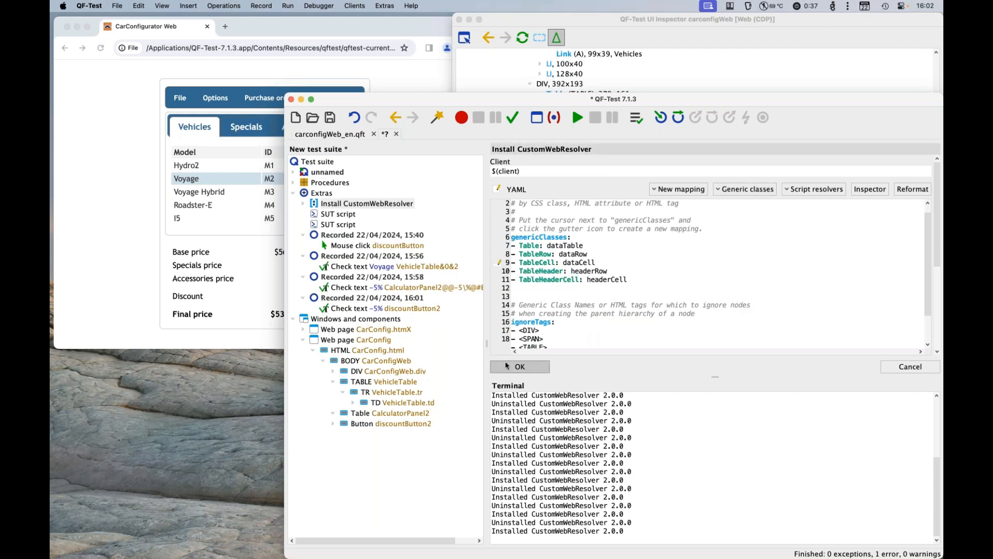
Step: Apply the header mappings, reinstall the CustomWebResolver and refresh the UI Inspector
click(507, 366)
click(580, 118)
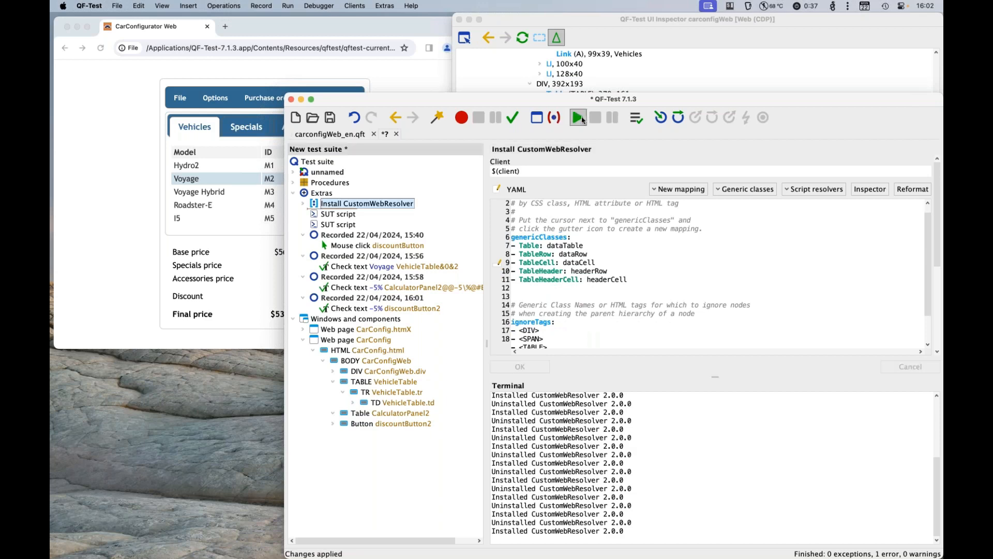
click(521, 37)
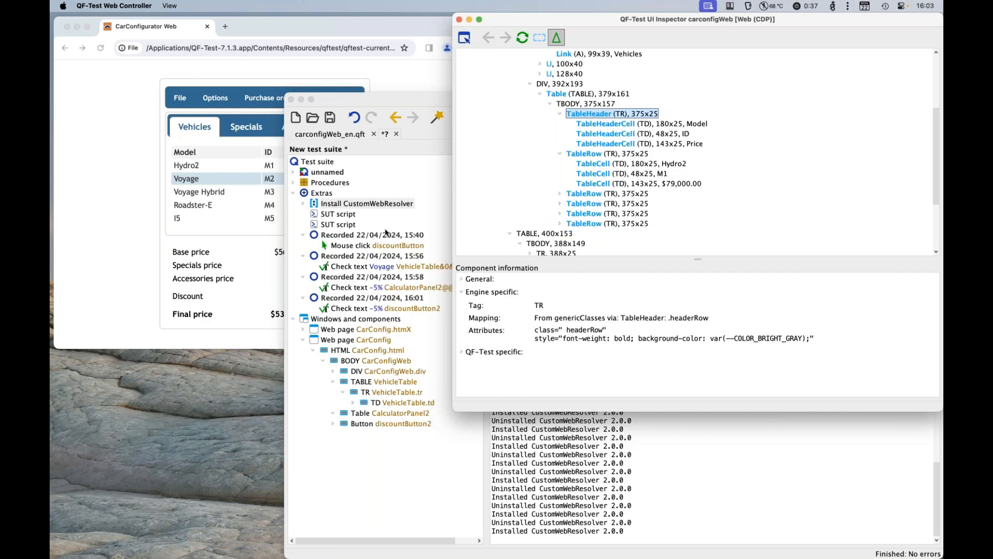
Step: Set the Voyage text check's component ID to VehicleTable&0&1 and run the check
click(381, 267)
click(598, 202)
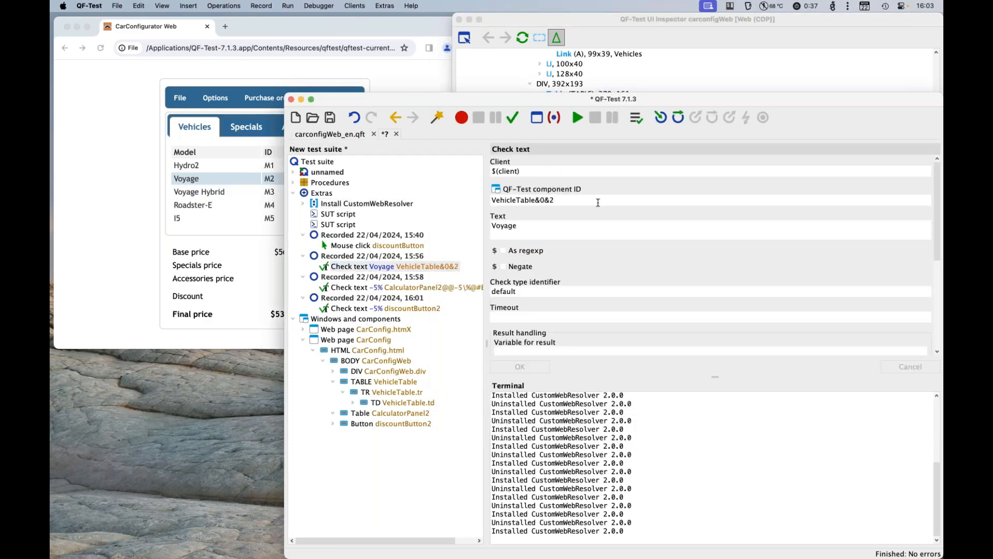
key(BackSpace)
text(1)
click(519, 368)
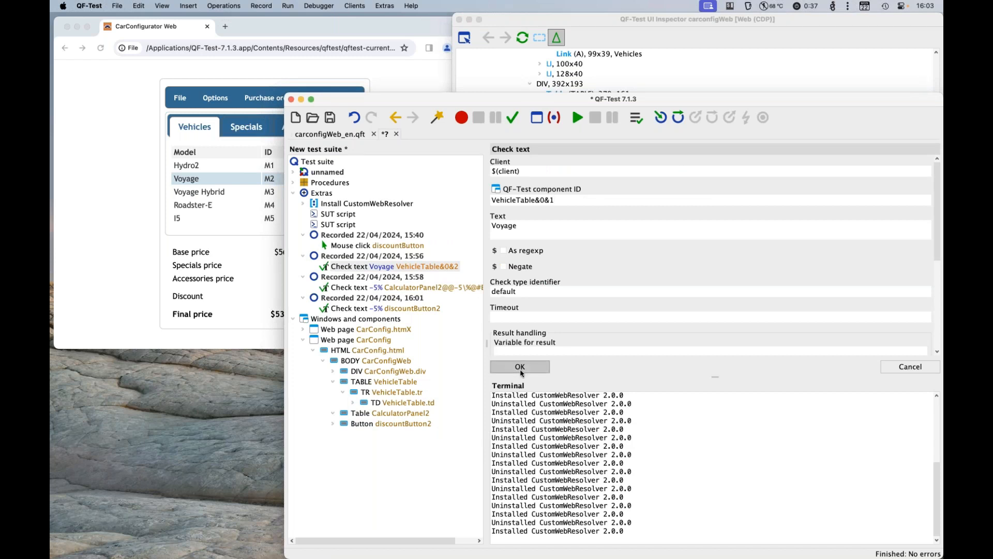
click(579, 122)
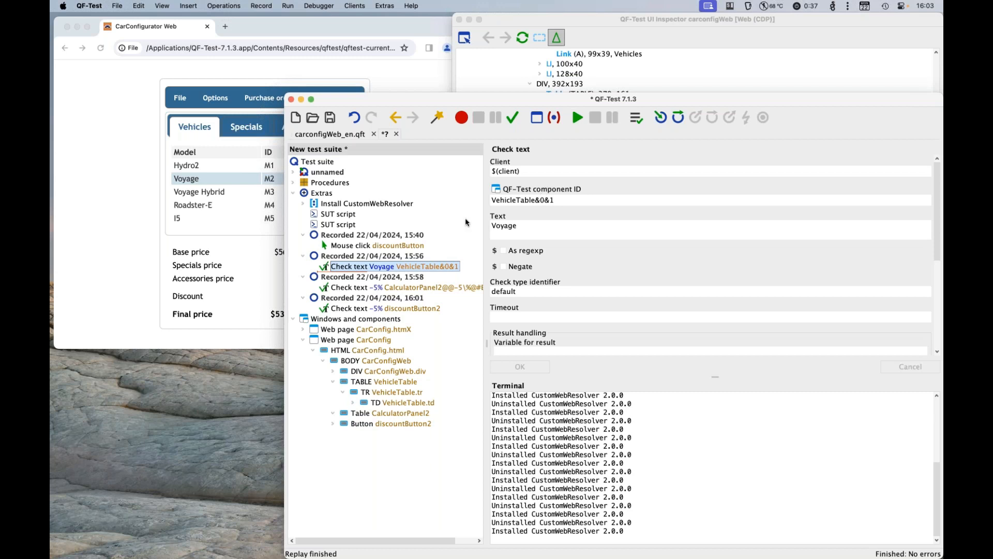
Step: Address the column by its header name by setting the Voyage check's component ID to VehicleTable@Model&1, and rerun it
click(543, 201)
key(BackSpace)
key(BackSpace)
key(BackSpace)
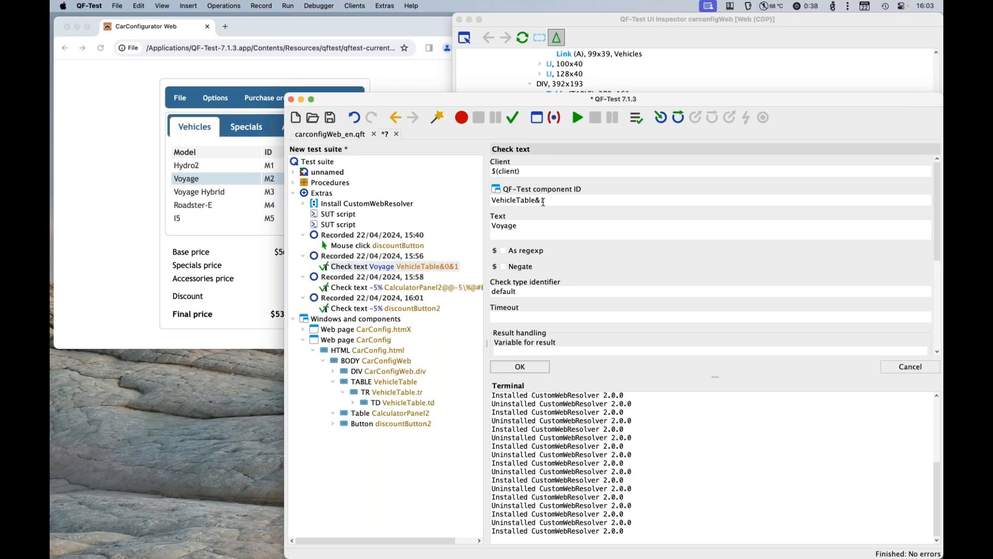
key(BackSpace)
text(@Model&1)
click(531, 368)
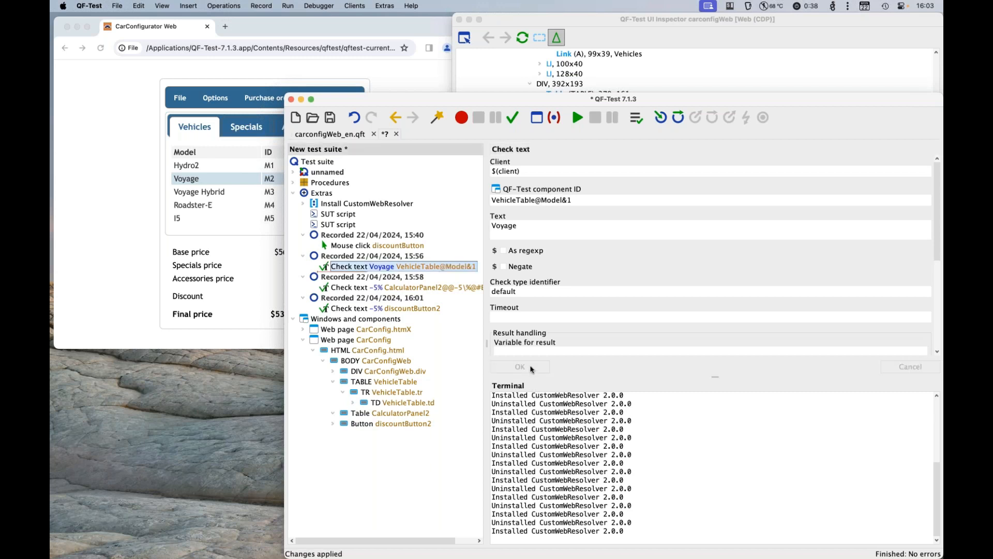
click(578, 118)
Step: Reset everything in the current test run environment
click(292, 7)
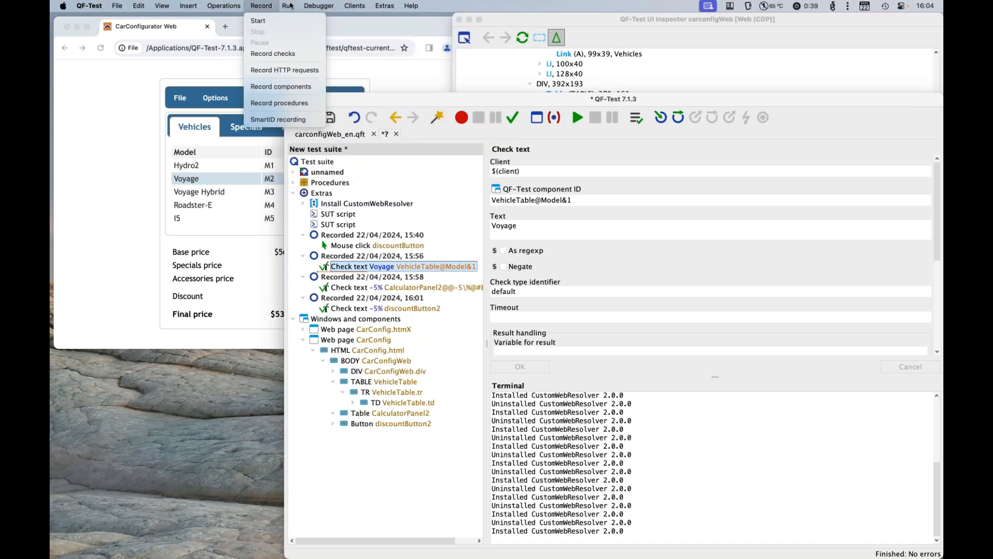
mouse_move(298, 5)
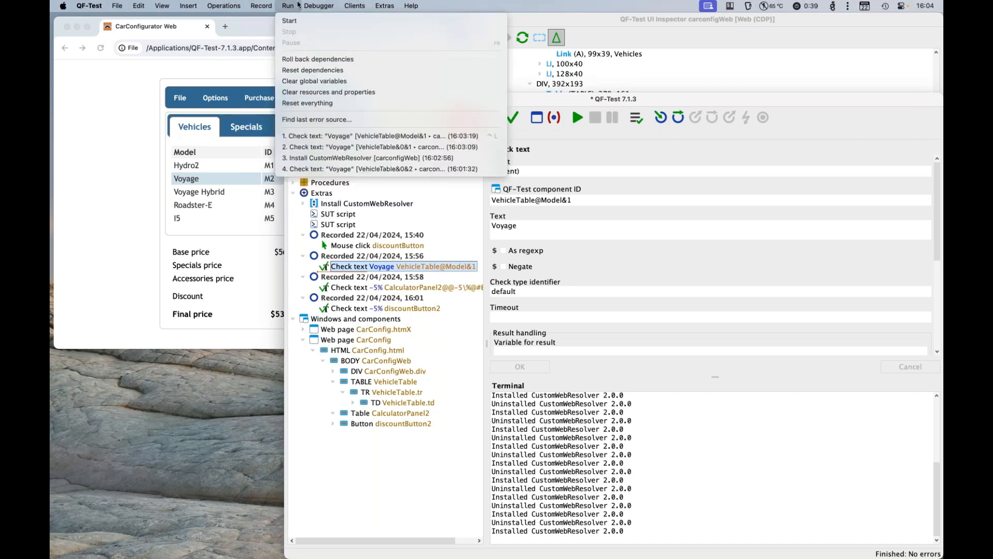
click(321, 103)
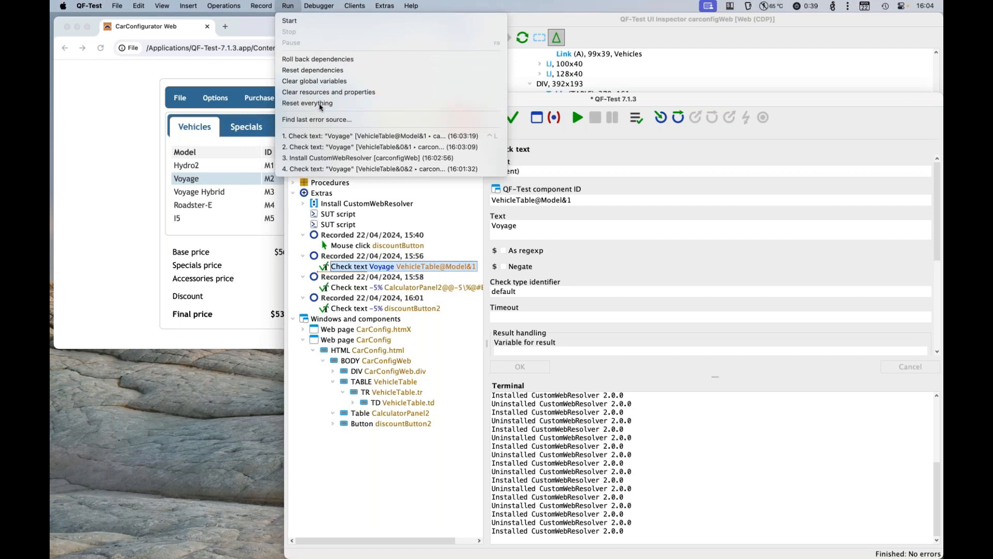
Step: Open the Swing CarConfig Suite from the sample test suites
click(411, 6)
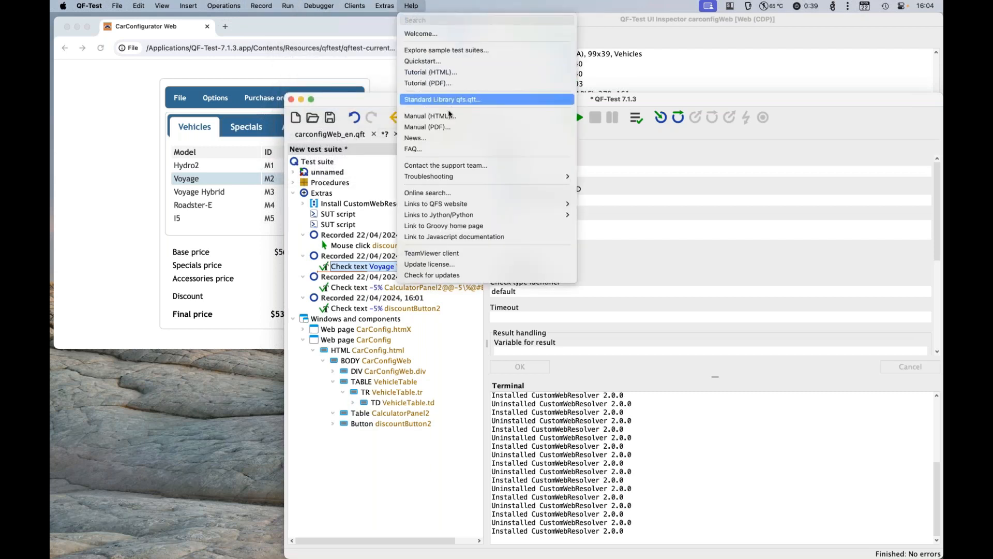
click(480, 50)
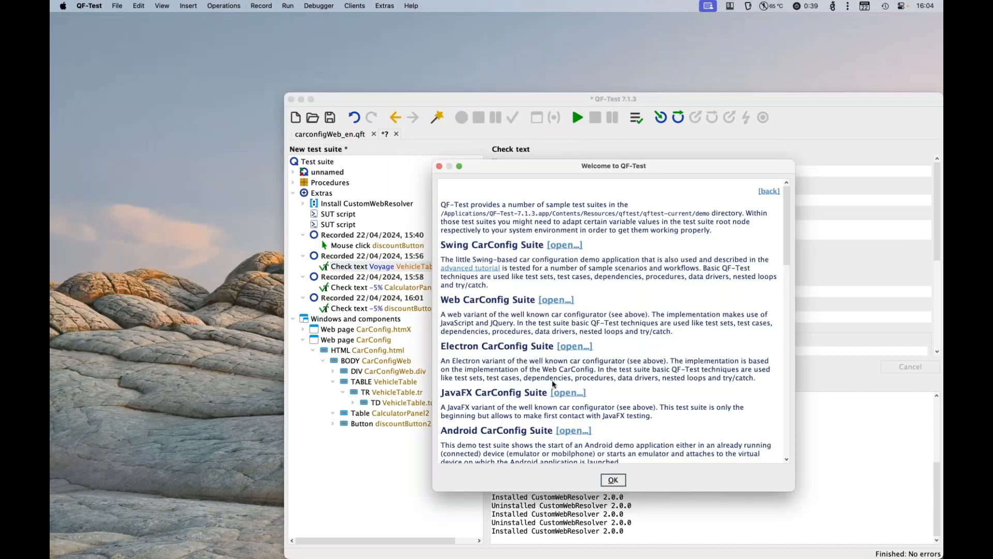
click(564, 246)
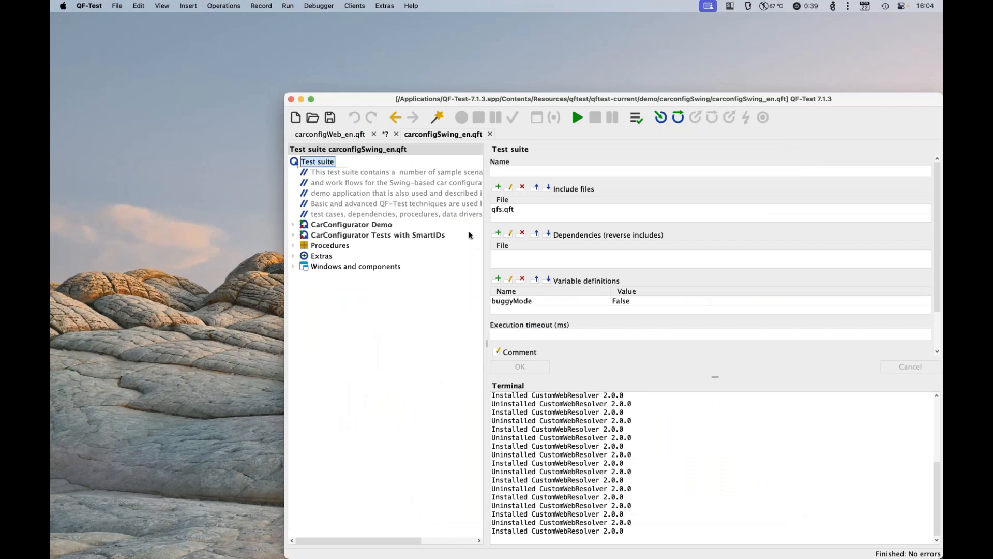
Step: Run the dependencies.sutStartedAndReset dependency reference in the CarConfigurator Demo test set to start the Swing application
double_click(362, 225)
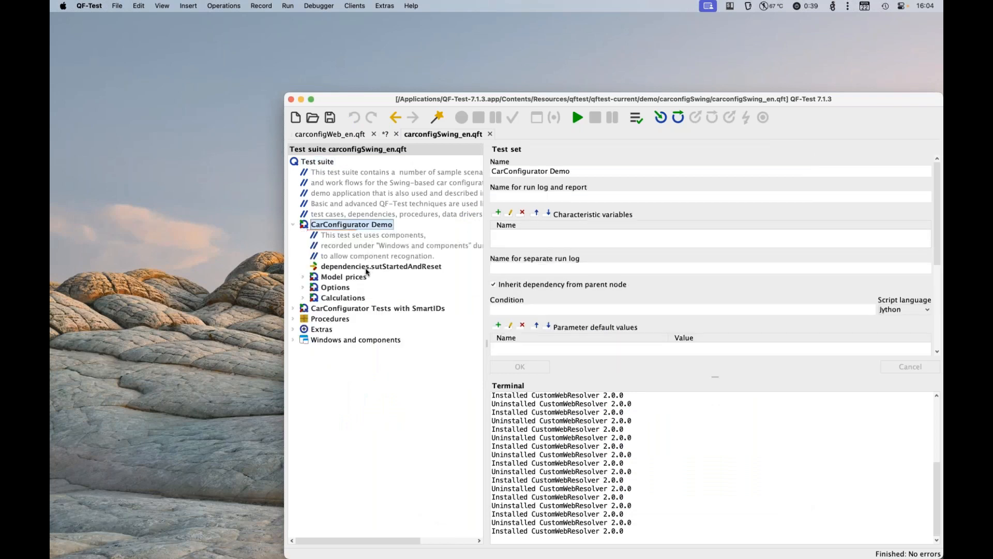
click(367, 266)
key(Return)
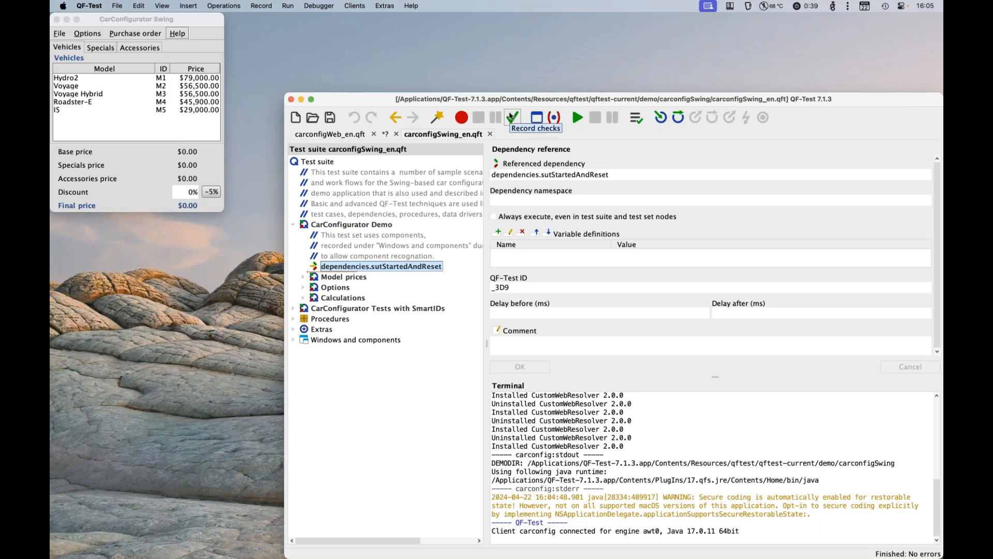
Step: Show the vehicle table of the Swing CarConfigurator in the UI Inspector
click(362, 8)
mouse_move(409, 21)
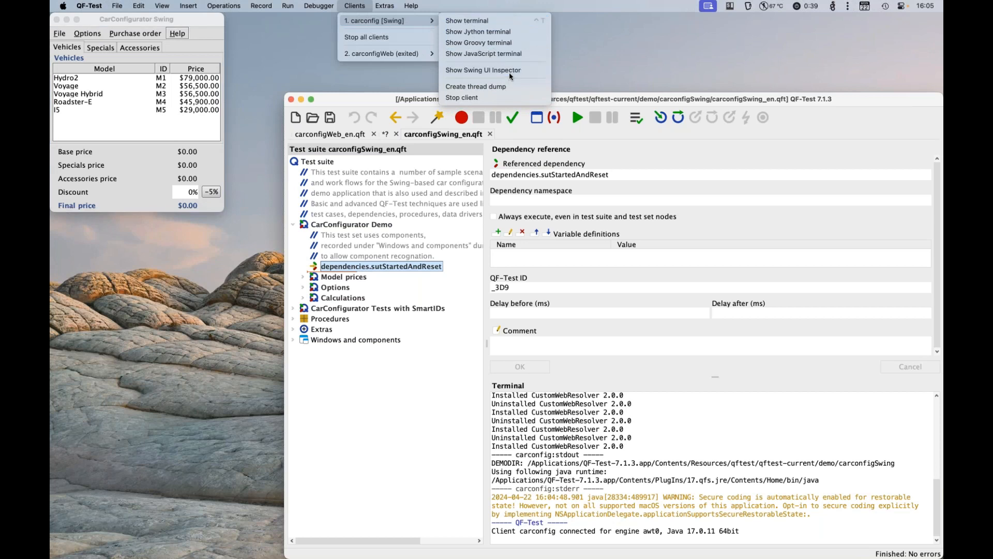
click(417, 98)
click(540, 118)
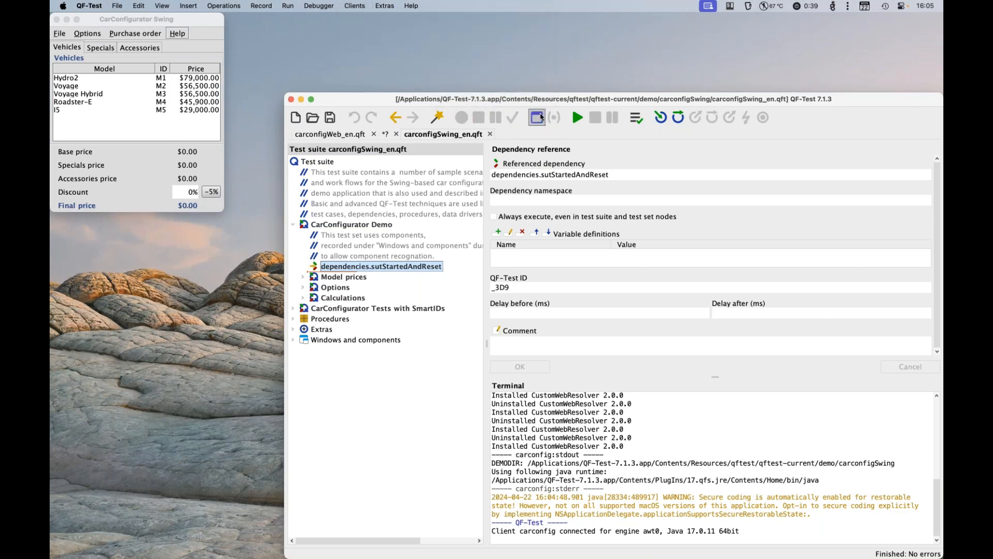
click(149, 95)
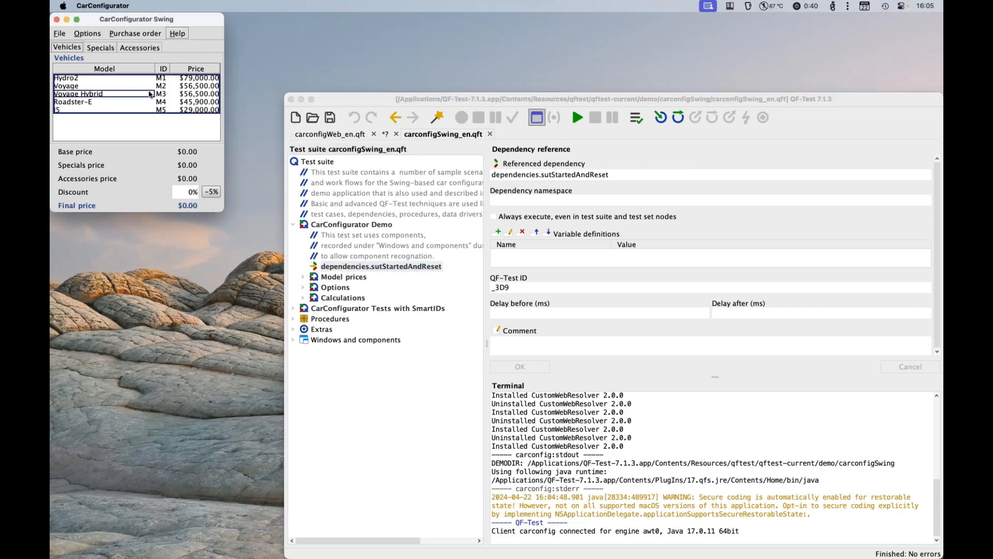
right_click(149, 95)
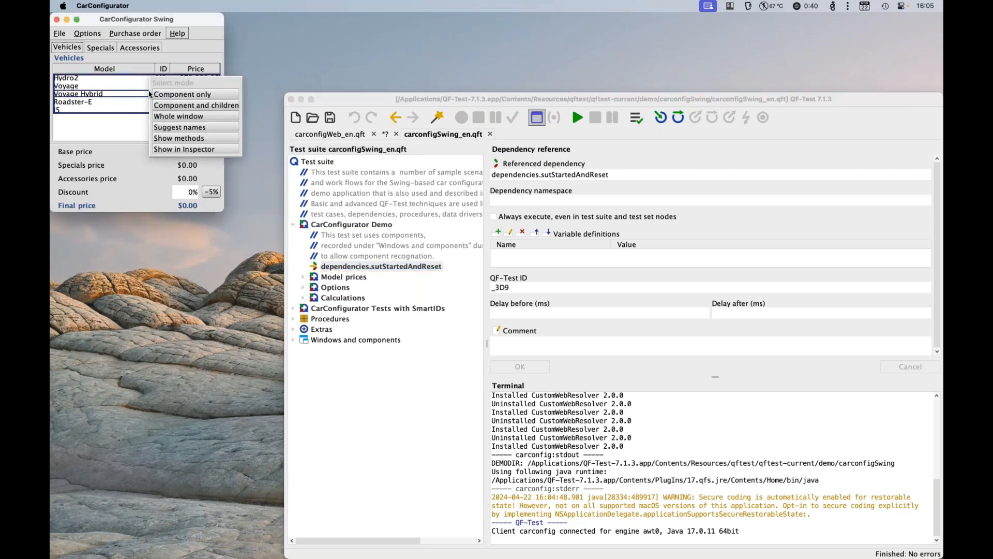
click(190, 151)
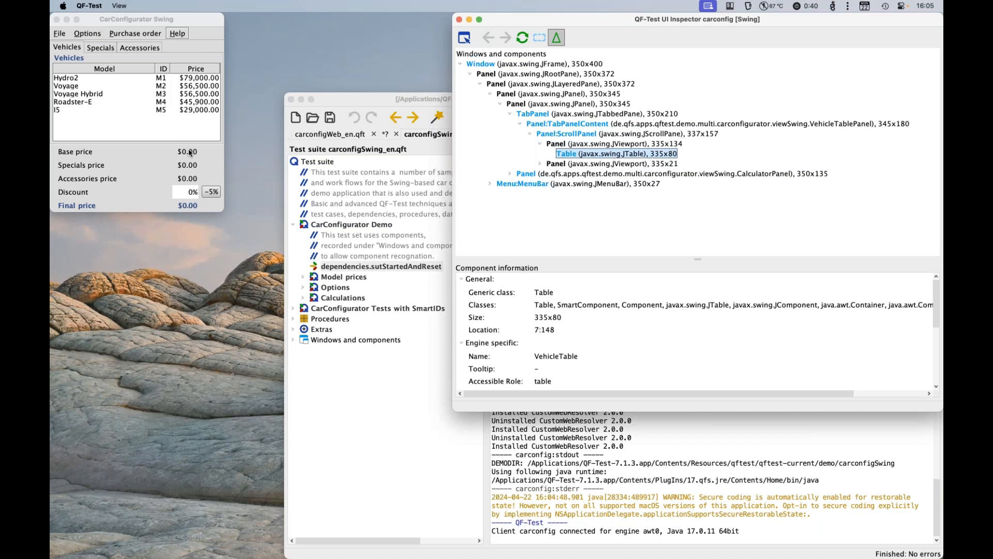
Step: Enlarge the component information area and examine the vehicle table's engine-specific details, including its tooltip and client properties
click(167, 23)
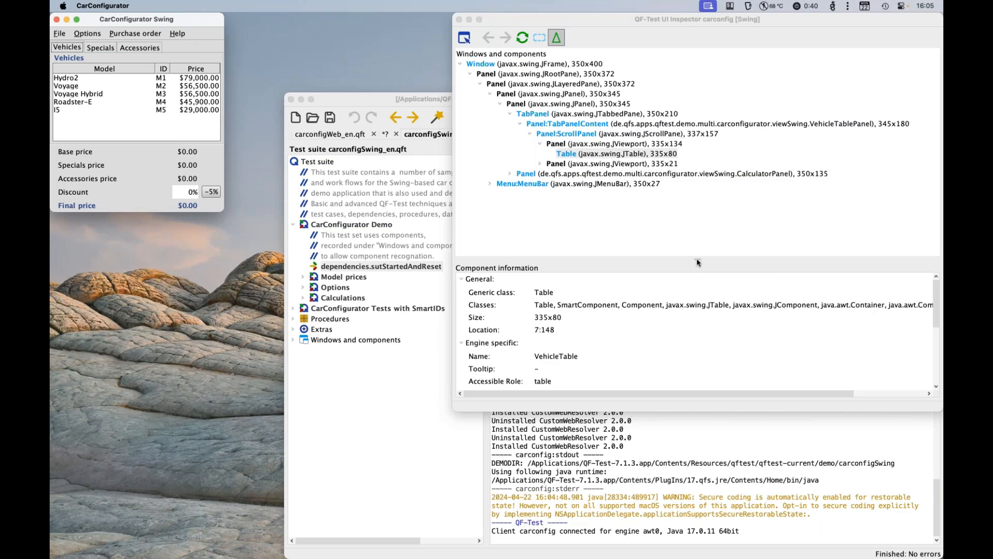
drag(697, 262, 697, 159)
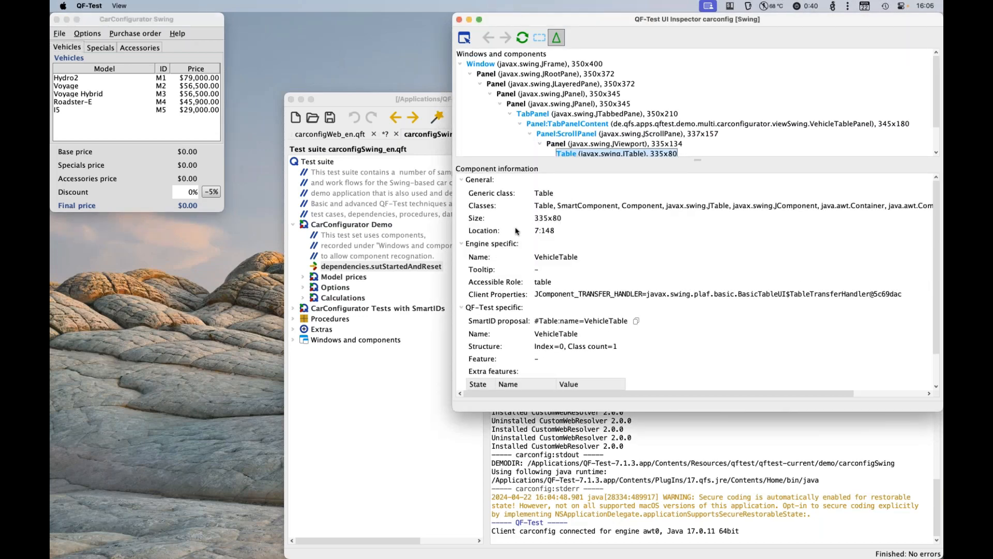
scroll(548, 293, down, 3)
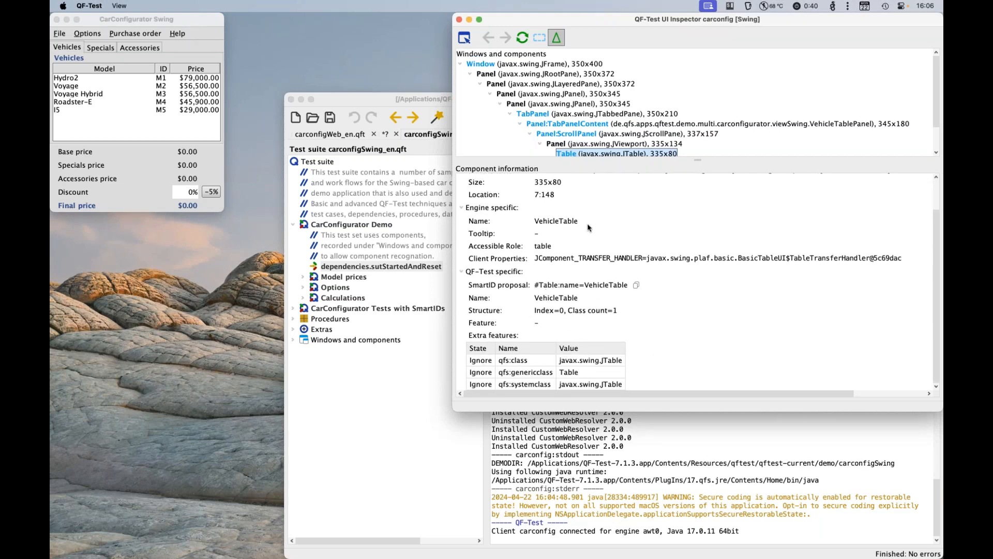
double_click(482, 234)
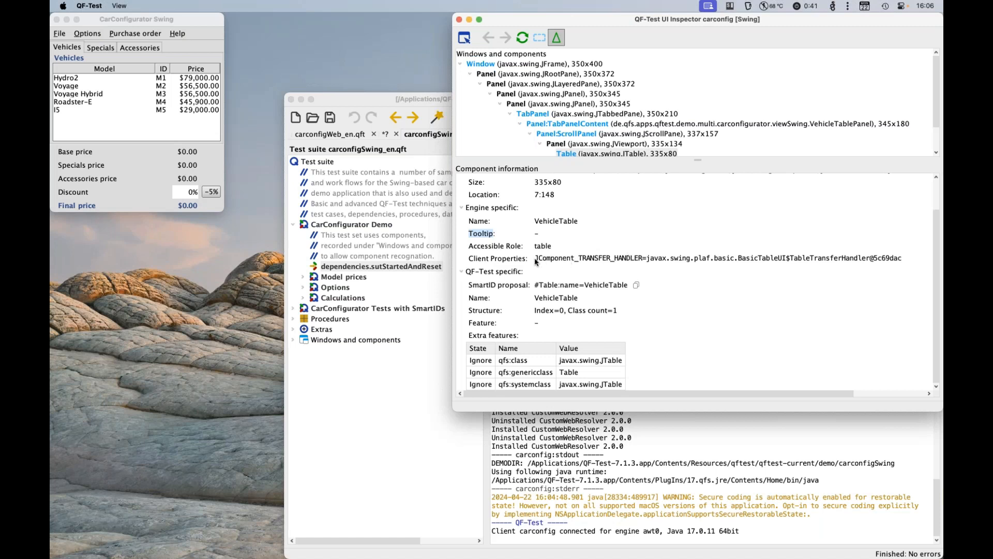
drag(536, 262, 813, 271)
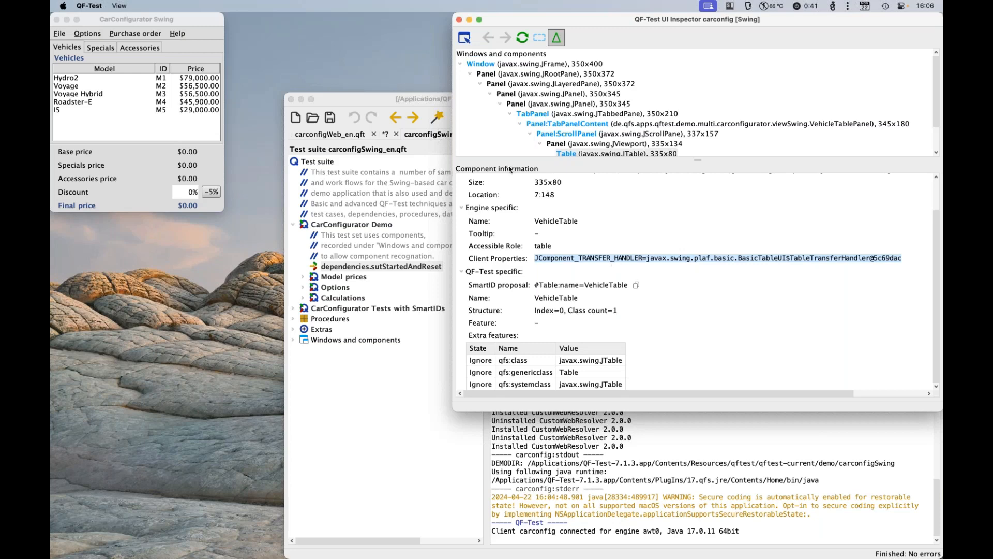
Step: Return to the test suite window and open the JavaFX CarConfig Suite from the sample test suites
click(438, 103)
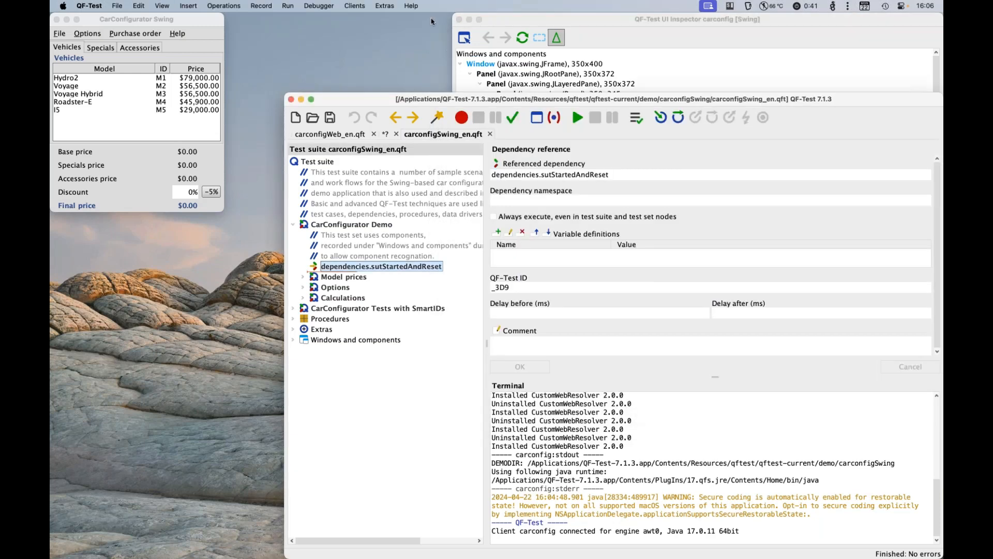
click(411, 6)
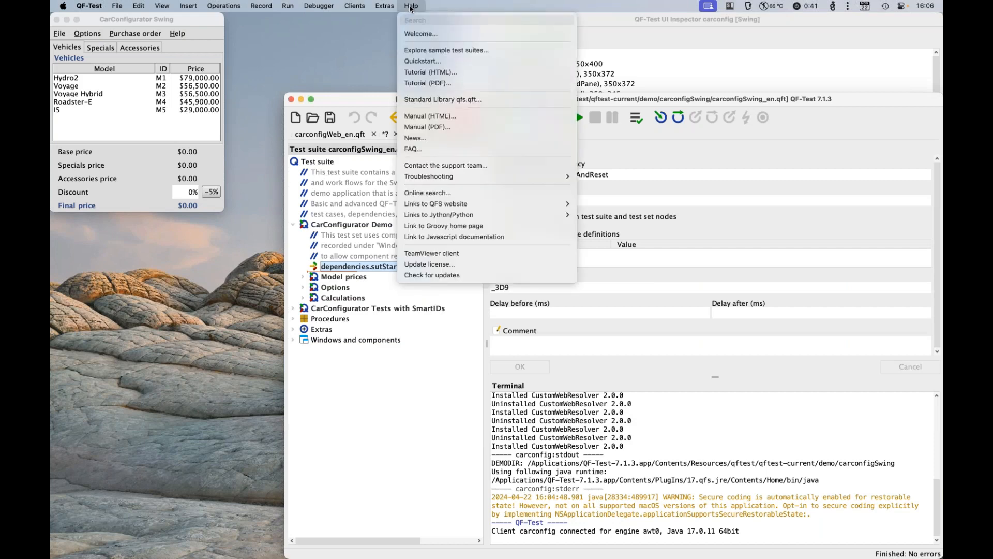
click(440, 50)
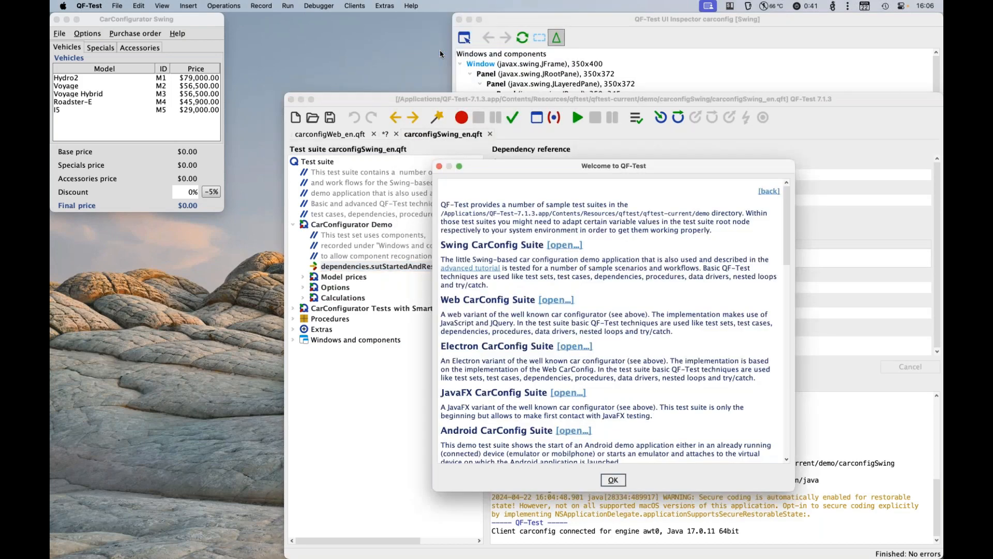
click(565, 394)
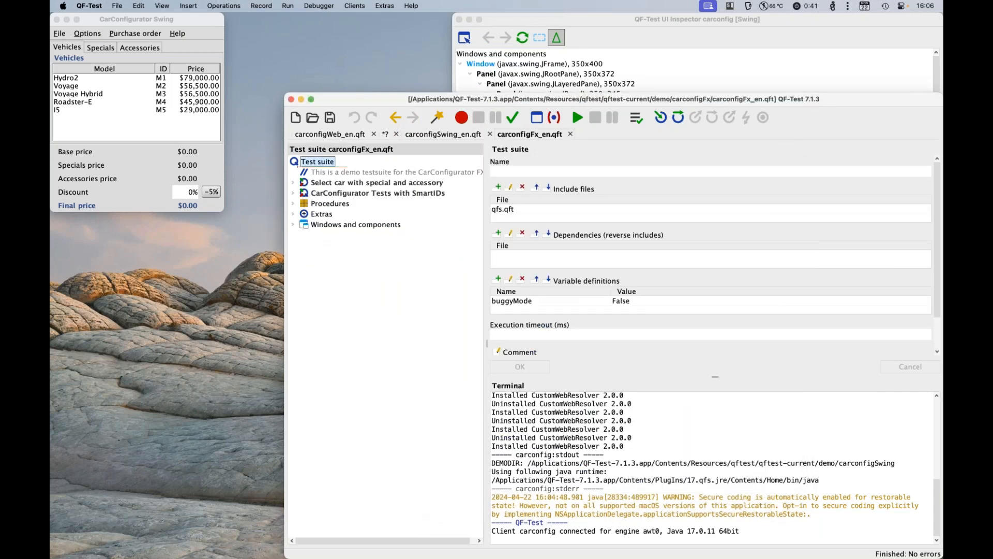
Step: Run the dependencies.sutStartedAndReset dependency reference under "Select car with special and accessory" to start the JavaFX application
key(Down)
key(Right)
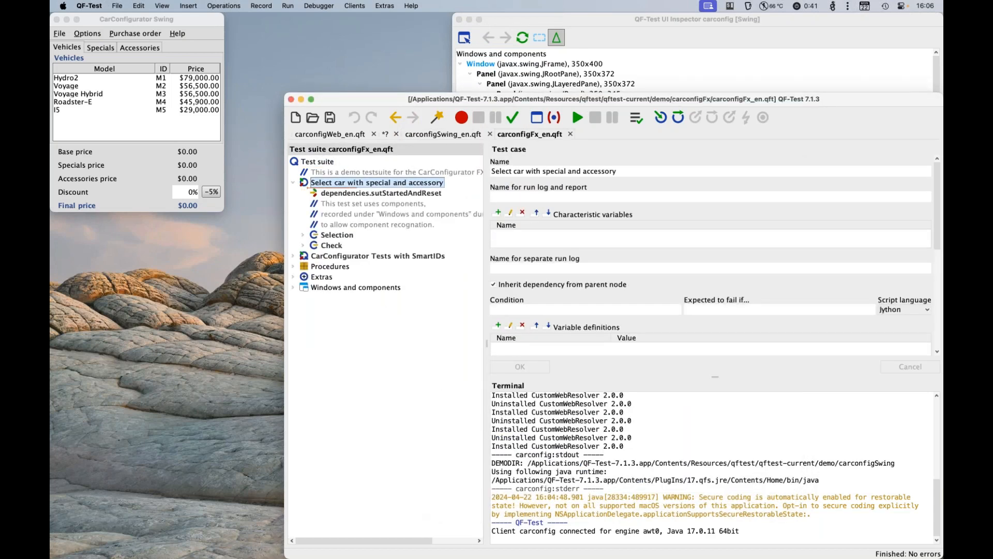
key(Down)
key(Return)
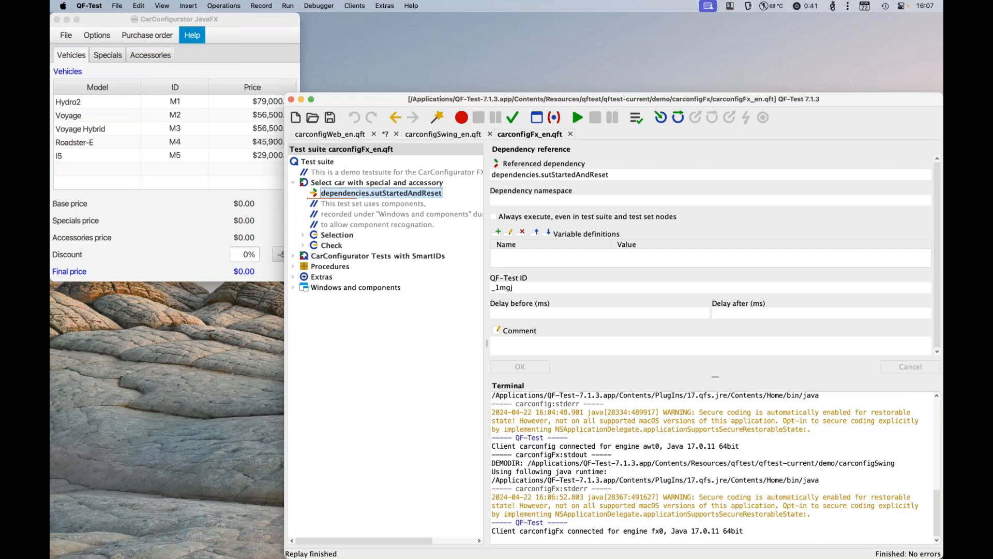
Step: Show the Accessories tab of the JavaFX CarConfigurator in the UI Inspector
click(538, 119)
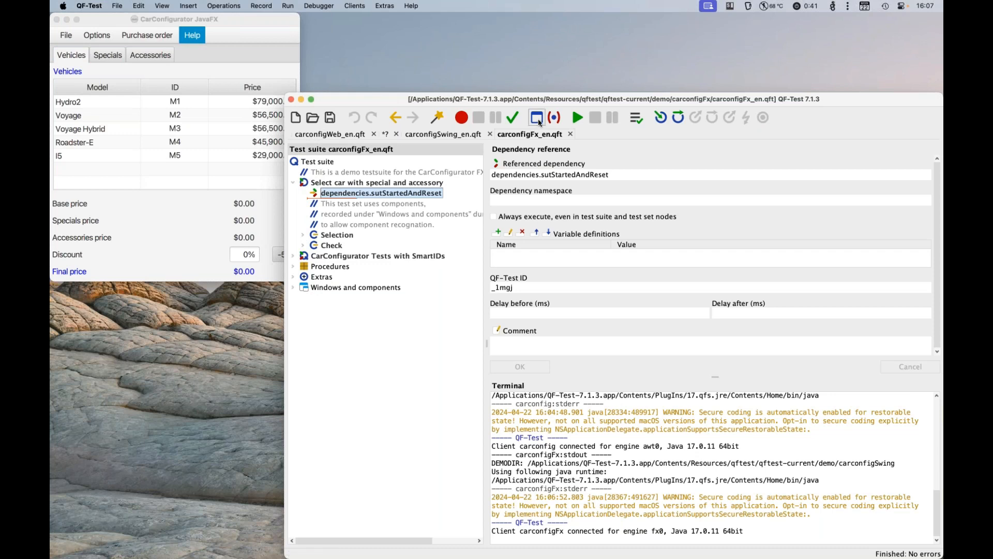
click(275, 19)
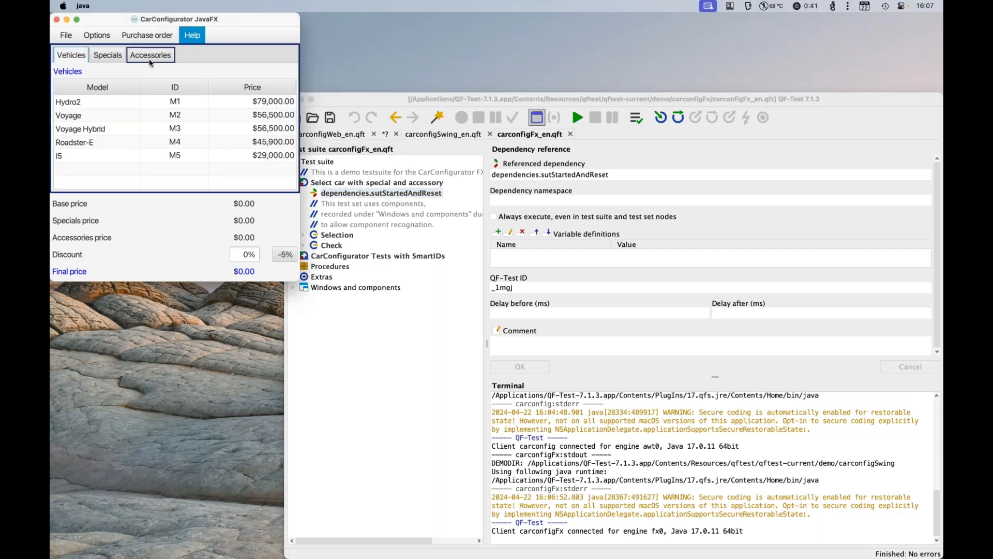
right_click(151, 61)
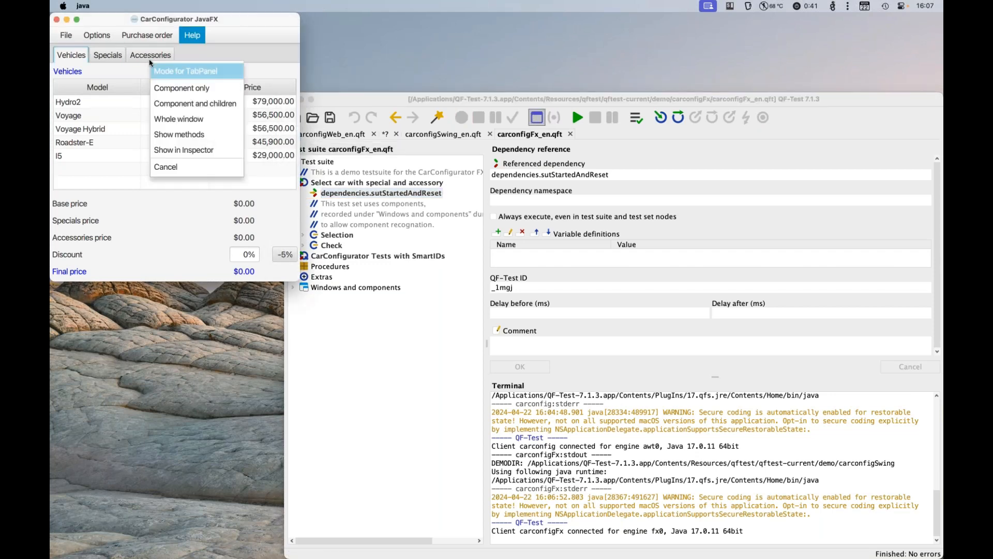
click(189, 152)
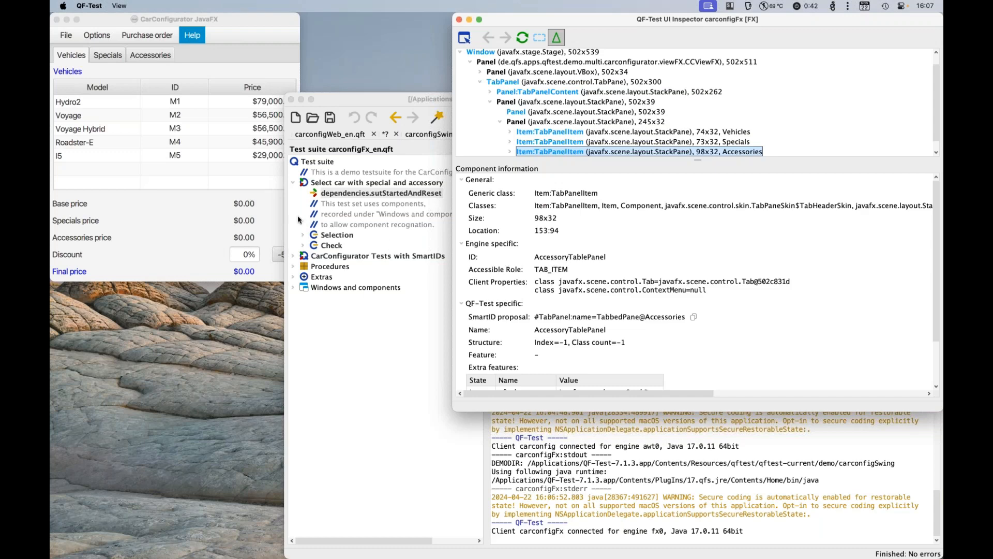
Step: Open the purchase order details with Send order and pick the vendor's street address field for the UI Inspector
click(236, 59)
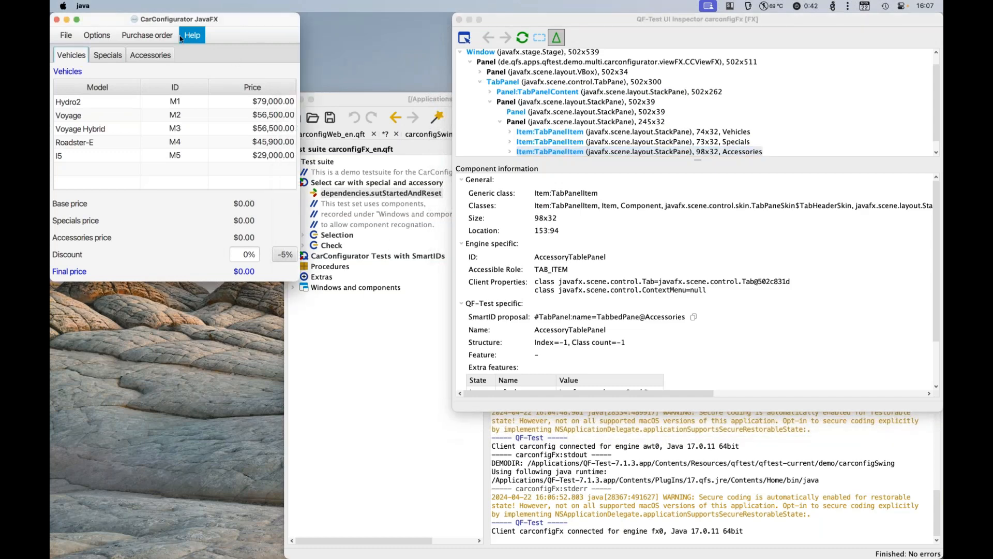
click(150, 36)
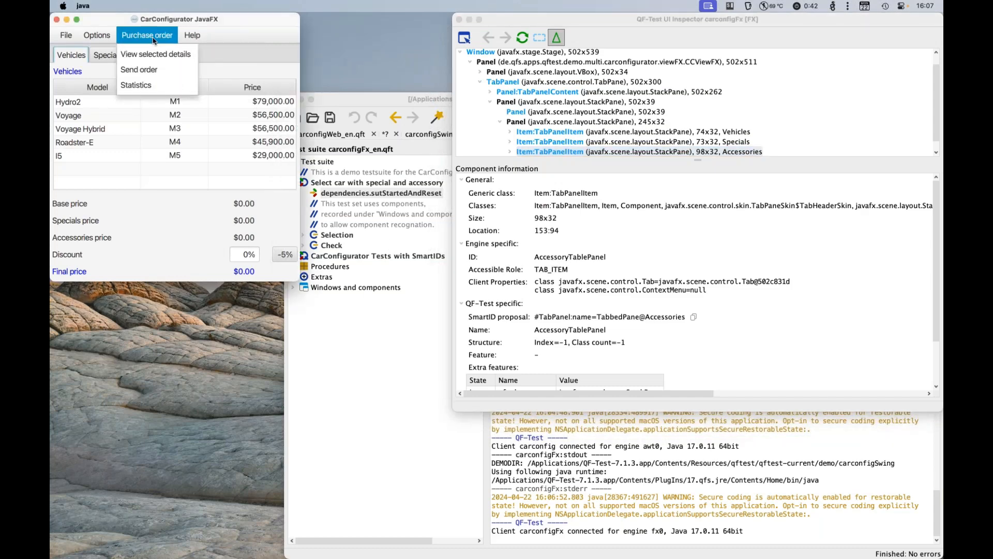
click(155, 68)
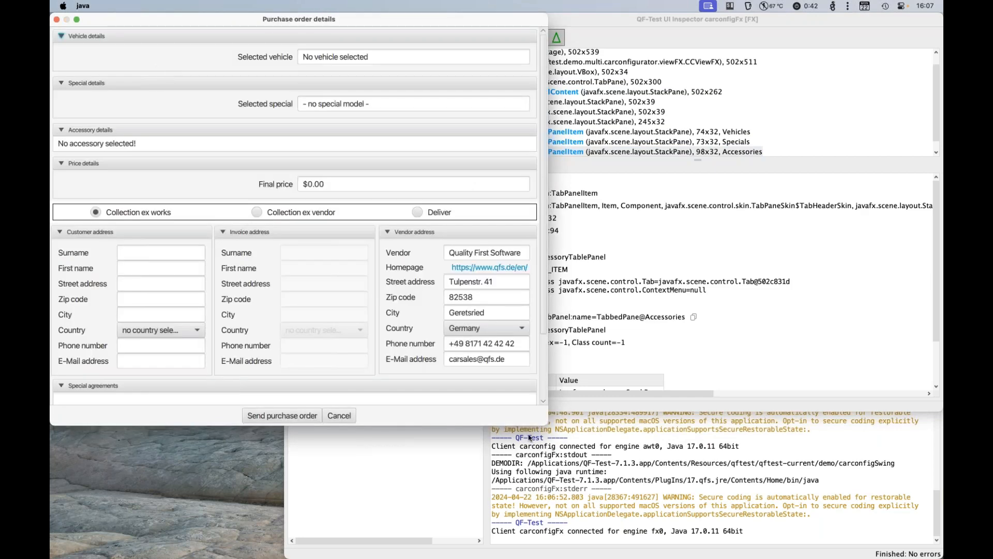
click(607, 187)
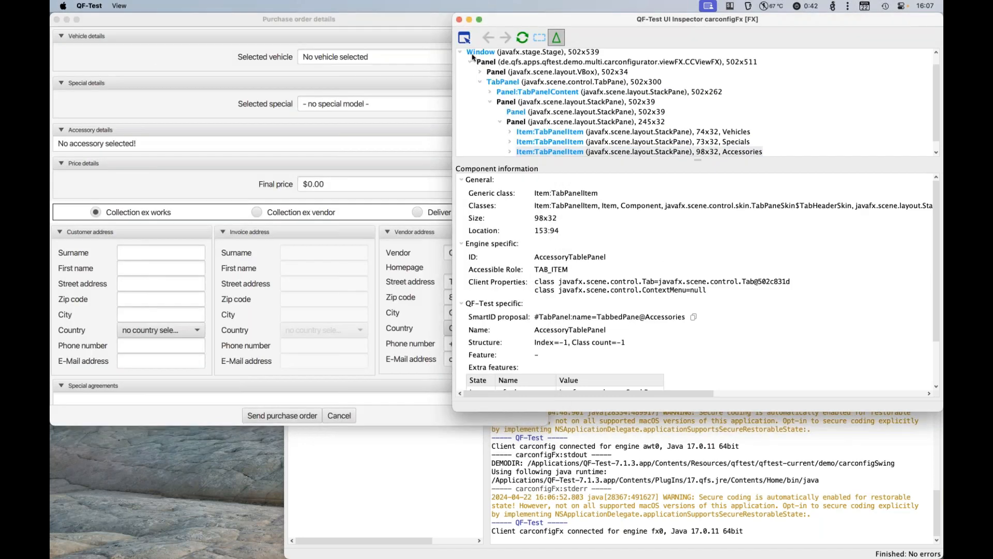
click(429, 28)
click(472, 282)
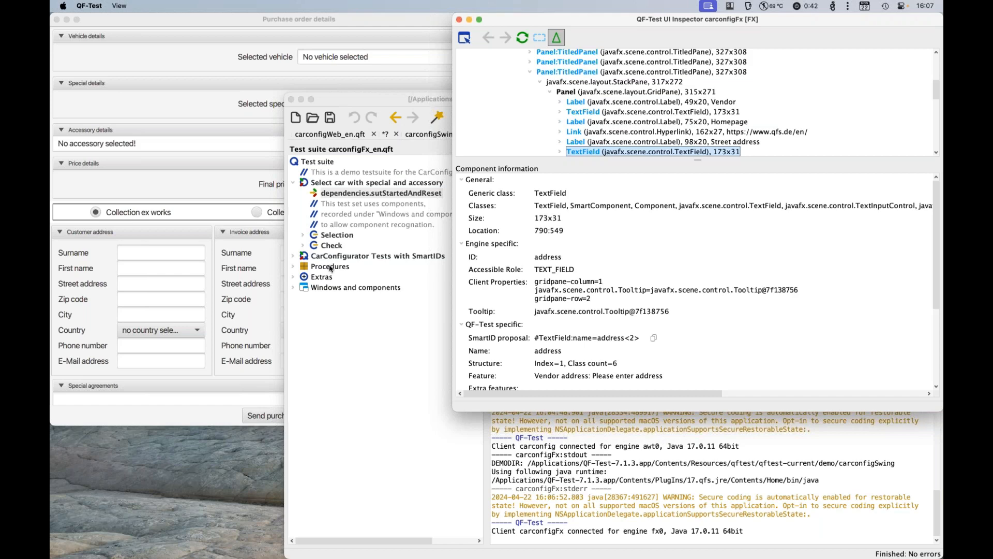
Step: Create a new test suite and insert a Check text node under Extras with # as its component ID
click(396, 304)
key(super+n)
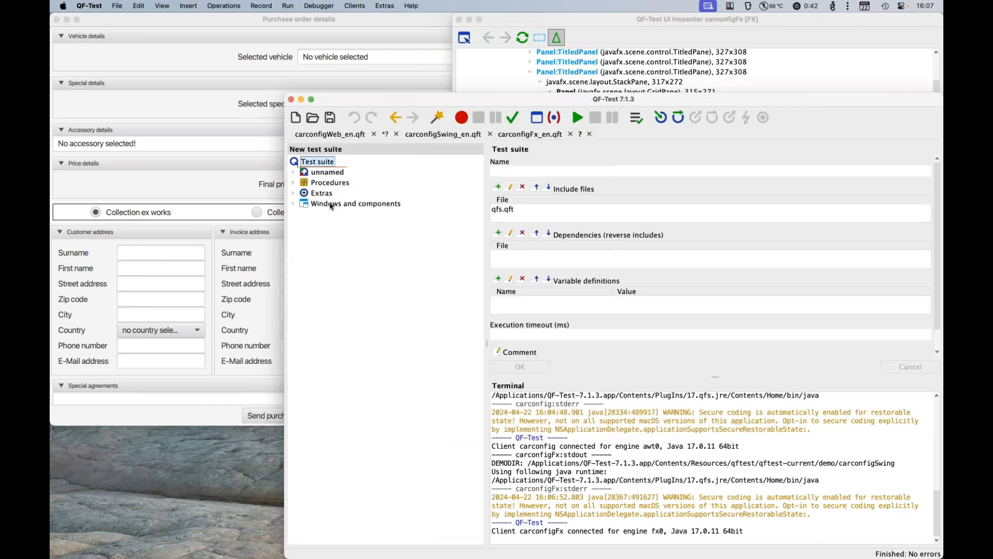
click(320, 194)
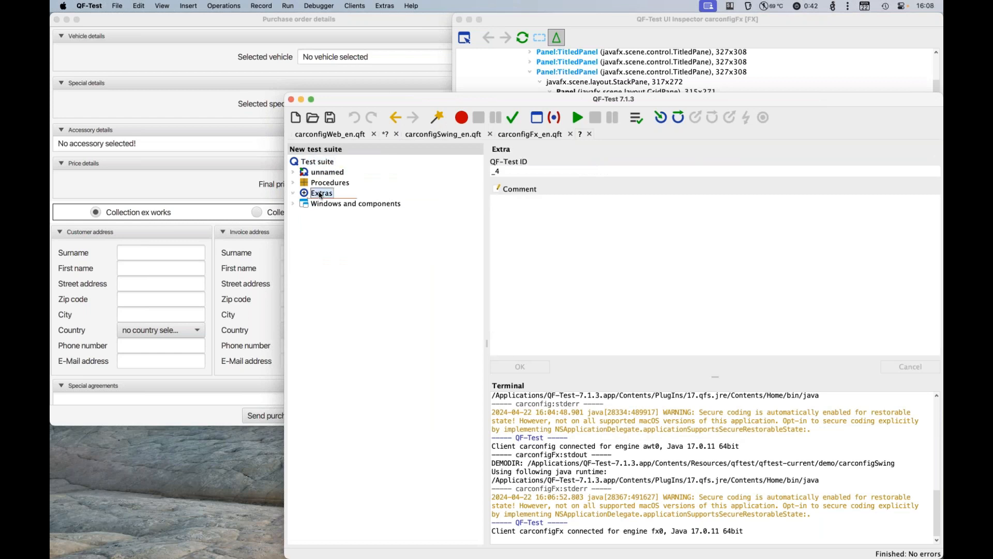
right_click(320, 194)
mouse_move(441, 329)
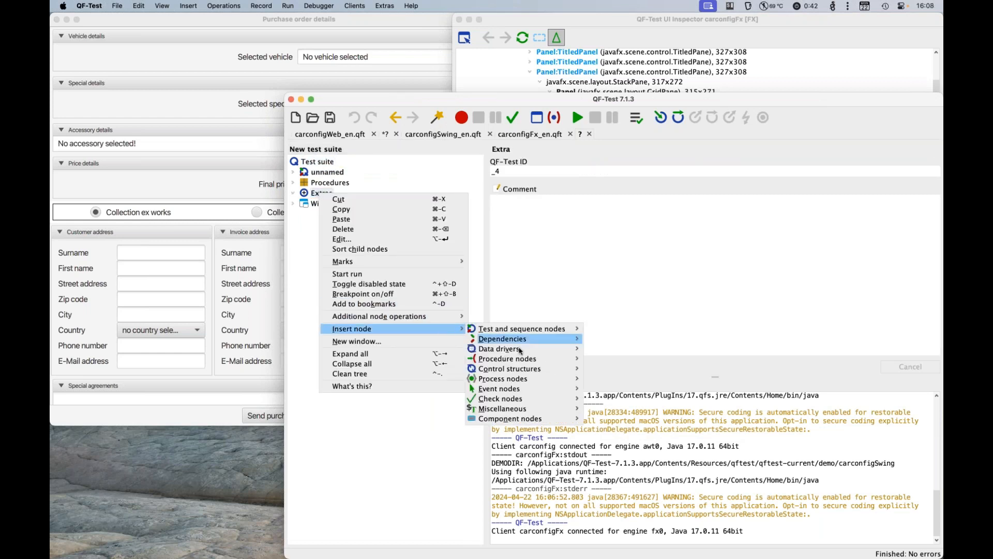
mouse_move(533, 401)
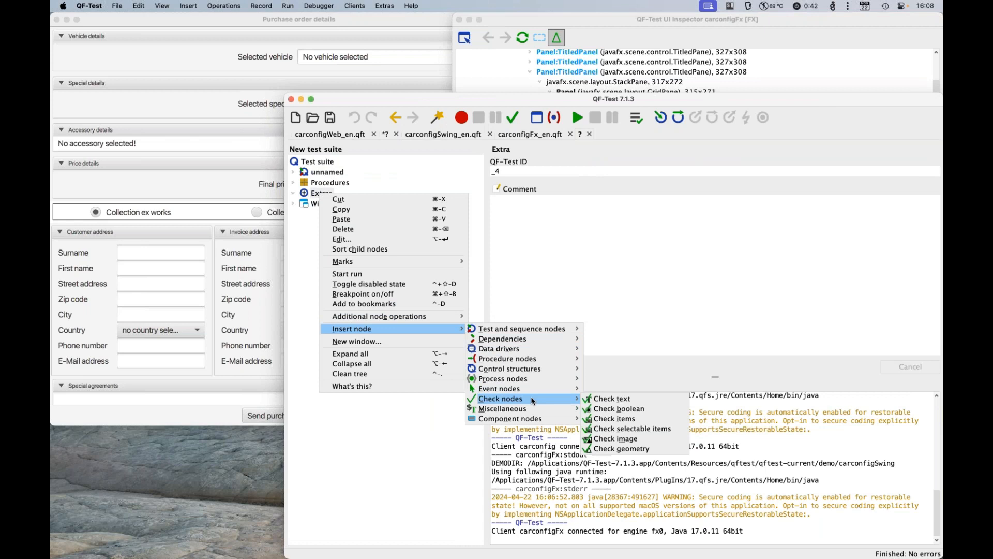
click(617, 401)
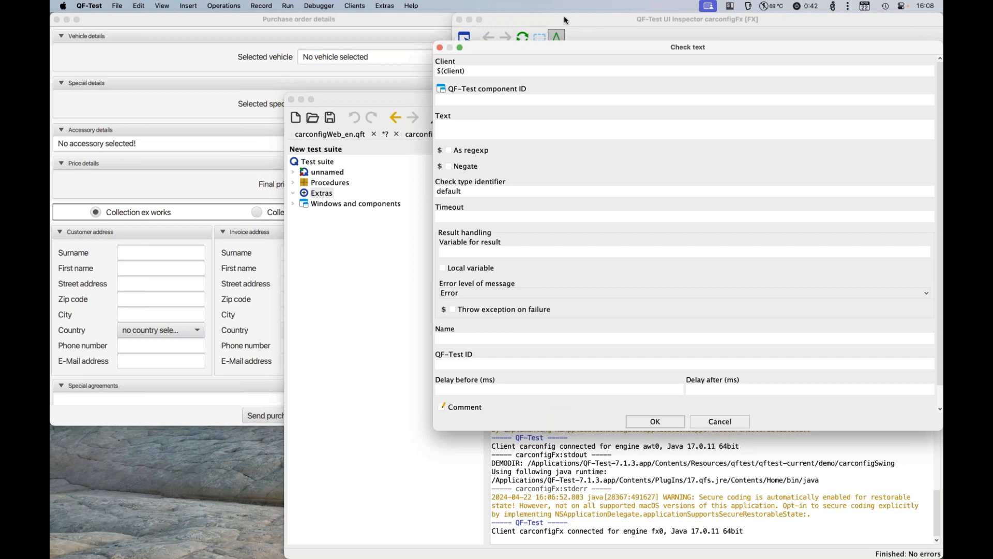
drag(548, 52, 500, 225)
drag(502, 164, 499, 139)
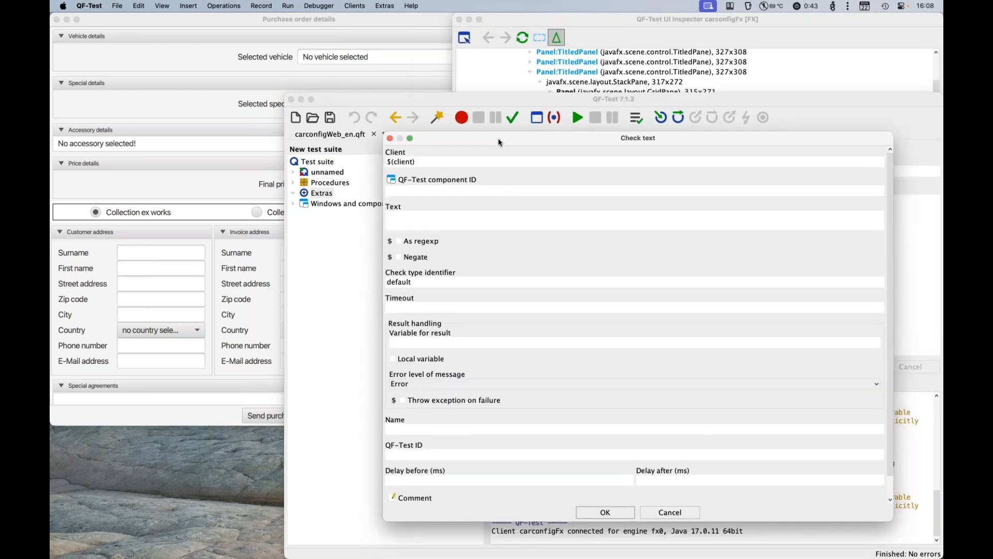
click(437, 192)
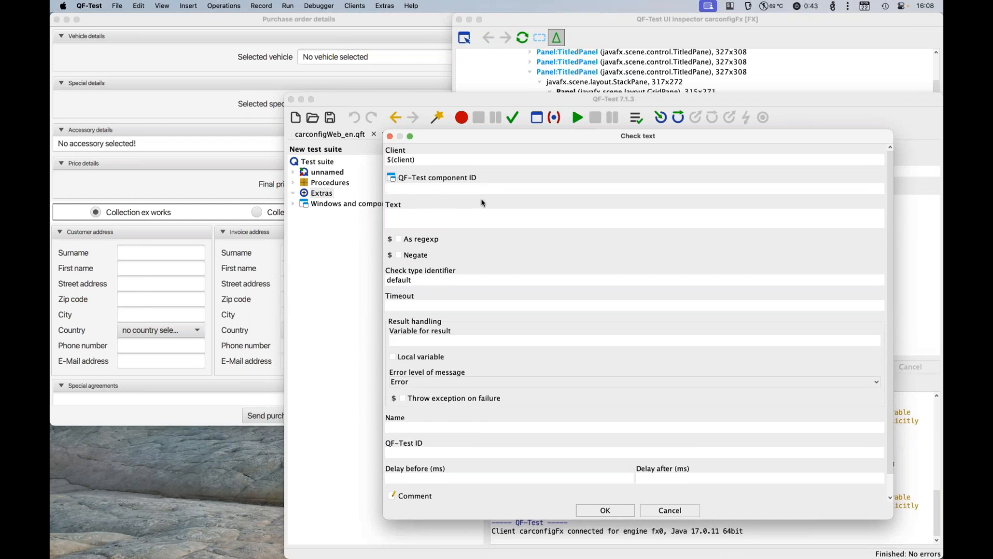
text(#)
key(Return)
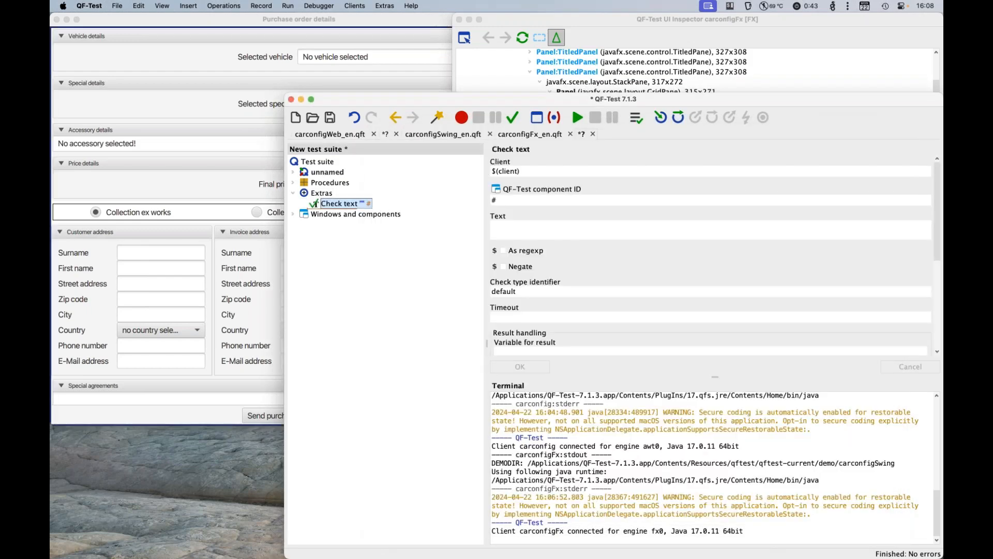
Step: Set the Check text node's component ID to the inspected field's SmartID proposal, #TextField:name=address<2>
click(667, 32)
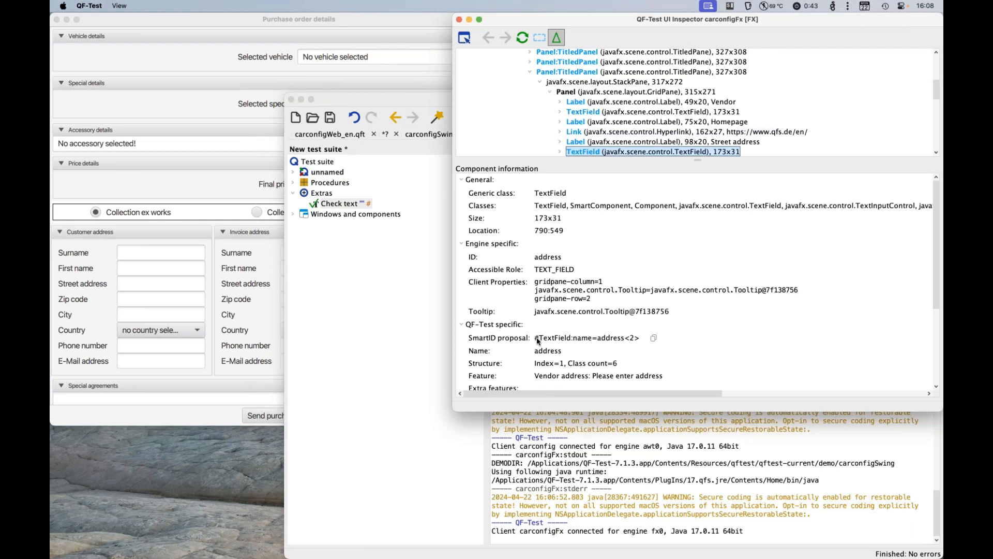
drag(535, 339, 606, 340)
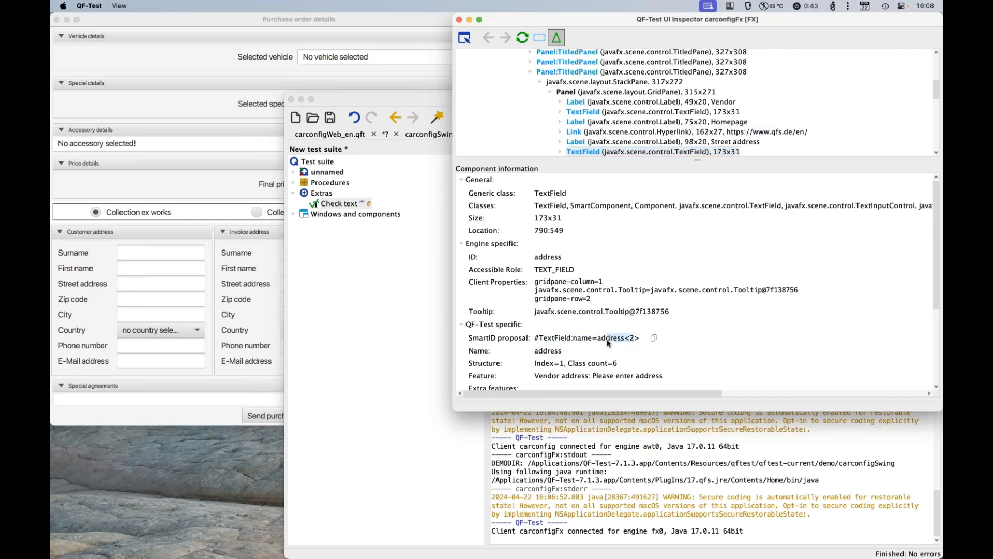
click(654, 339)
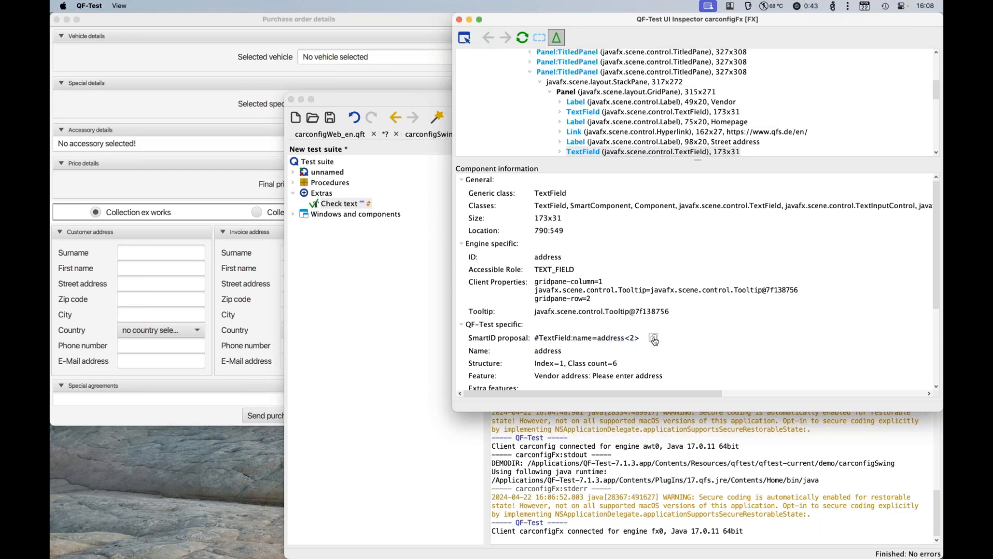
click(406, 114)
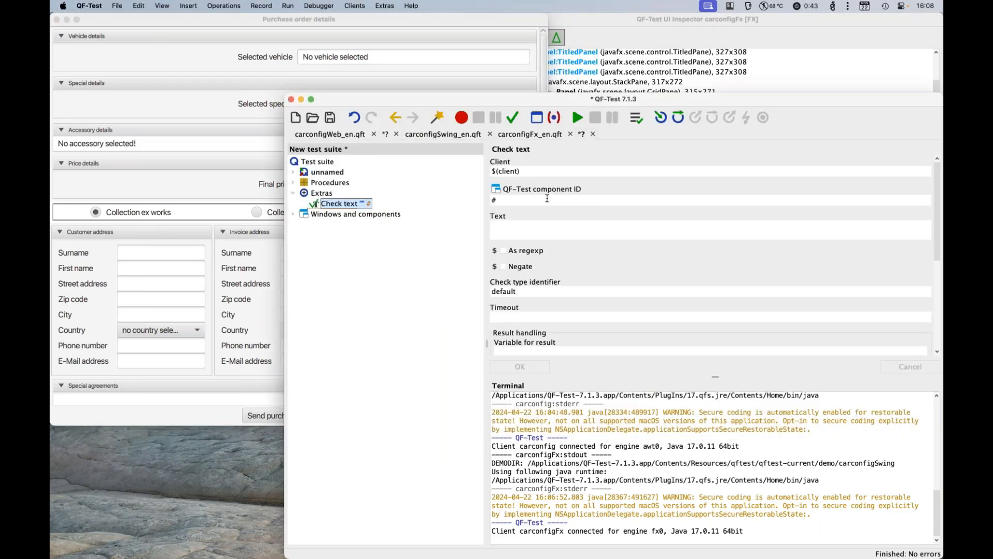
click(548, 198)
key(super+v)
Step: Replace the vendor's street address in the purchase order with a sample street name and apply the same text as the check's expected Text
drag(553, 100, 501, 336)
drag(536, 279, 443, 282)
click(509, 268)
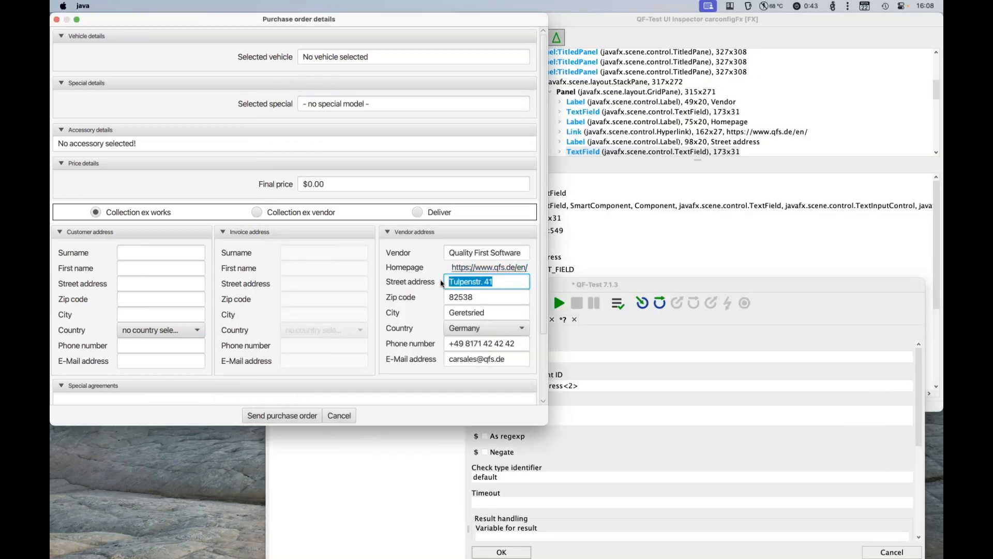
text(Nice Street)
key(super+a)
click(552, 411)
key(super+v)
key(Return)
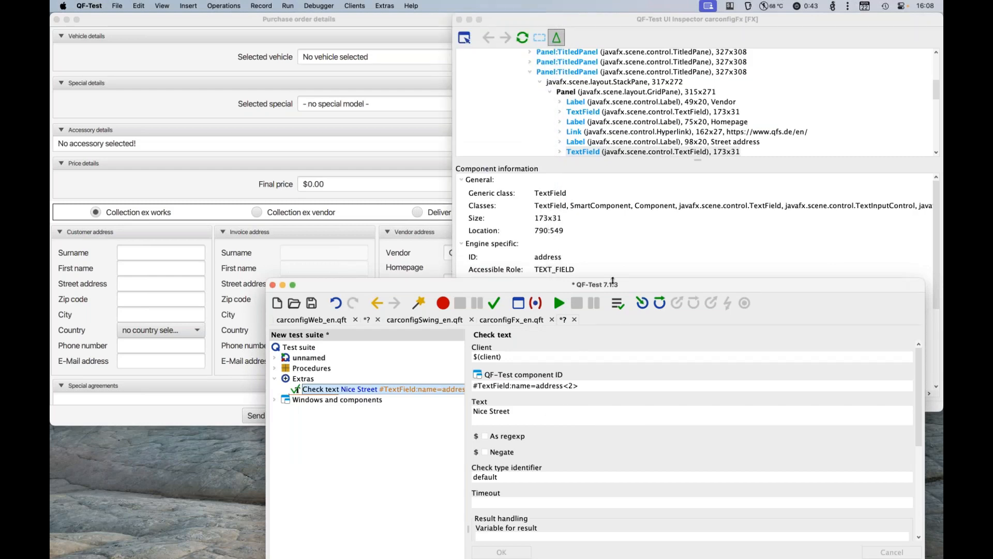
Step: Remove the <2> index from the check's component ID, leaving #TextField:name=address, and apply the change
drag(613, 285, 599, 79)
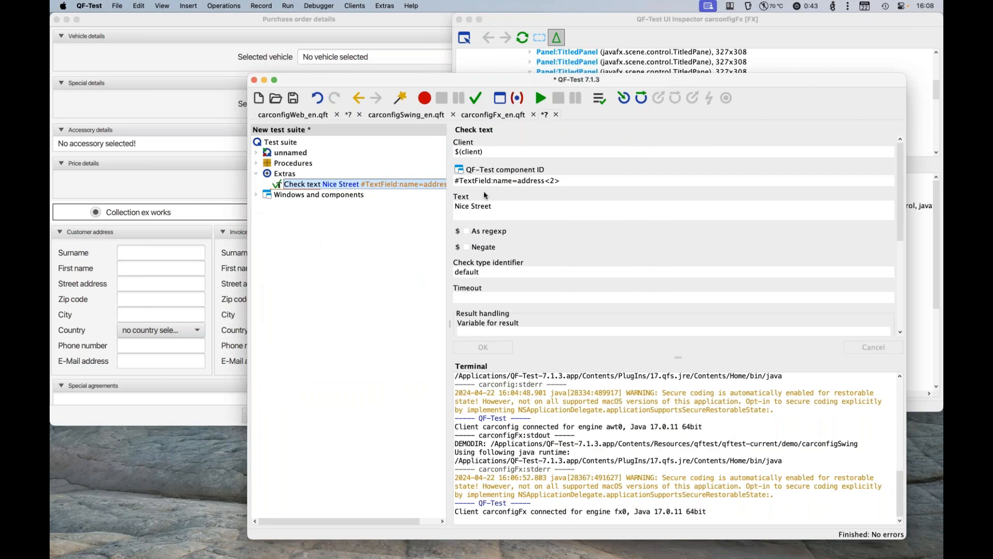
drag(547, 181, 667, 182)
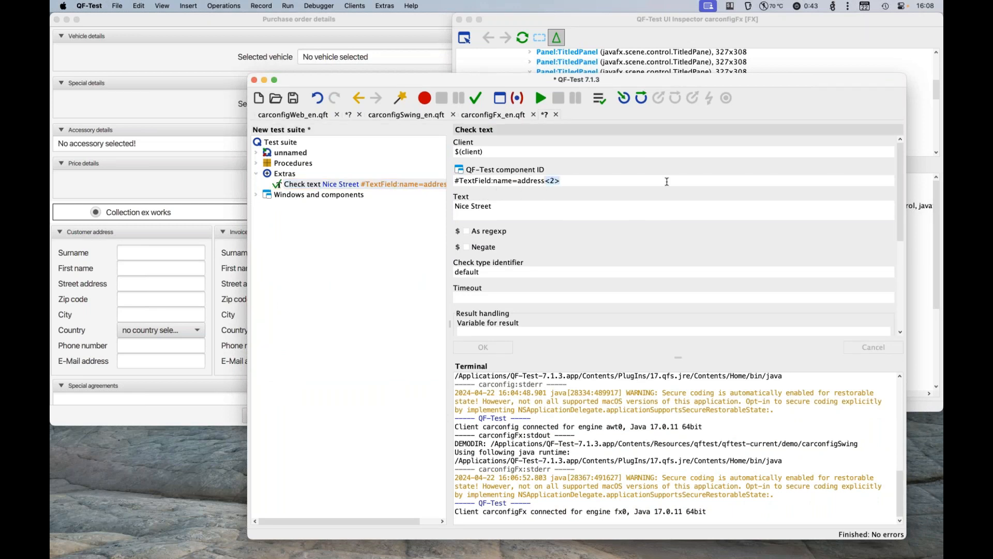
key(BackSpace)
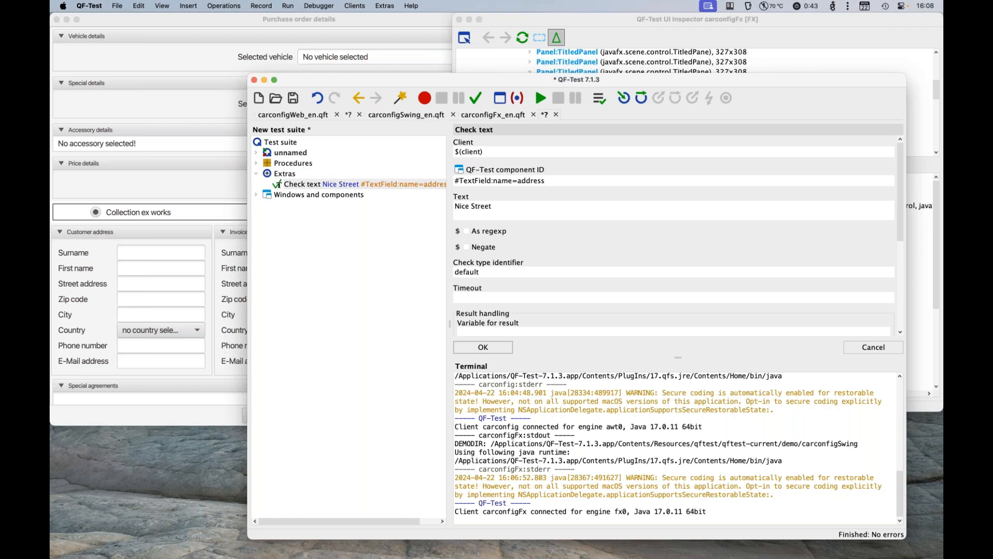
click(473, 347)
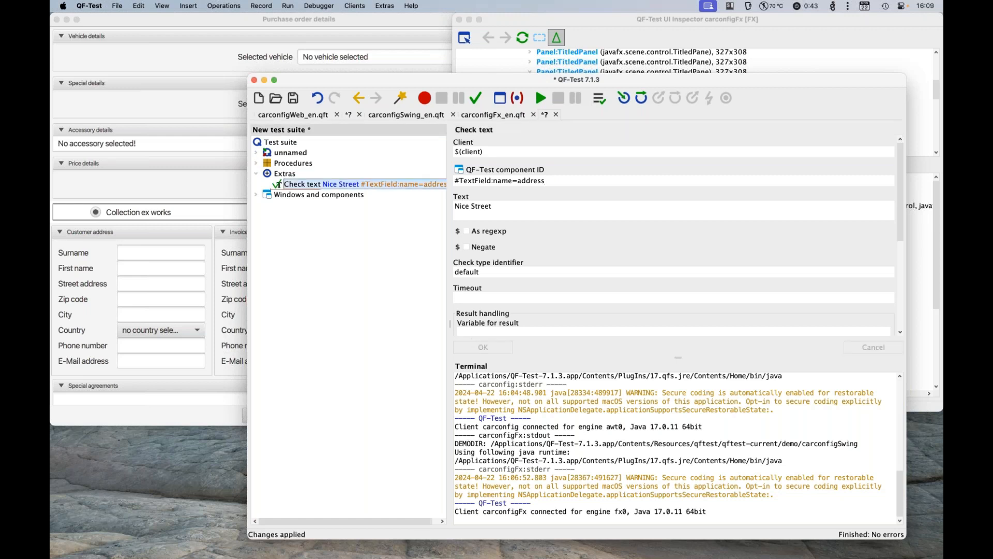
Step: Run the text check, examine the error's expected and received values in the run log, and close the log
click(539, 98)
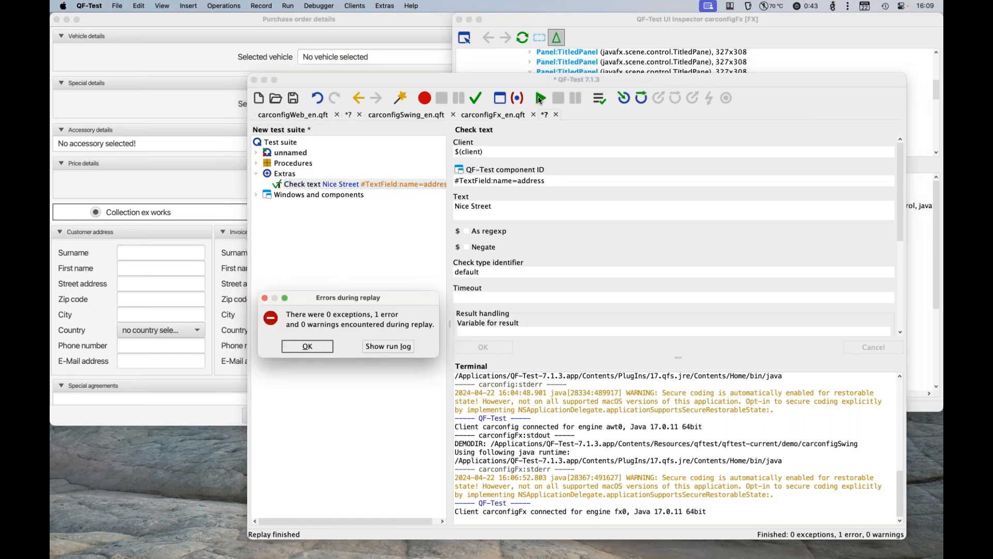
click(389, 347)
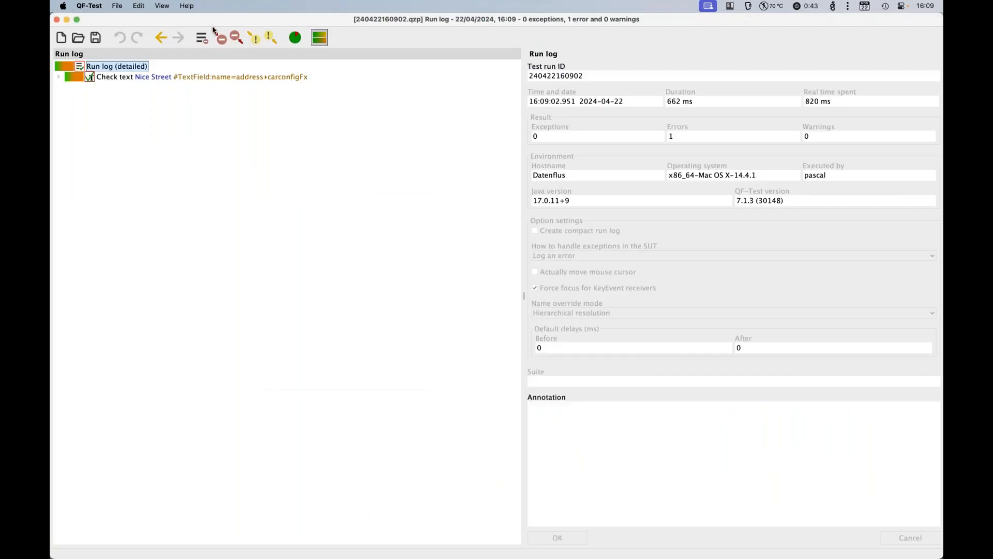
click(219, 38)
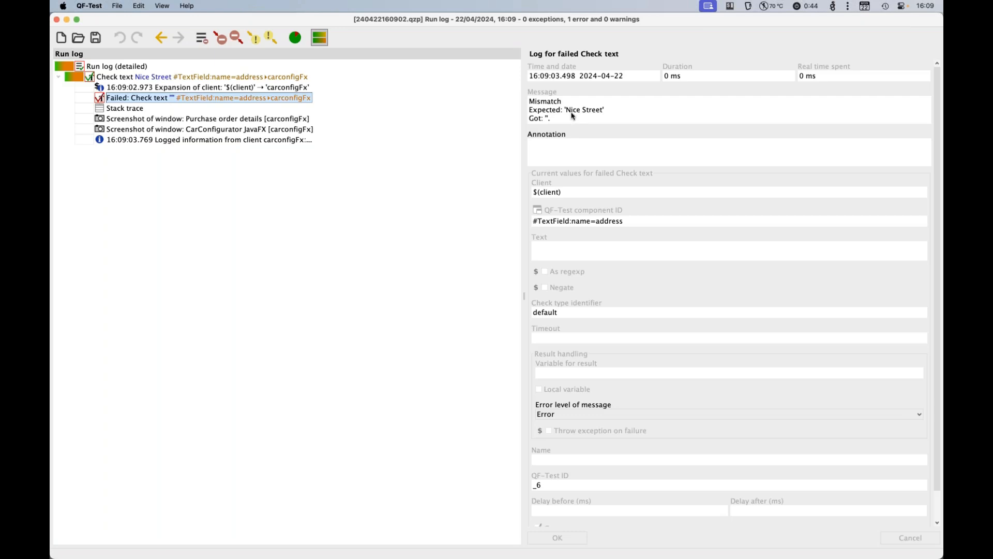
drag(566, 110, 621, 113)
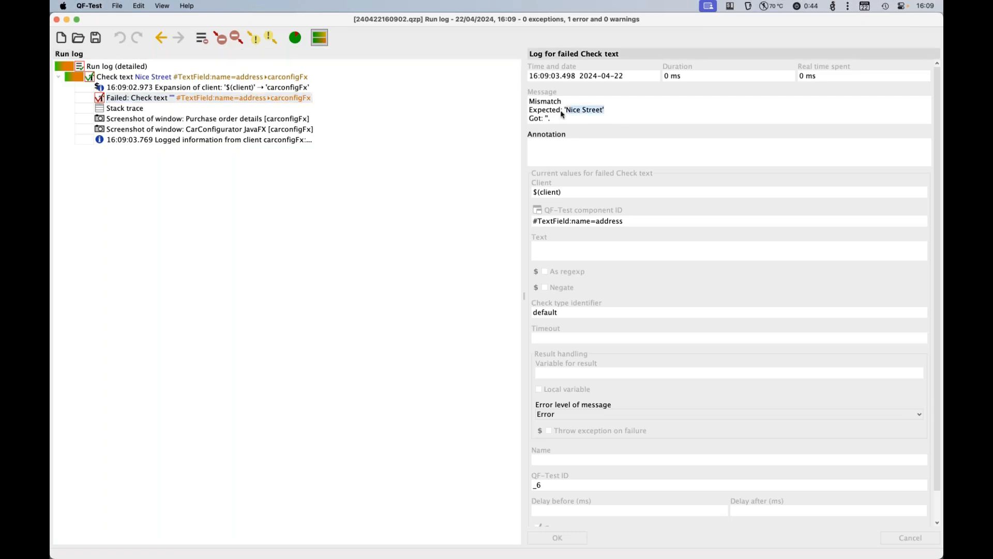
click(549, 120)
click(56, 20)
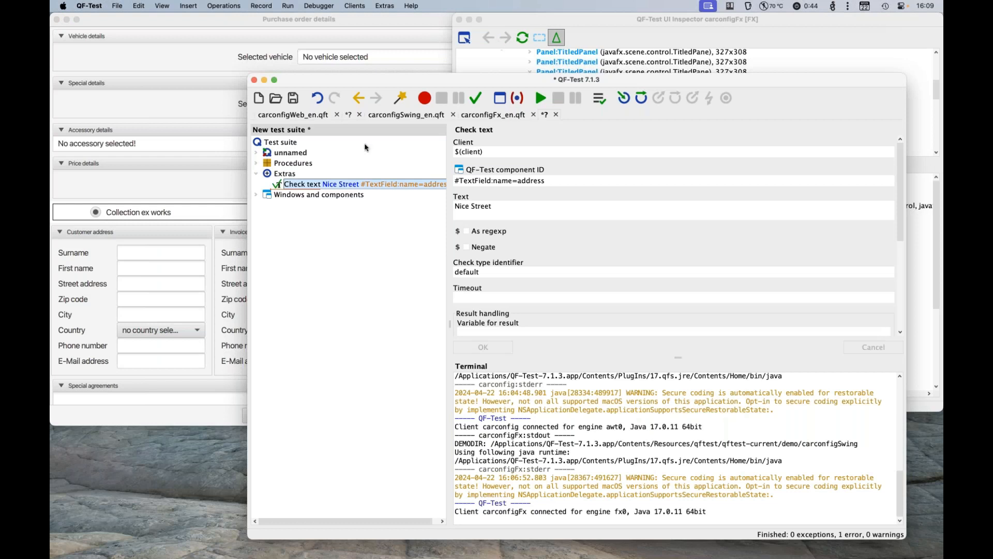
Step: Highlight the check's component in the application and examine the customer's Street address field in the purchase order details
right_click(419, 188)
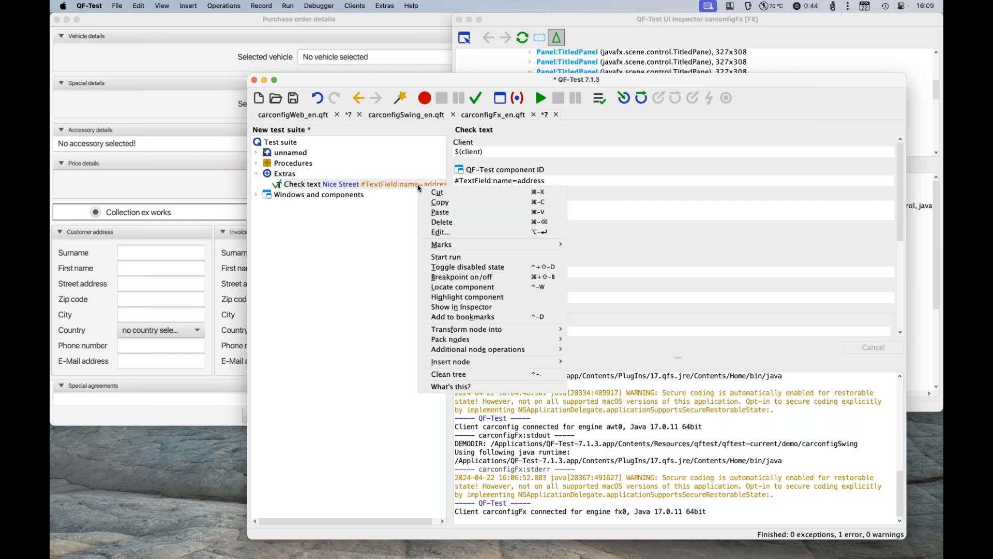
click(477, 297)
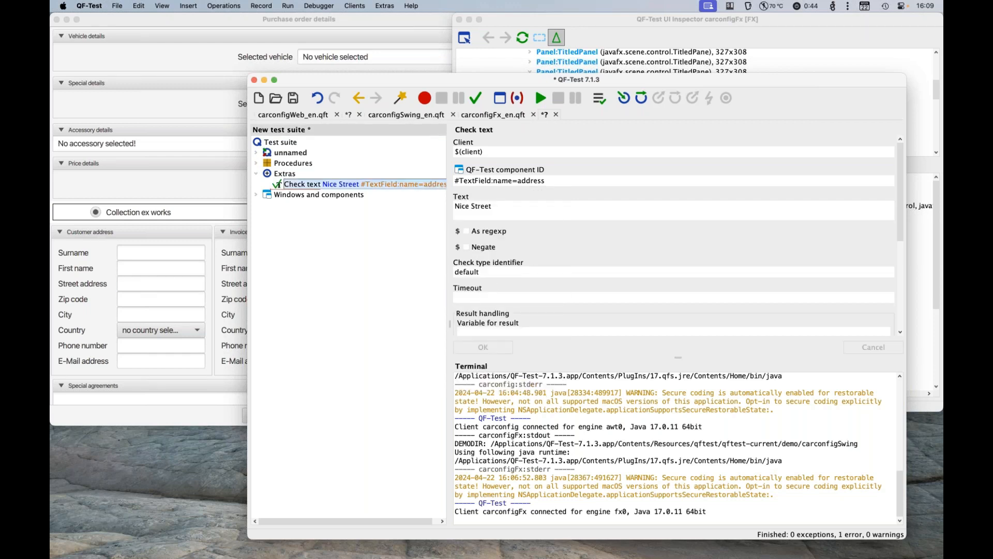
click(293, 26)
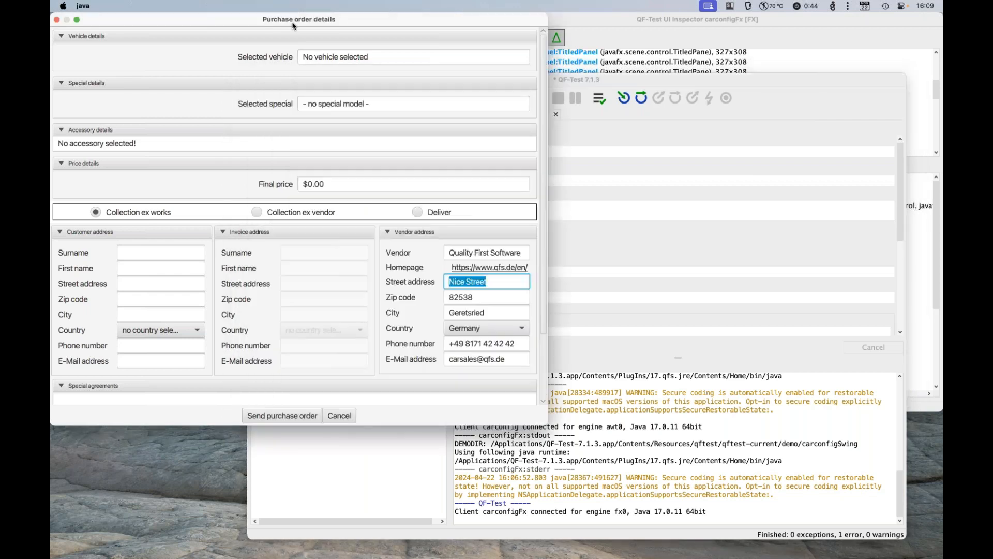
click(133, 287)
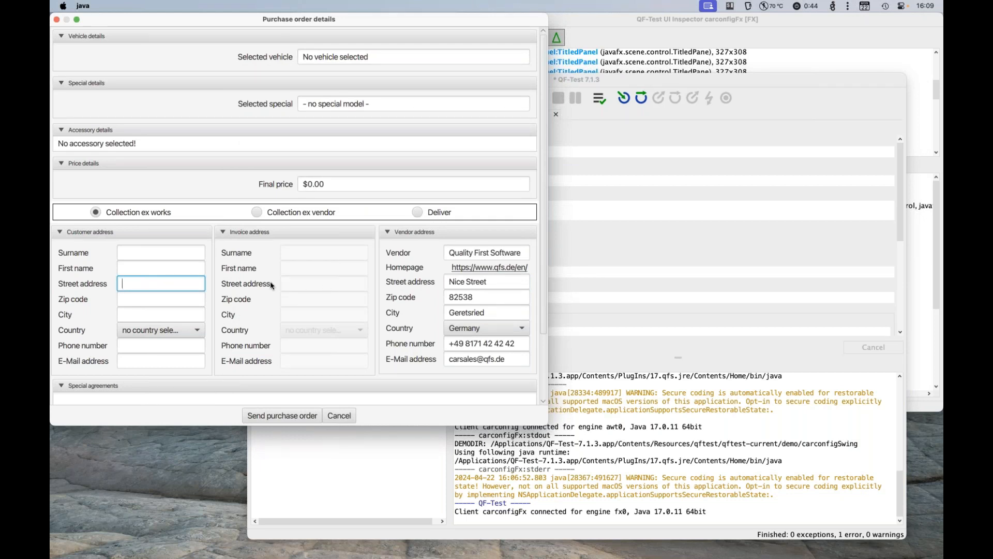
Step: Compare the vendor address field's SmartID proposal in the UI Inspector with the Vendor address panel in the purchase order details
click(692, 32)
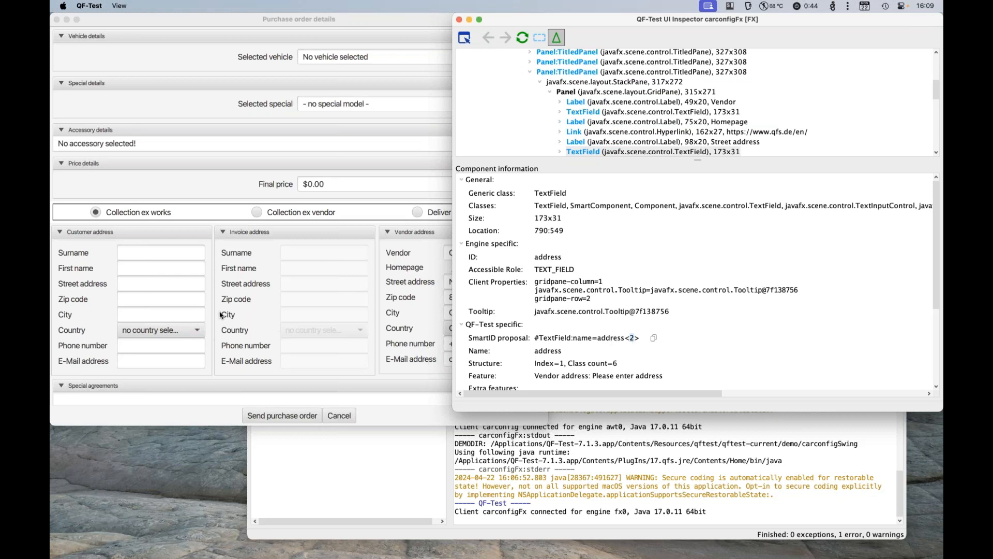
click(418, 289)
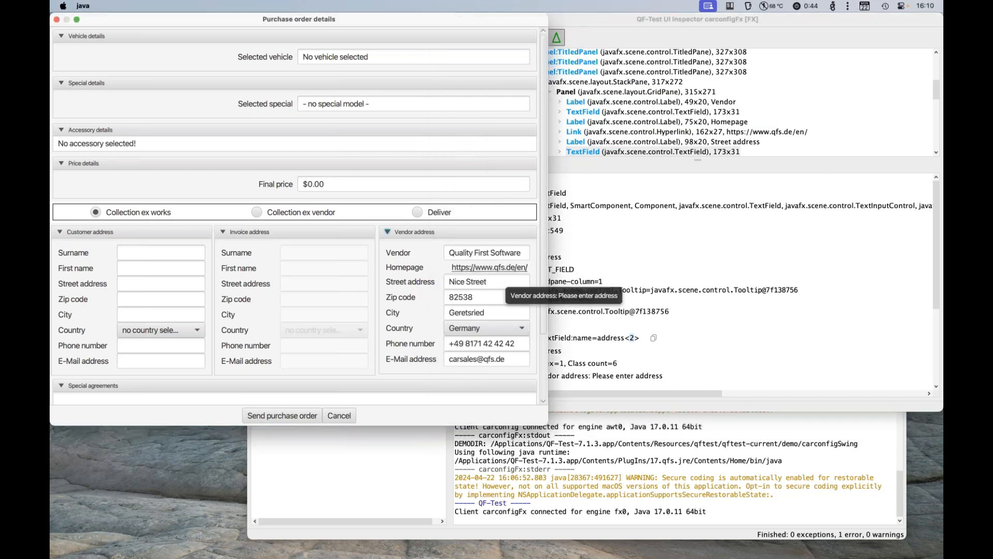
click(600, 284)
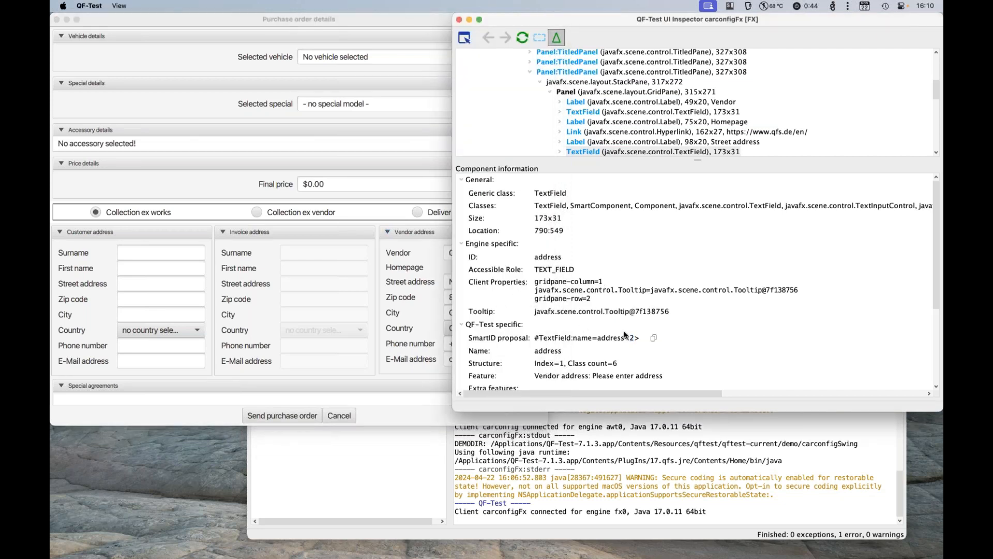
click(427, 249)
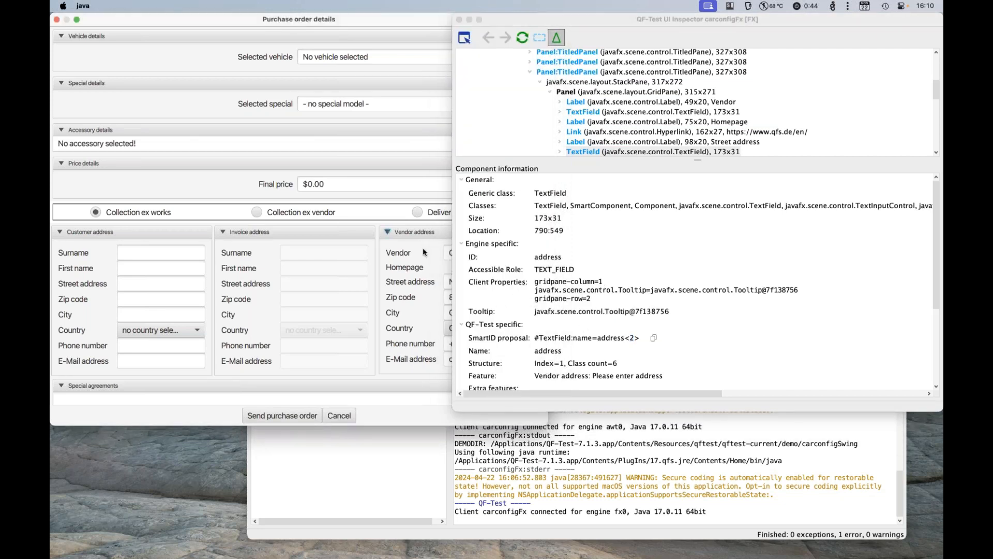
Step: Pack the Check text node under Extras into a Sequence node
click(396, 465)
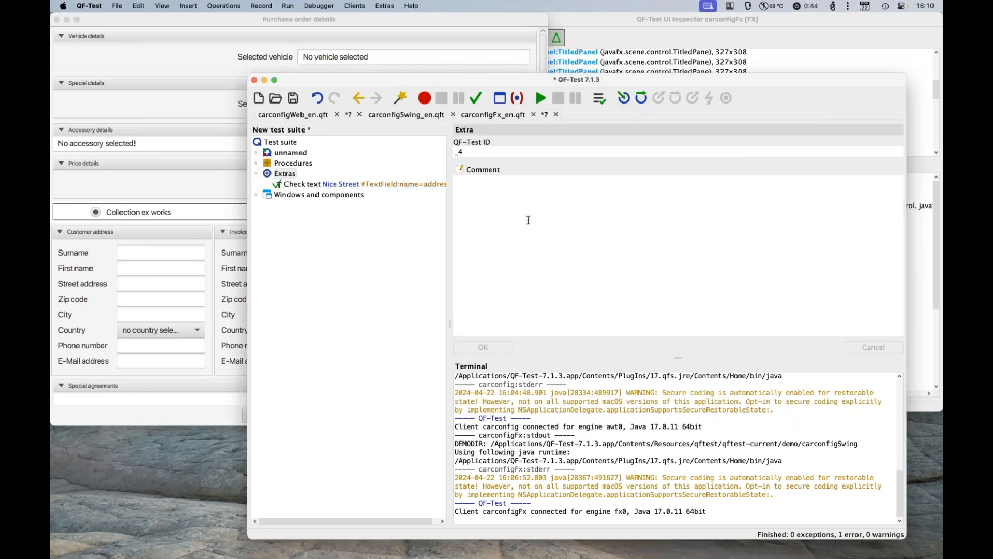
click(361, 187)
right_click(361, 186)
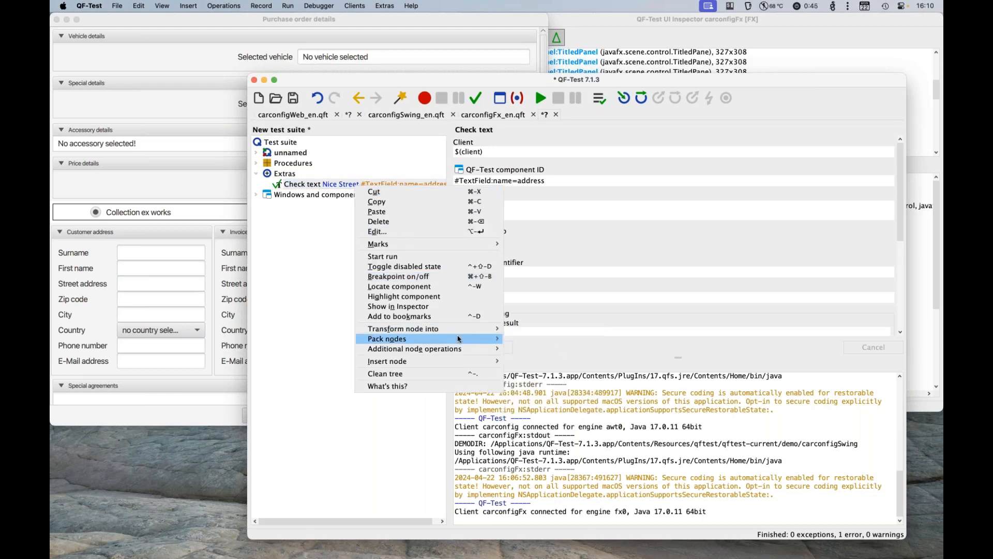
mouse_move(459, 335)
click(551, 340)
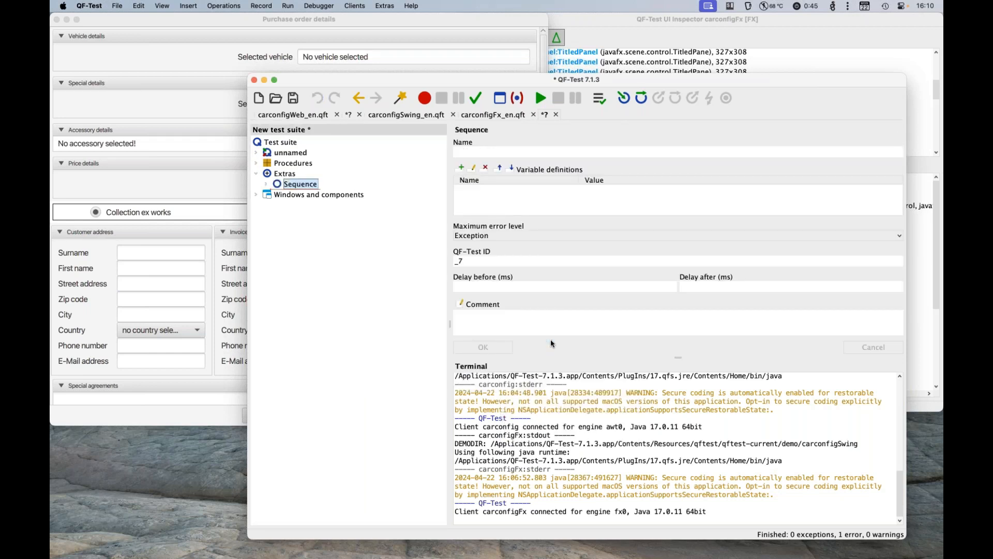
click(498, 319)
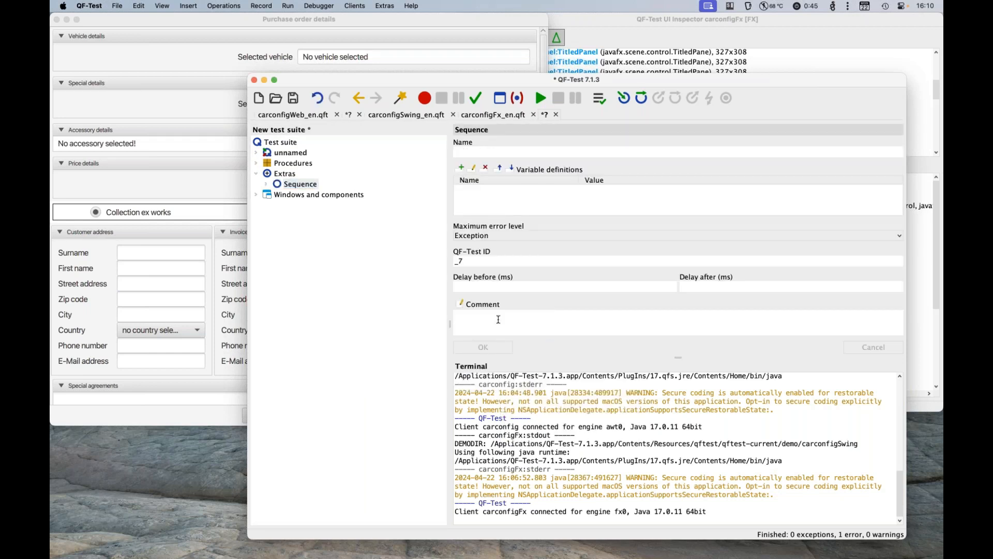
text(@scope)
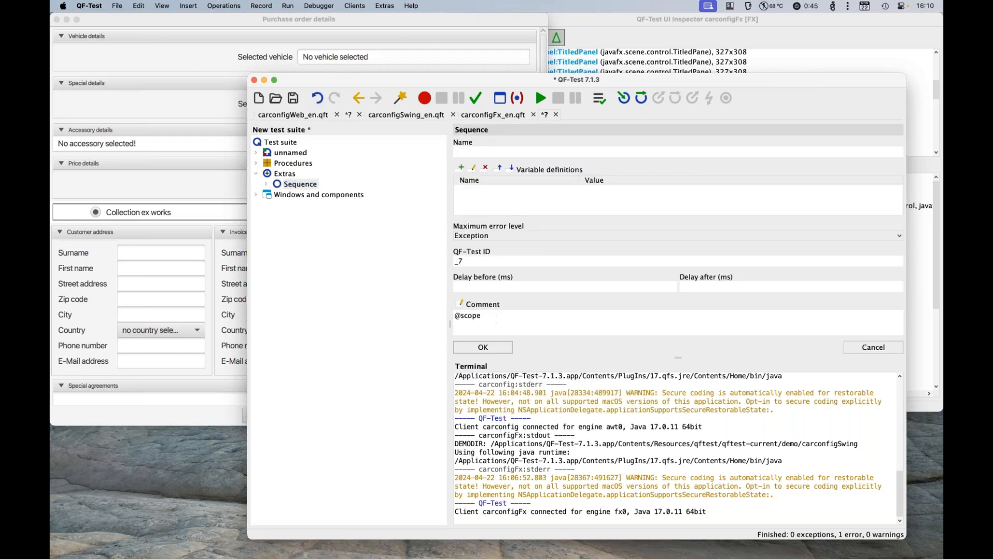
click(304, 31)
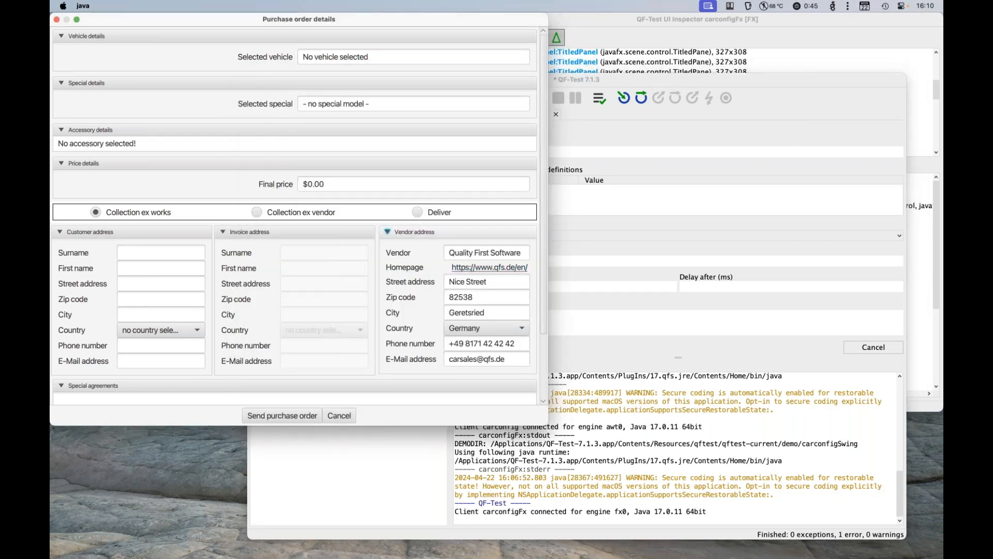
click(630, 22)
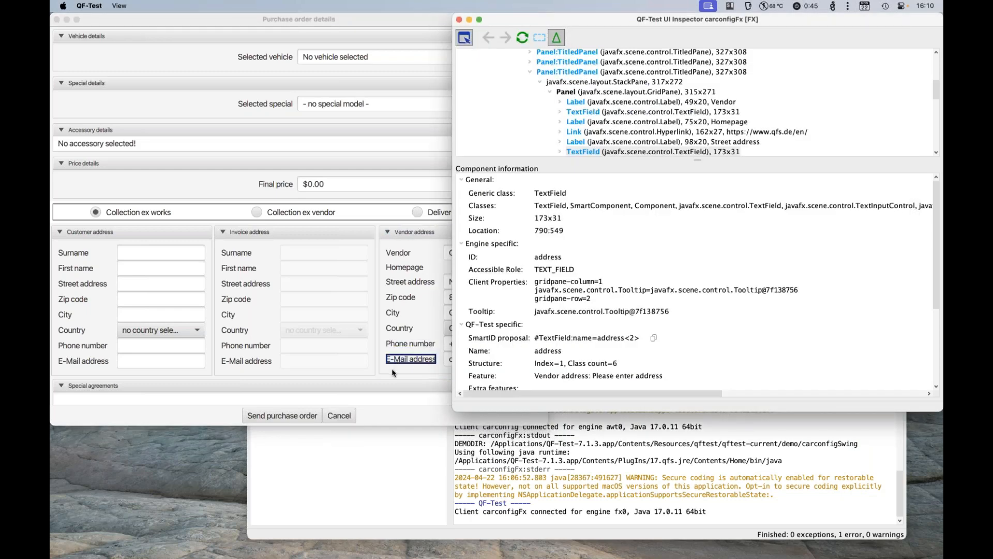
click(406, 350)
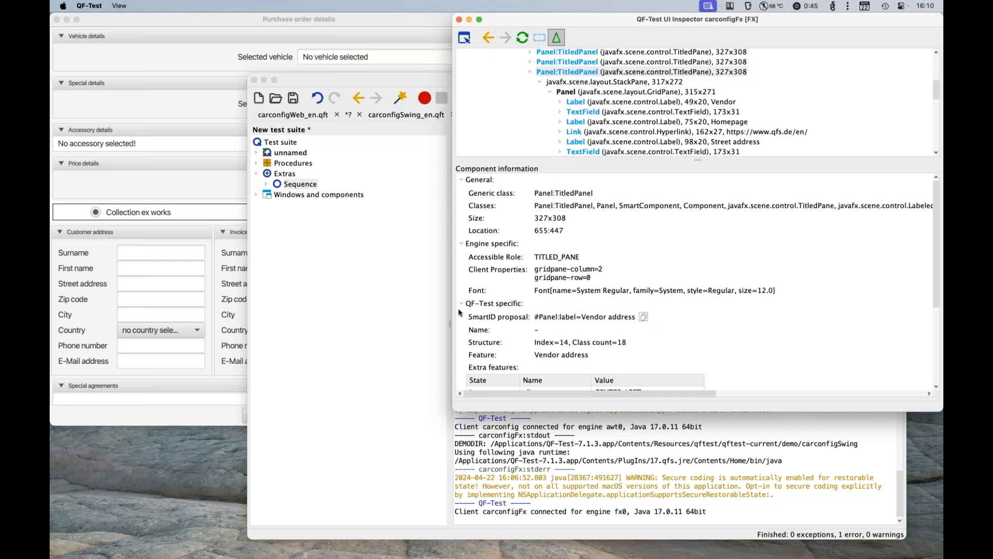
click(400, 312)
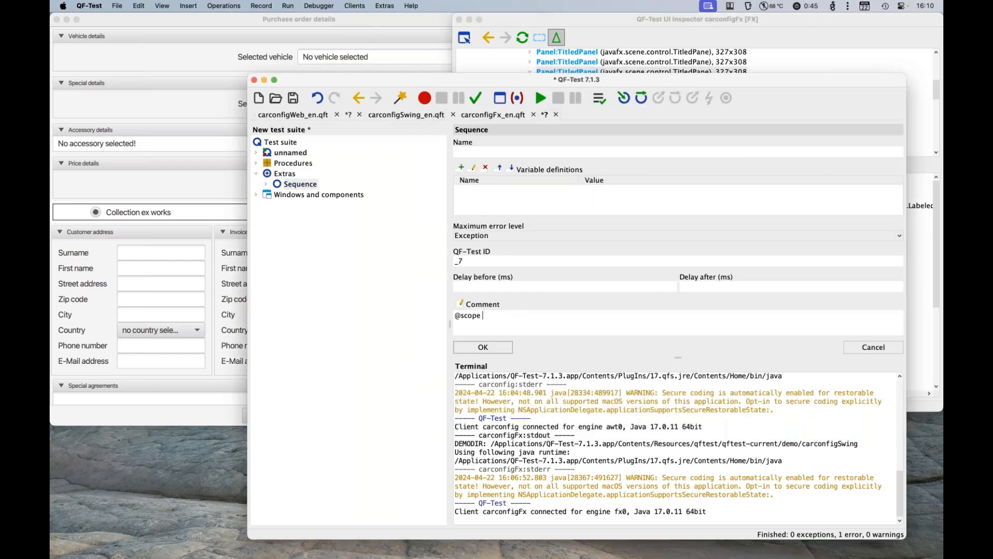
text(#Panel:label=Vendor address)
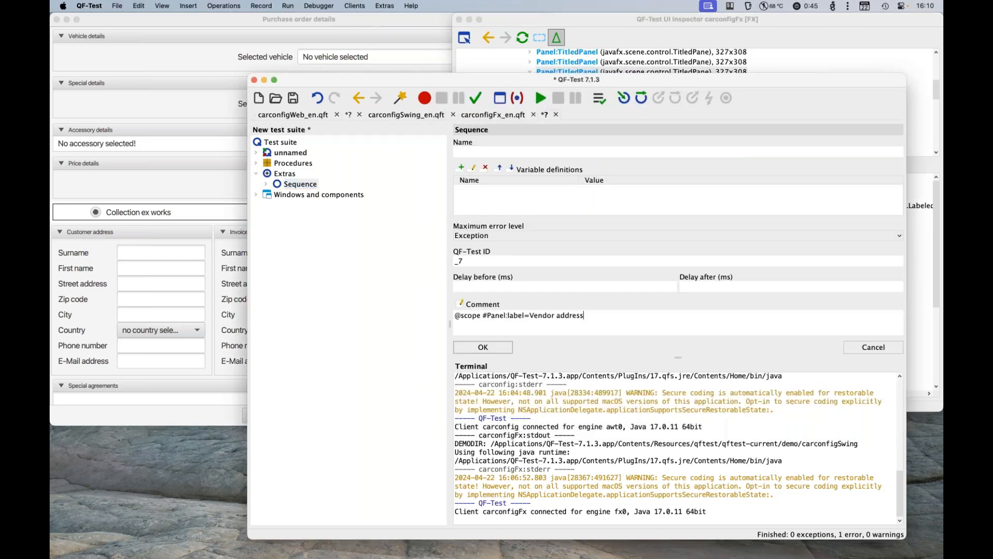
click(489, 347)
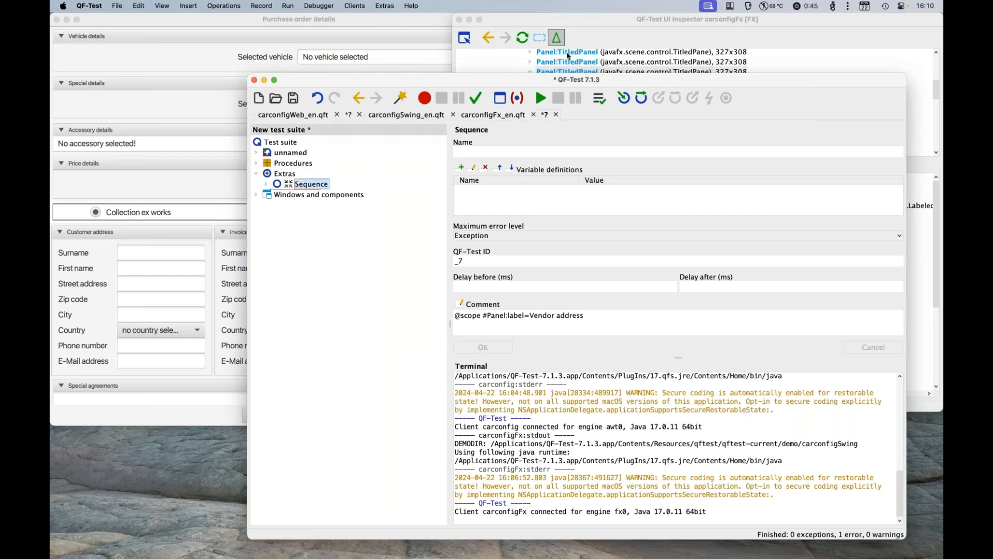
Step: Run the scoped sequence and expand it to select its Check text node
click(543, 98)
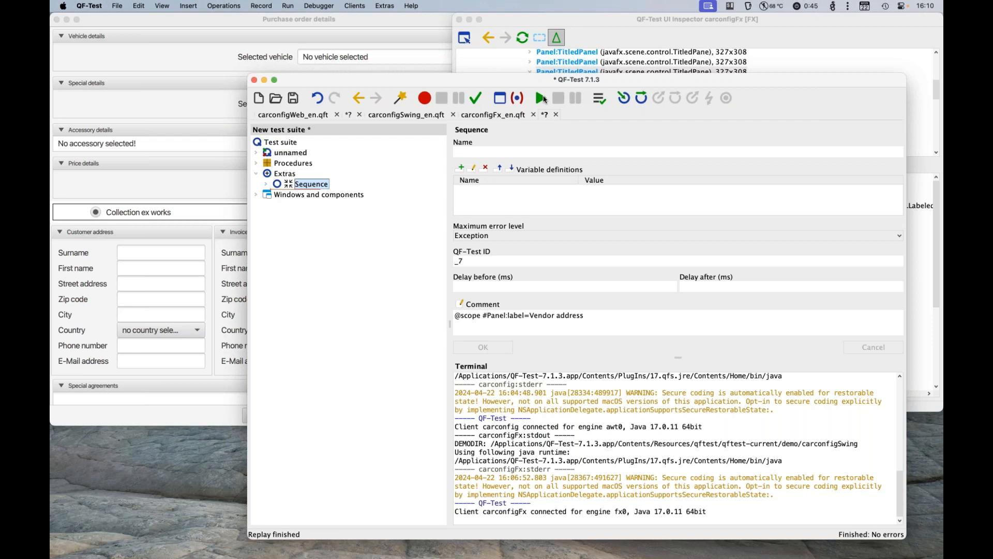
key(Right)
key(Down)
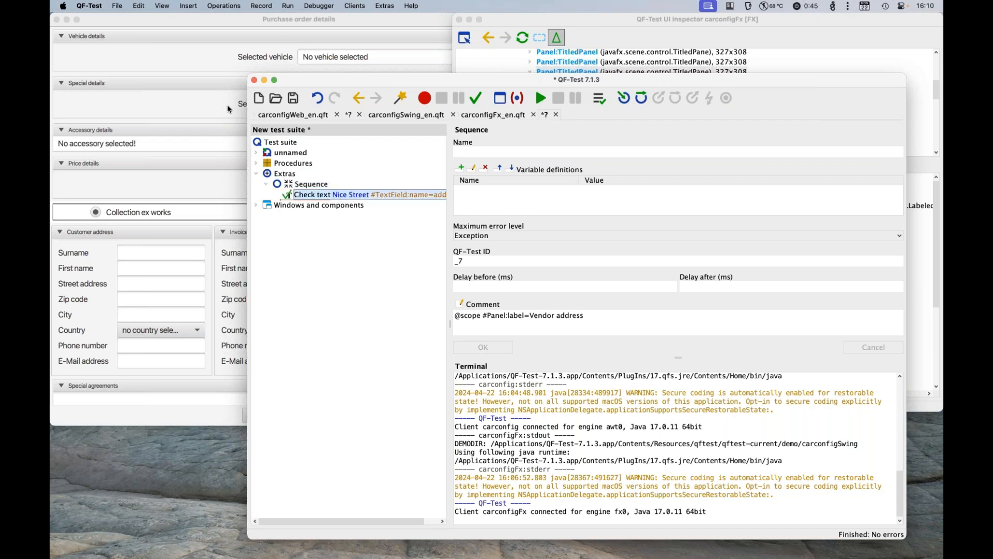
Step: Change the Check text node's expected text to "Nice Street 23" and run the check
click(502, 205)
text(23)
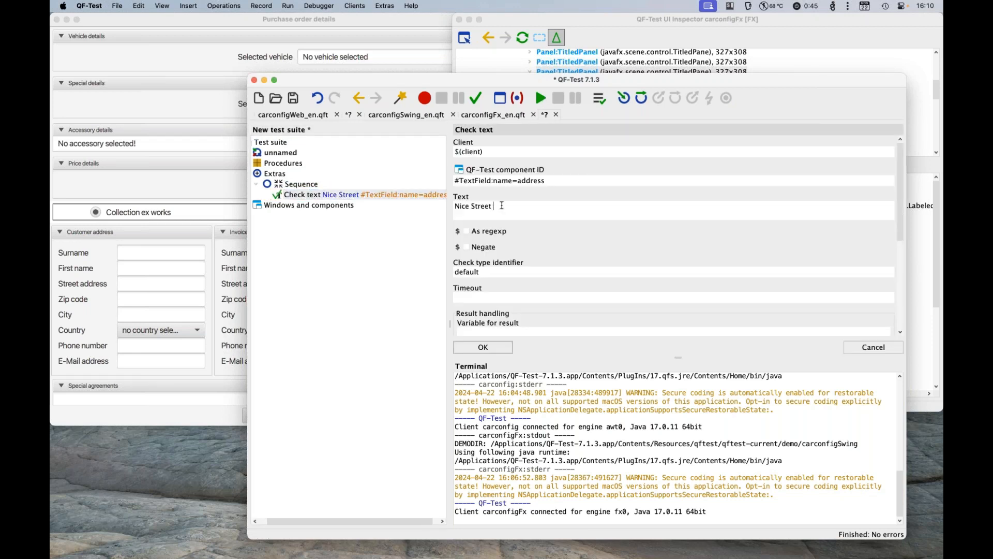
click(543, 102)
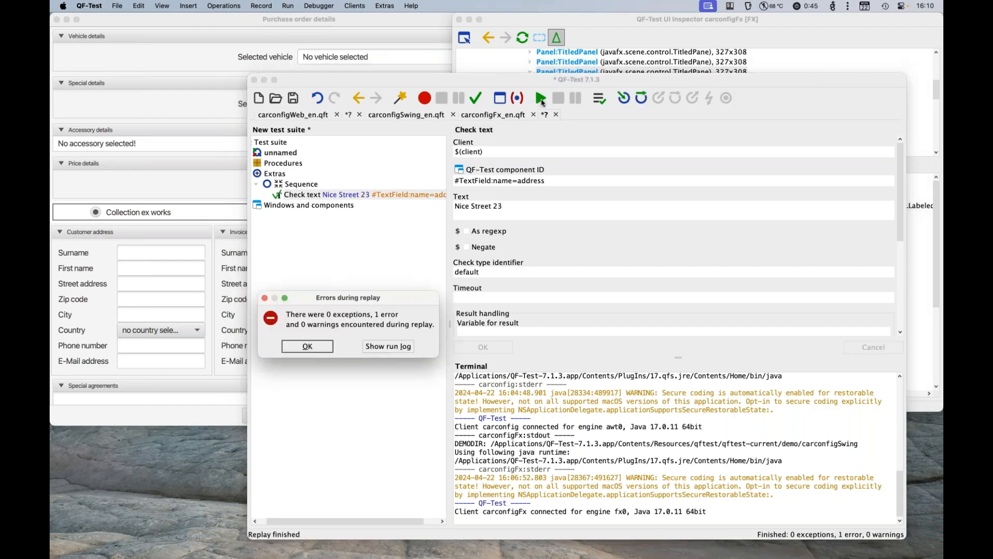
Step: Examine the failed Check text entry in the run log and close the log
key(Tab)
key(space)
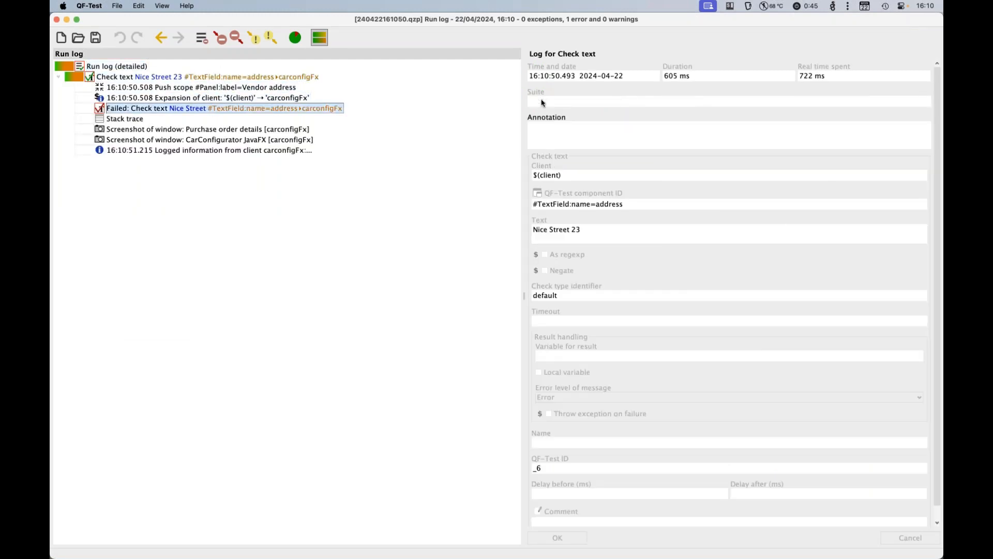
key(Down)
key(Down)
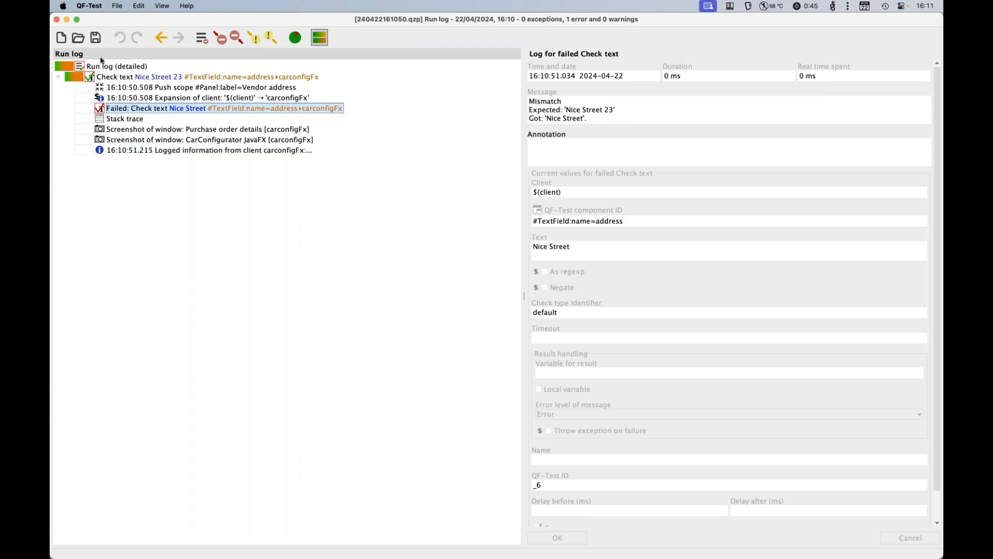
click(57, 20)
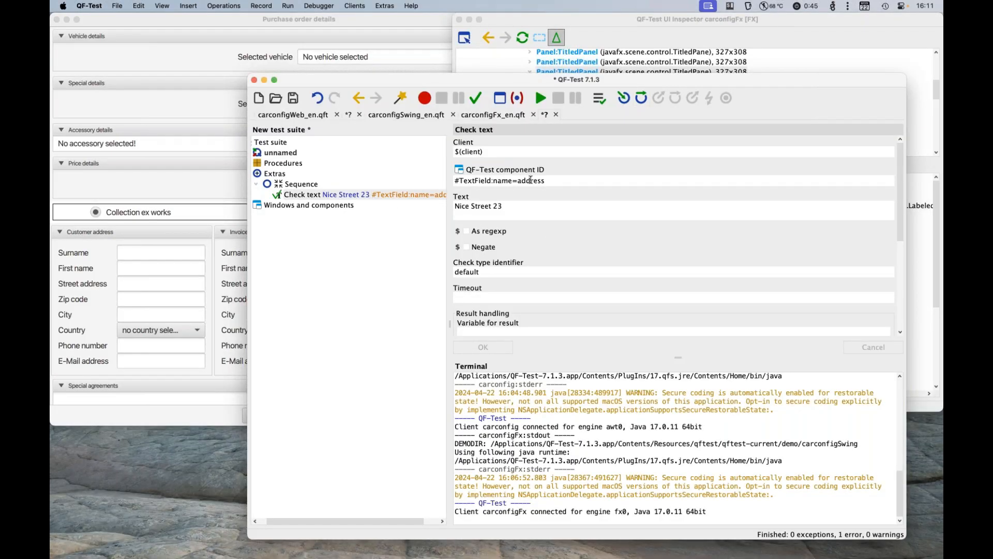
Step: Inspect the vendor's Street address field with the UI Inspector and compare its extra features with the purchase order details
click(632, 26)
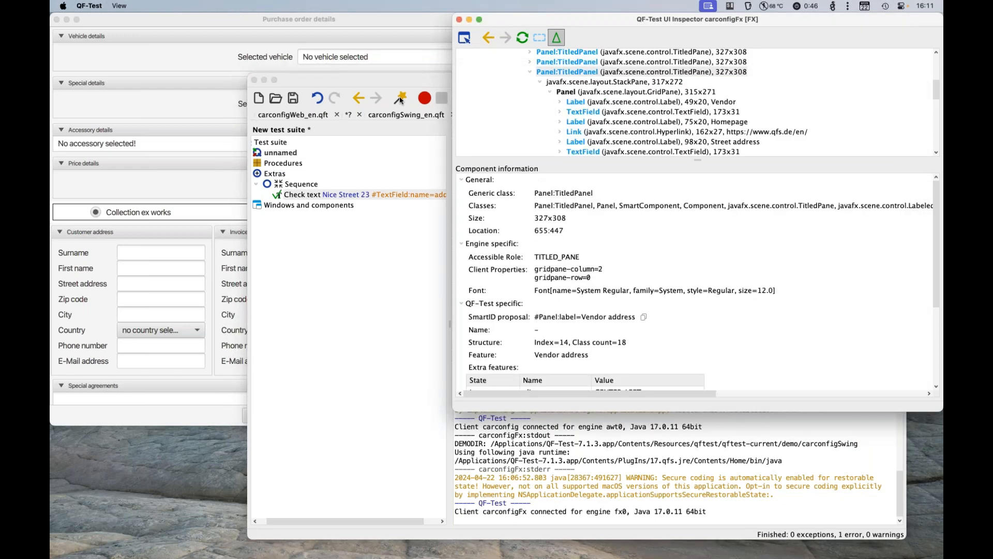
click(464, 37)
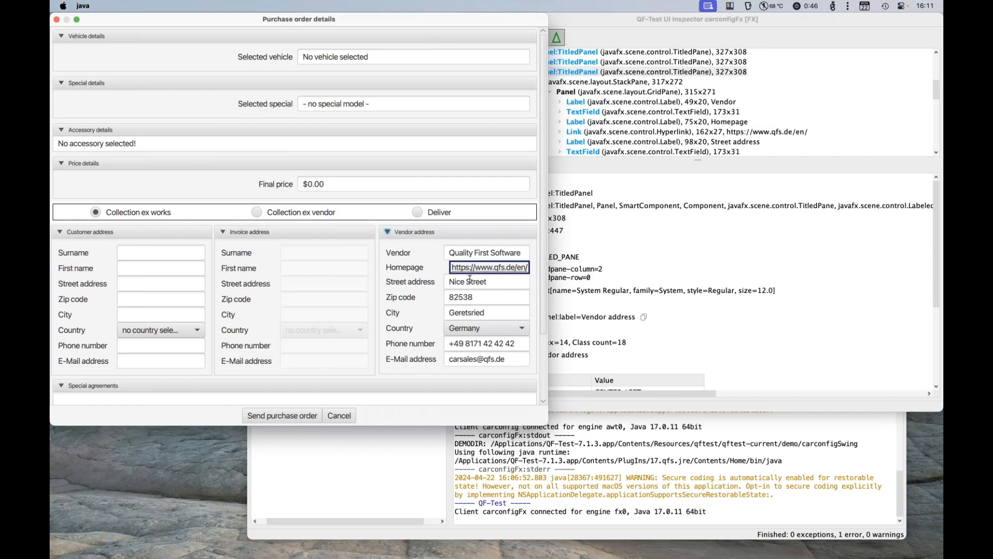
click(470, 282)
scroll(602, 325, down, 2)
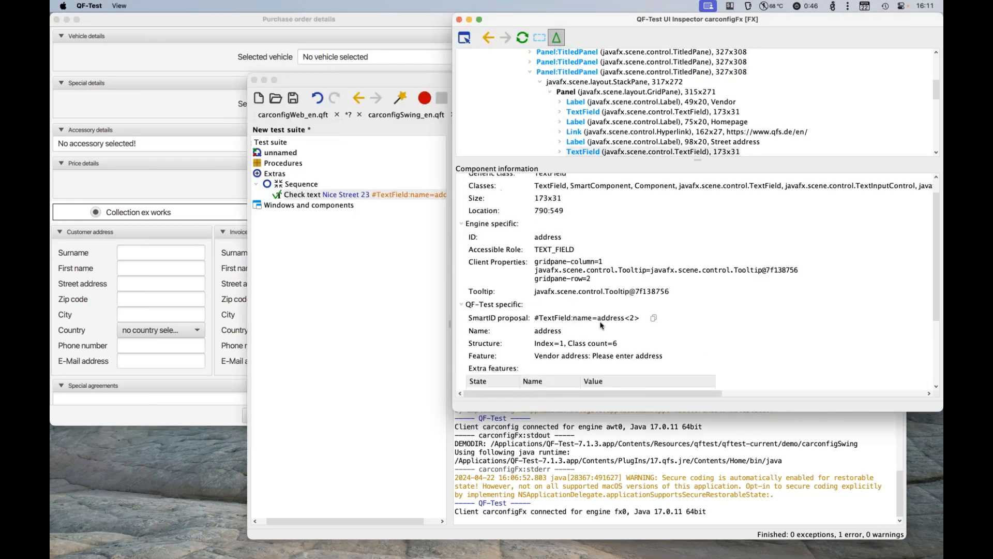
scroll(602, 325, down, 3)
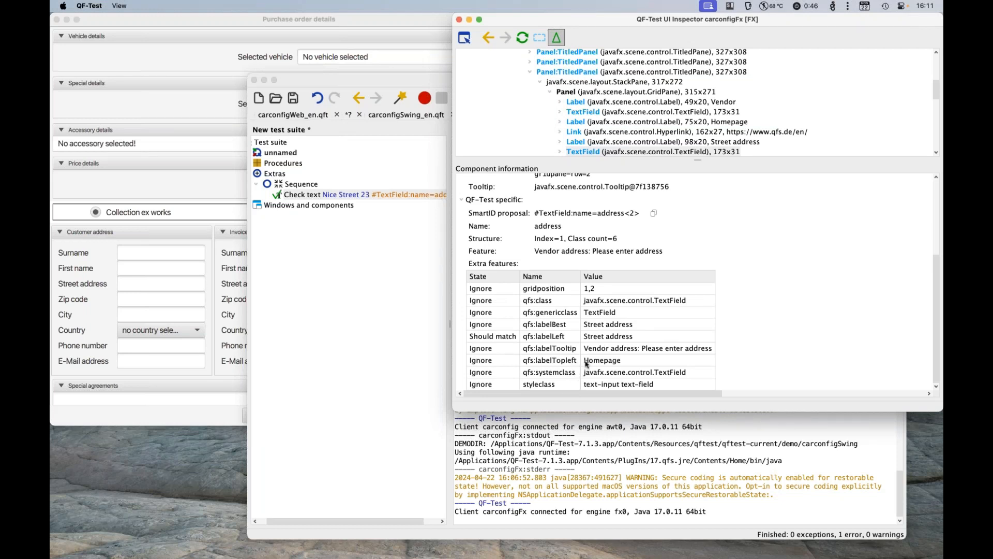
click(373, 27)
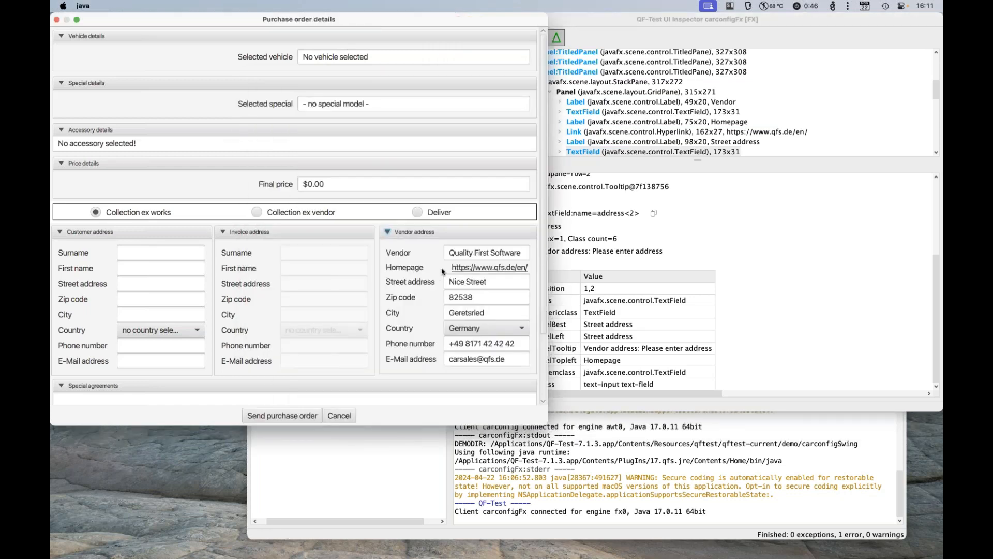
Step: Set the Check text node's component ID to "#TextField:labelTopleft=Homepage", copying the label type from the inspected field's extra features
click(619, 379)
drag(535, 362, 580, 364)
key(cmd+c)
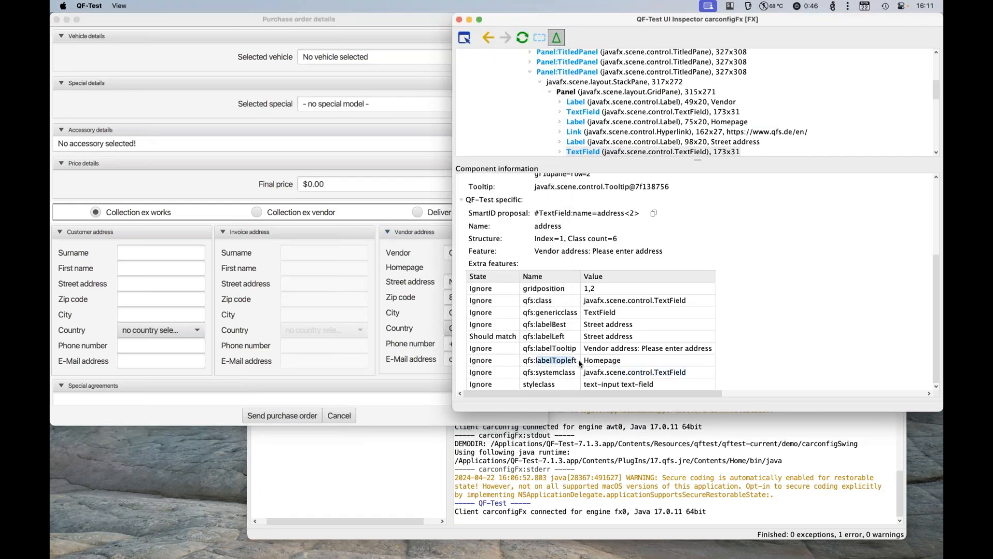
click(326, 472)
double_click(500, 181)
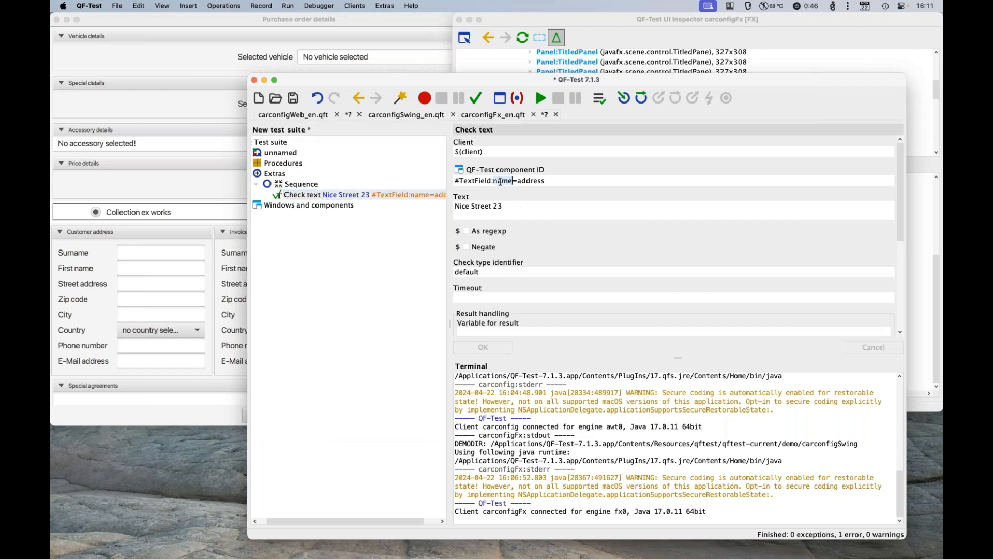
key(cmd+v)
drag(540, 180, 622, 181)
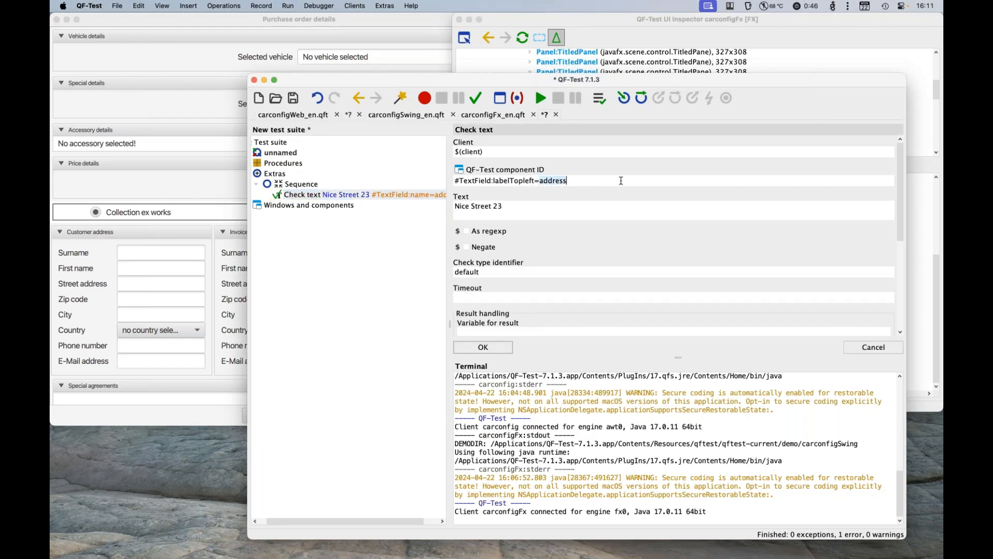
text(Homepage)
key(Return)
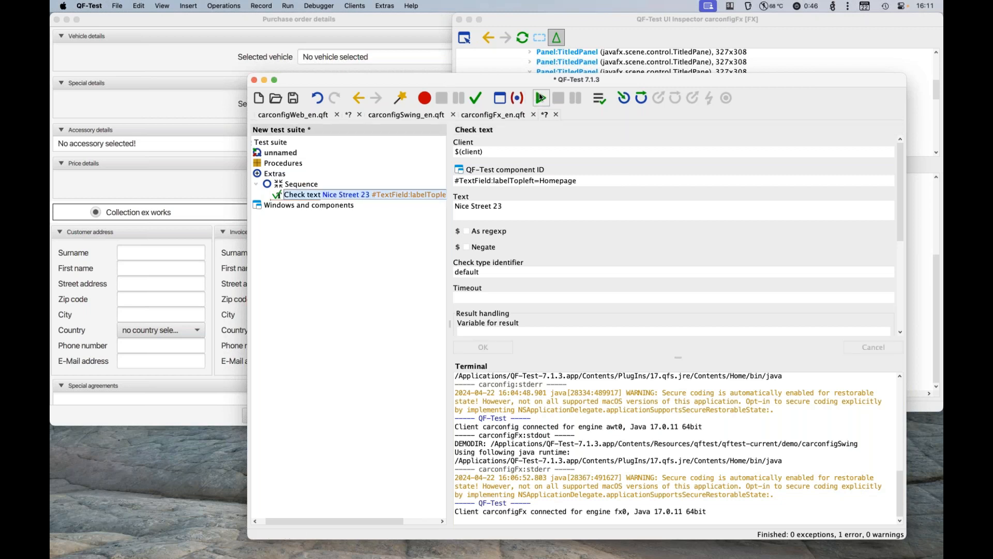
Step: Set the expected text to "Nice Street" and run the Check text node
click(512, 216)
key(BackSpace)
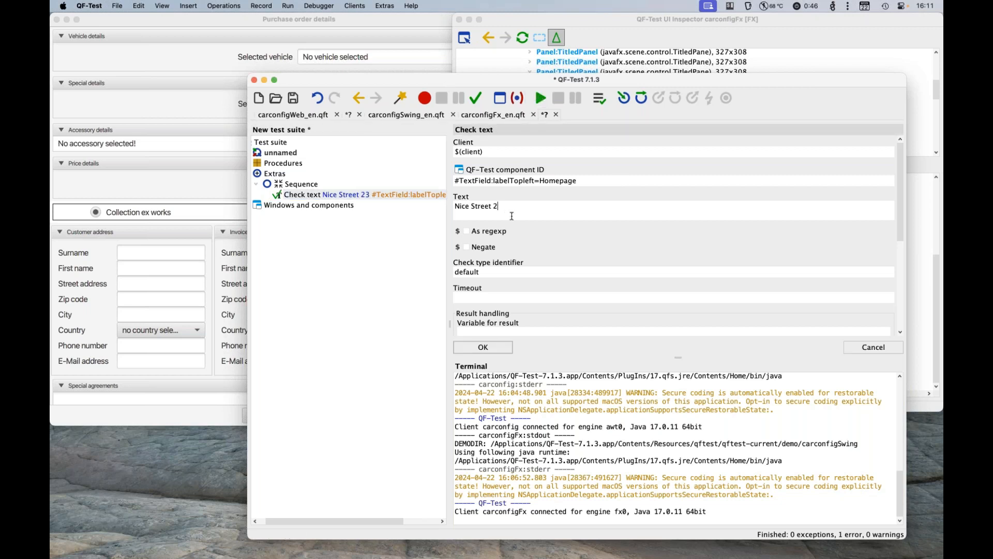
key(BackSpace)
click(540, 97)
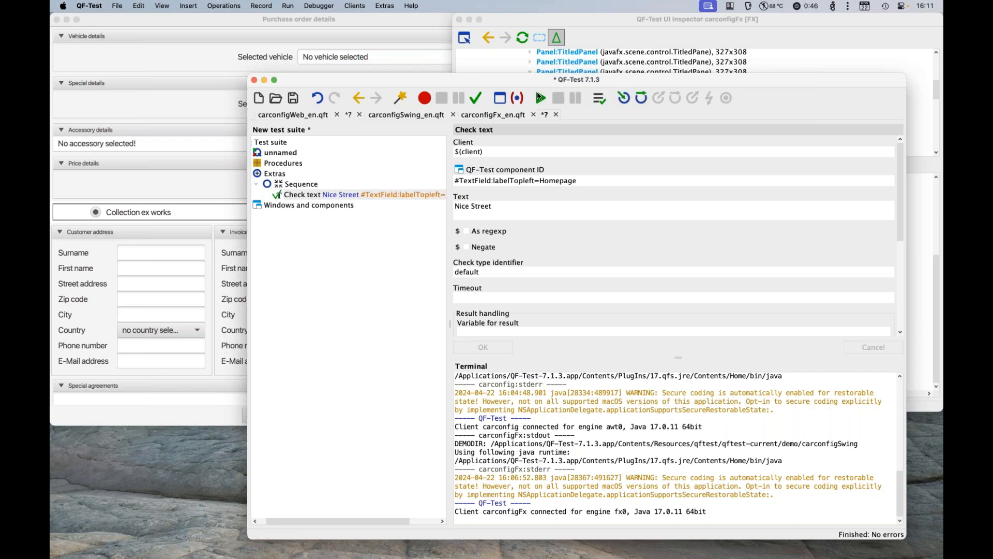
Step: Review the inspected address field's QF-Test specific and engine-specific properties in the UI Inspector
click(584, 28)
scroll(491, 218, up, 1)
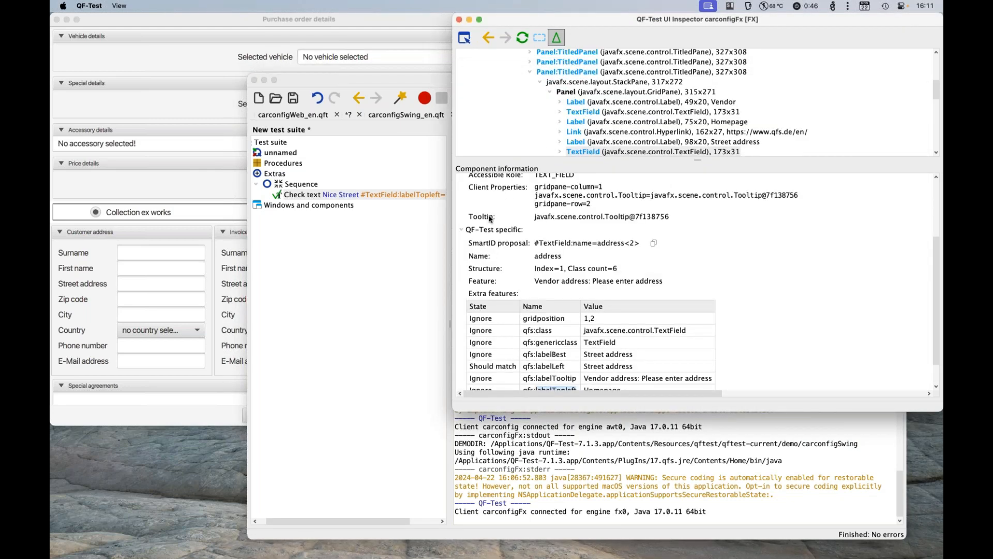
scroll(490, 218, up, 2)
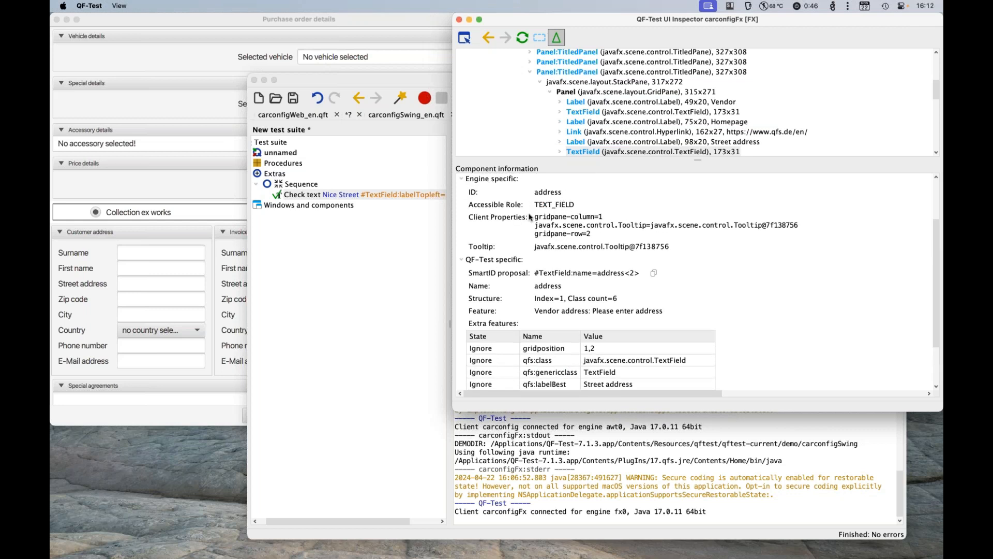